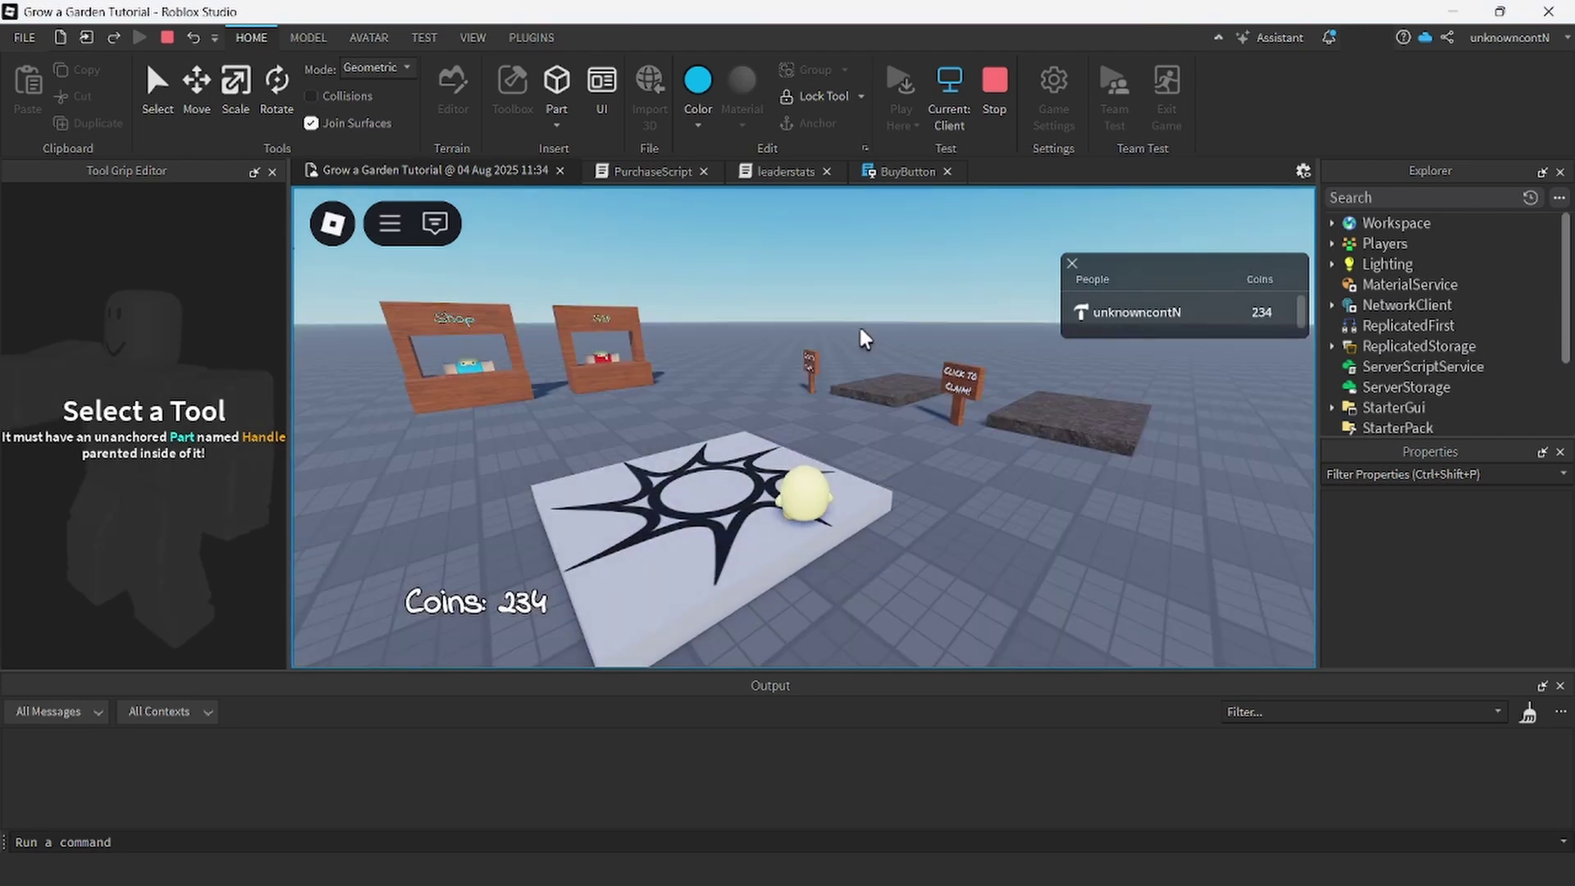
Walk the character from the spawn pad to the Shop stand and open its seed menu.
key(w)
key(a)
right_drag(860, 328, 860, 328)
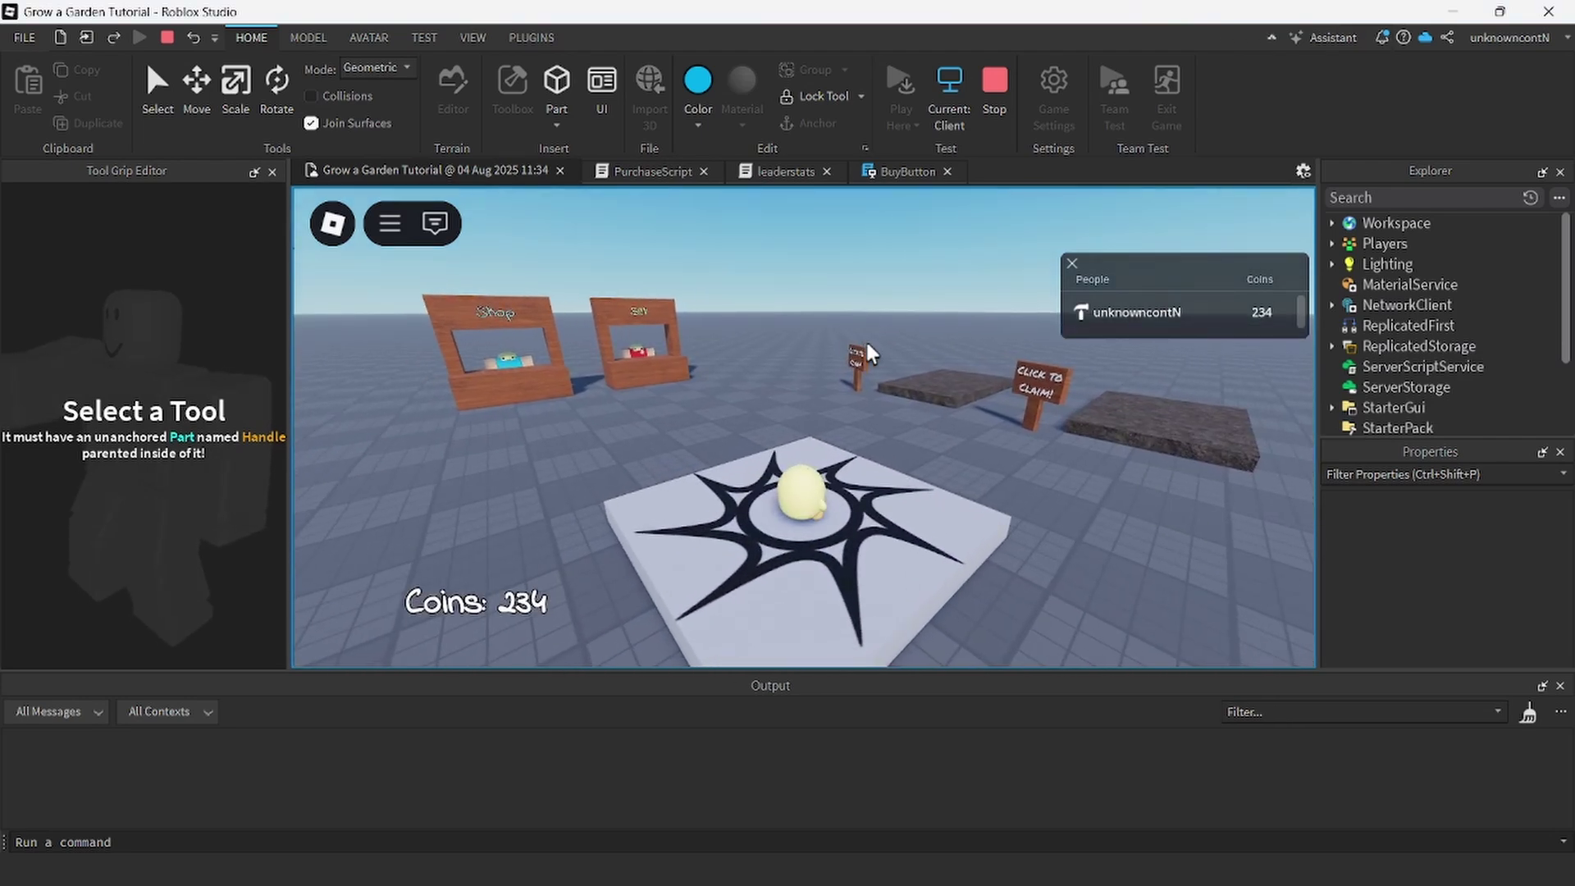
key(w)
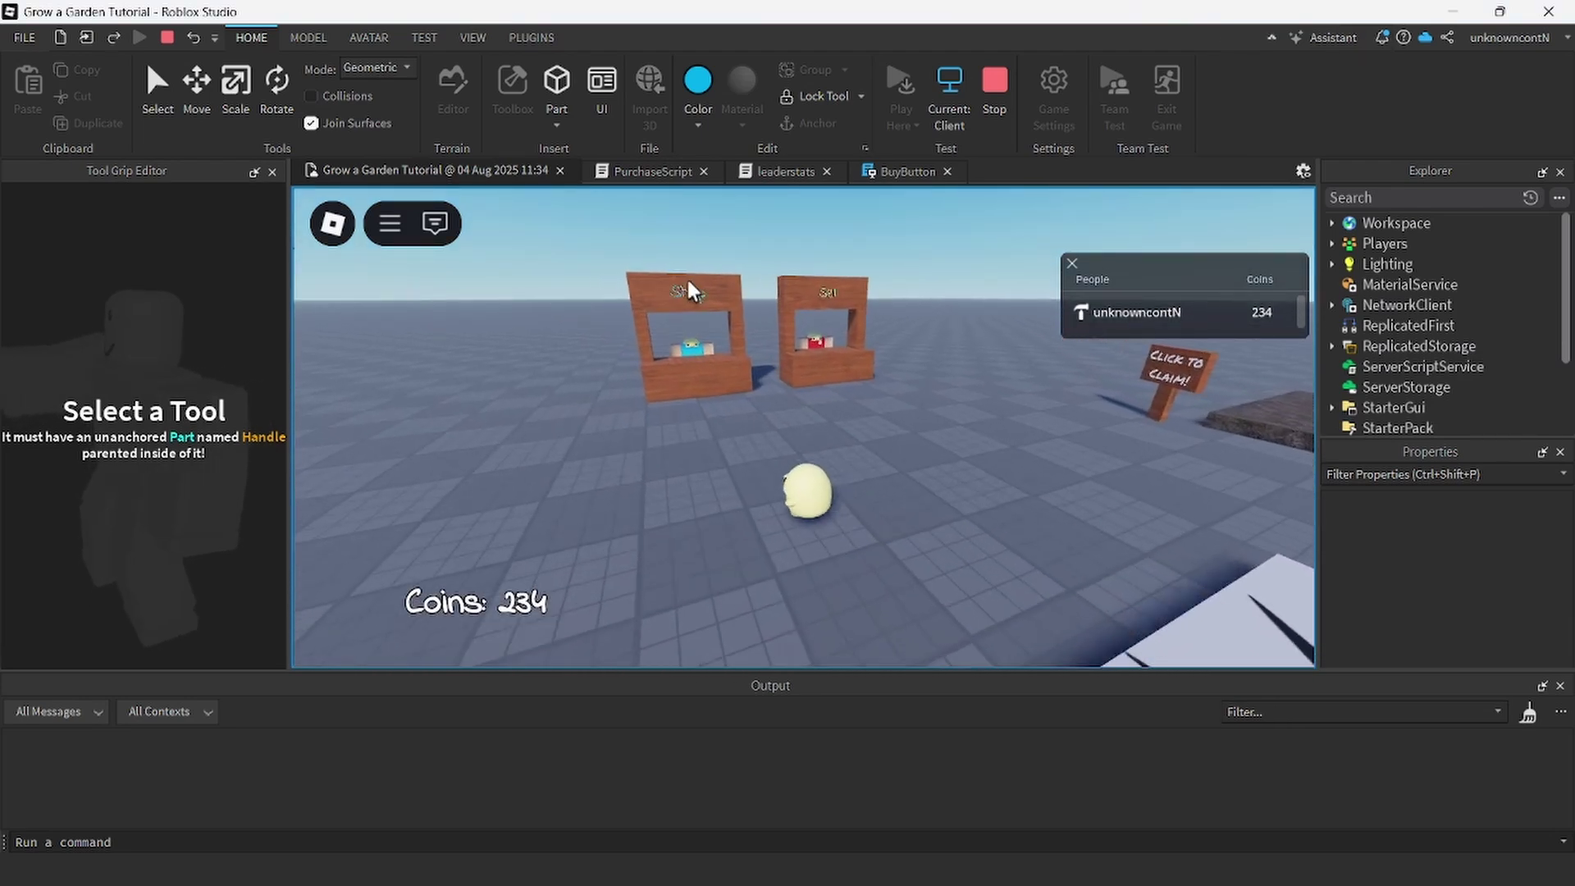
key(w)
key(e)
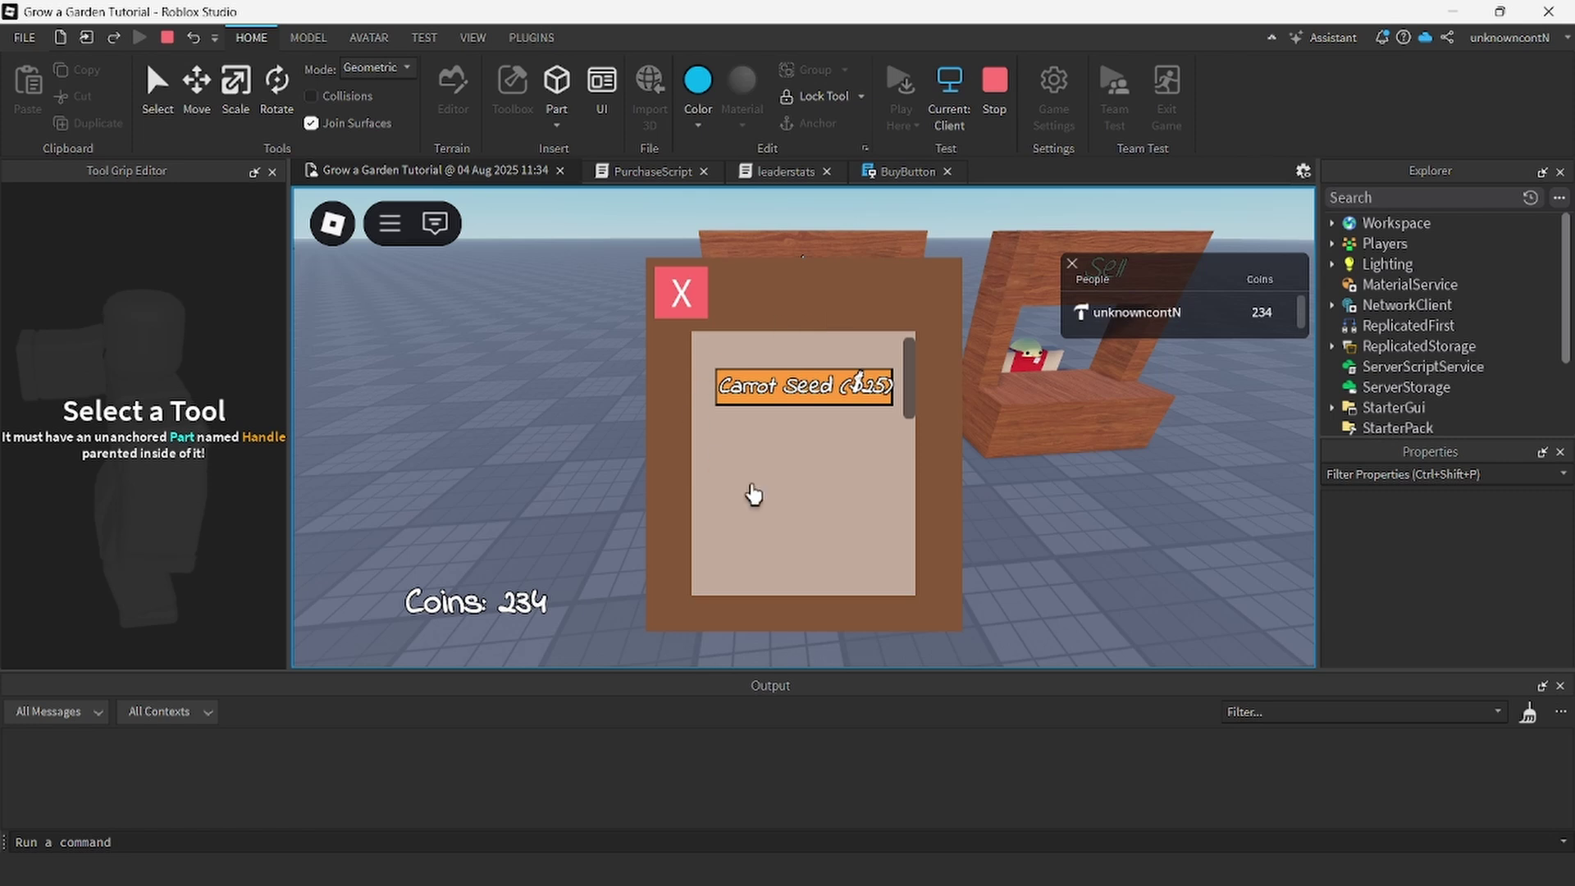
click(681, 297)
key(e)
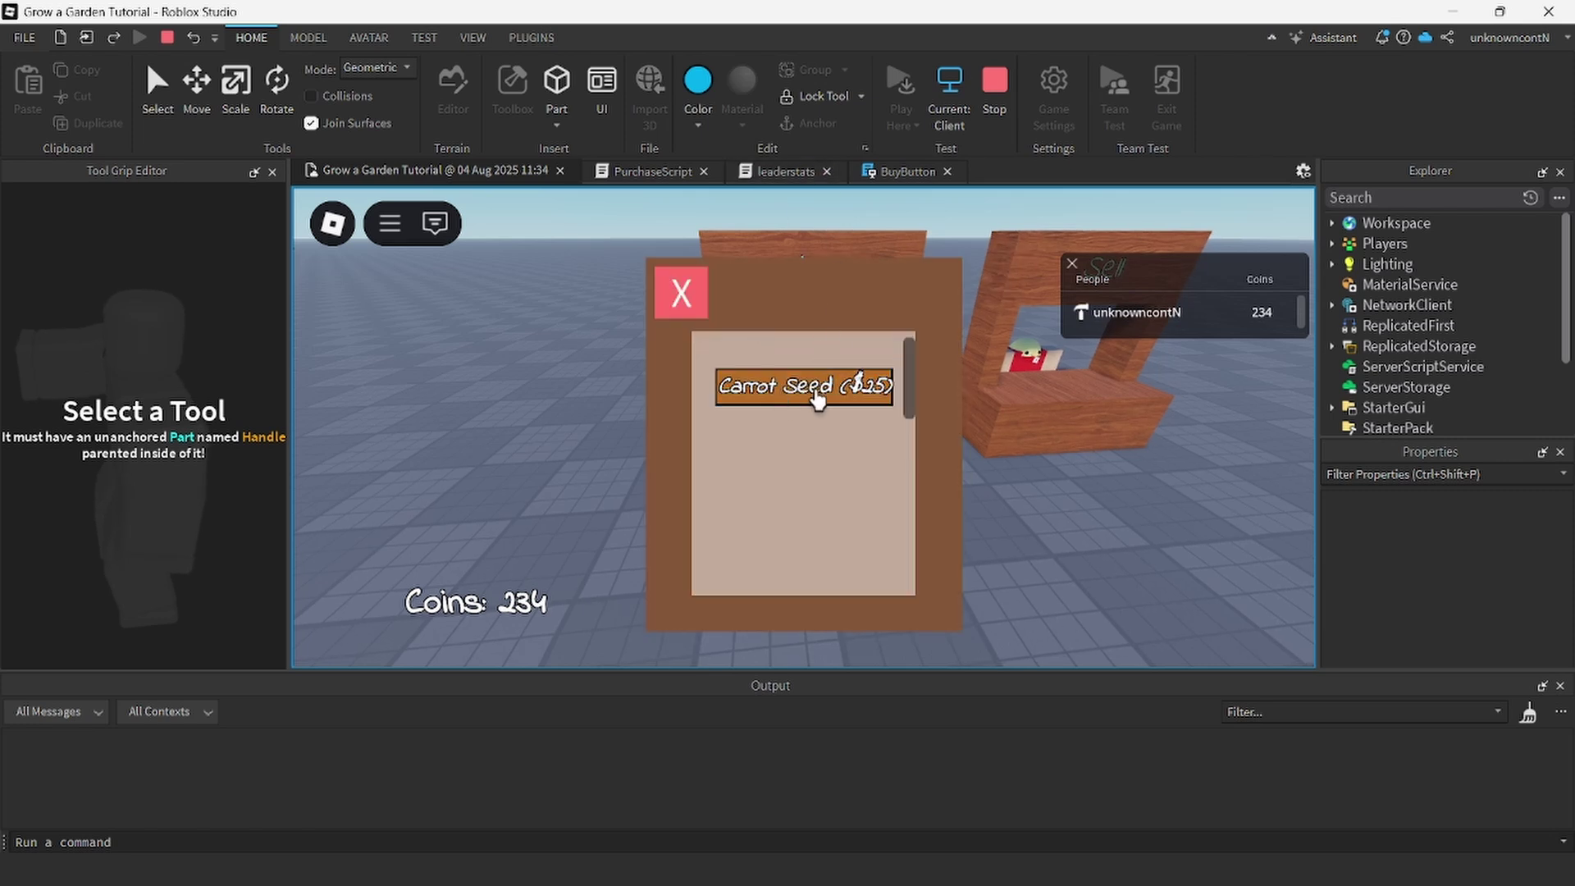
Buy nine Carrot Seeds at 25 coins each and close the shop menu.
click(843, 400)
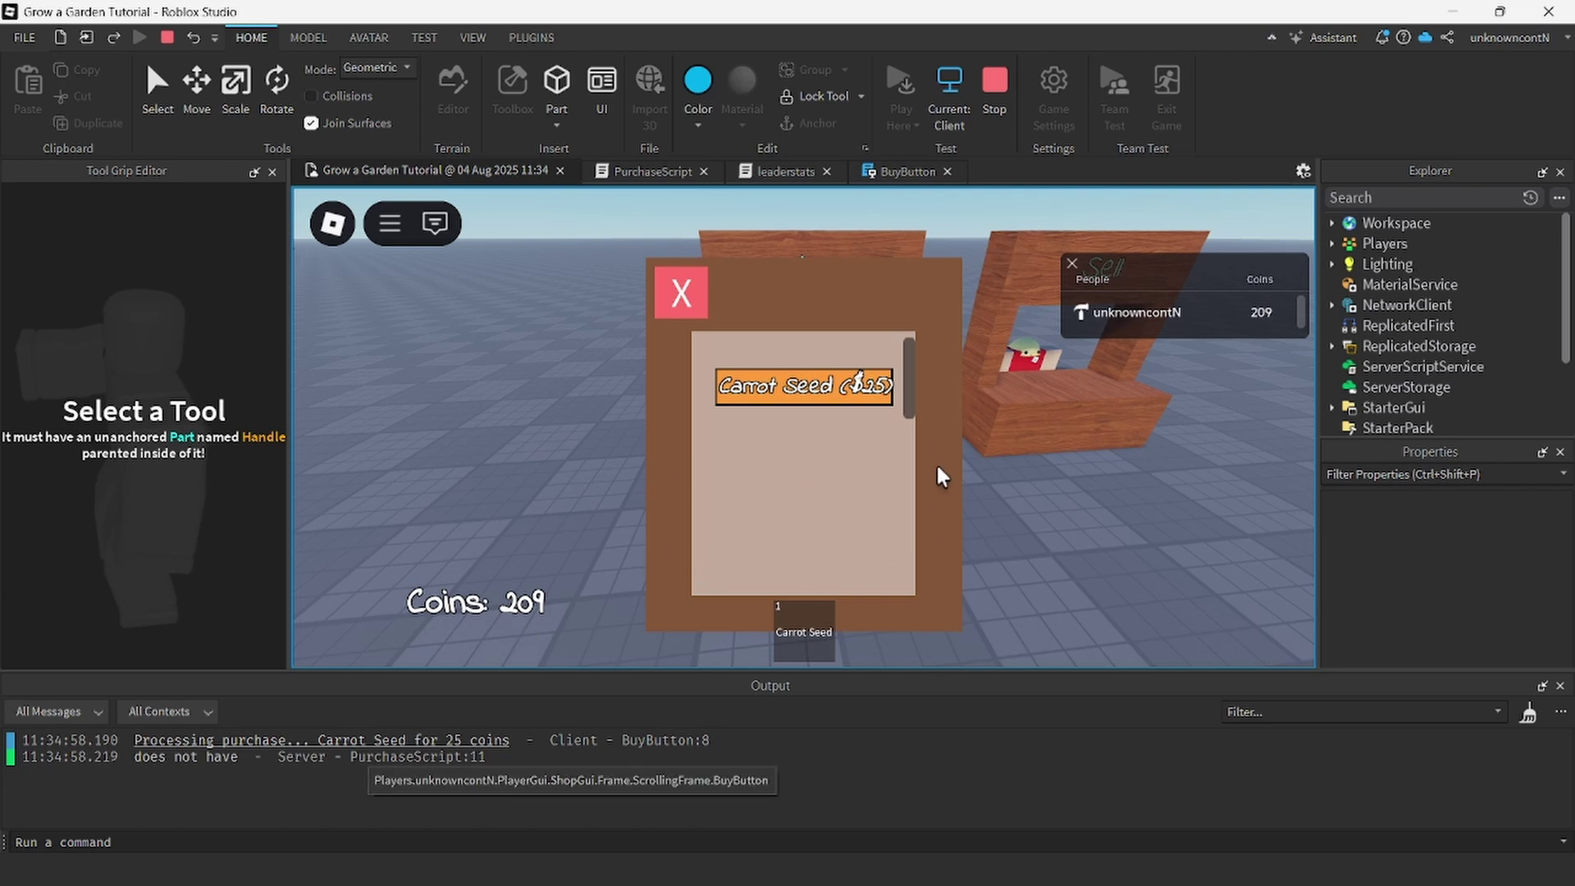
click(843, 389)
click(847, 395)
click(847, 395)
click(848, 395)
click(847, 395)
click(847, 396)
click(848, 395)
click(845, 394)
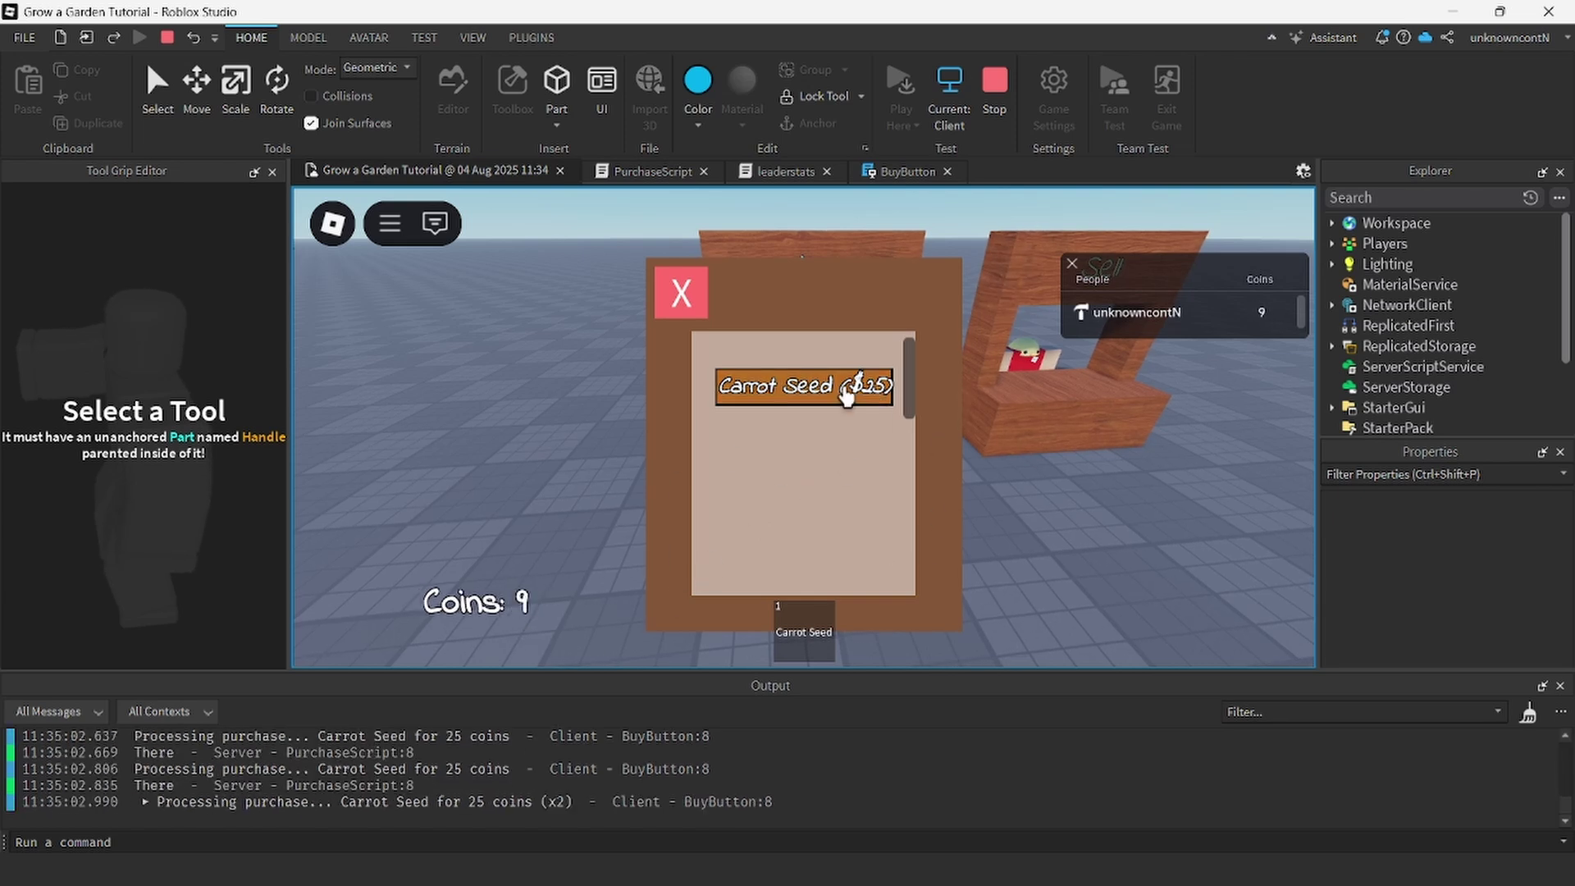
click(845, 395)
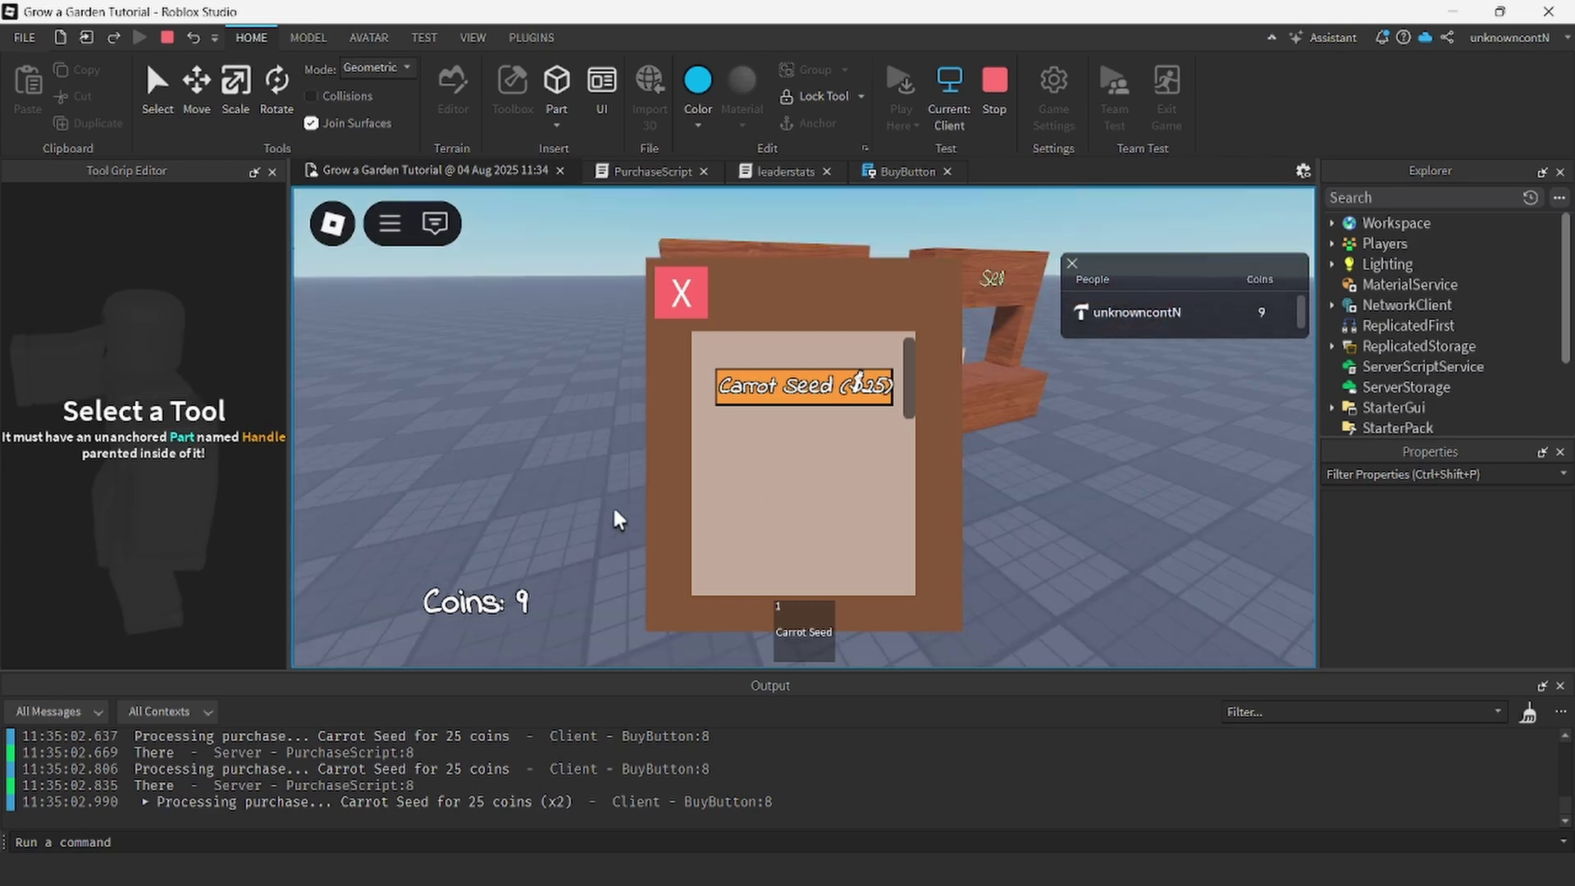
click(669, 295)
Walk to the garden plot, equip the Carrot Seed and plant the purchased seeds across the soil.
key(w)
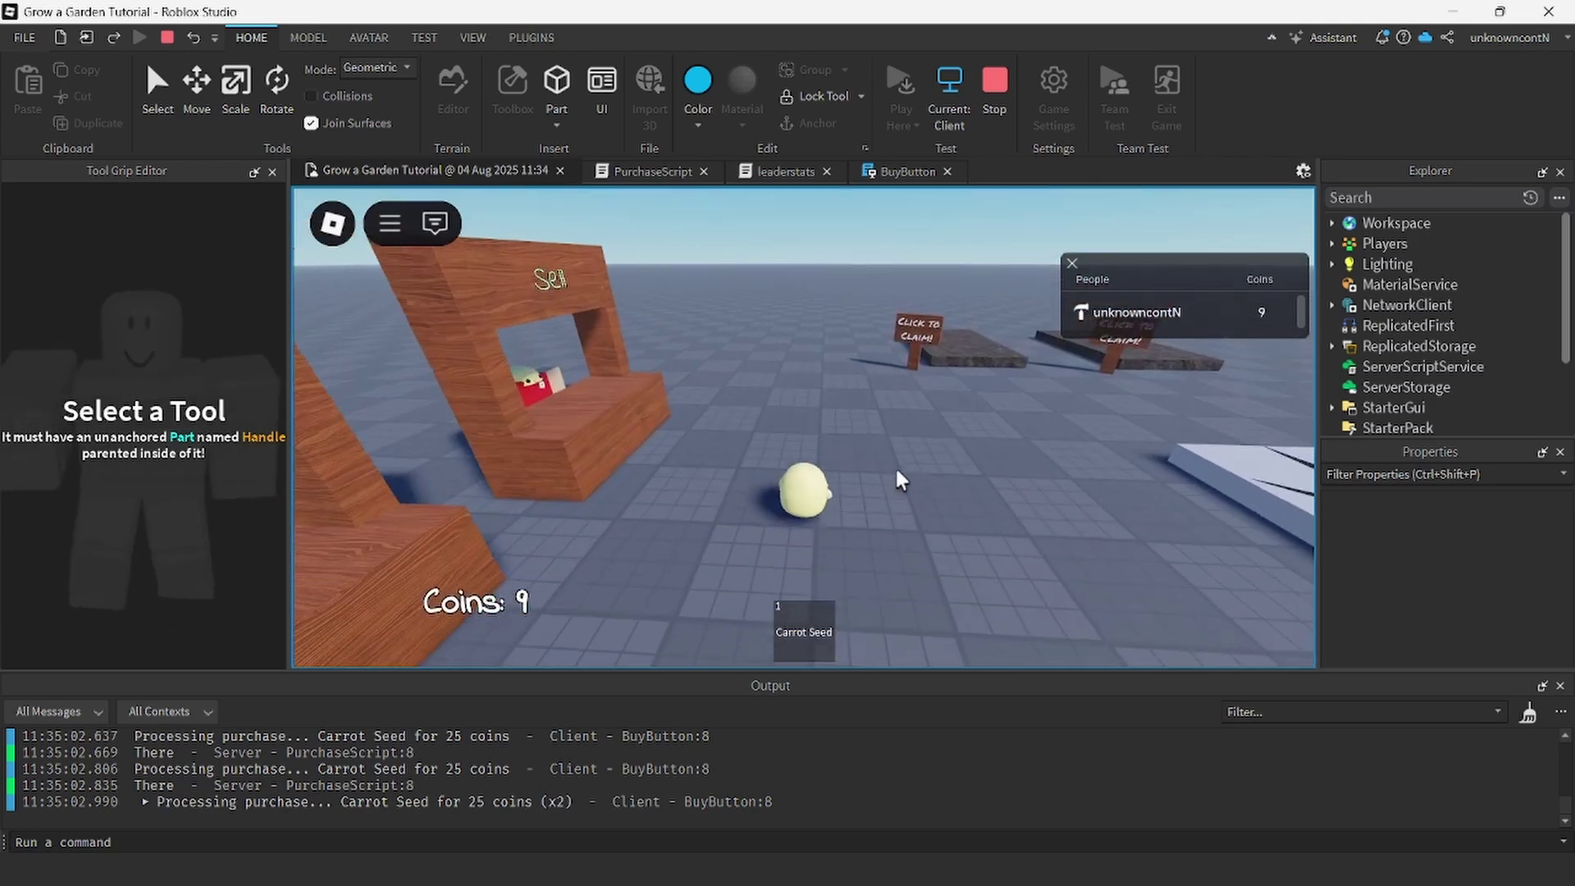
key(1)
key(space)
right_drag(808, 631, 864, 401)
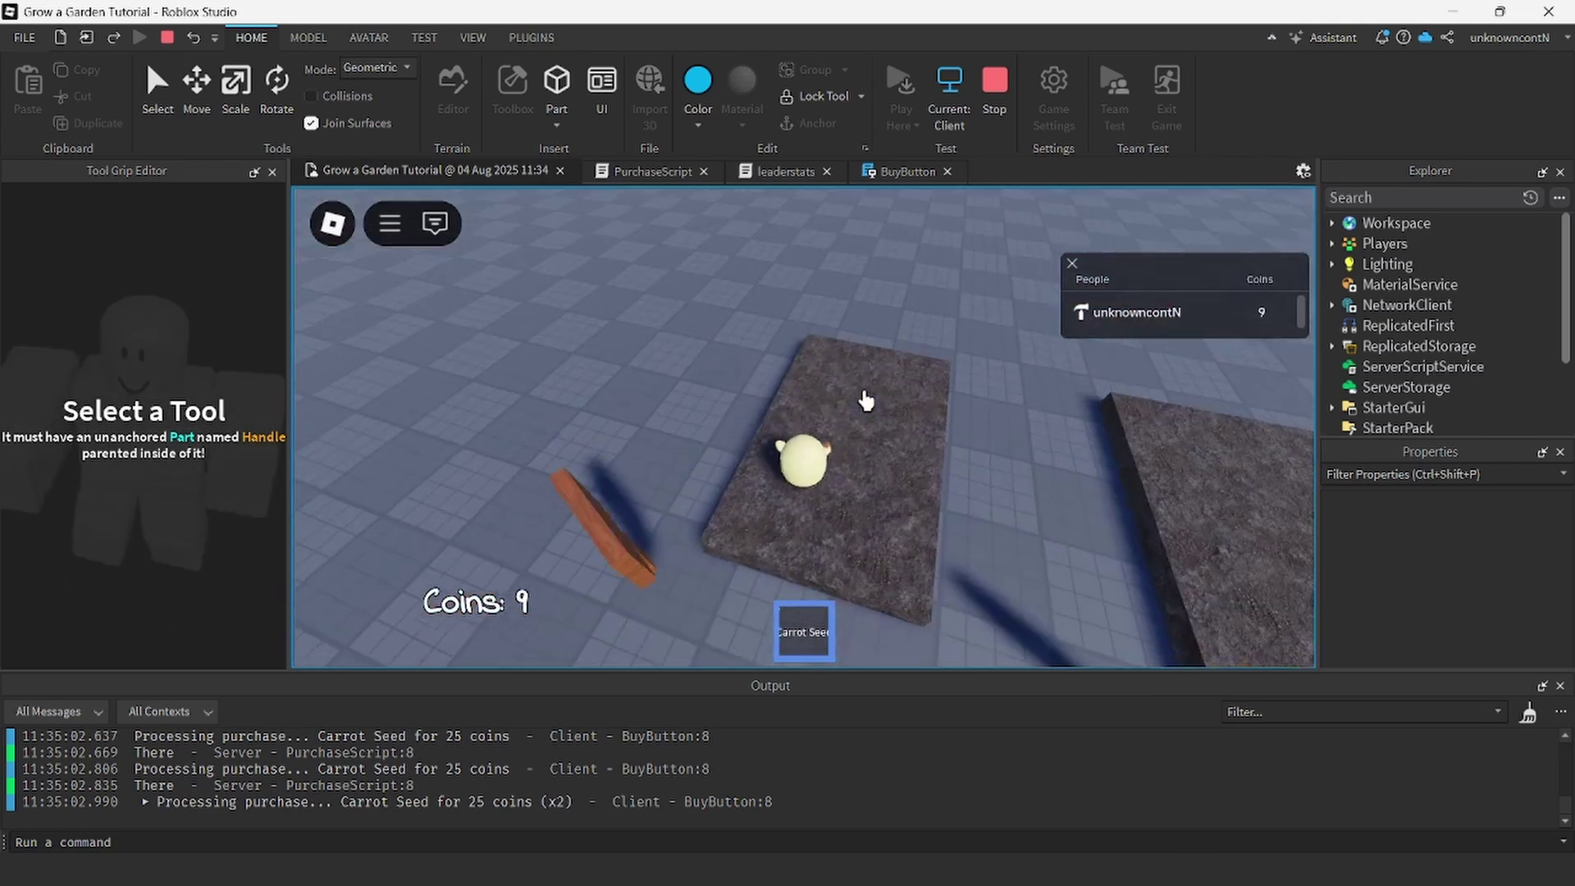
key(1)
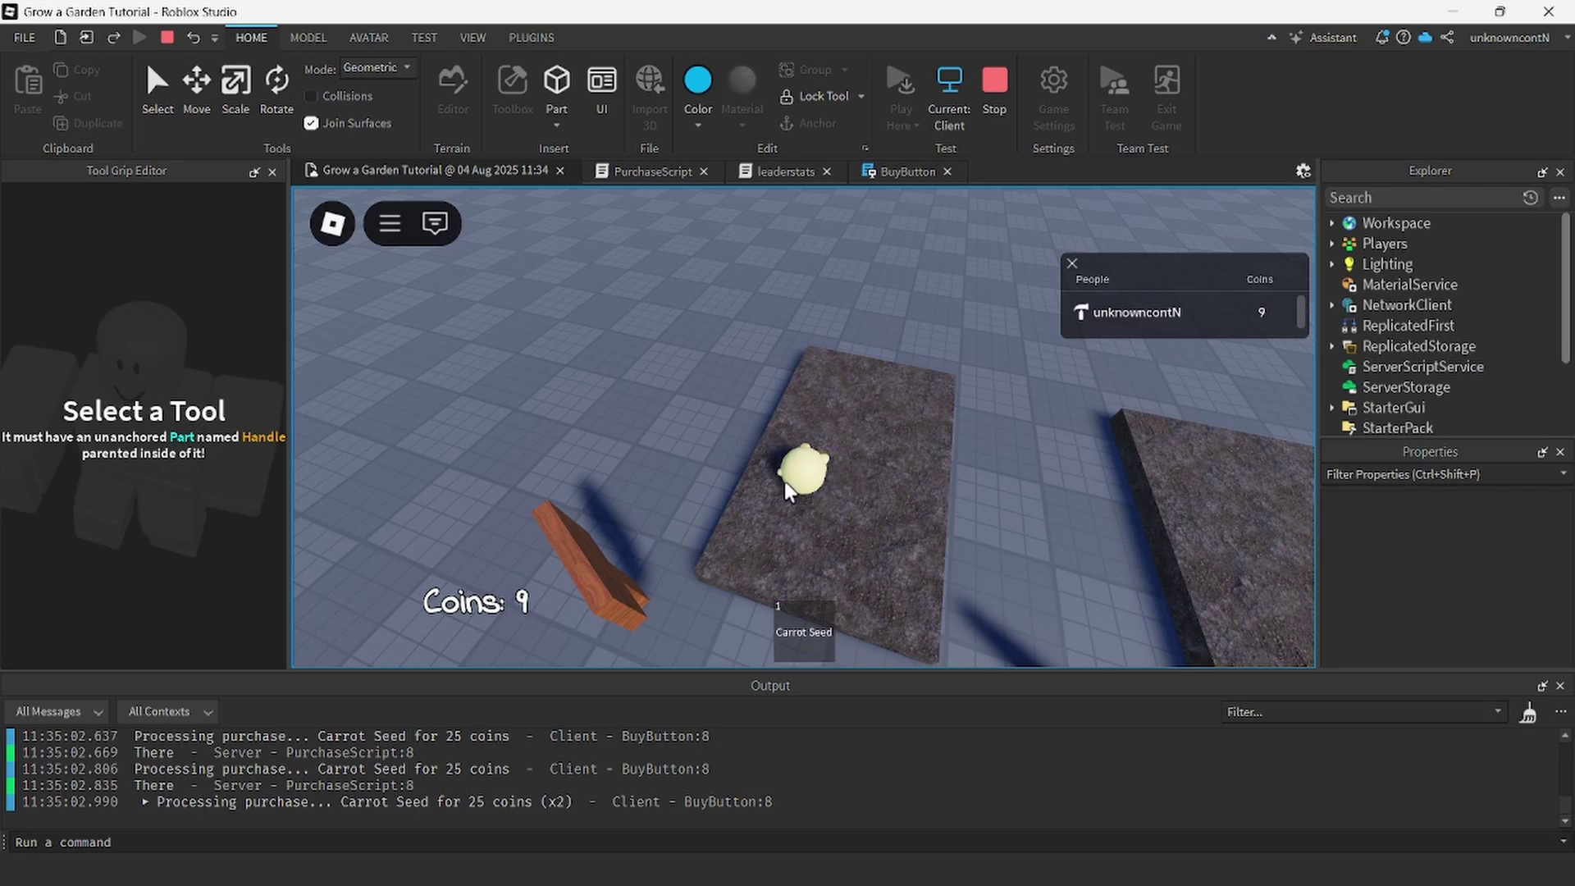
right_drag(788, 478, 875, 383)
click(682, 538)
key(1)
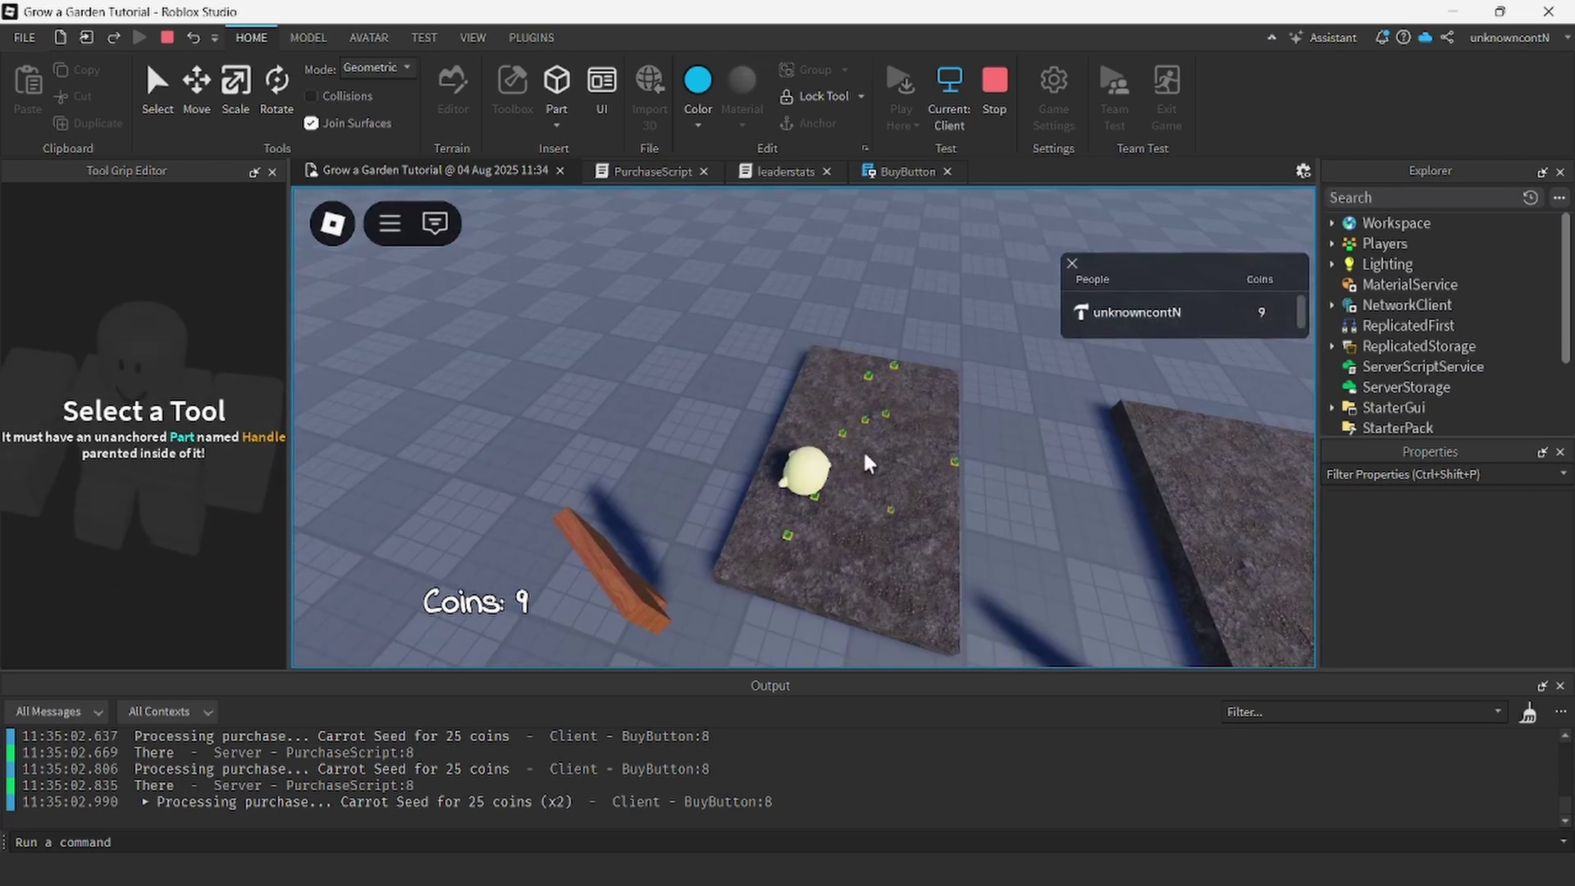
Walk around the planted plot while the carrots grow and harvest them.
key(d)
right_drag(864, 463, 858, 447)
key(s)
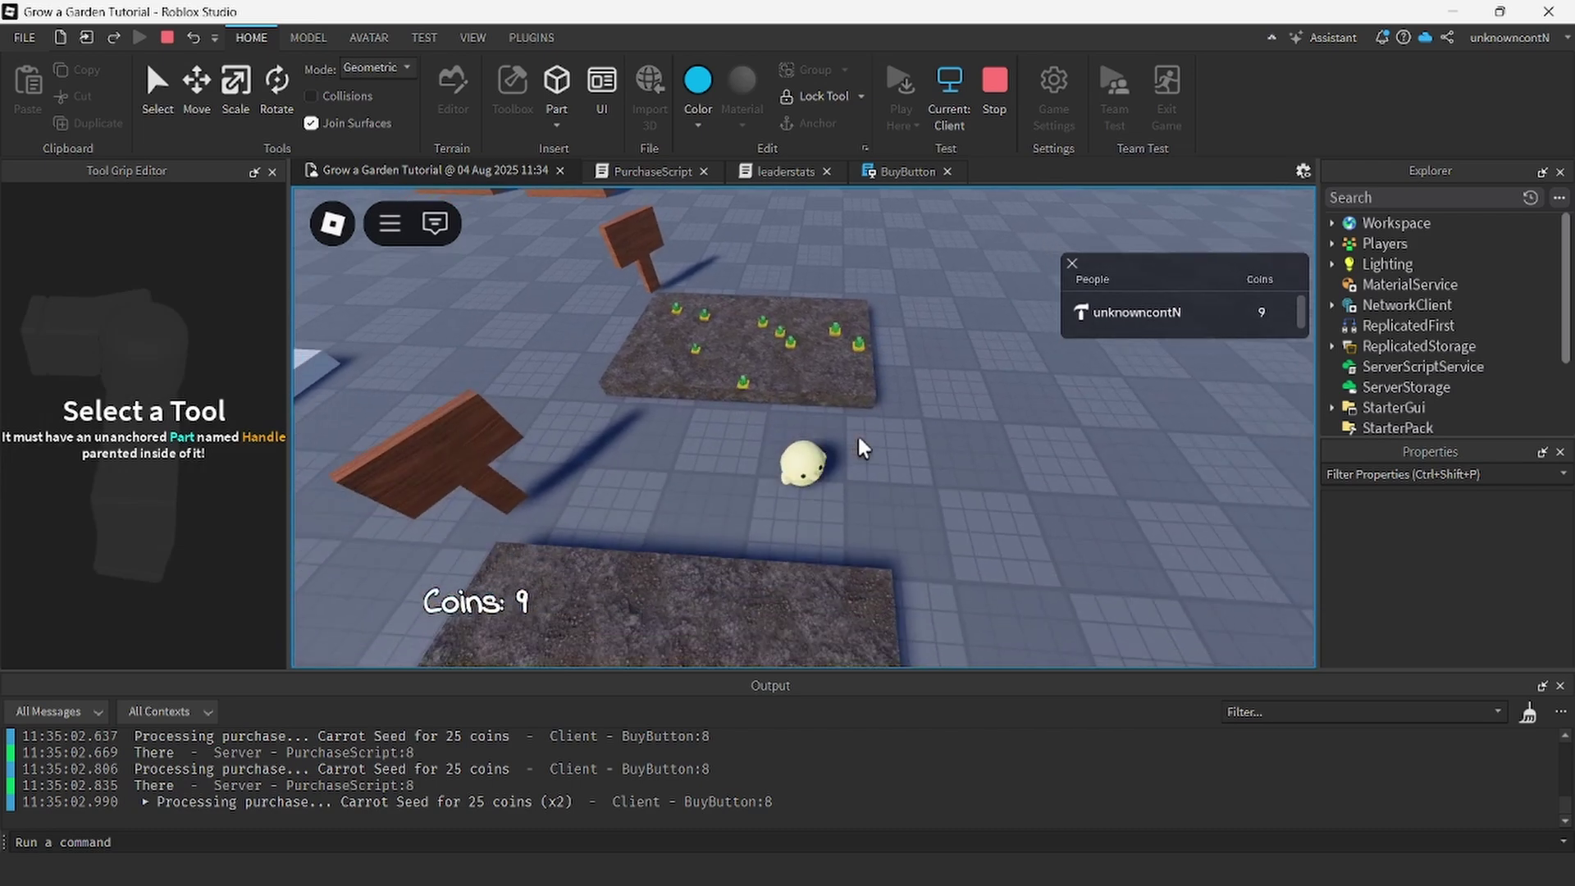
key(w)
key(w)
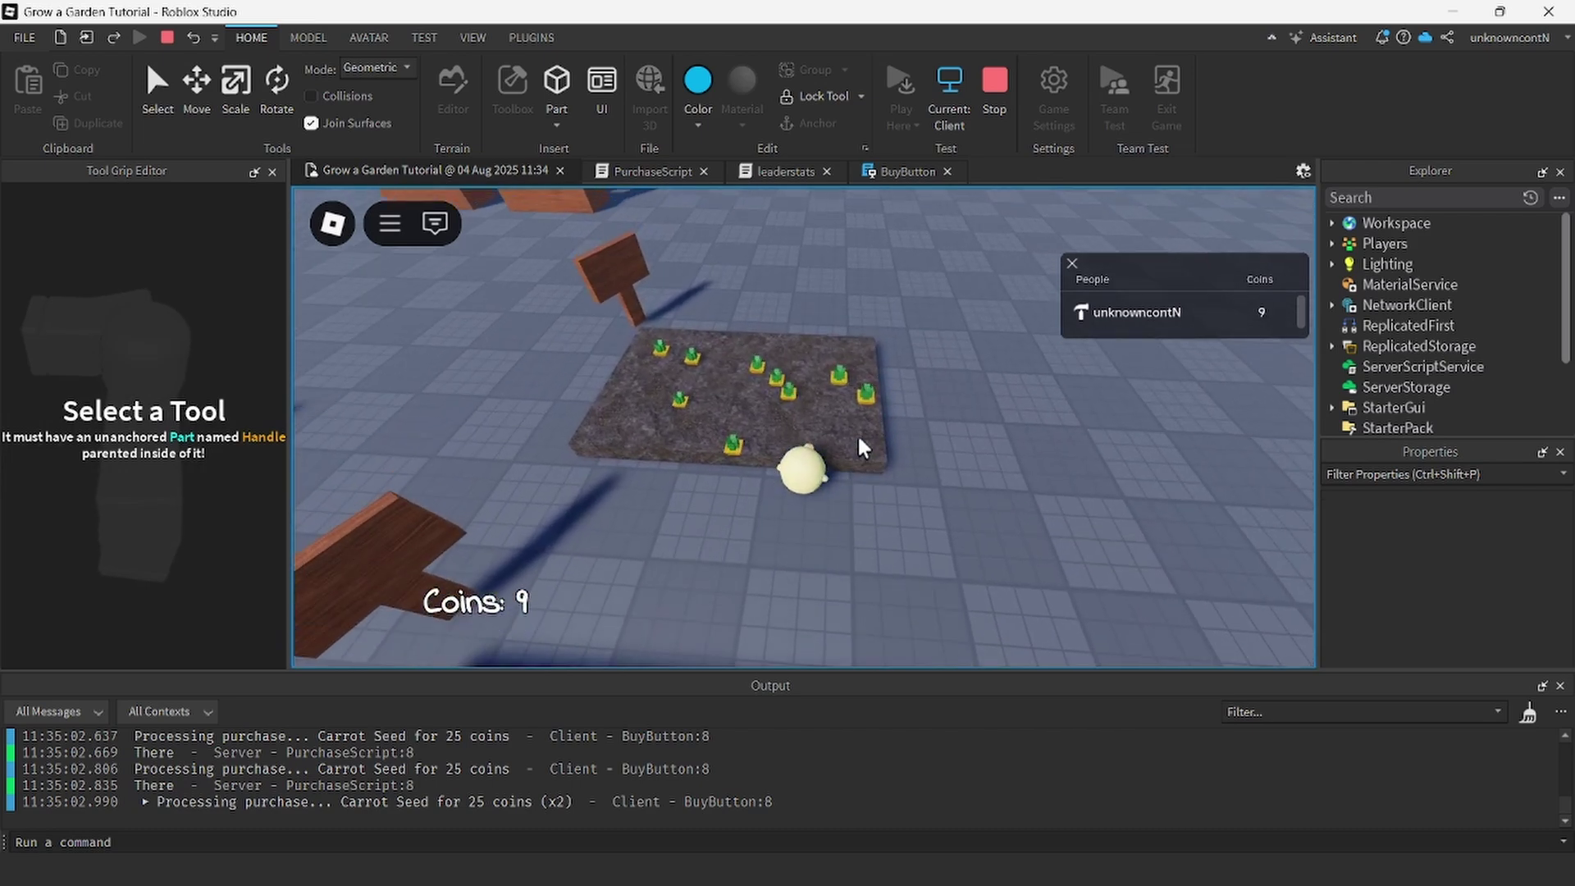
key(s)
key(d)
key(w)
right_drag(858, 448, 843, 429)
key(space)
key(e)
key(e)
key(e)
key(e)
key(e)
key(e)
Walk to the Sell stand and sell the harvested carrots.
key(w)
key(e)
key(e)
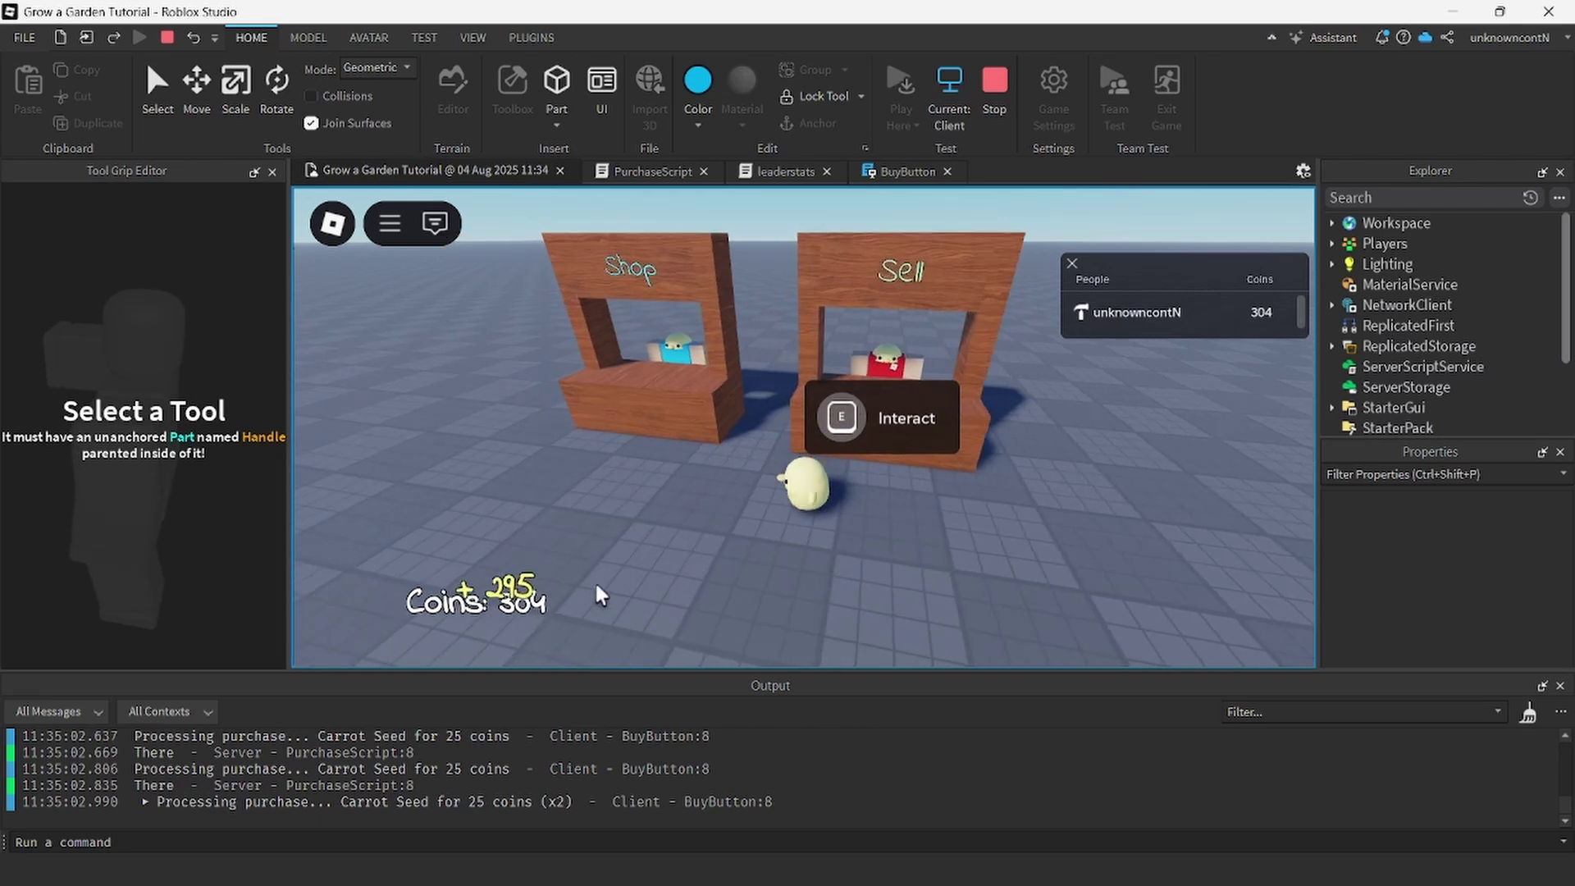
Open the Shop stand's menu again, buy twelve more Carrot Seeds and close the menu.
key(a)
click(804, 399)
click(804, 399)
click(803, 399)
click(804, 399)
click(804, 399)
click(804, 400)
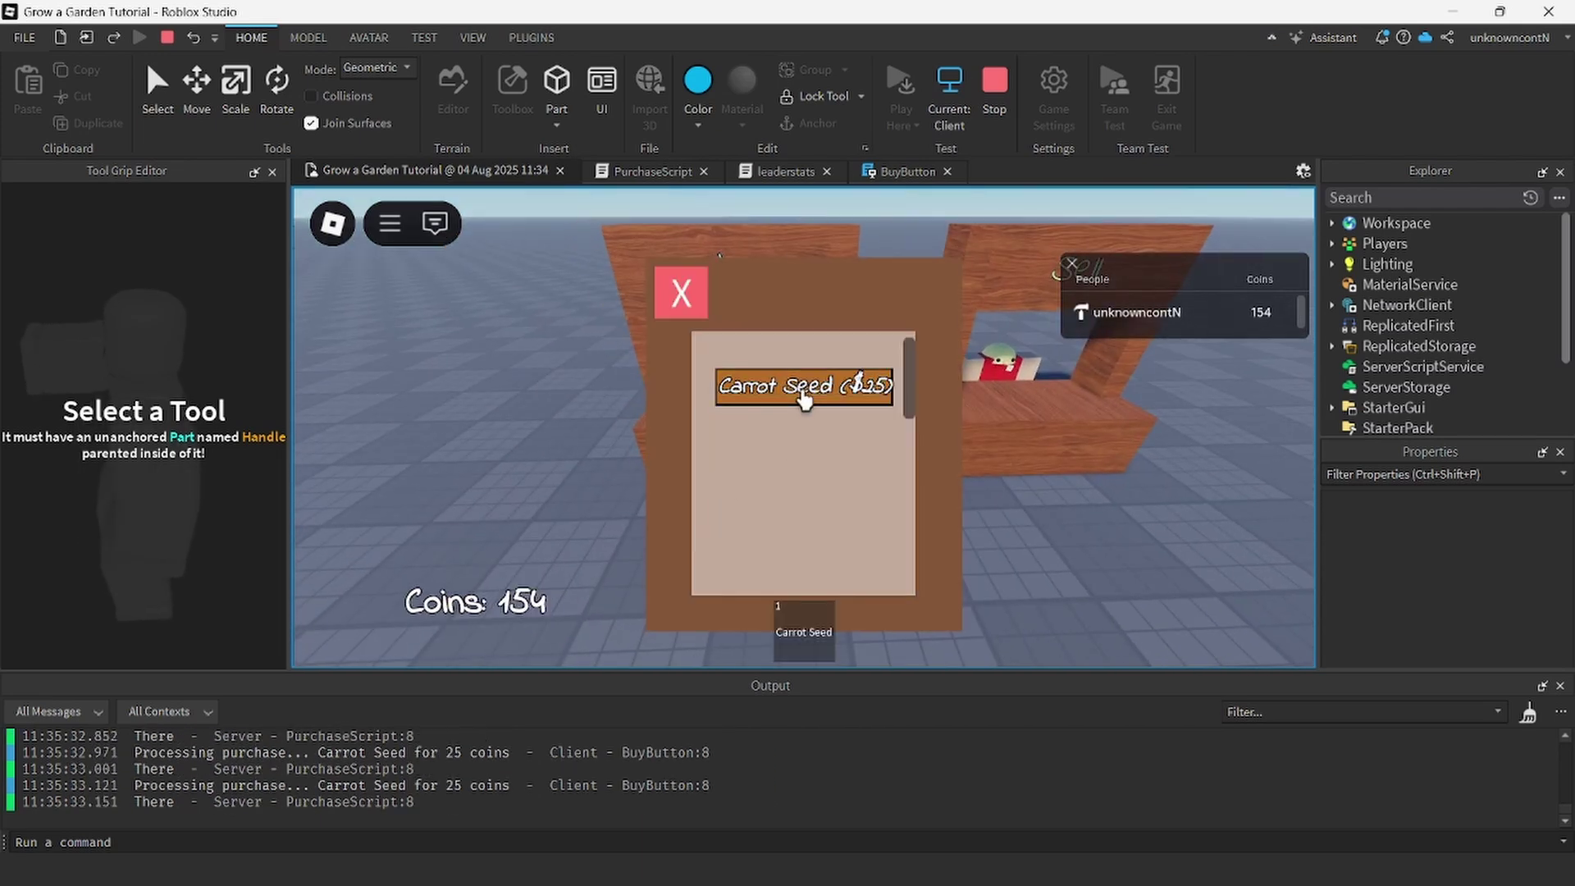
click(804, 400)
click(804, 399)
click(804, 399)
click(805, 397)
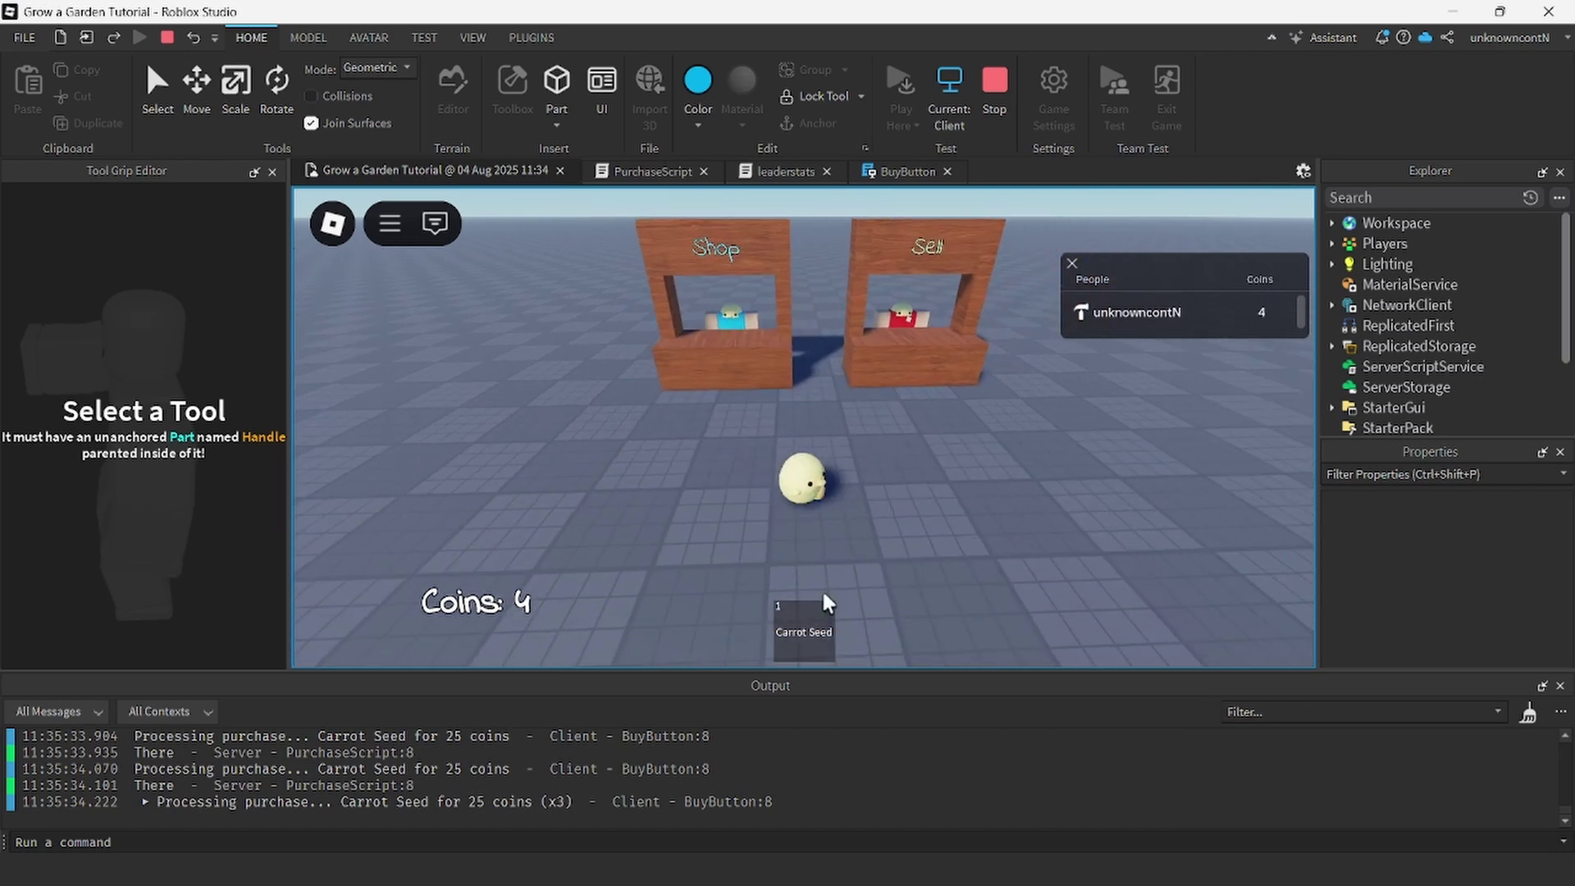
Return to the garden plot and plant the newly bought Carrot Seeds in the soil.
key(d)
key(w)
right_drag(809, 541, 861, 436)
key(1)
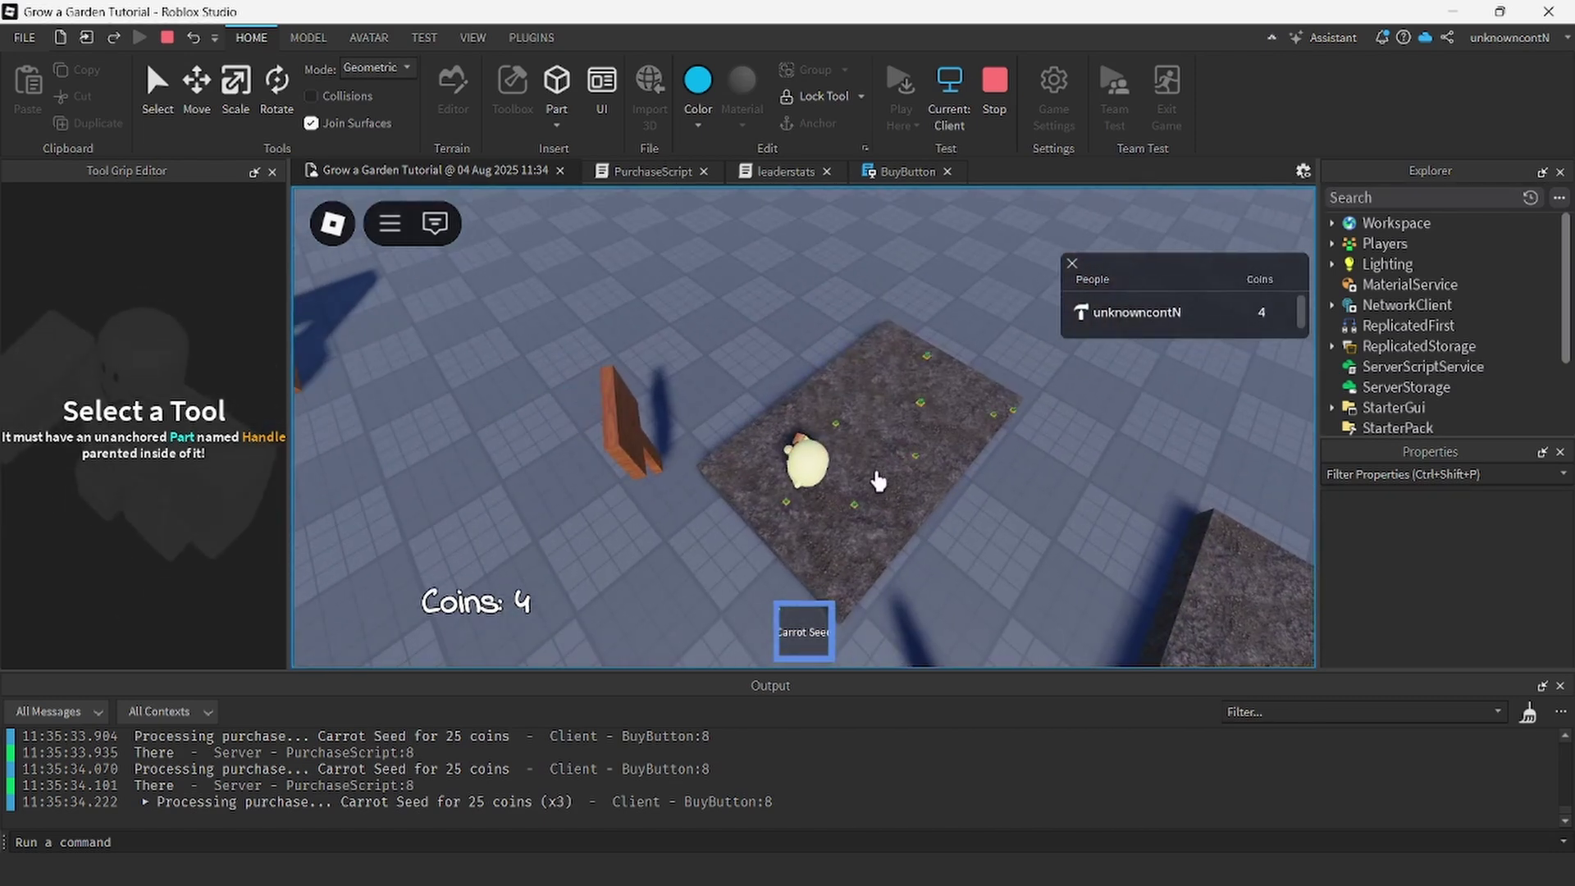
click(906, 429)
key(s)
mouse_move(841, 452)
right_down()
mouse_move(848, 469)
mouse_move(809, 457)
mouse_move(844, 451)
right_up()
key(space)
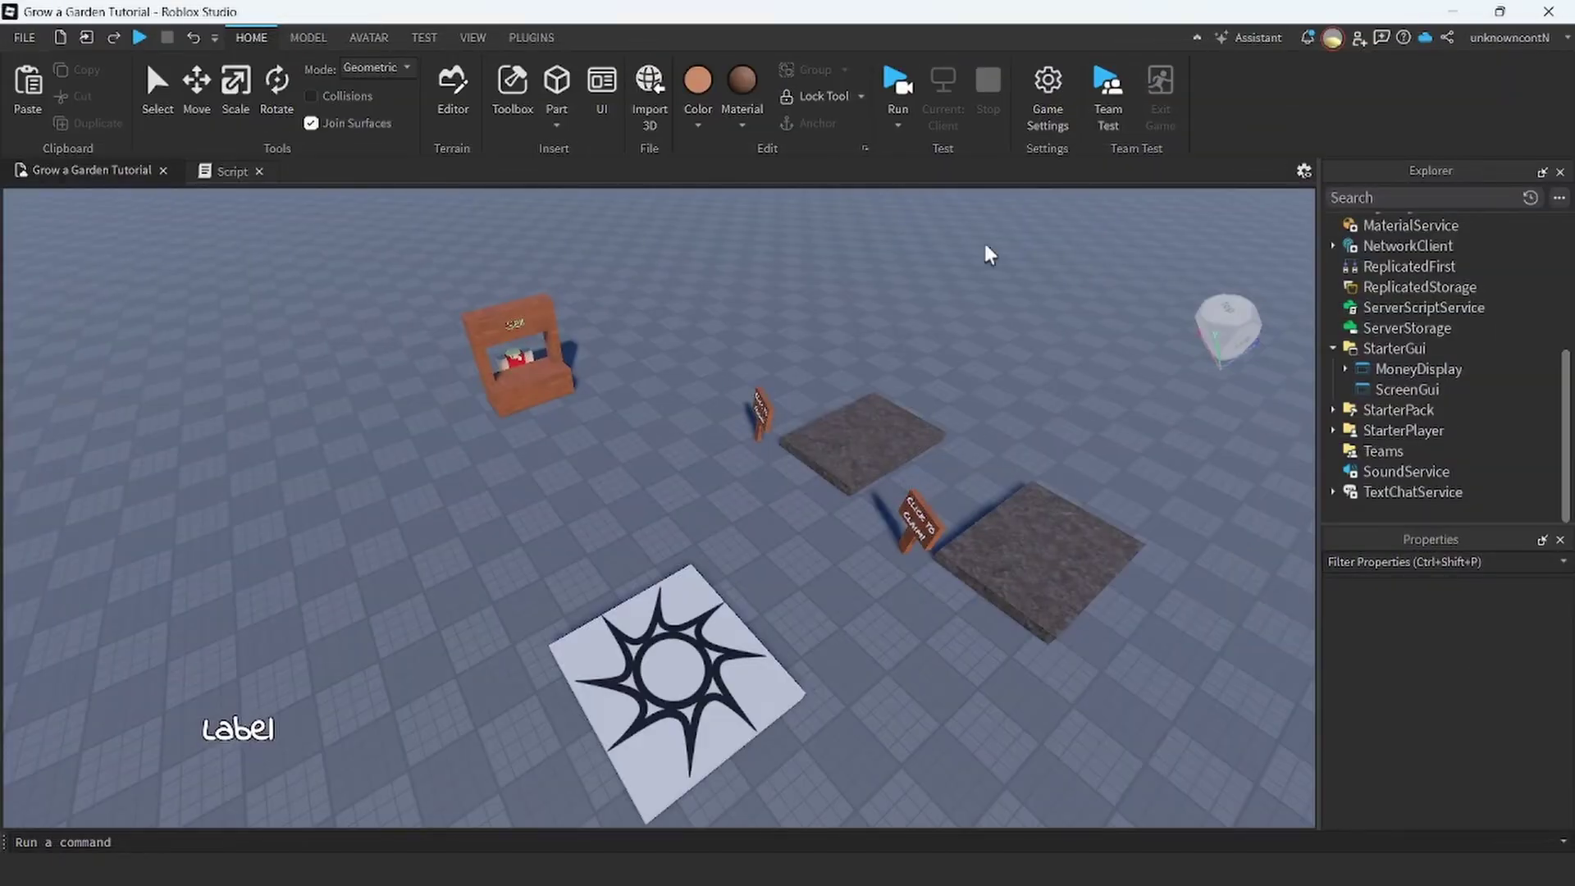
Duplicate the sellStand model and move the copy -13 studs along the Z axis, beside the original.
right_drag(878, 235, 826, 421)
key(w)
key(w)
key(s)
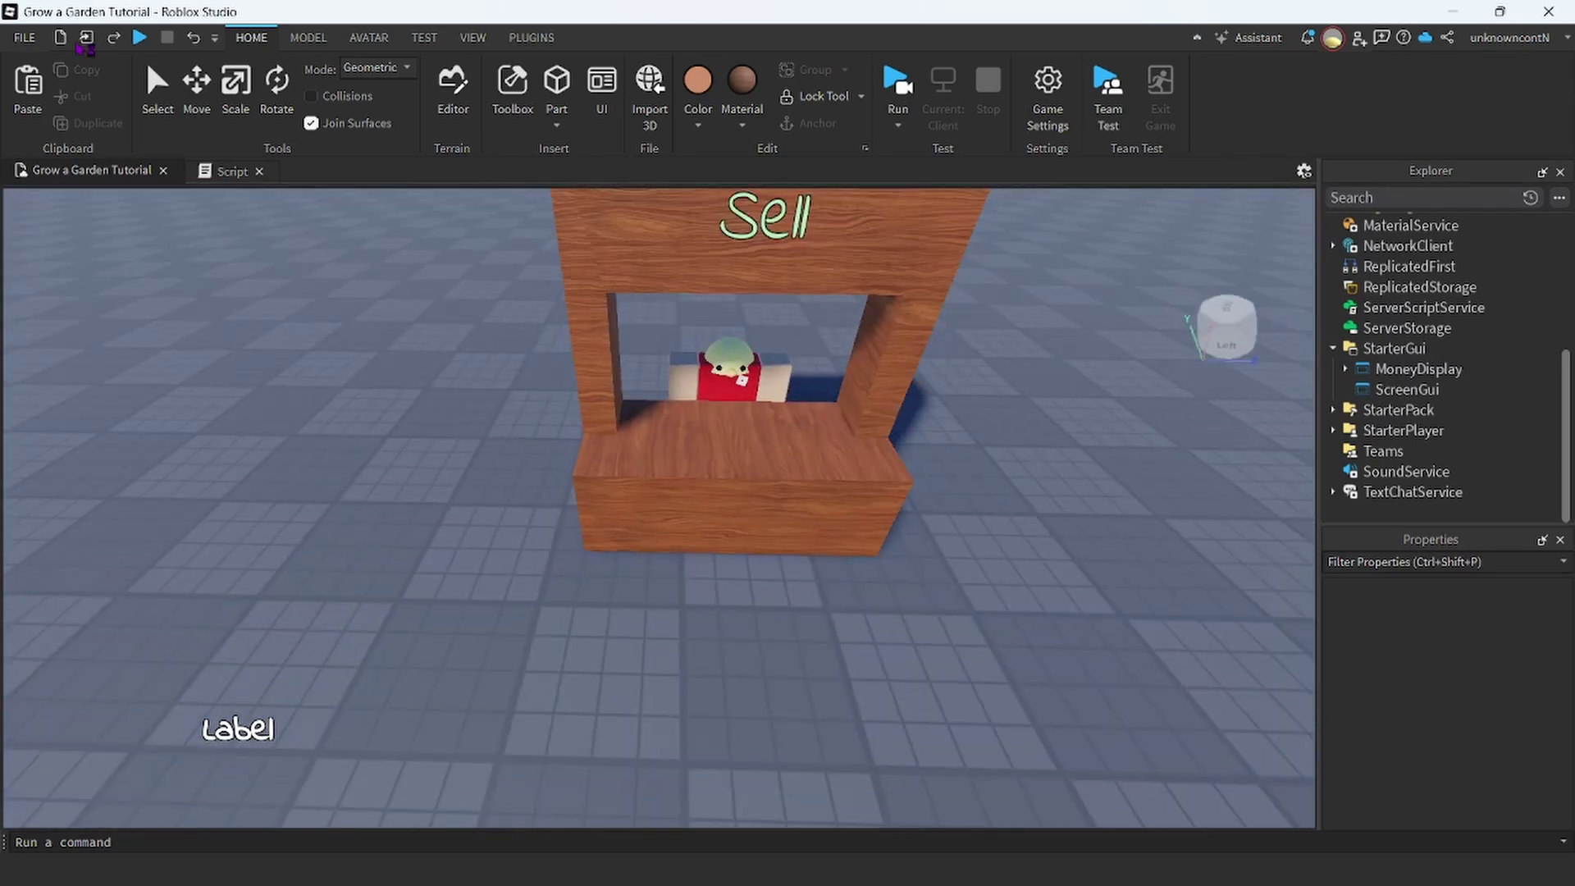
click(157, 105)
right_drag(996, 455, 886, 562)
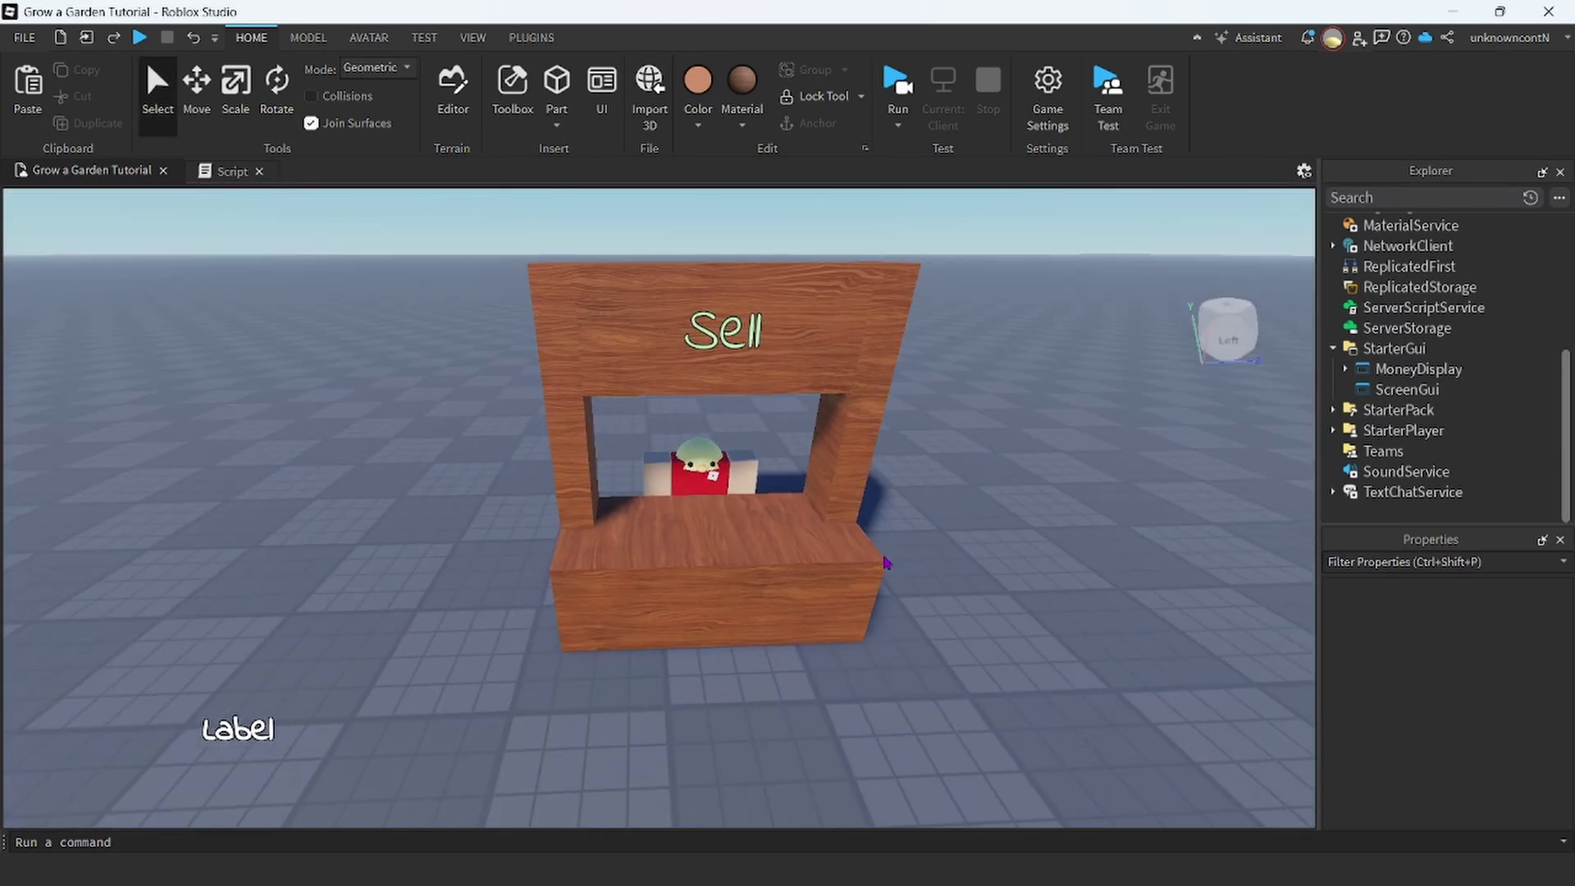
click(884, 563)
key(ctrl+2)
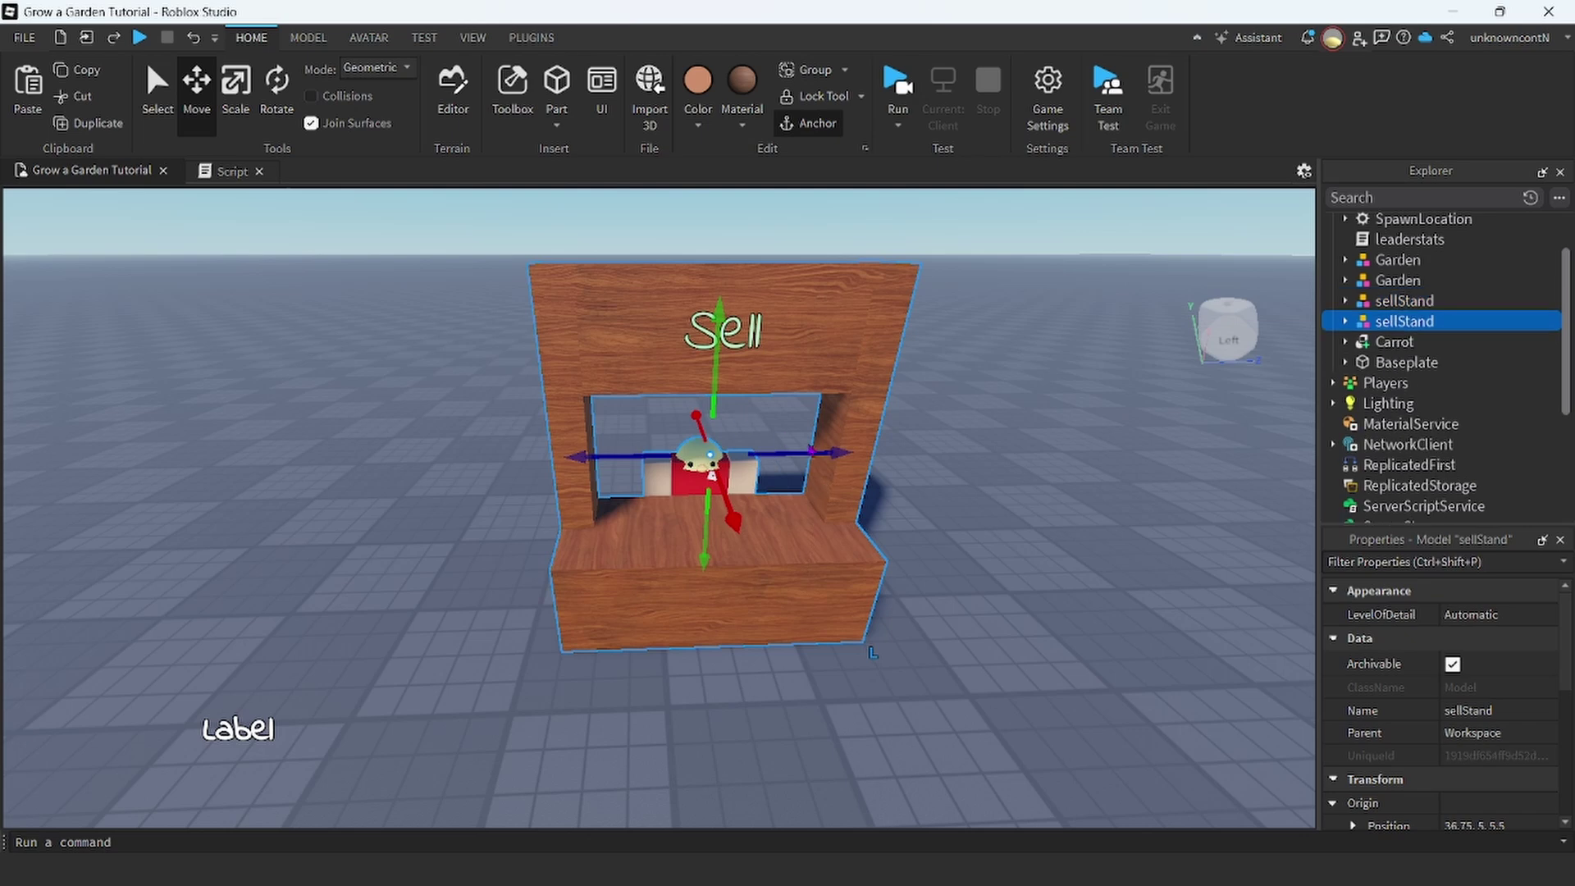
drag(812, 450, 820, 558)
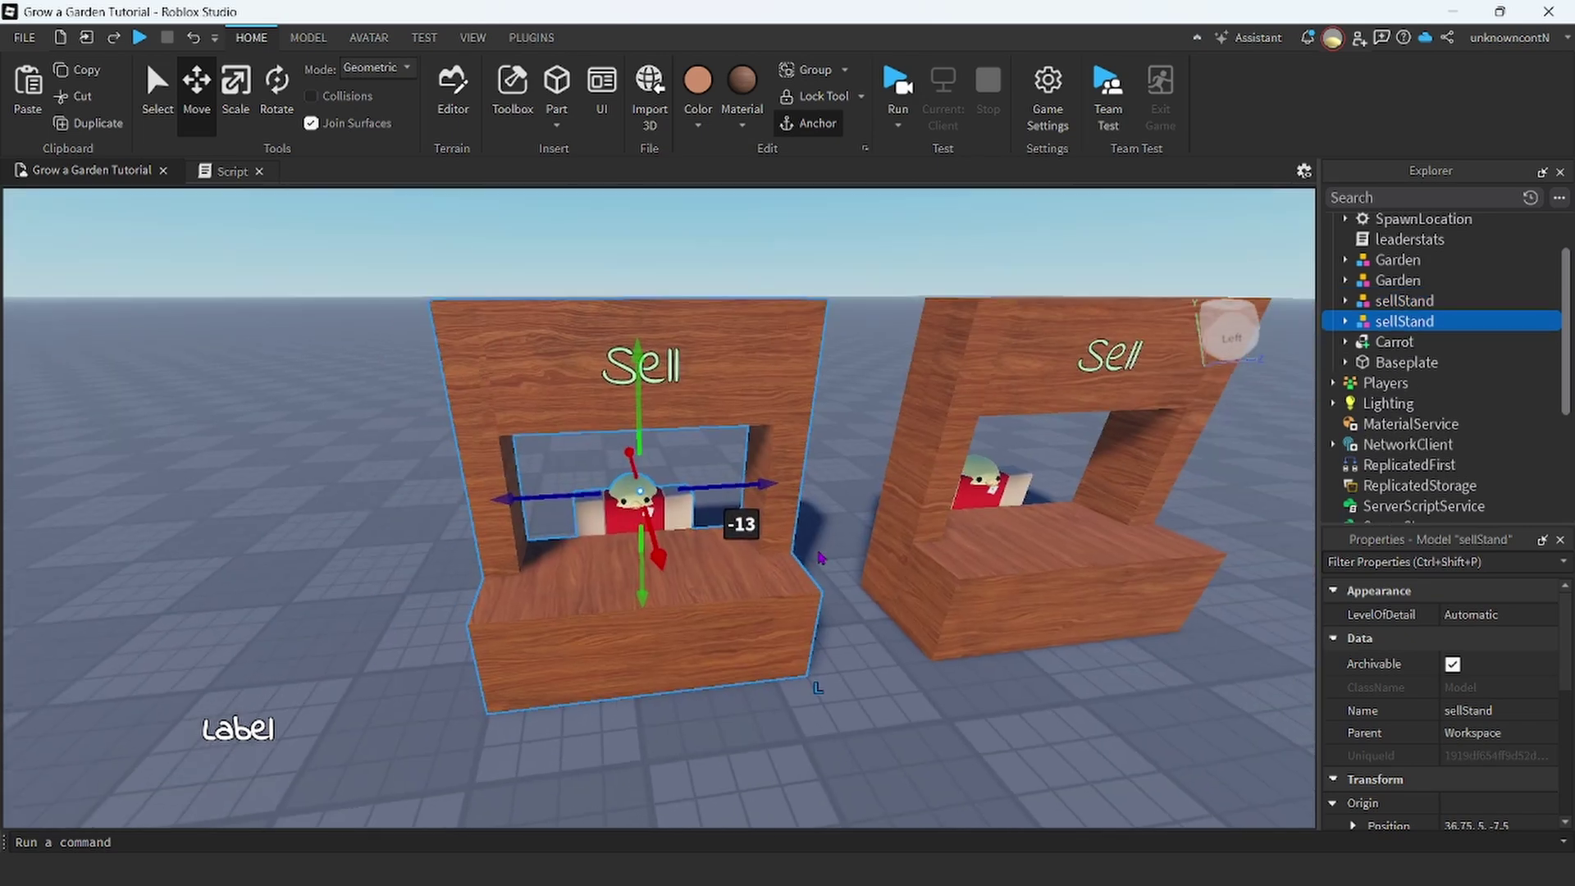
Color the Torso of the copied stand's character Cyan and delete the character's Shirt object.
scroll(807, 564, up, 1)
scroll(796, 571, down, 3)
scroll(770, 598, up, 5)
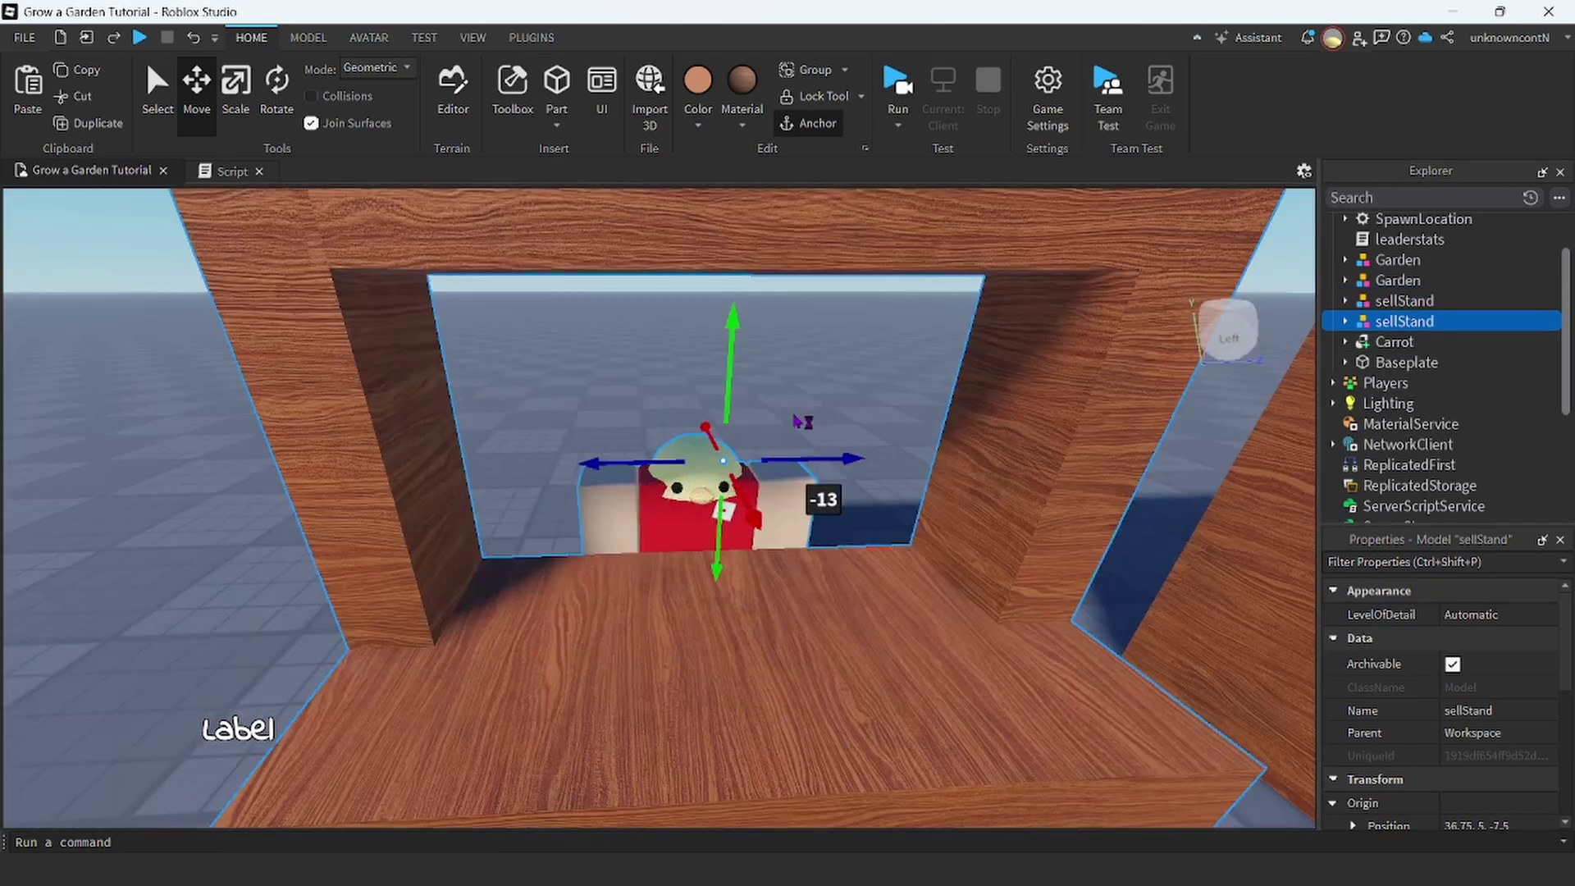
click(1345, 320)
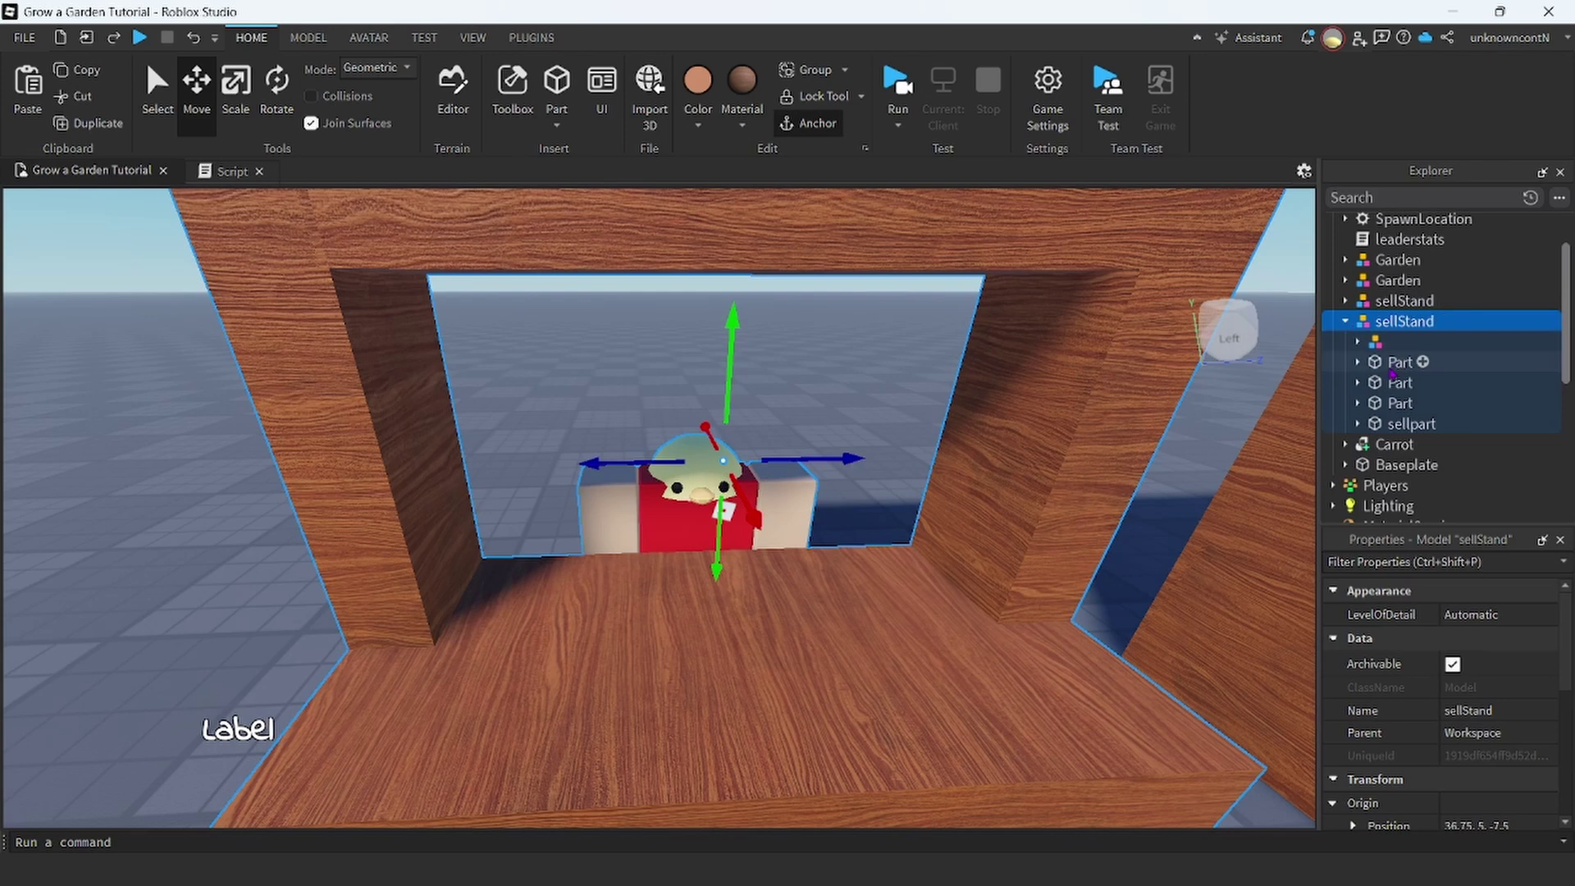
click(1392, 364)
click(1358, 343)
scroll(1401, 425, down, 2)
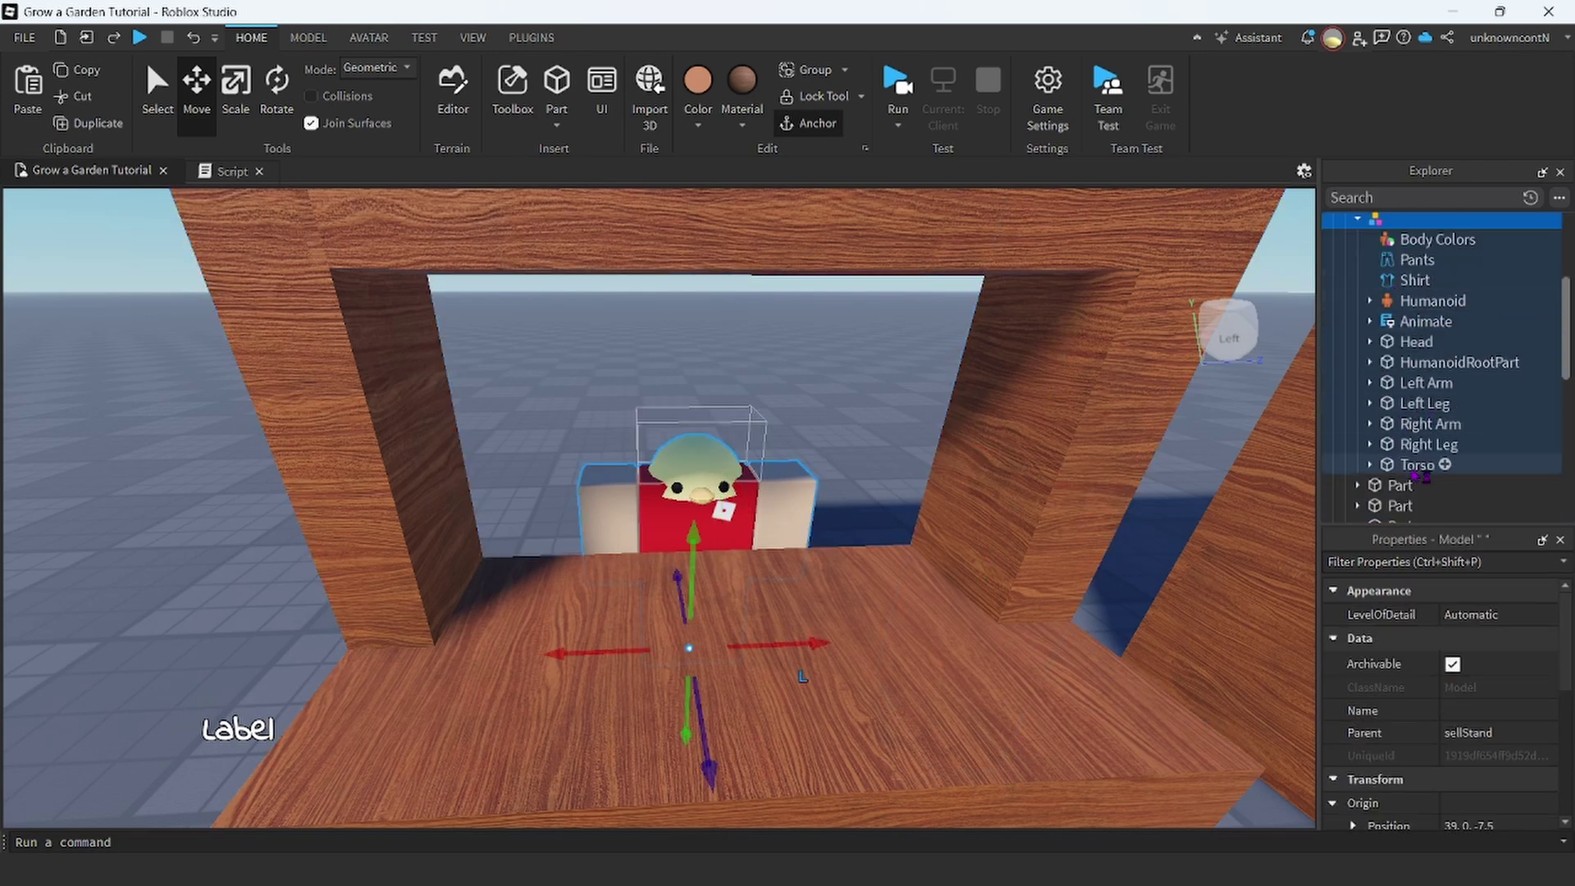
click(1417, 464)
click(707, 123)
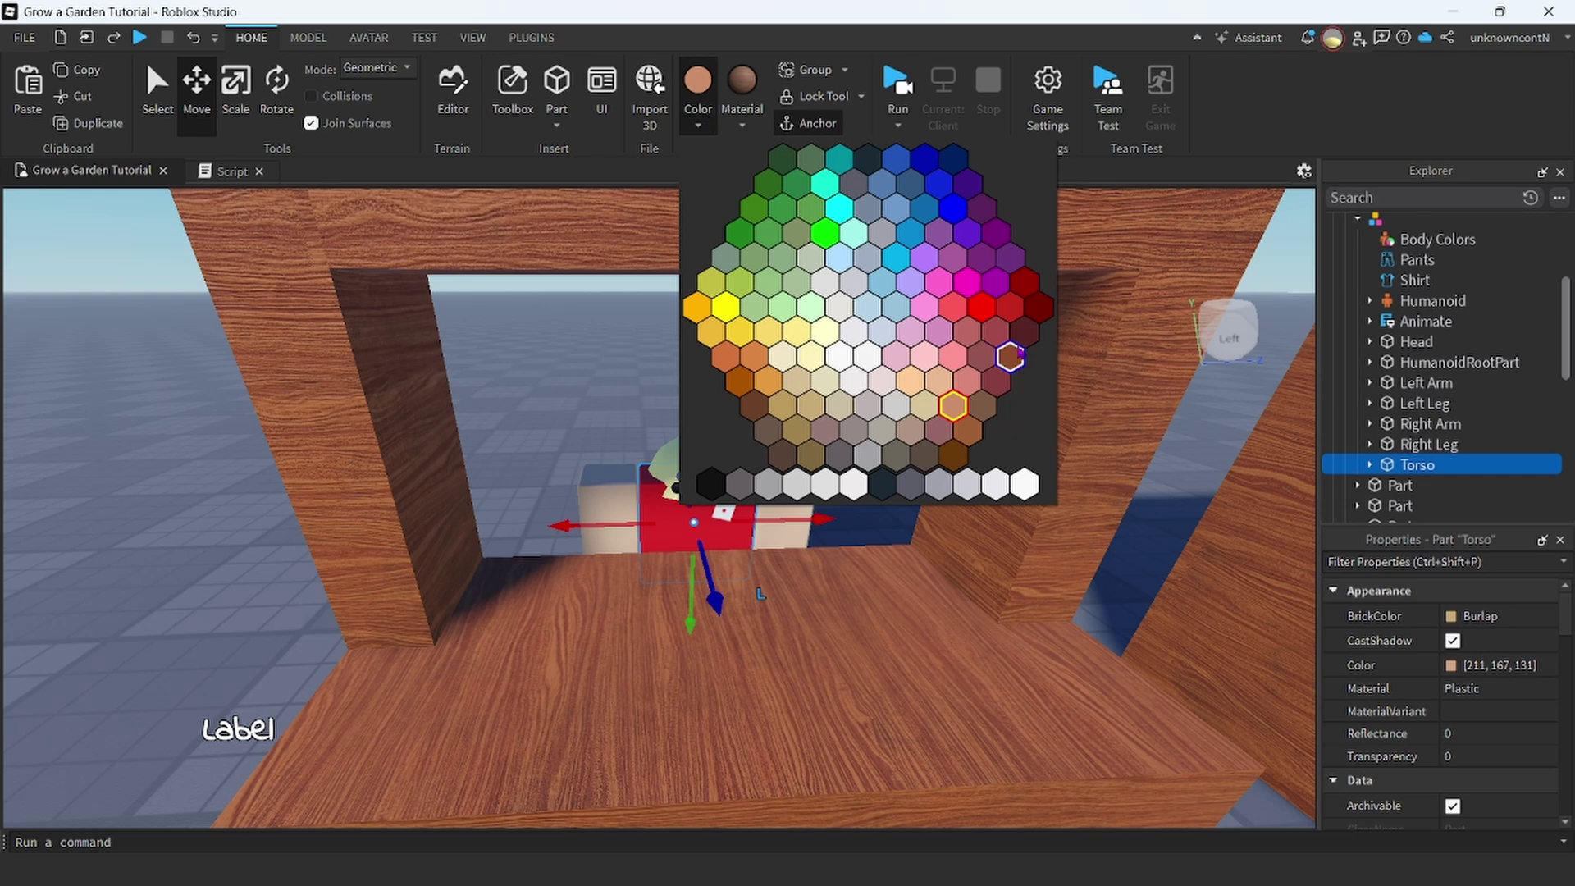
click(897, 259)
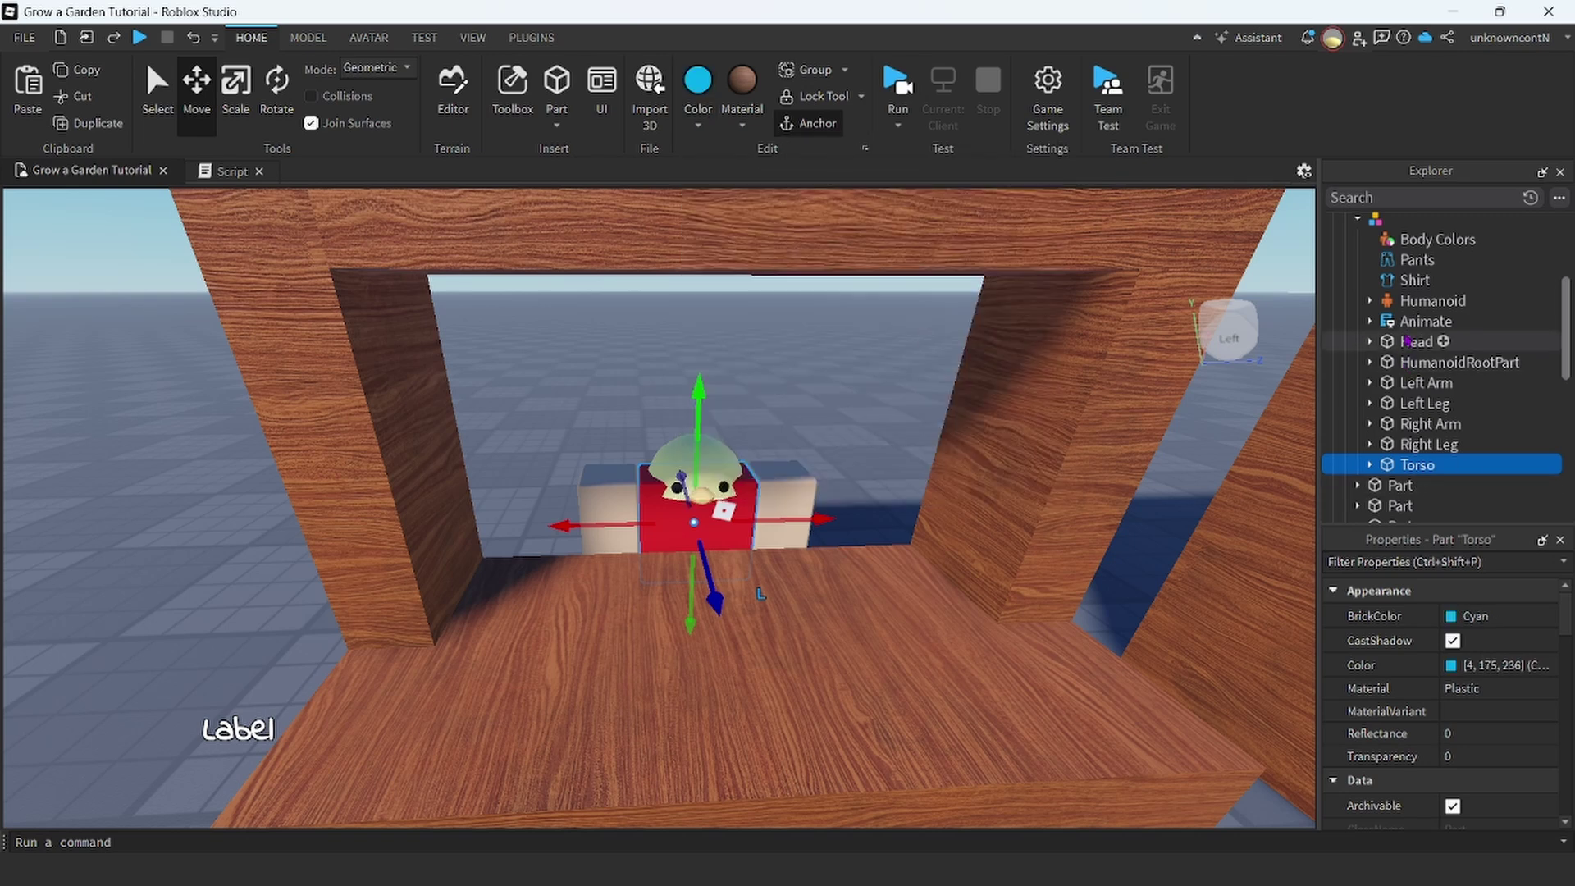
click(1404, 283)
key(Delete)
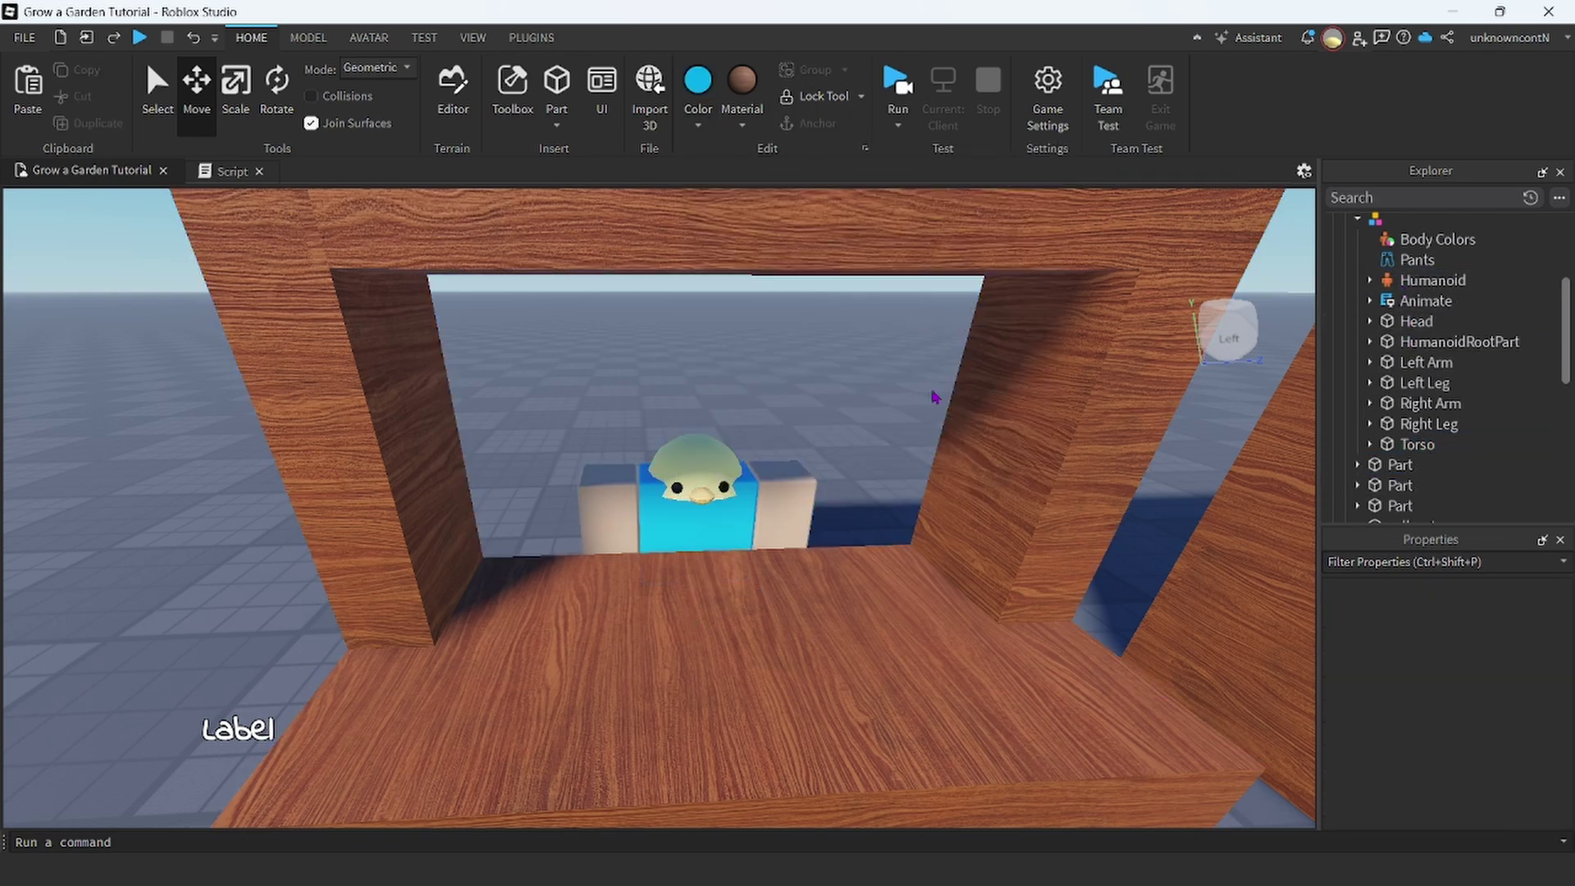
Rename the sellpart inside the copied stand to buypart.
scroll(656, 377, down, 6)
click(660, 378)
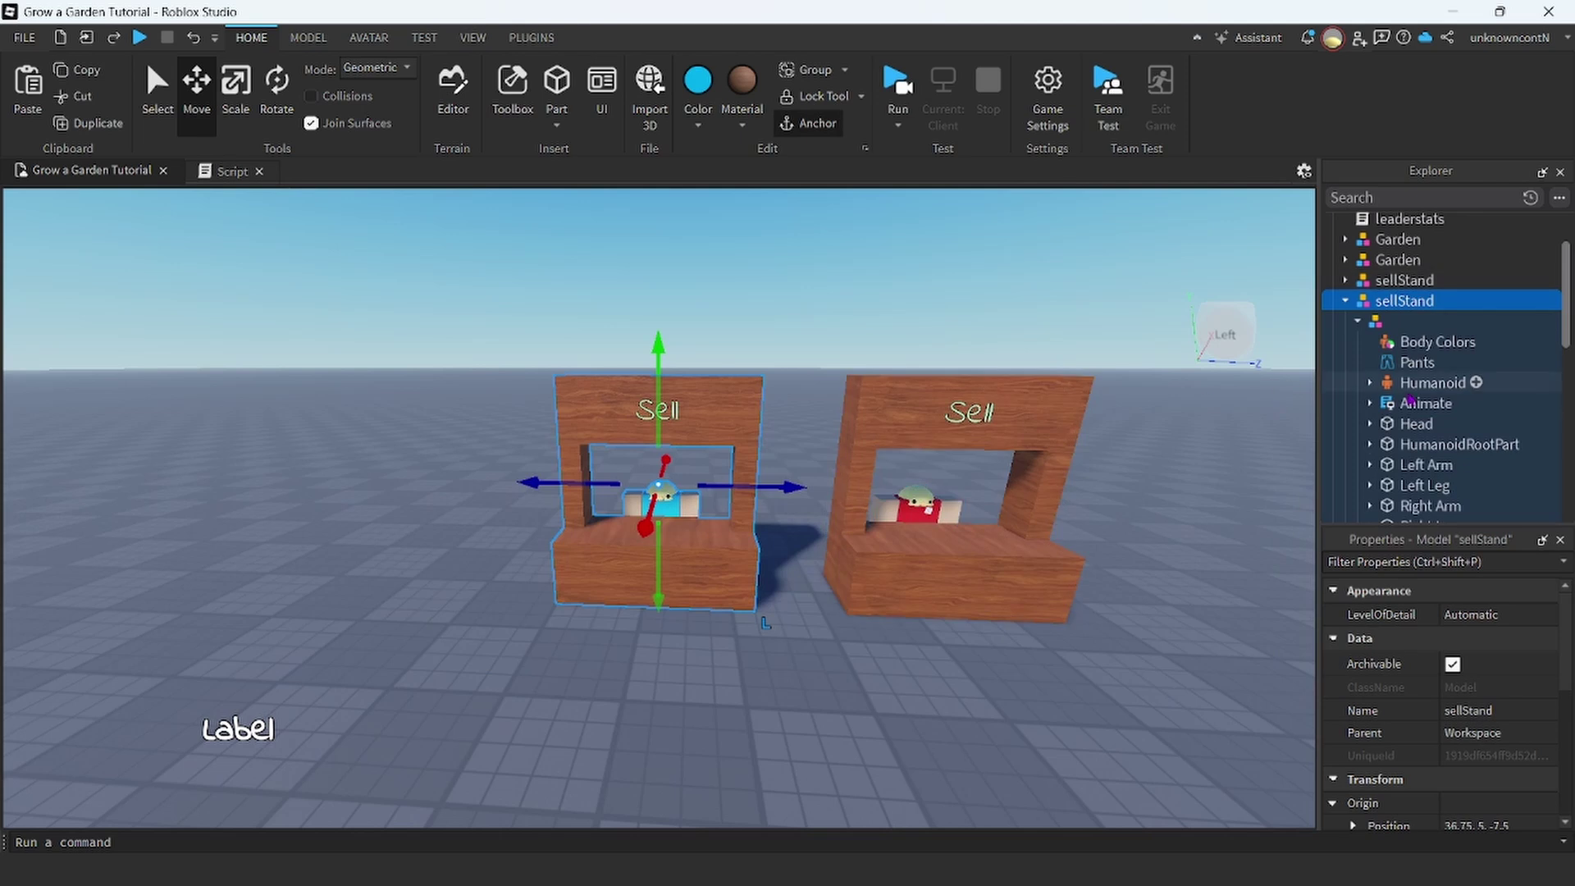
click(1356, 322)
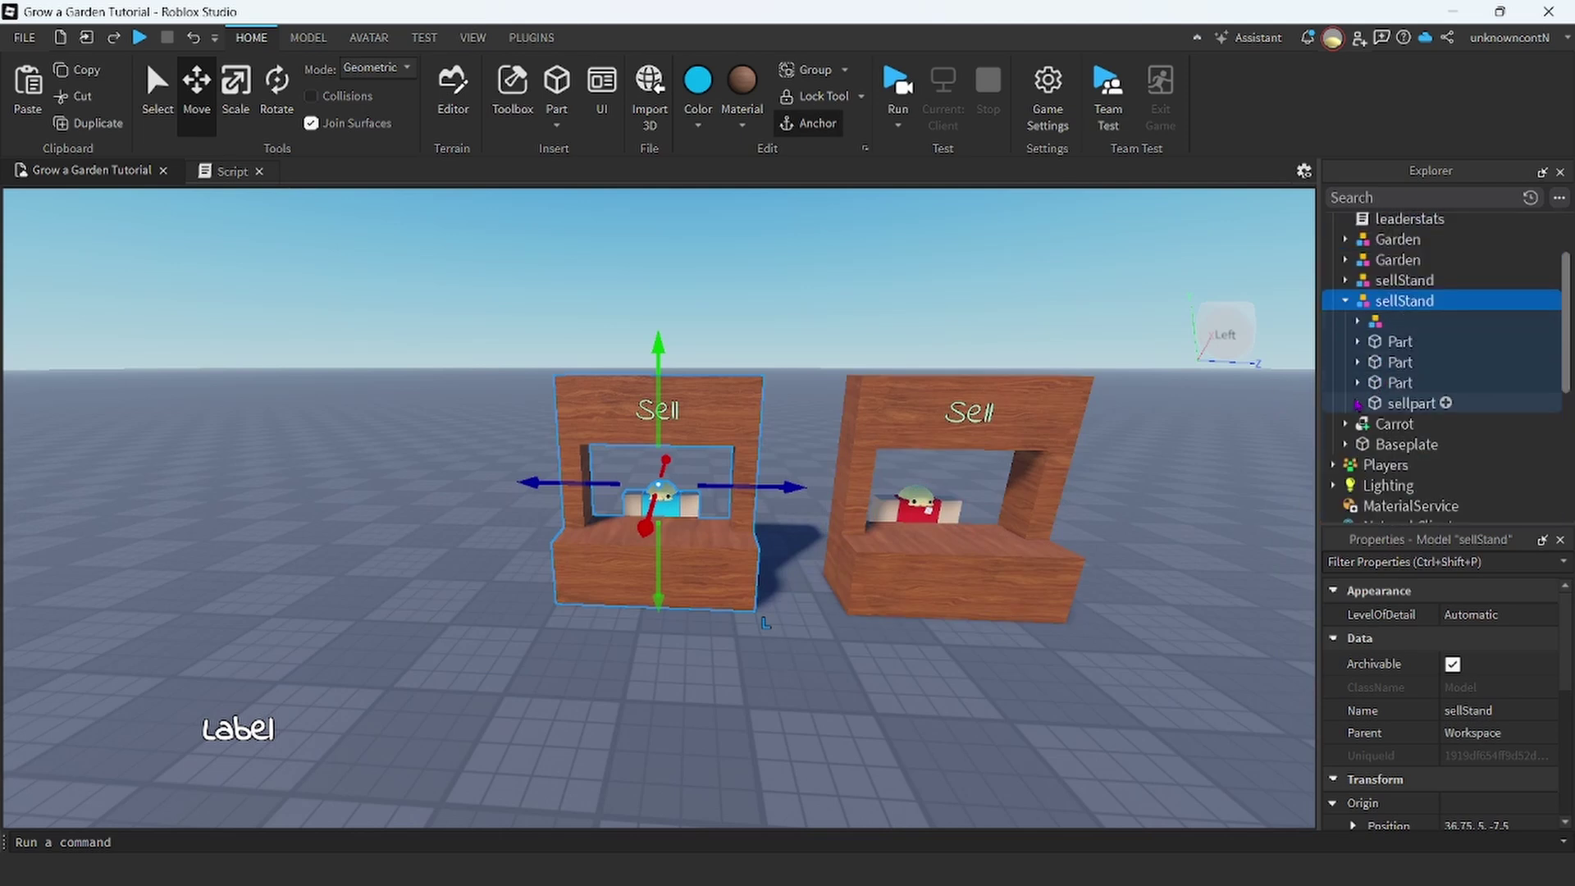
click(1358, 402)
double_click(1407, 408)
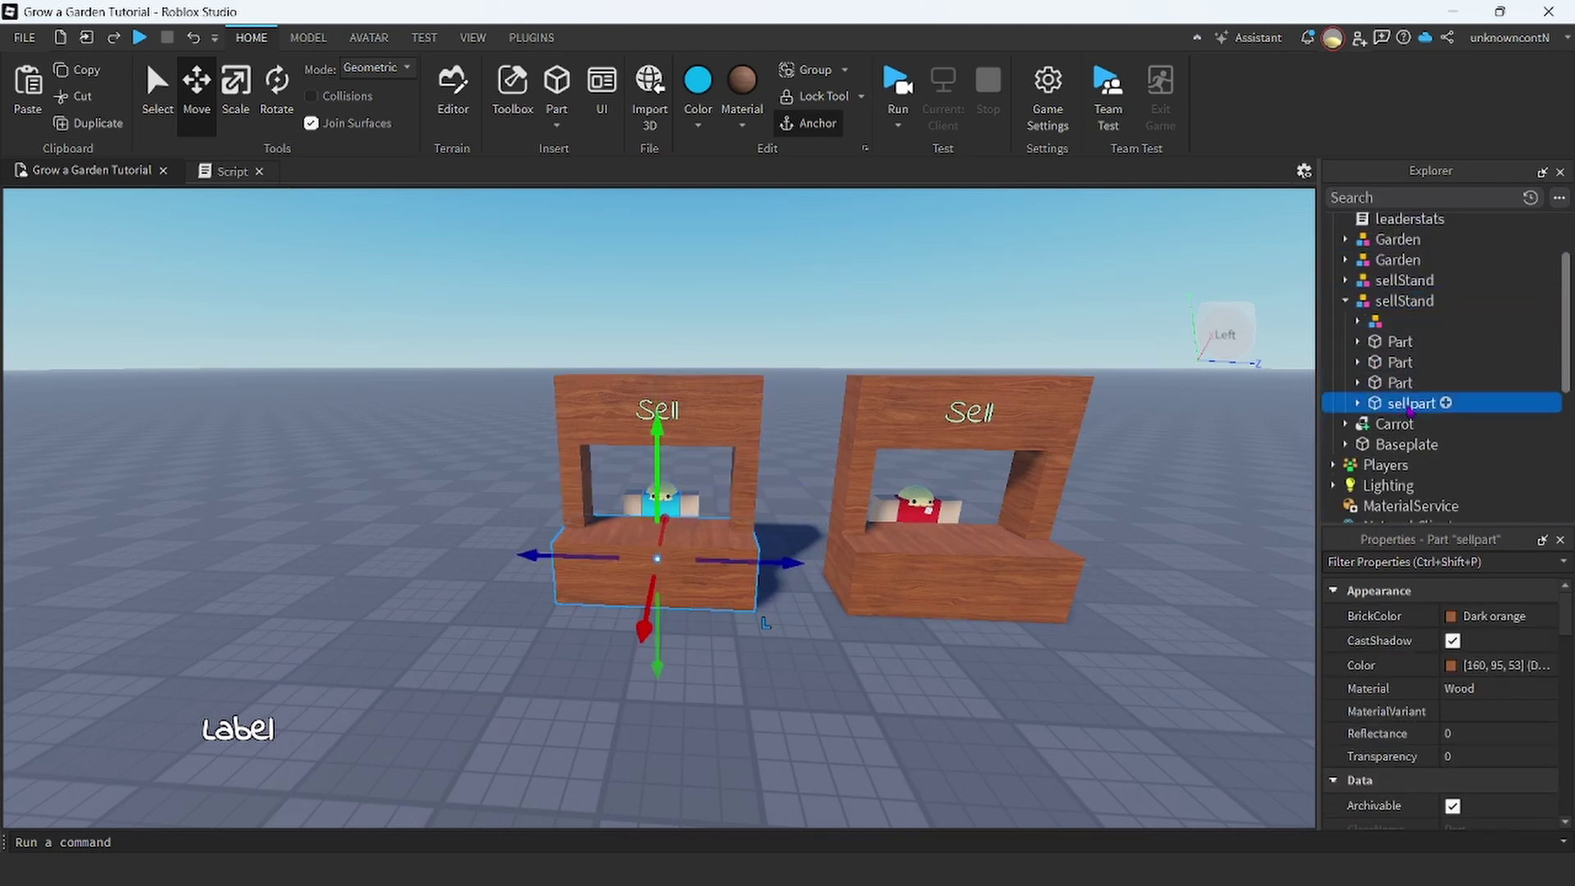
double_click(1411, 405)
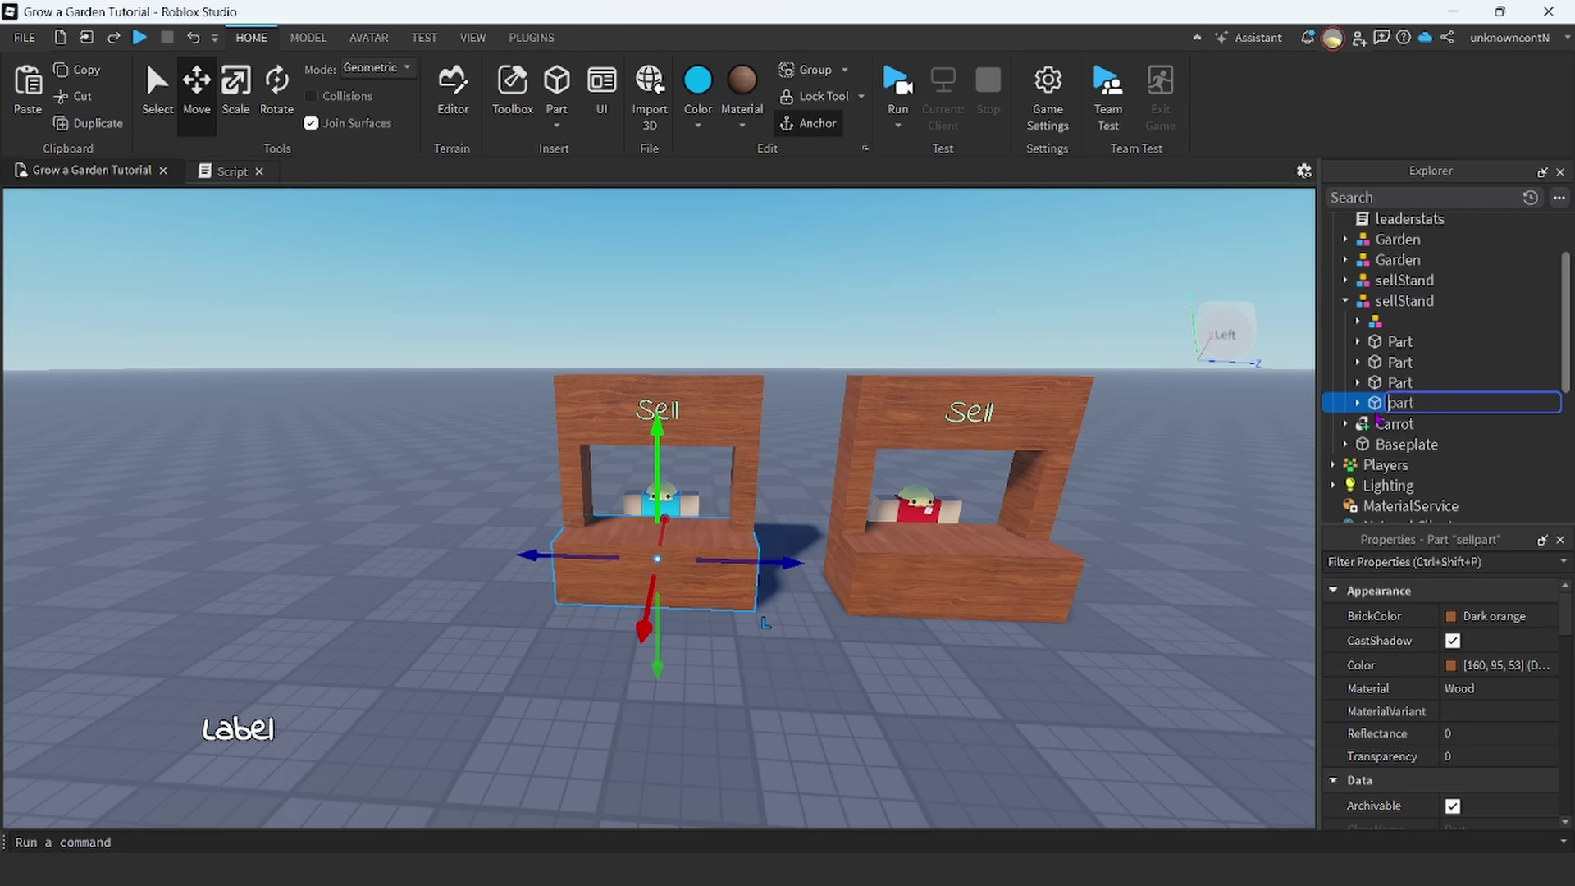
key(Return)
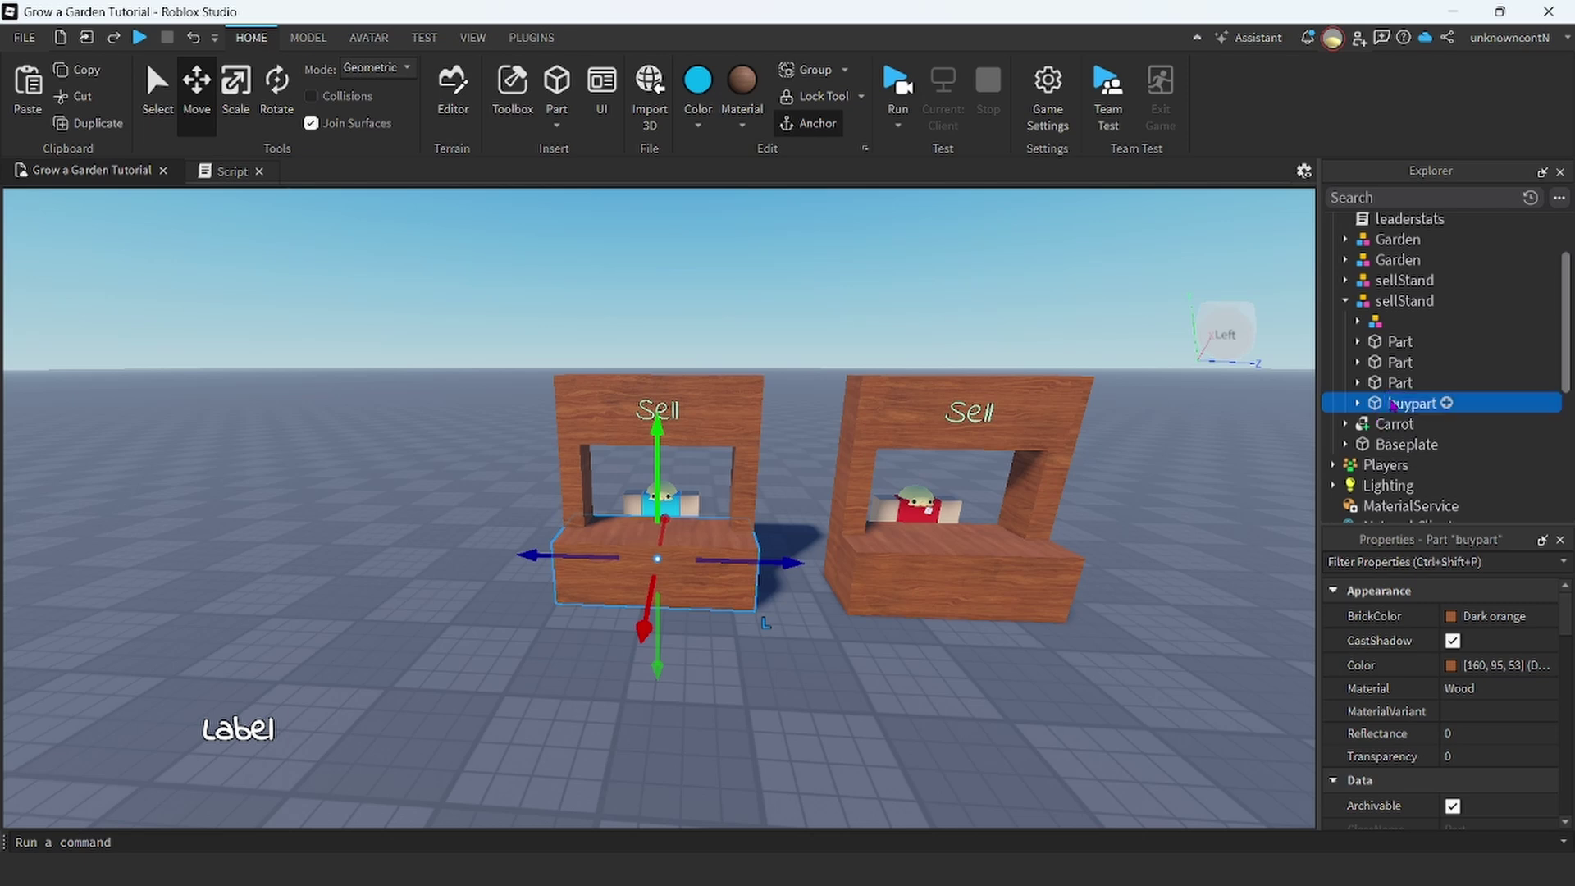
Delete the Script inside the ProximityPrompt of the copied stand's buypart.
click(1358, 403)
scroll(1357, 405, down, 1)
click(1370, 363)
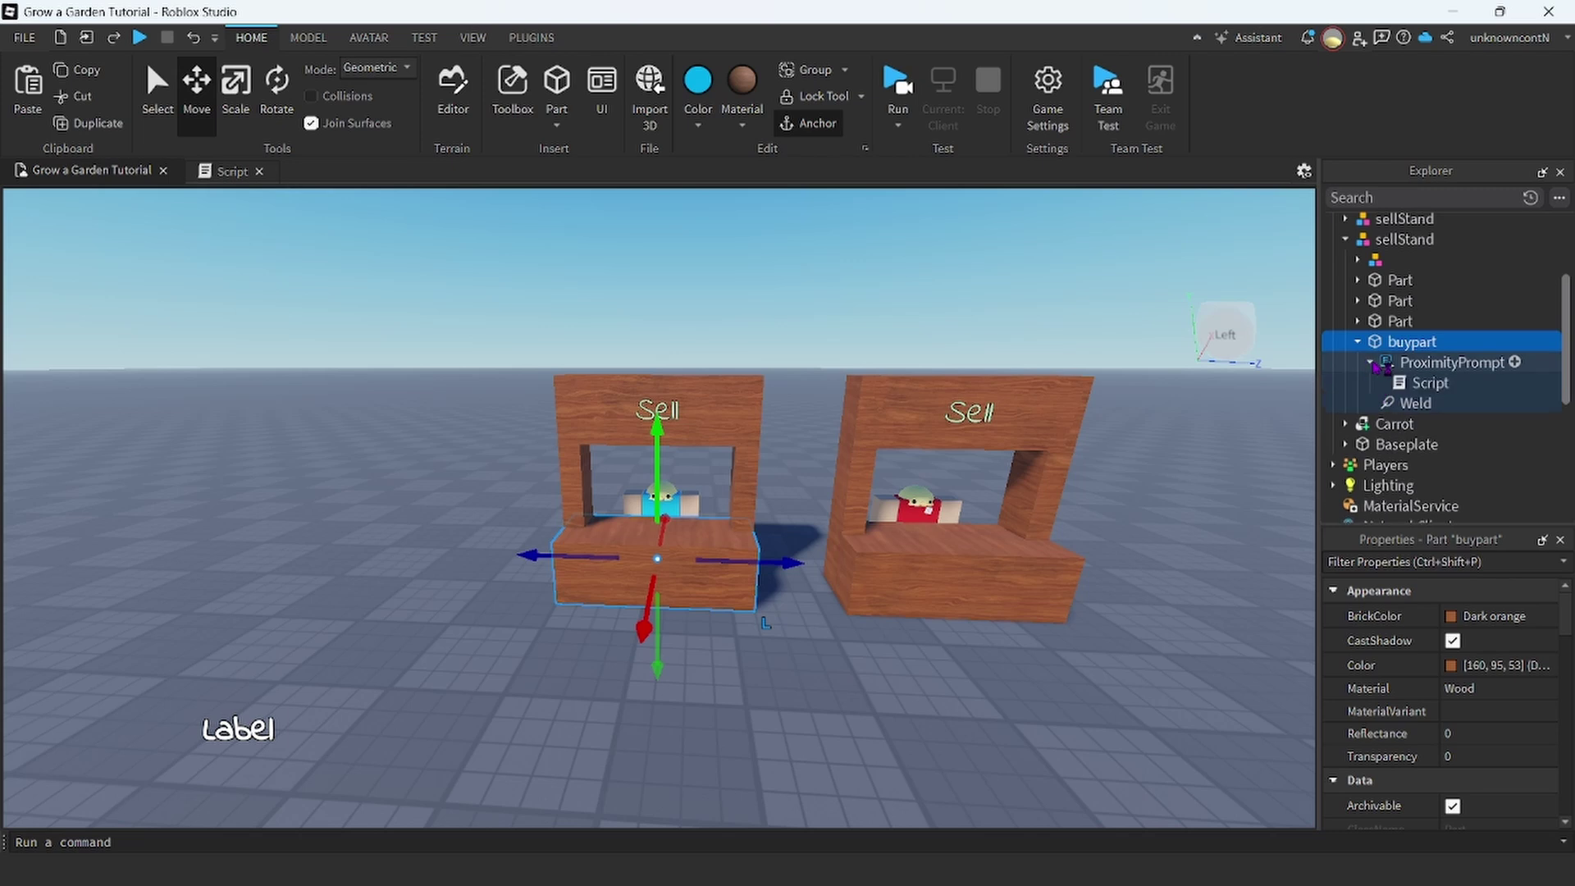
click(1427, 382)
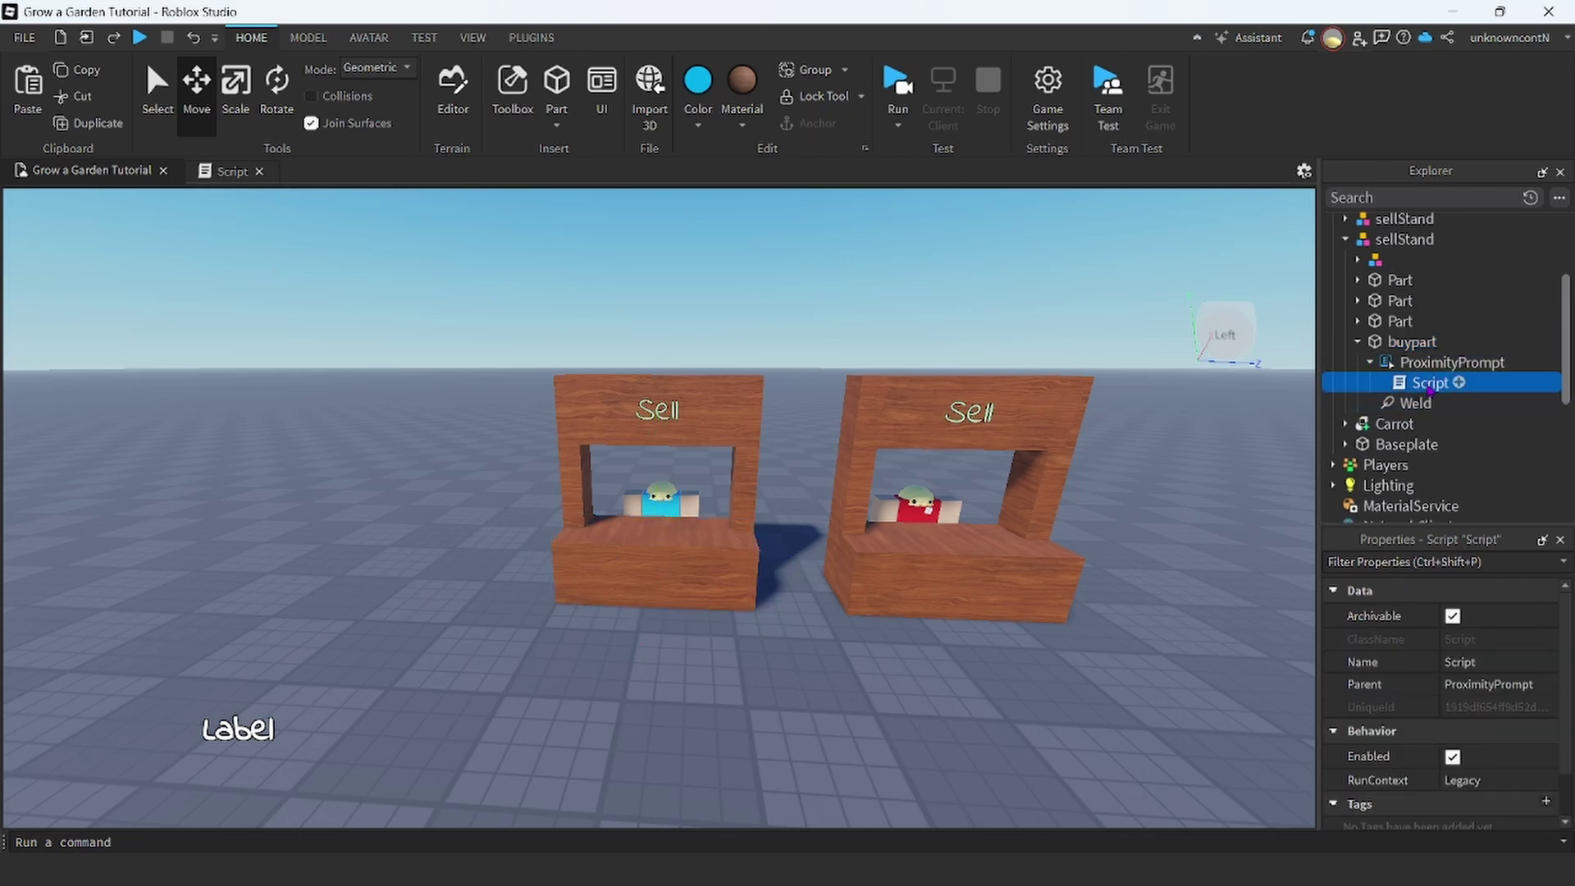
click(1427, 385)
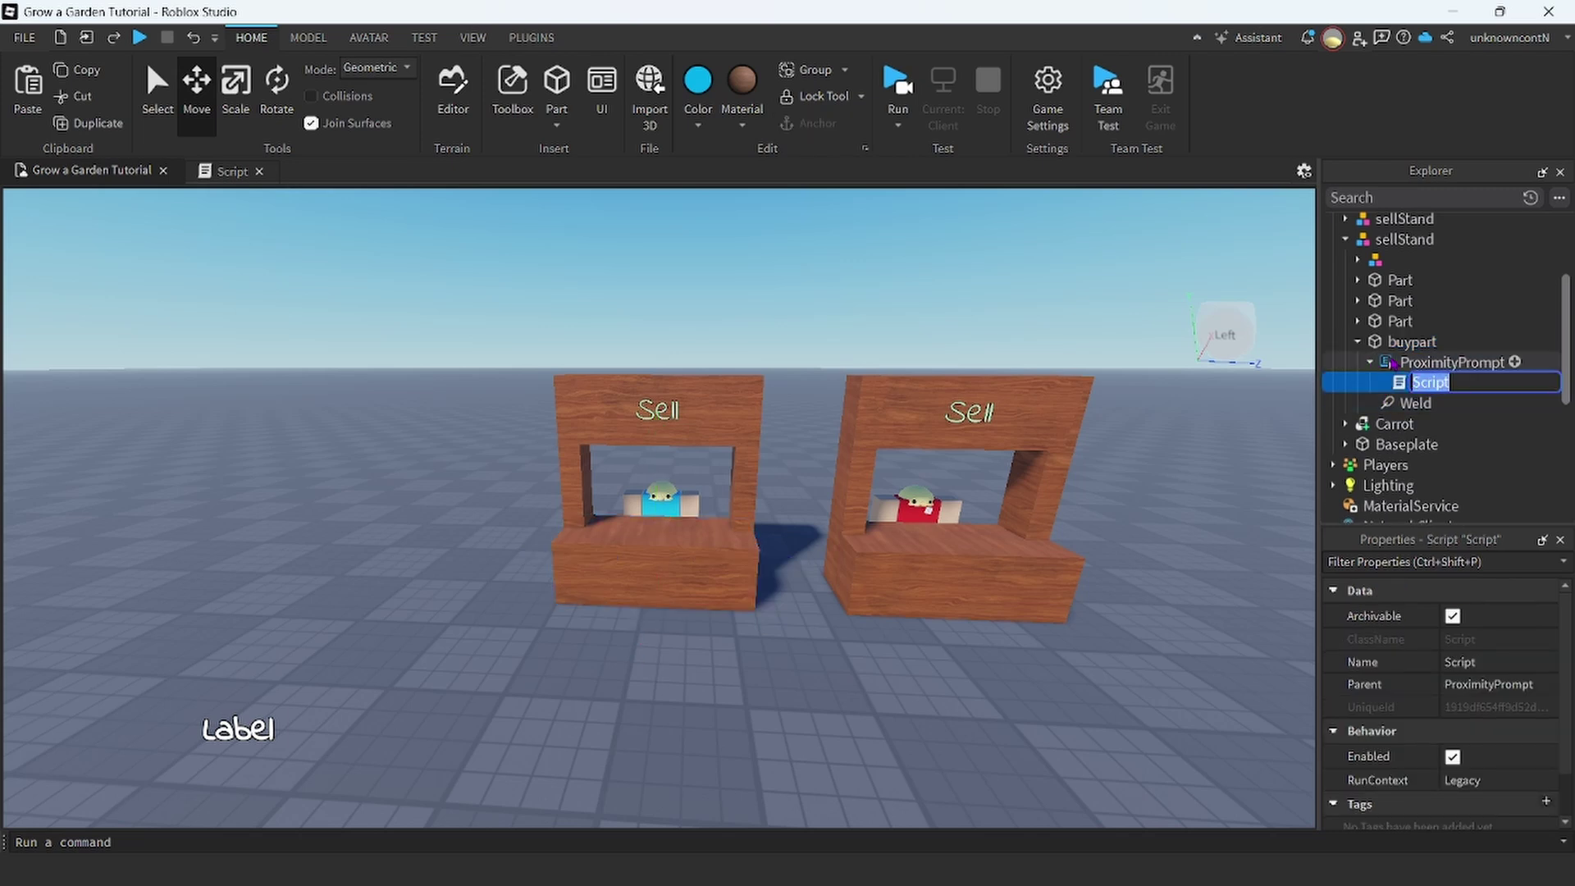
click(1399, 386)
click(1405, 343)
click(1408, 380)
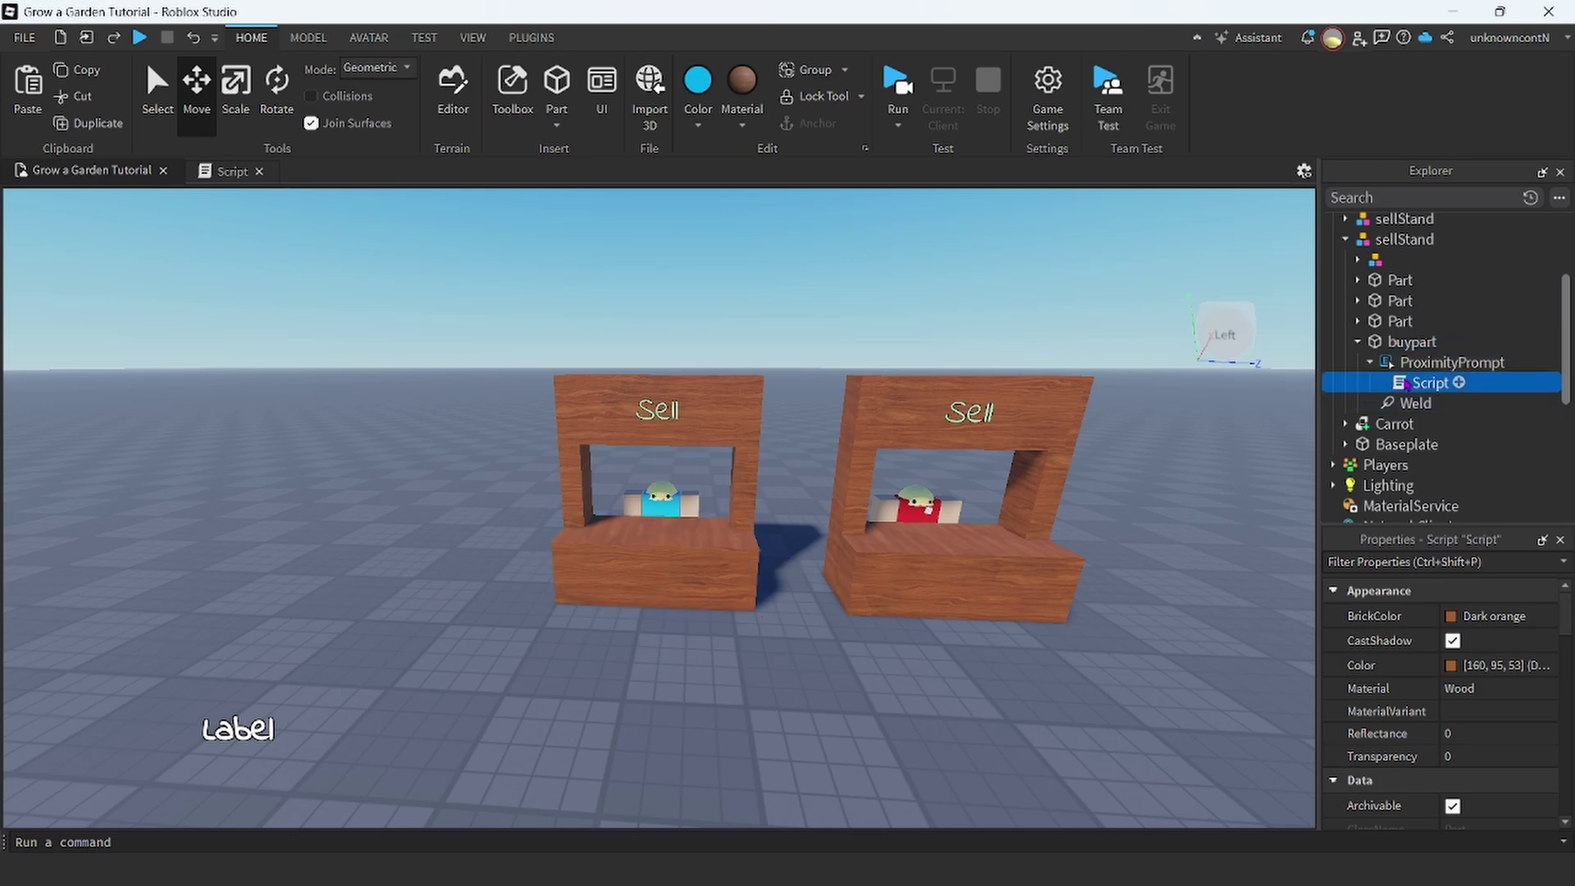
key(Delete)
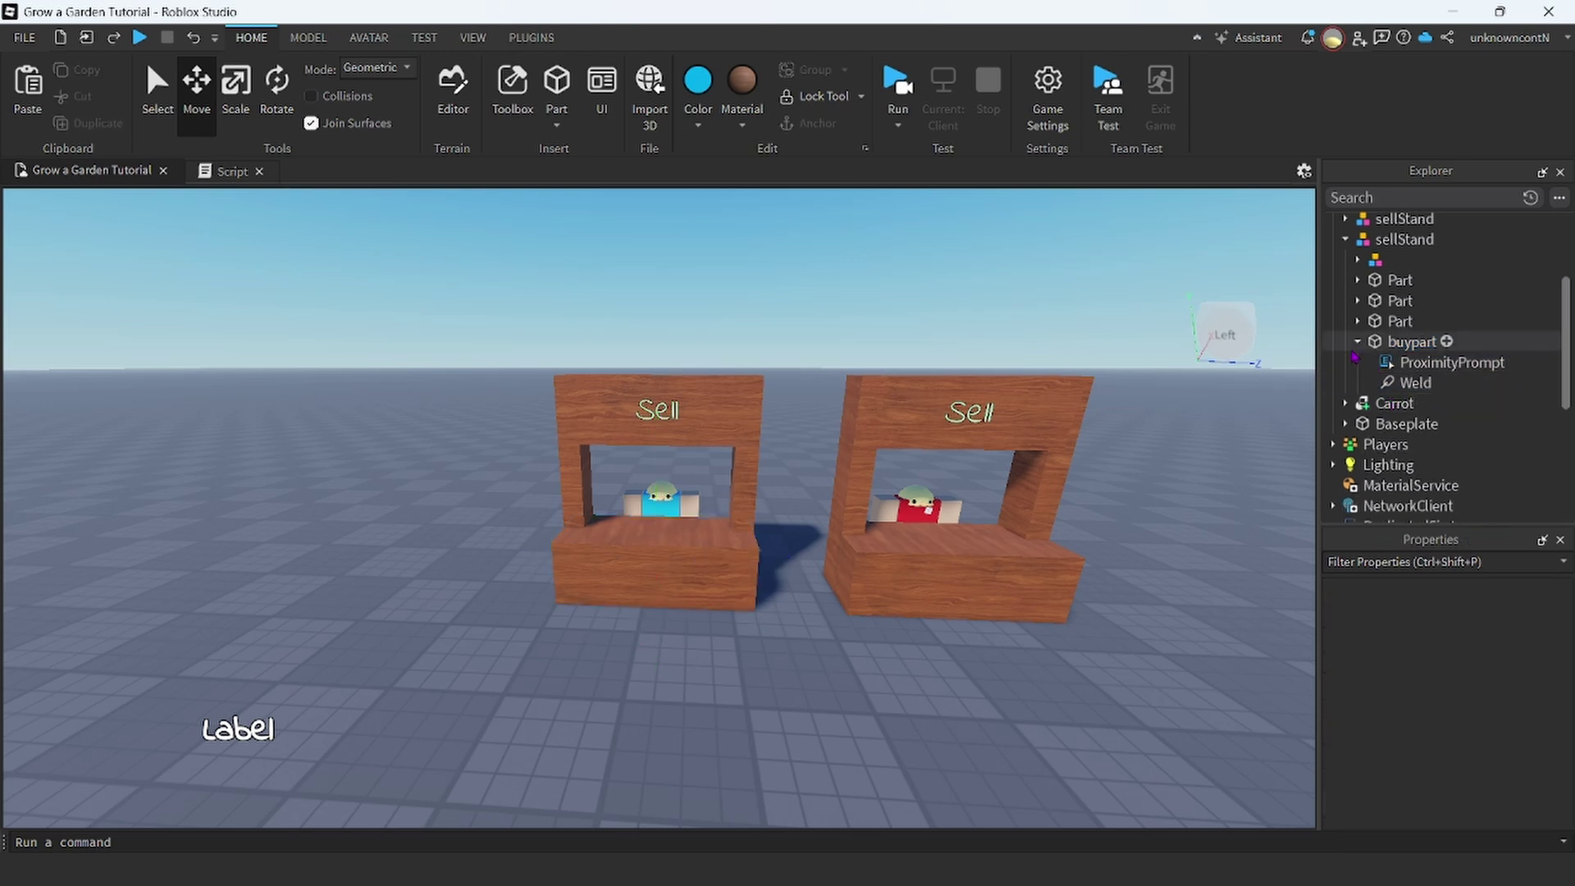
click(1358, 343)
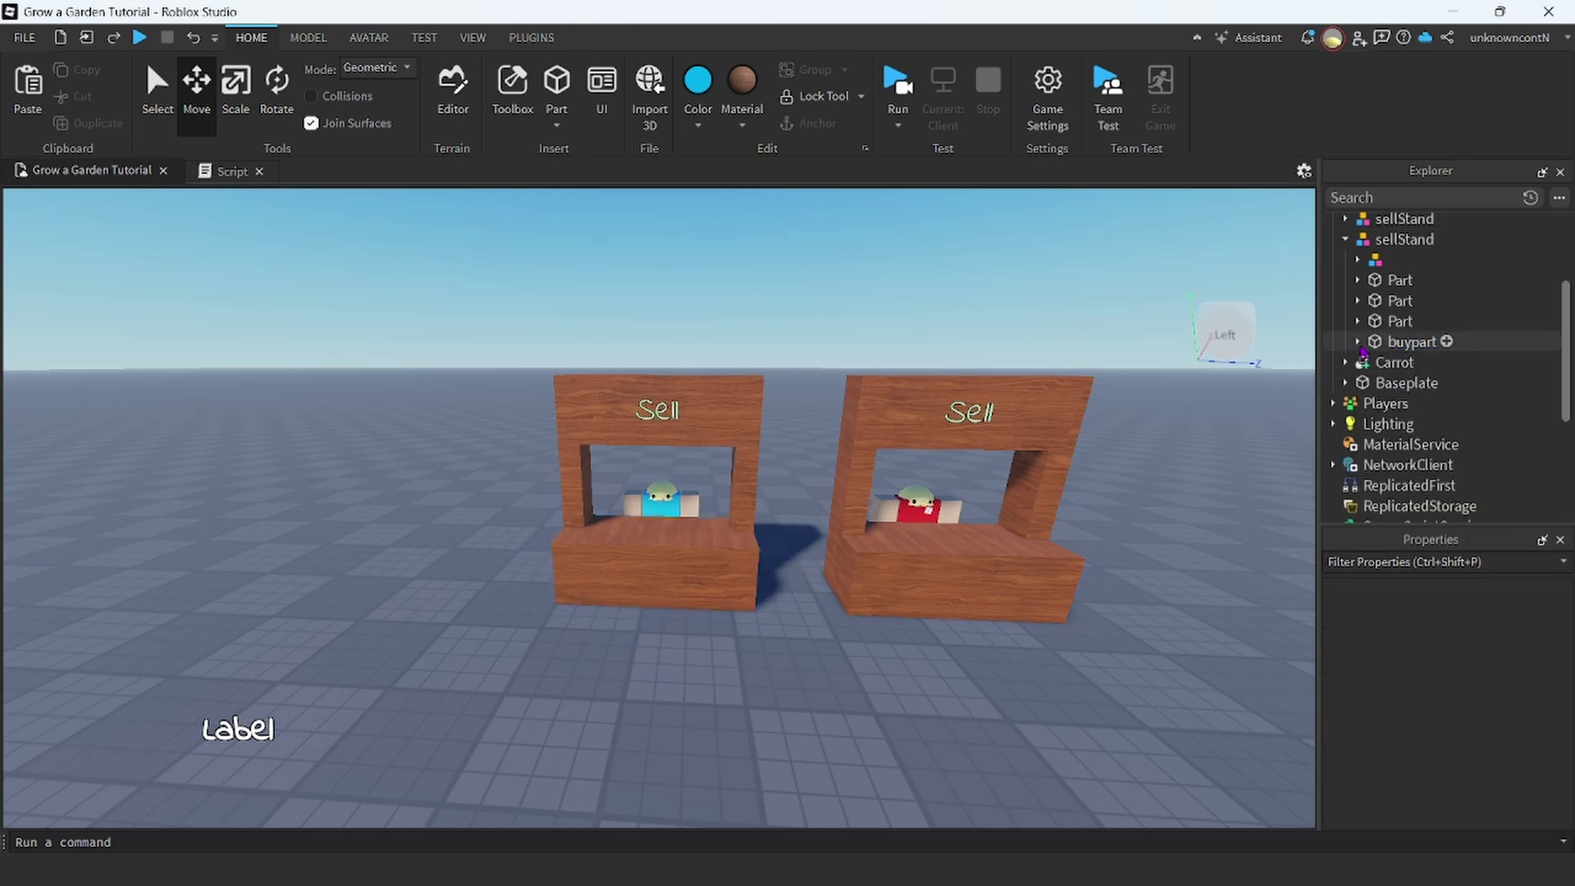
Set the text of the TextLabel on the copied stand's sign board to Shop.
click(1394, 280)
click(1394, 321)
click(1358, 321)
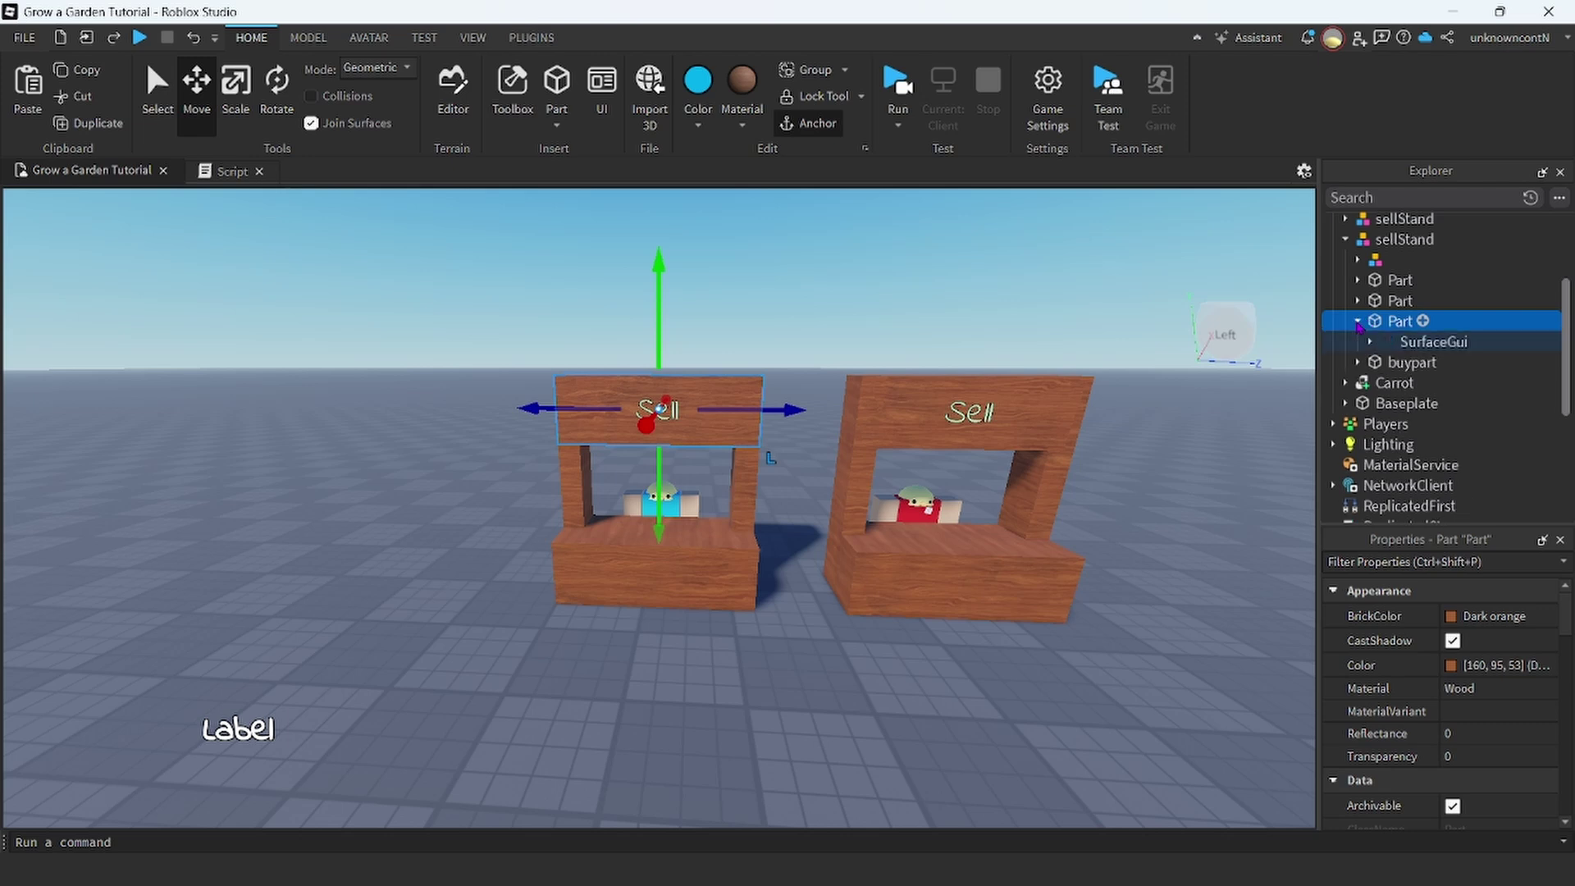
click(1370, 341)
click(1442, 362)
scroll(1513, 683, down, 5)
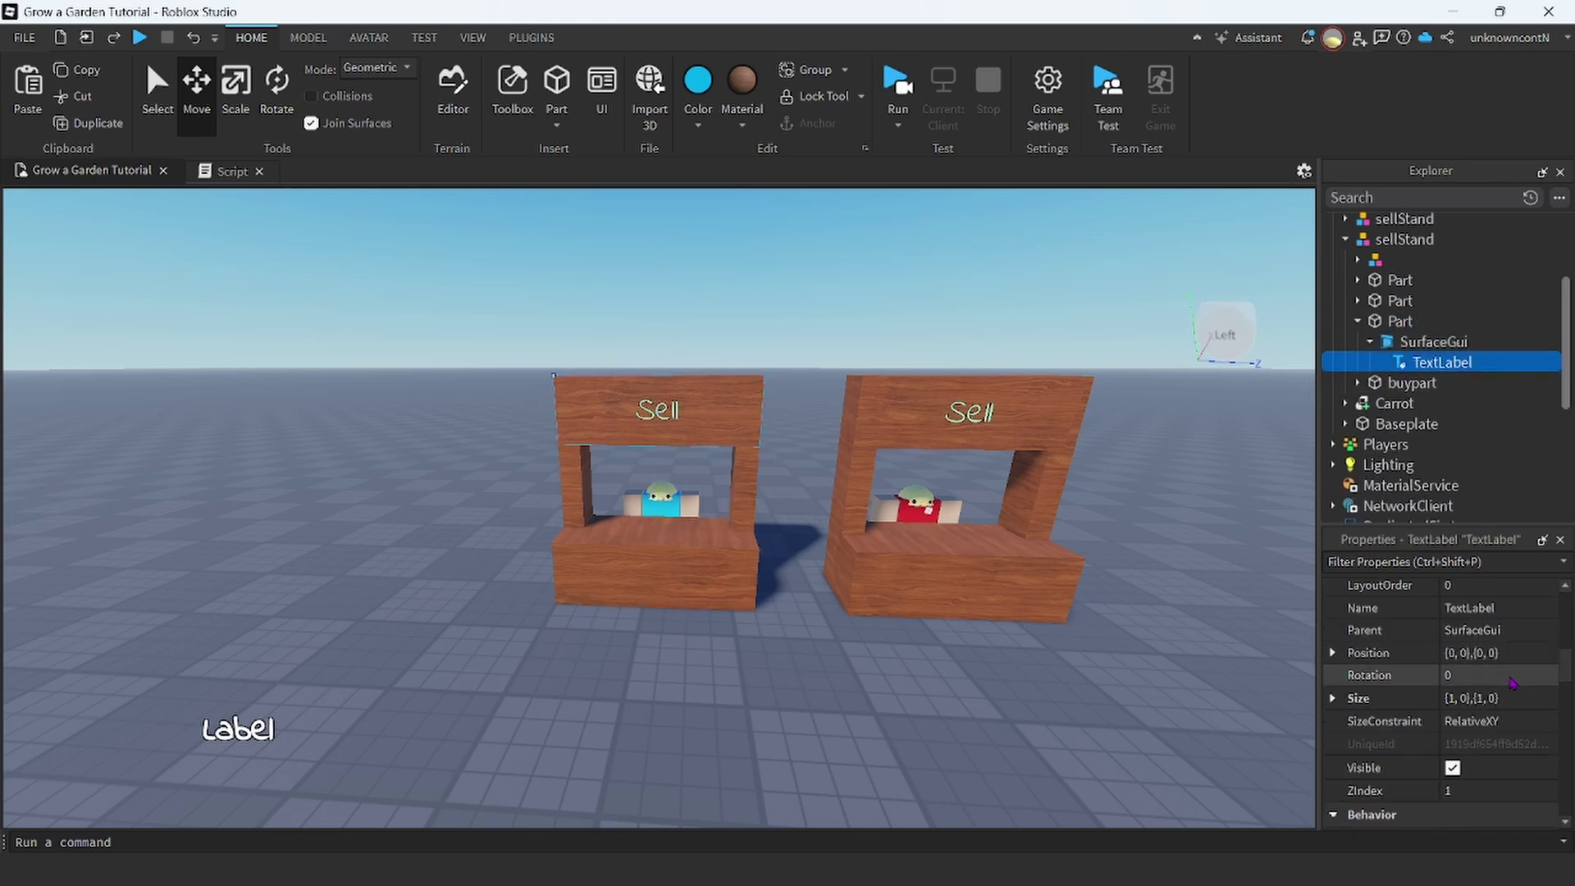
scroll(1513, 683, down, 10)
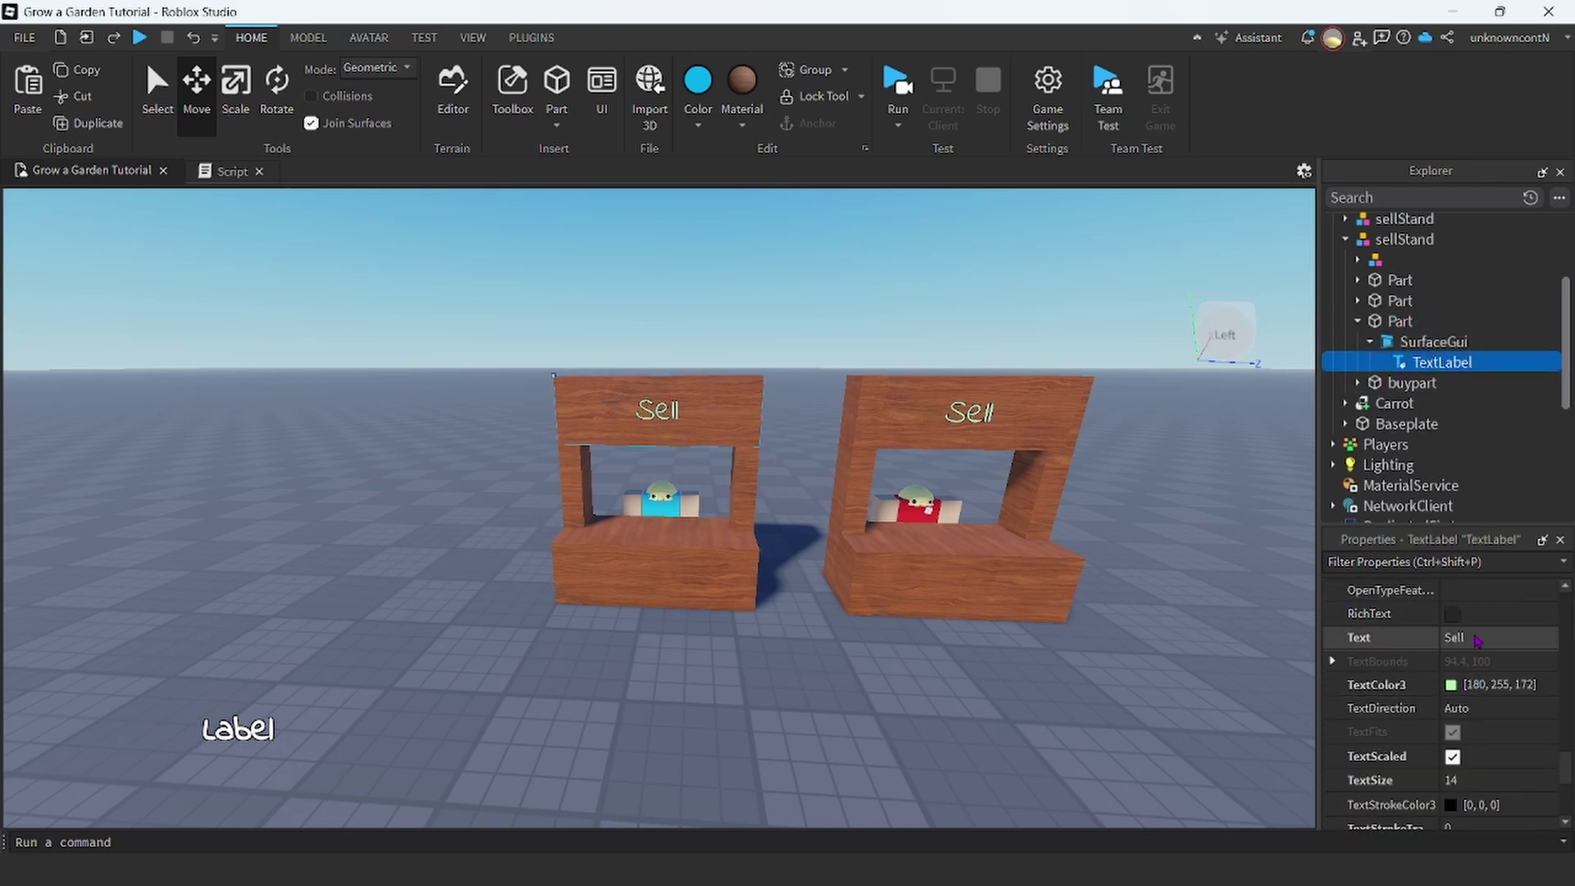
click(1475, 638)
key(Return)
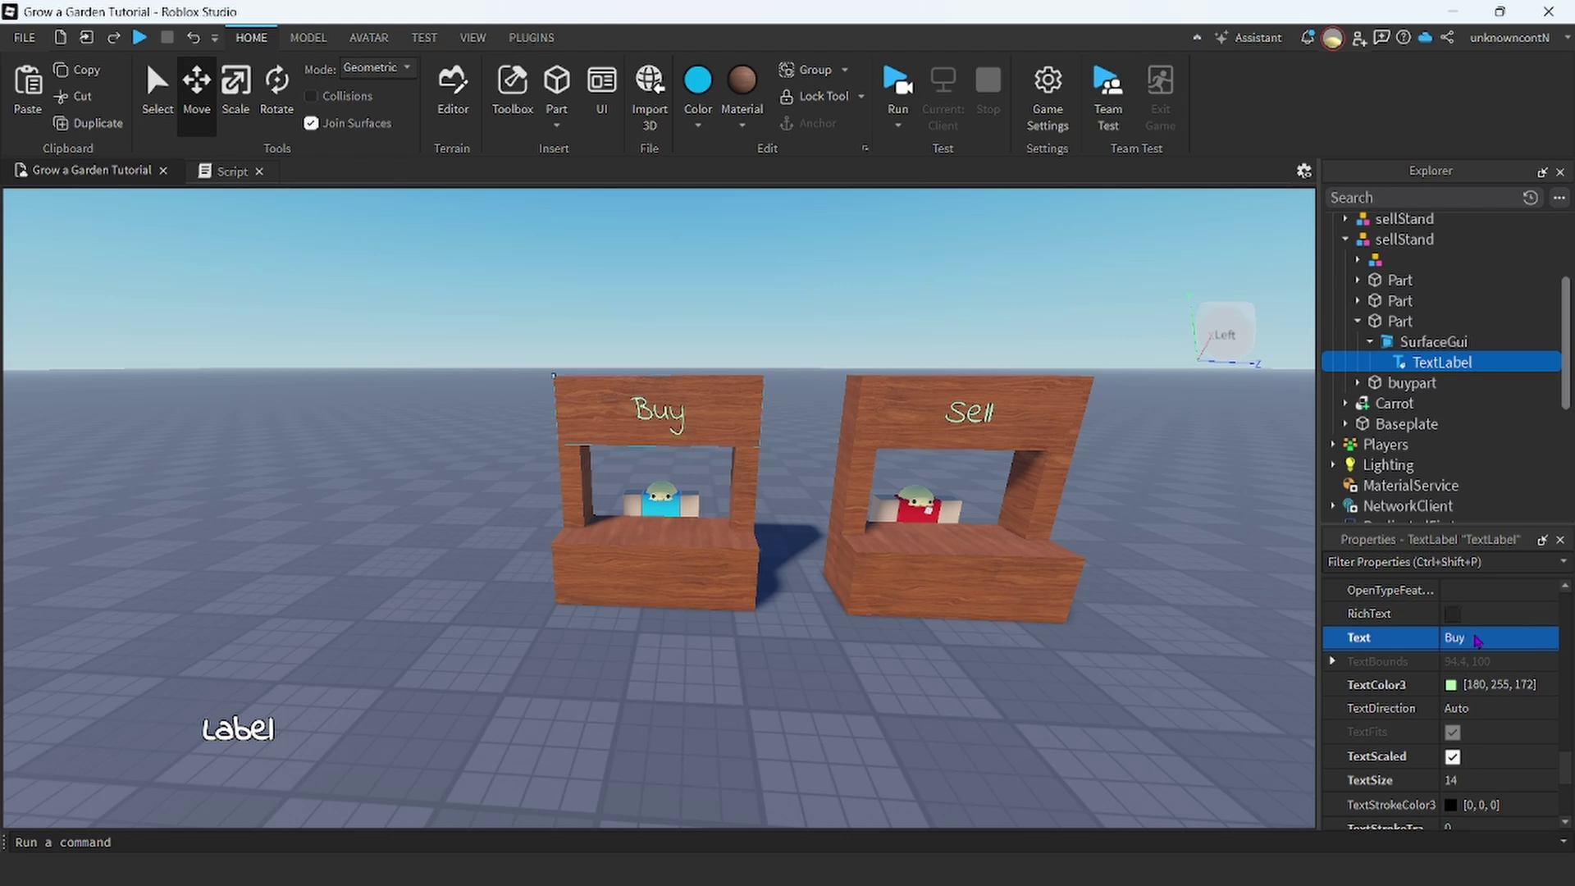
click(1474, 639)
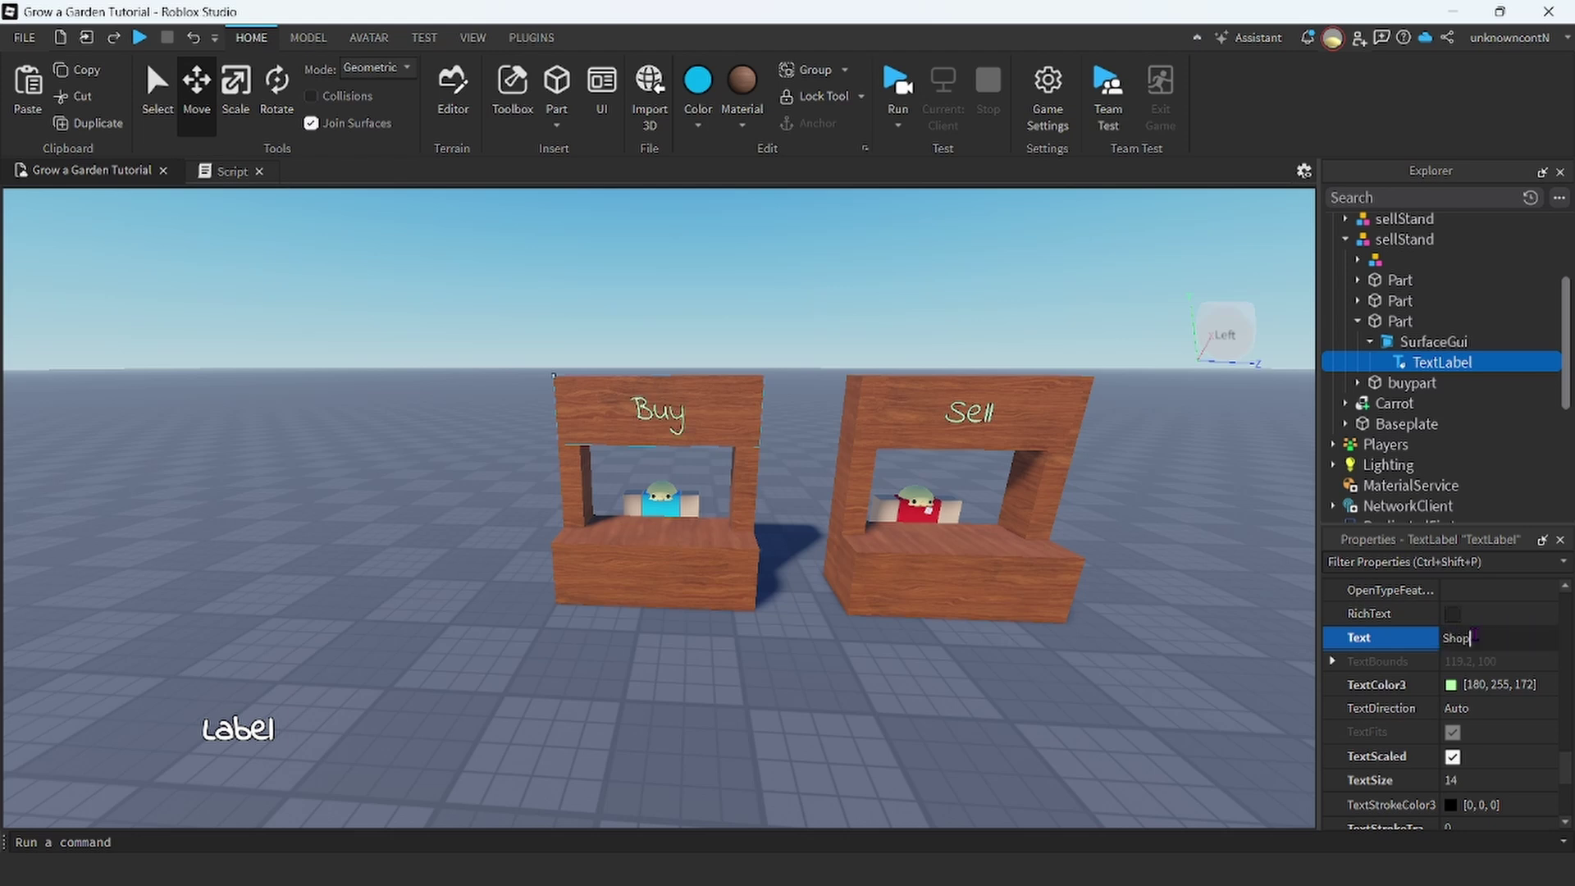
text(Shop)
key(Return)
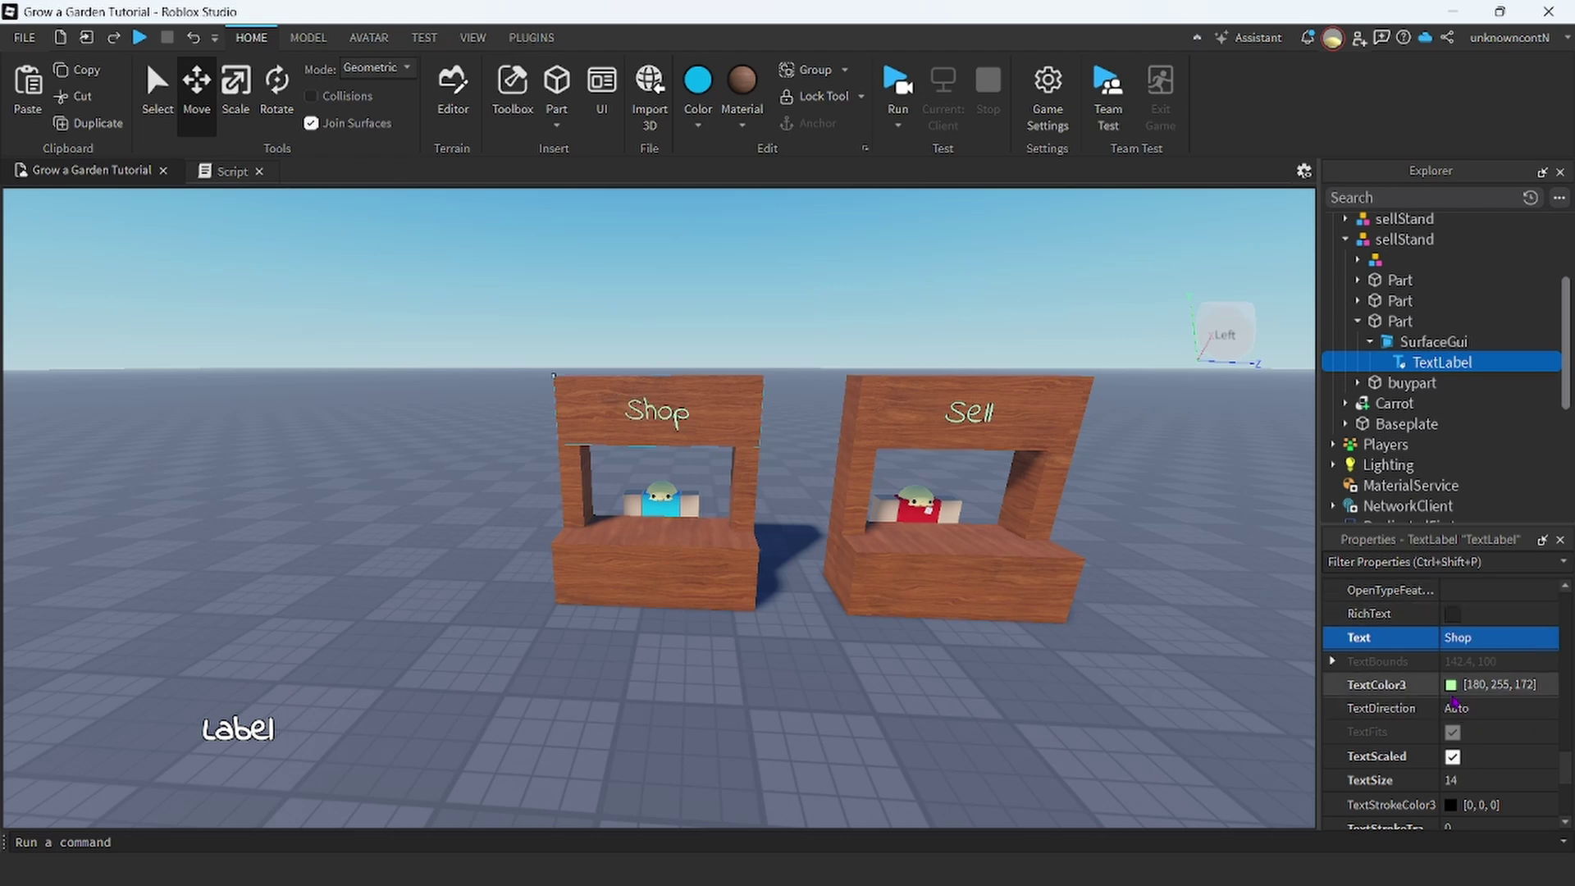
Set the Shop label's TextColor3 to light blue, RGB 114, 217, 255.
click(1450, 684)
click(881, 359)
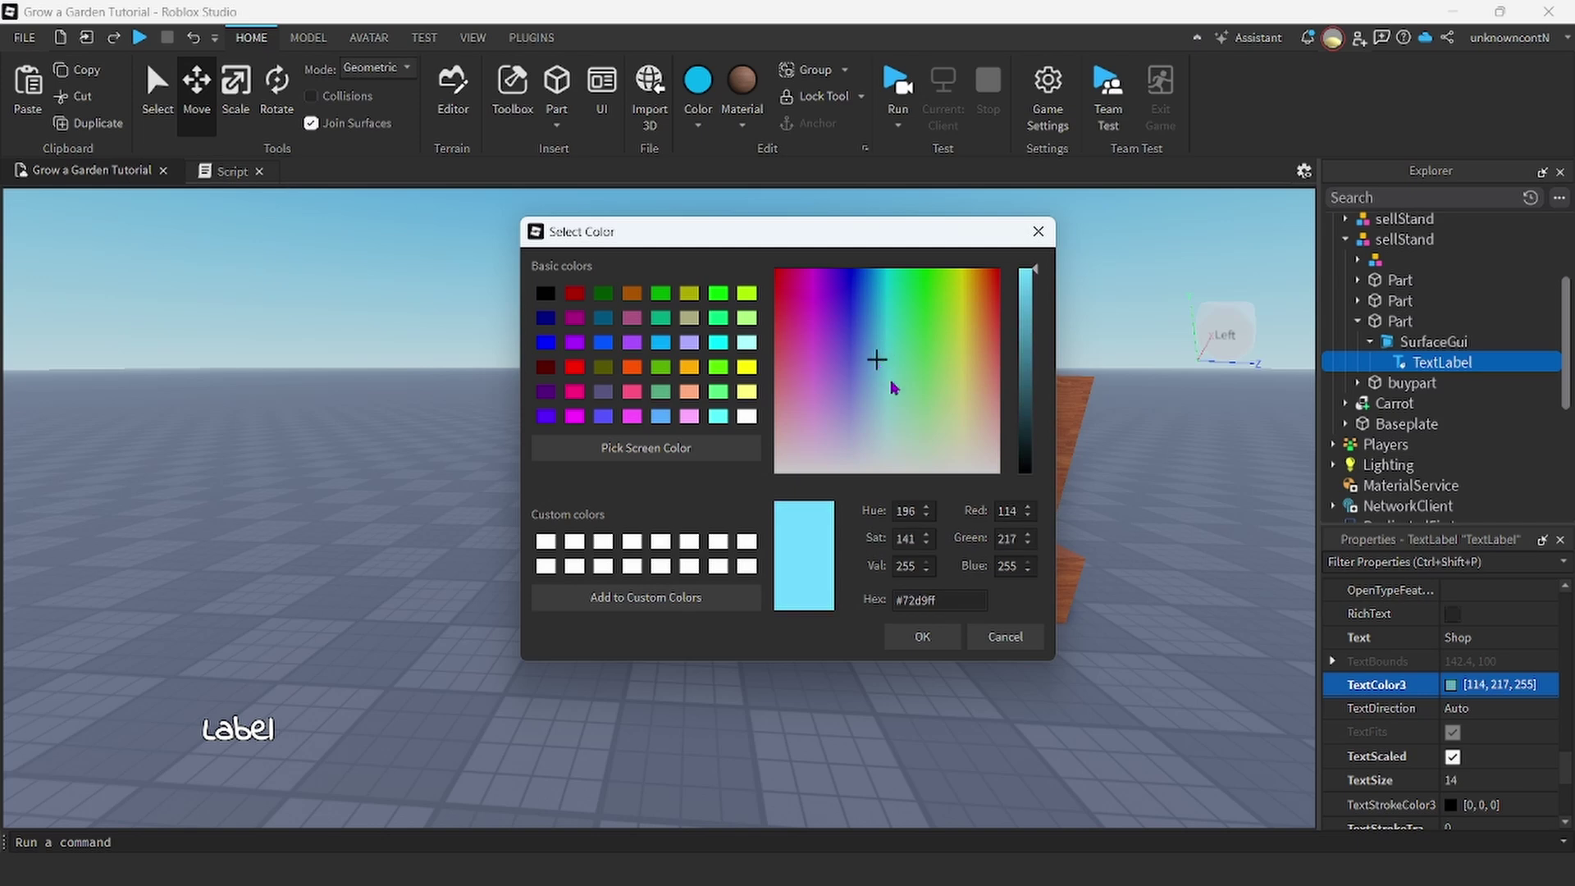
click(922, 637)
click(1099, 625)
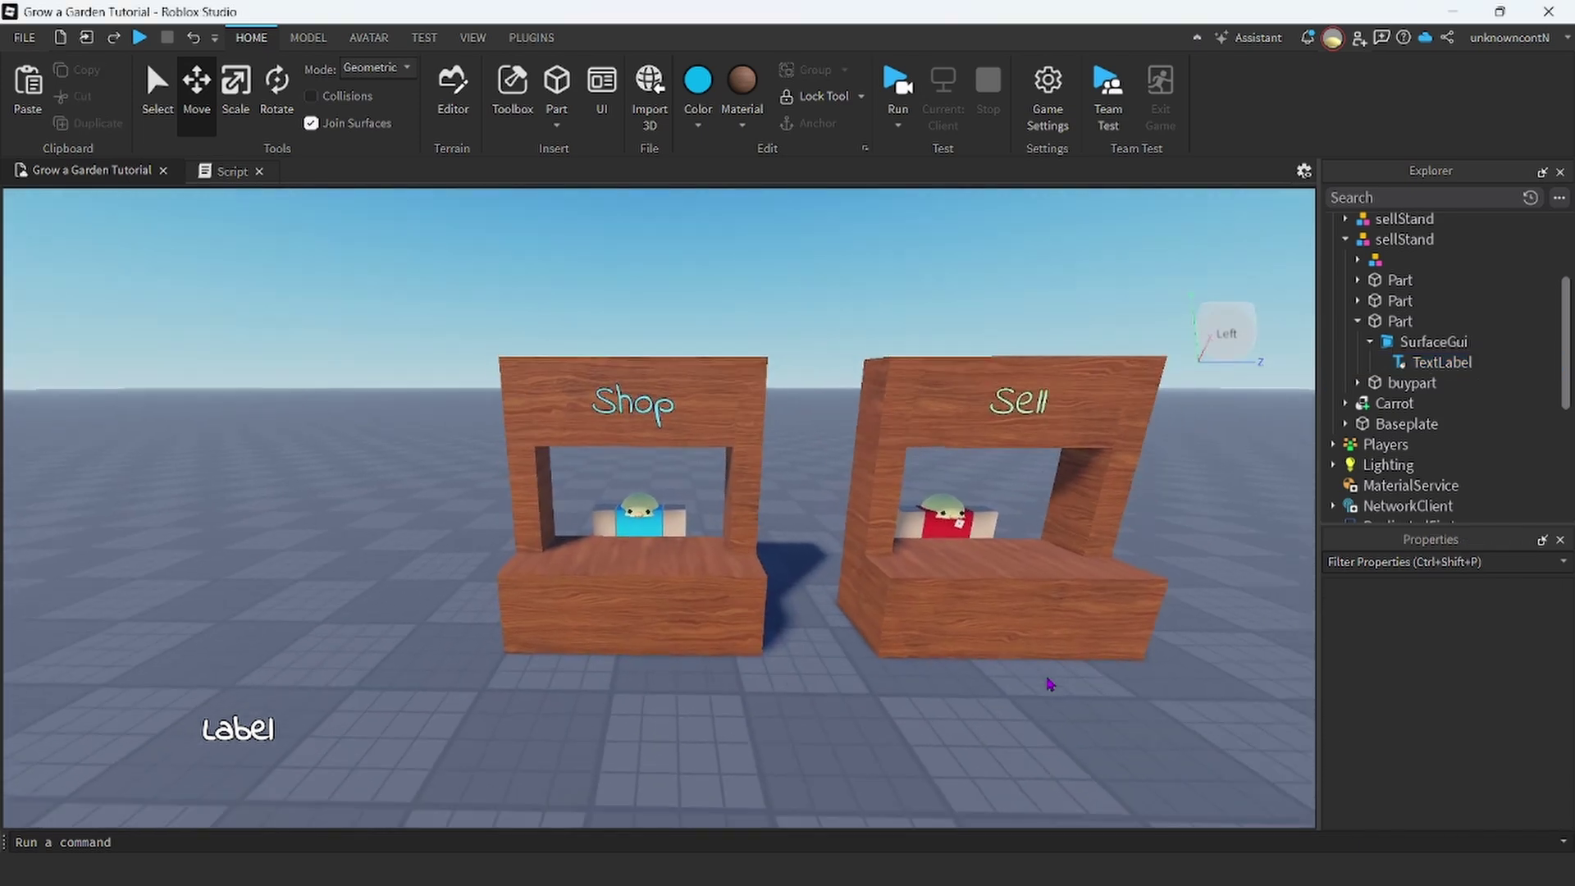
Examine the Shop and Sell stands side by side from near and far.
scroll(1029, 694, down, 3)
scroll(1019, 700, up, 3)
right_drag(1020, 700, 1015, 697)
scroll(1014, 698, down, 2)
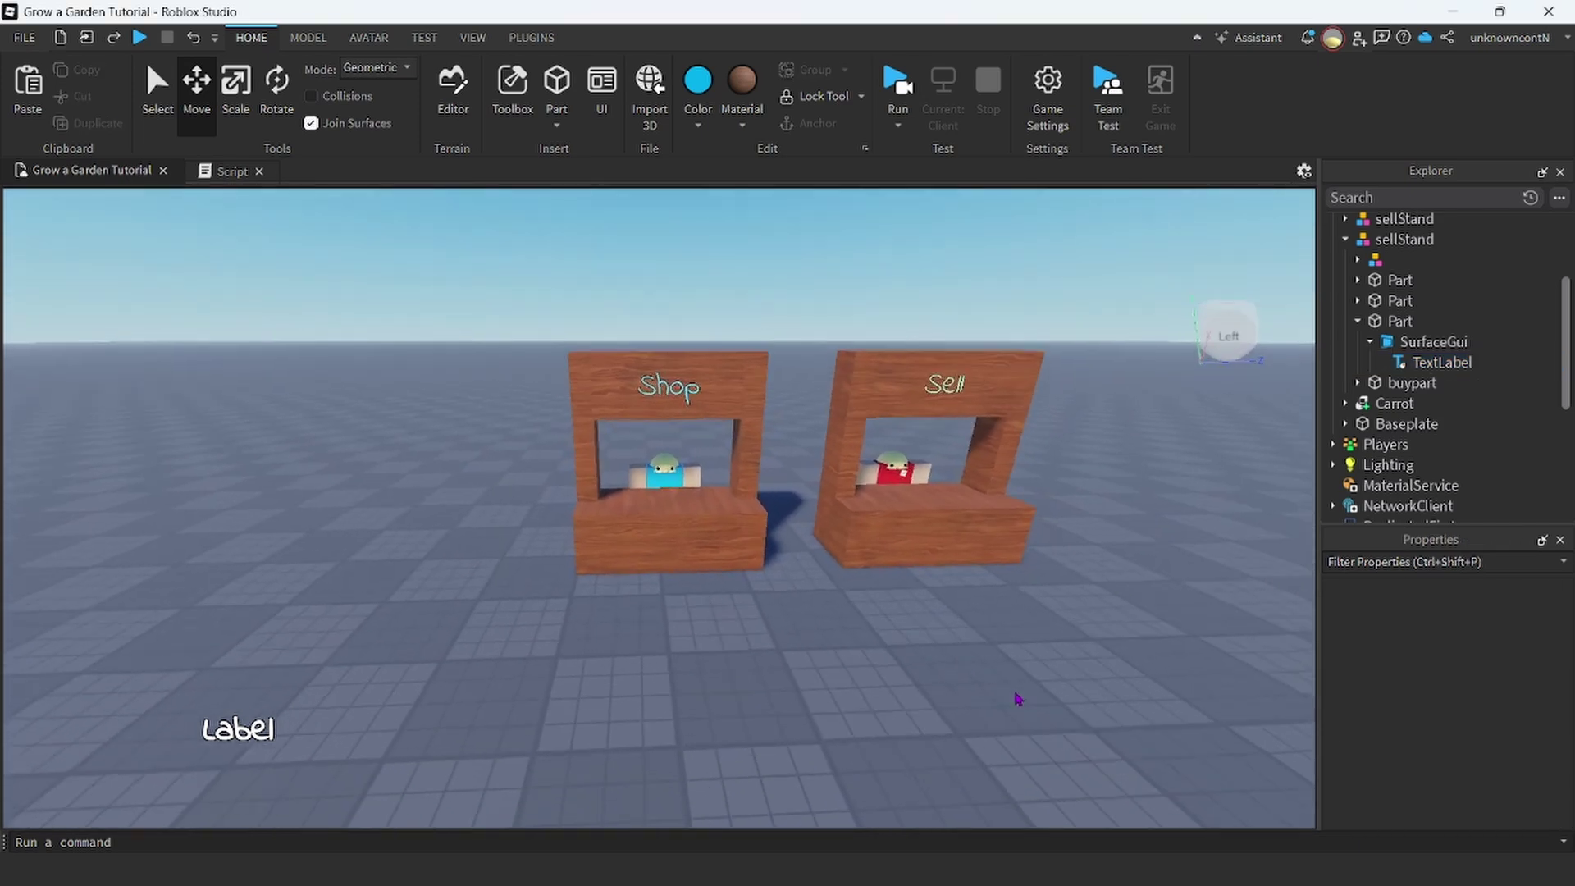
scroll(780, 401, up, 4)
right_drag(780, 401, 789, 396)
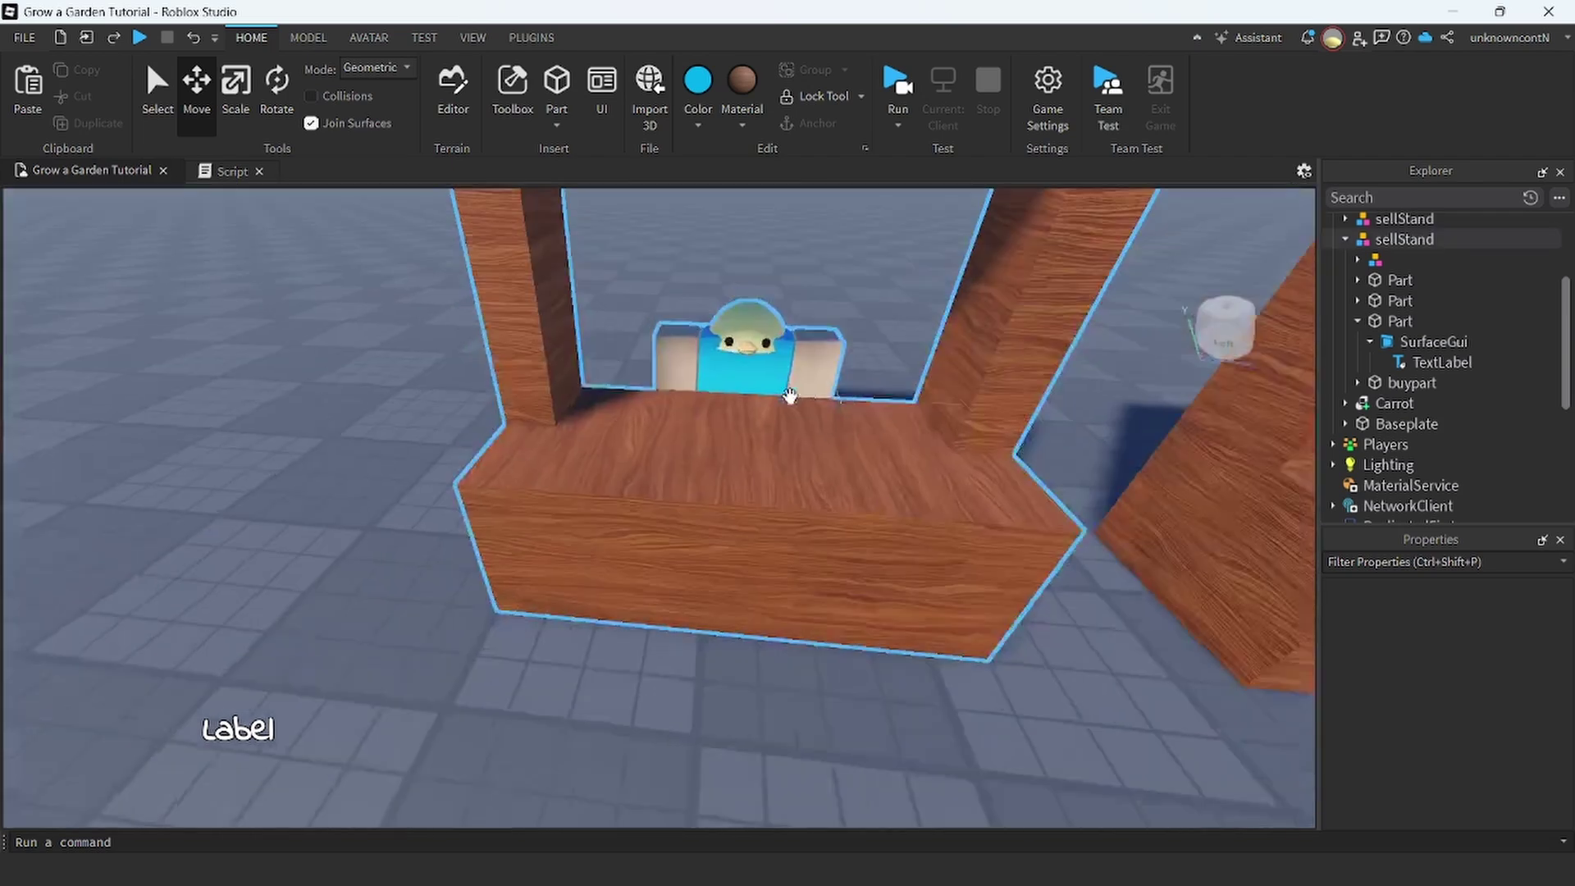
scroll(789, 396, down, 2)
click(1357, 320)
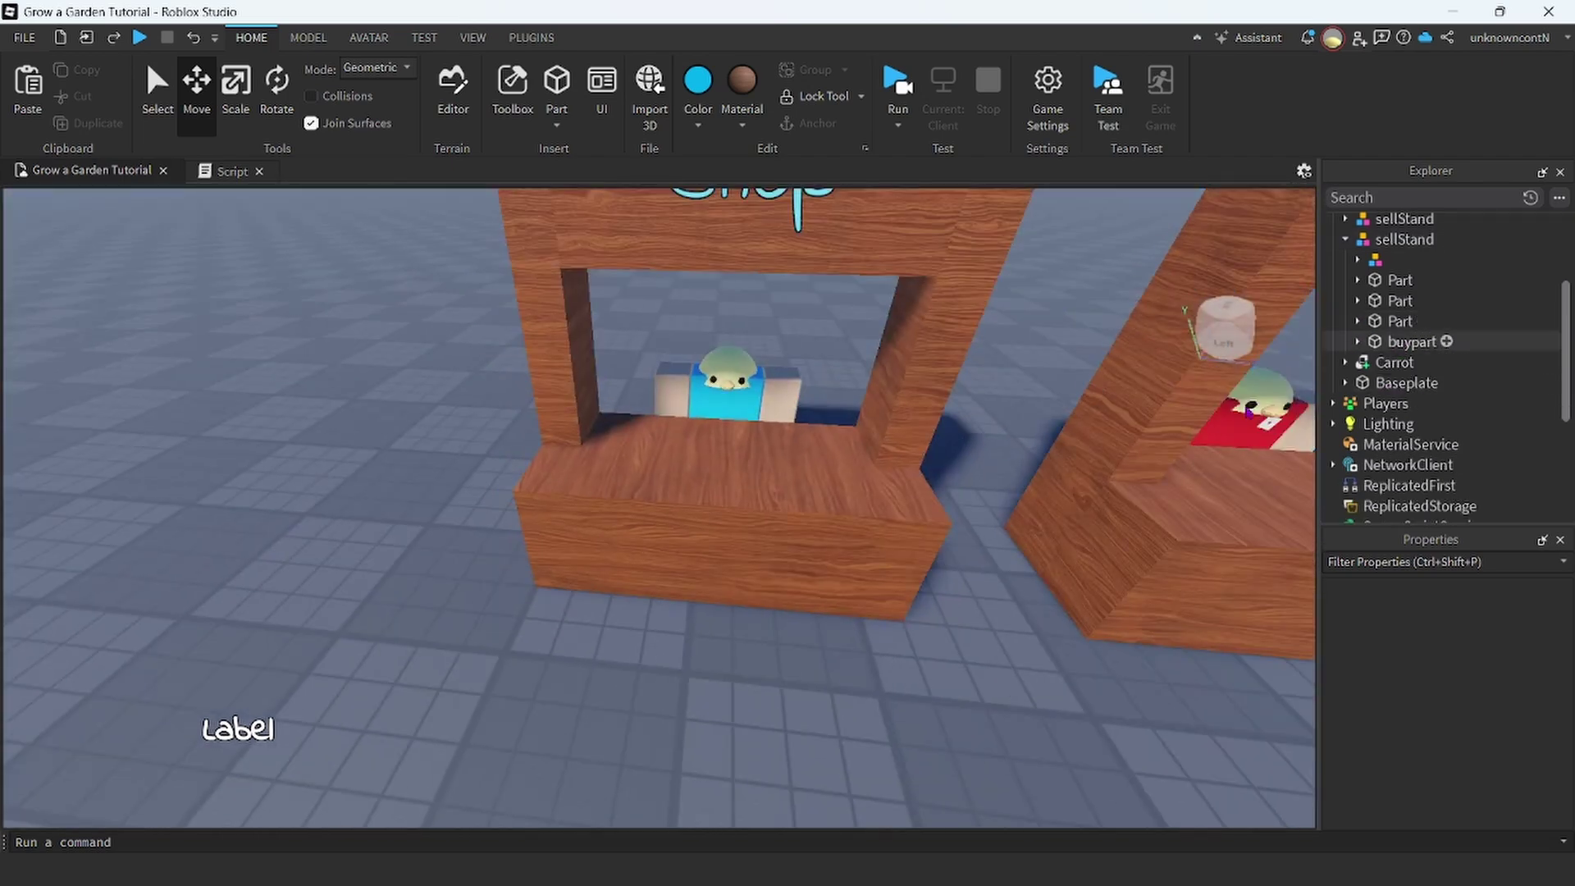
scroll(1248, 413, down, 3)
scroll(1412, 320, up, 1)
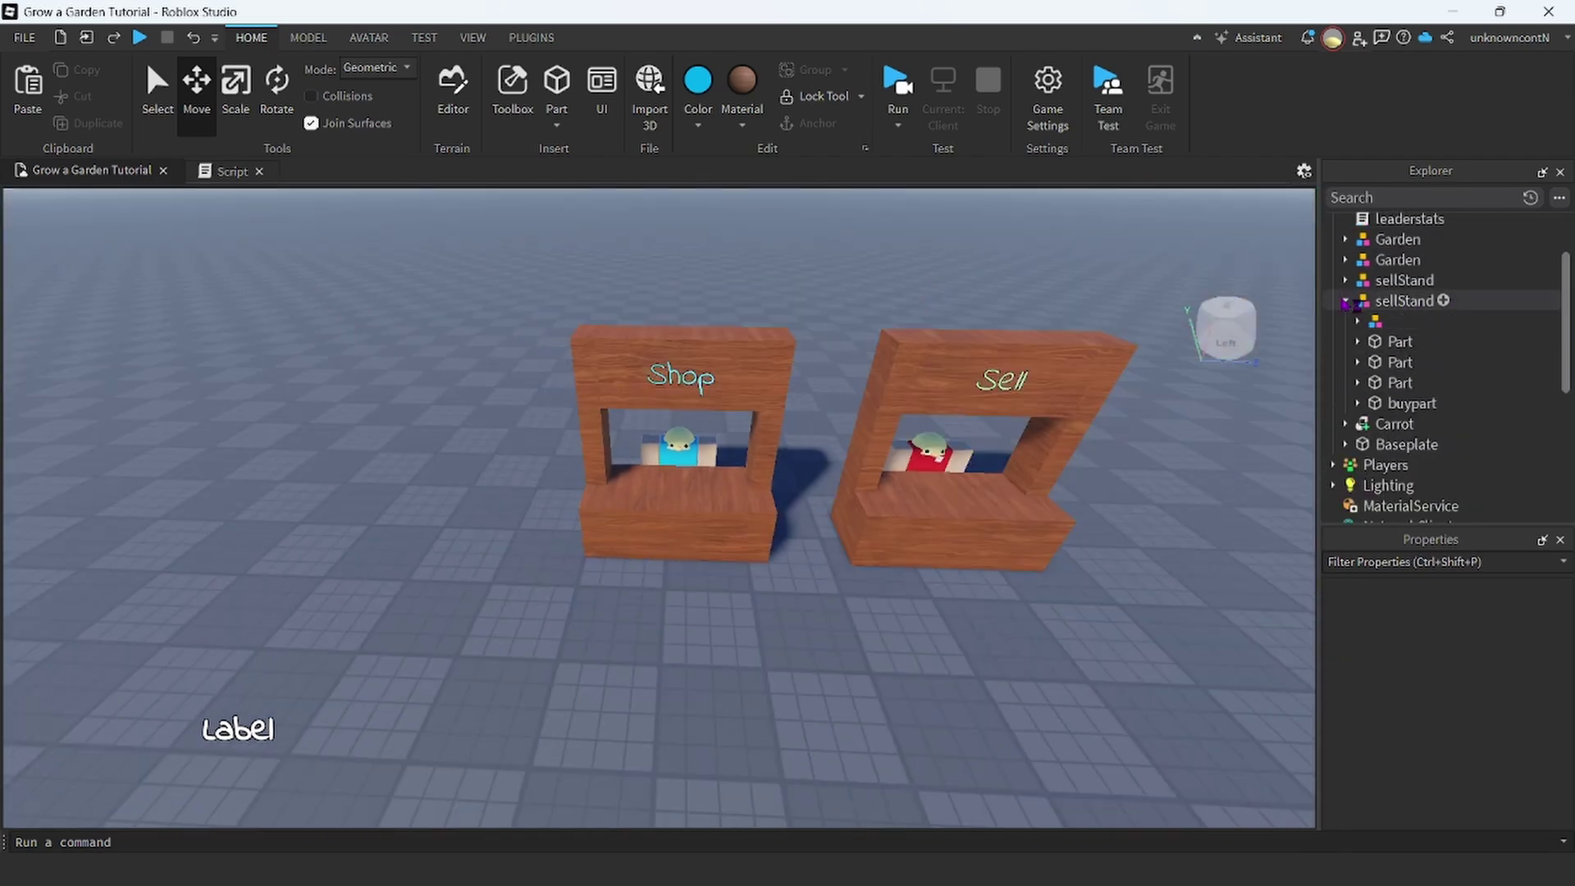
Add a new ScreenGui named ShopGui to StarterGui and delete the older empty ScreenGui.
click(1345, 301)
scroll(1411, 353, down, 3)
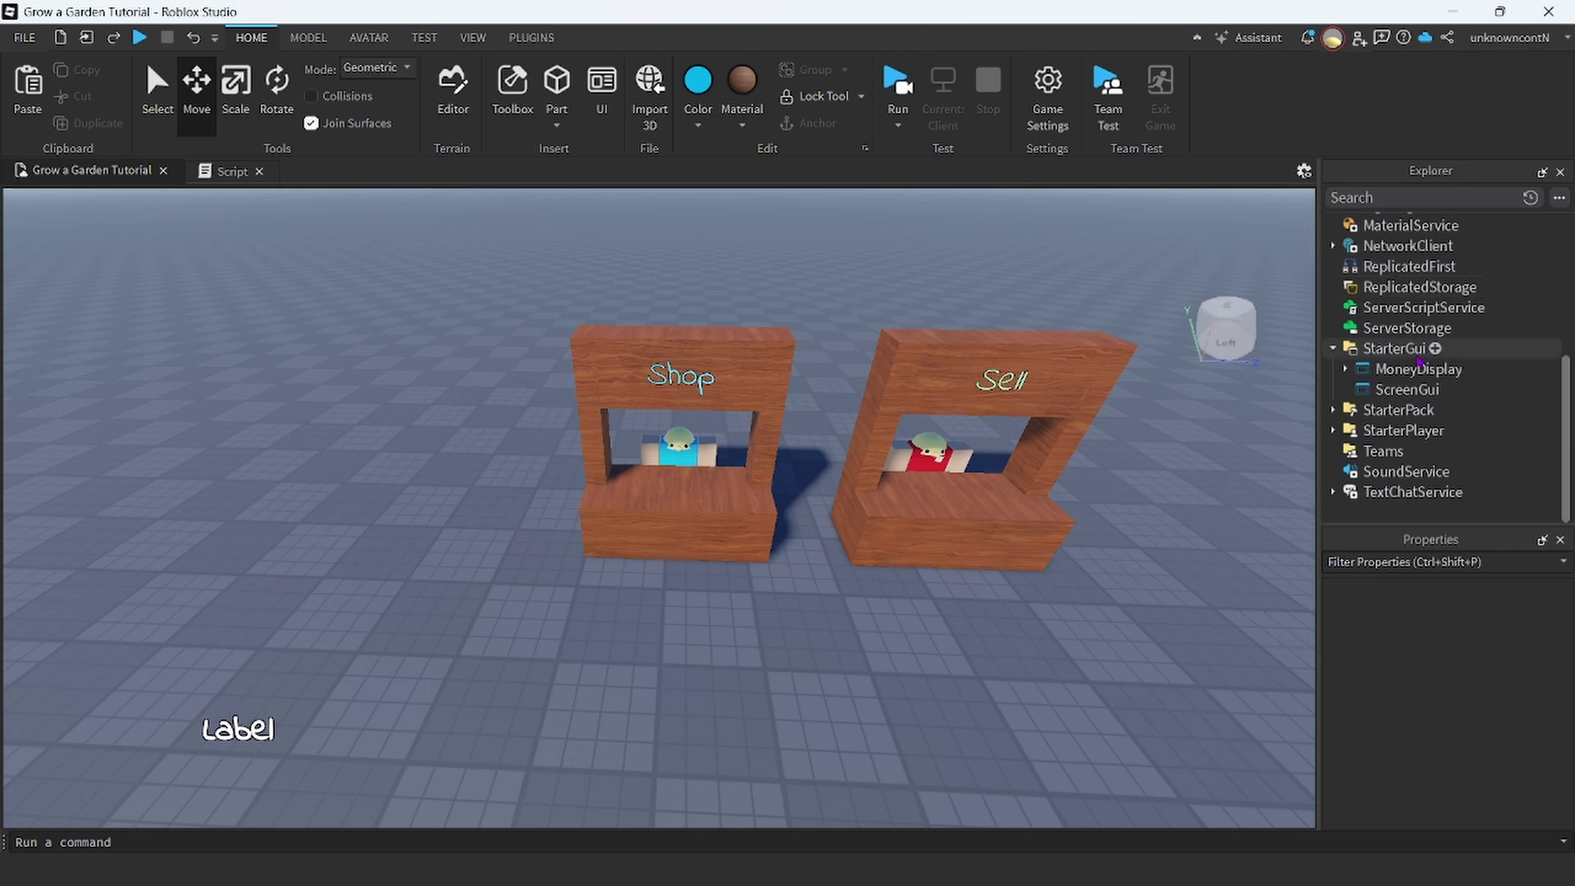
click(1435, 349)
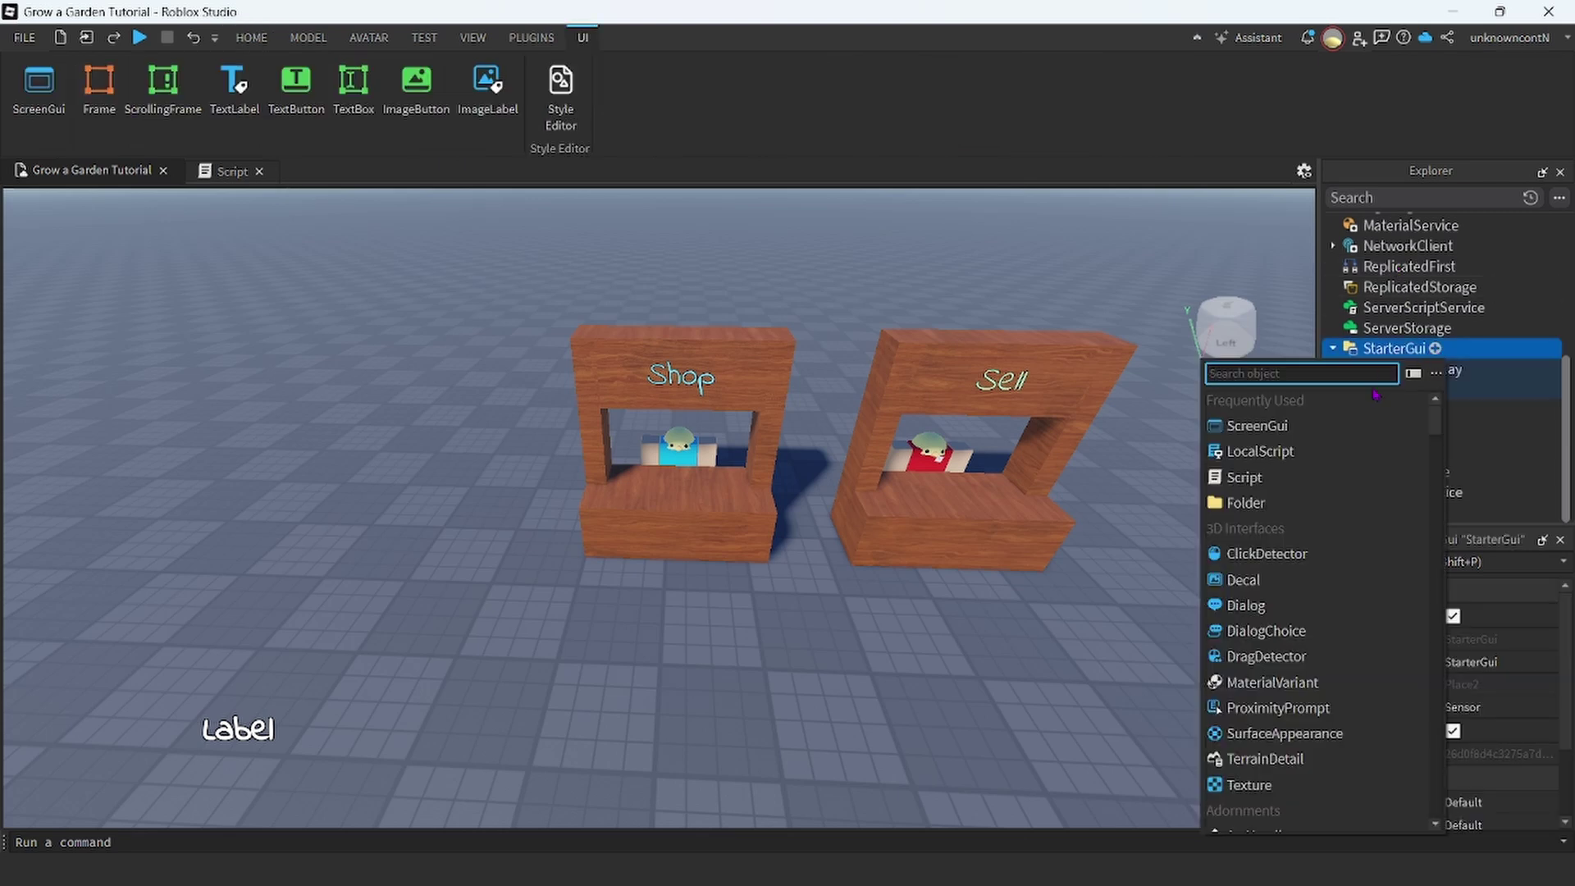
click(1312, 429)
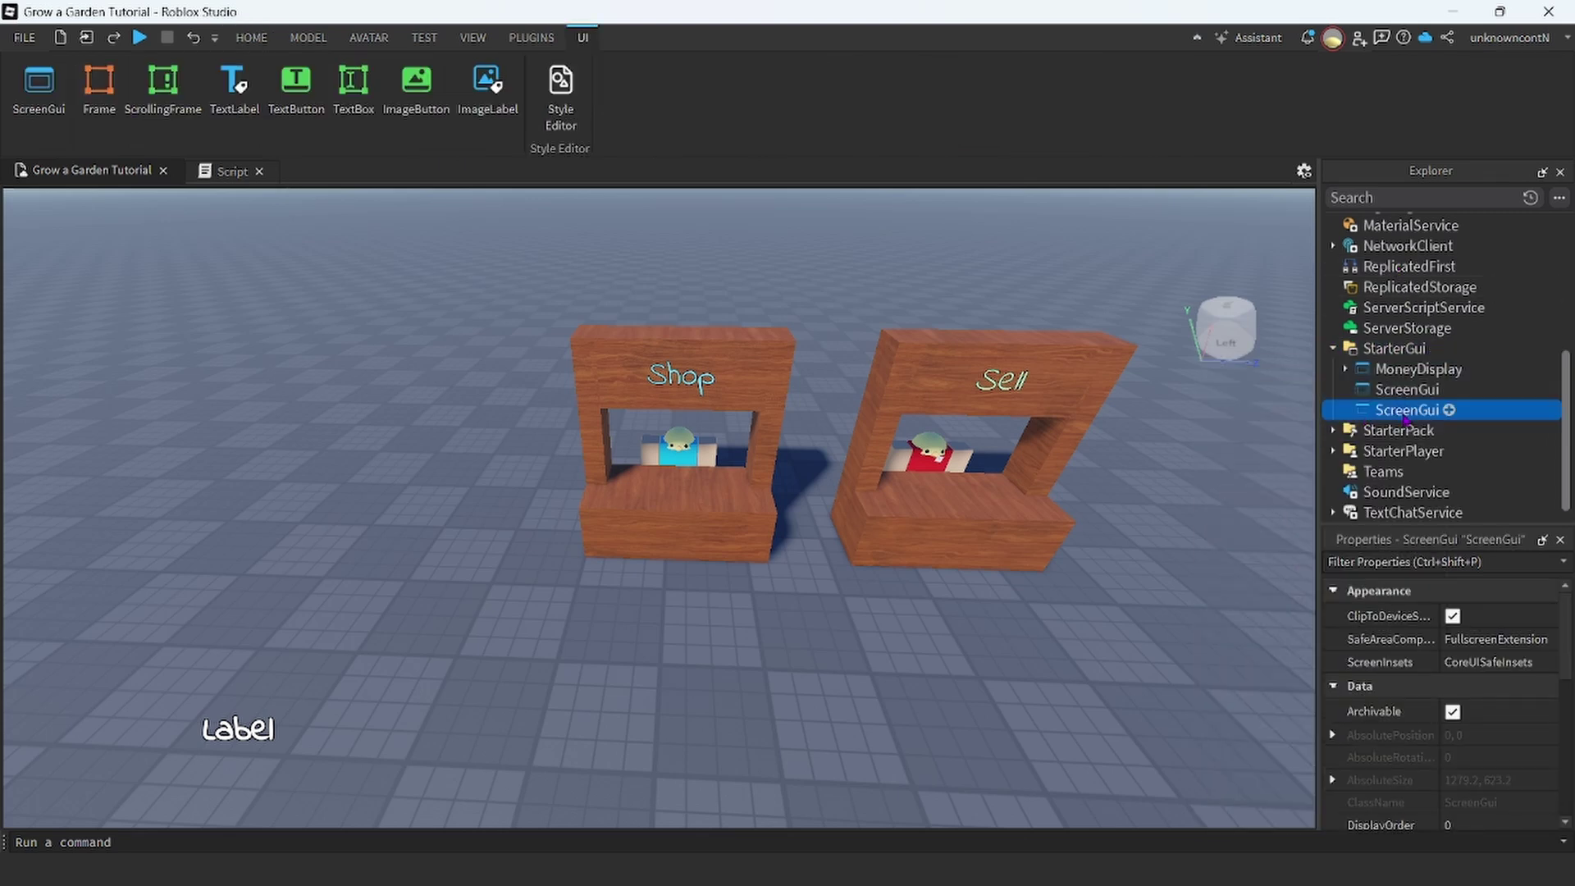
double_click(1404, 410)
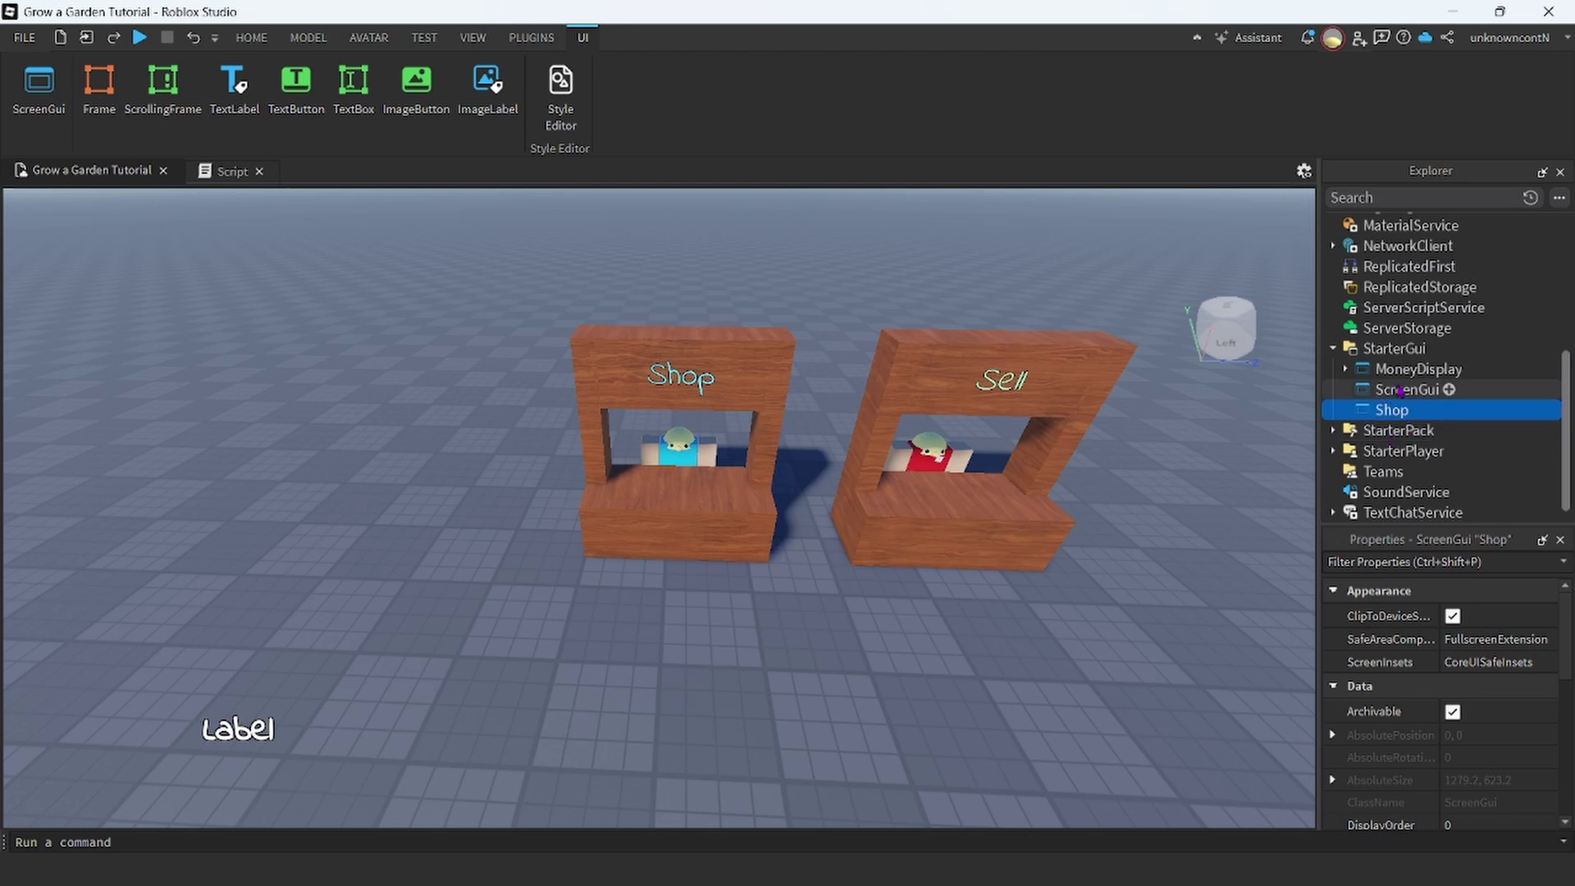
key(Return)
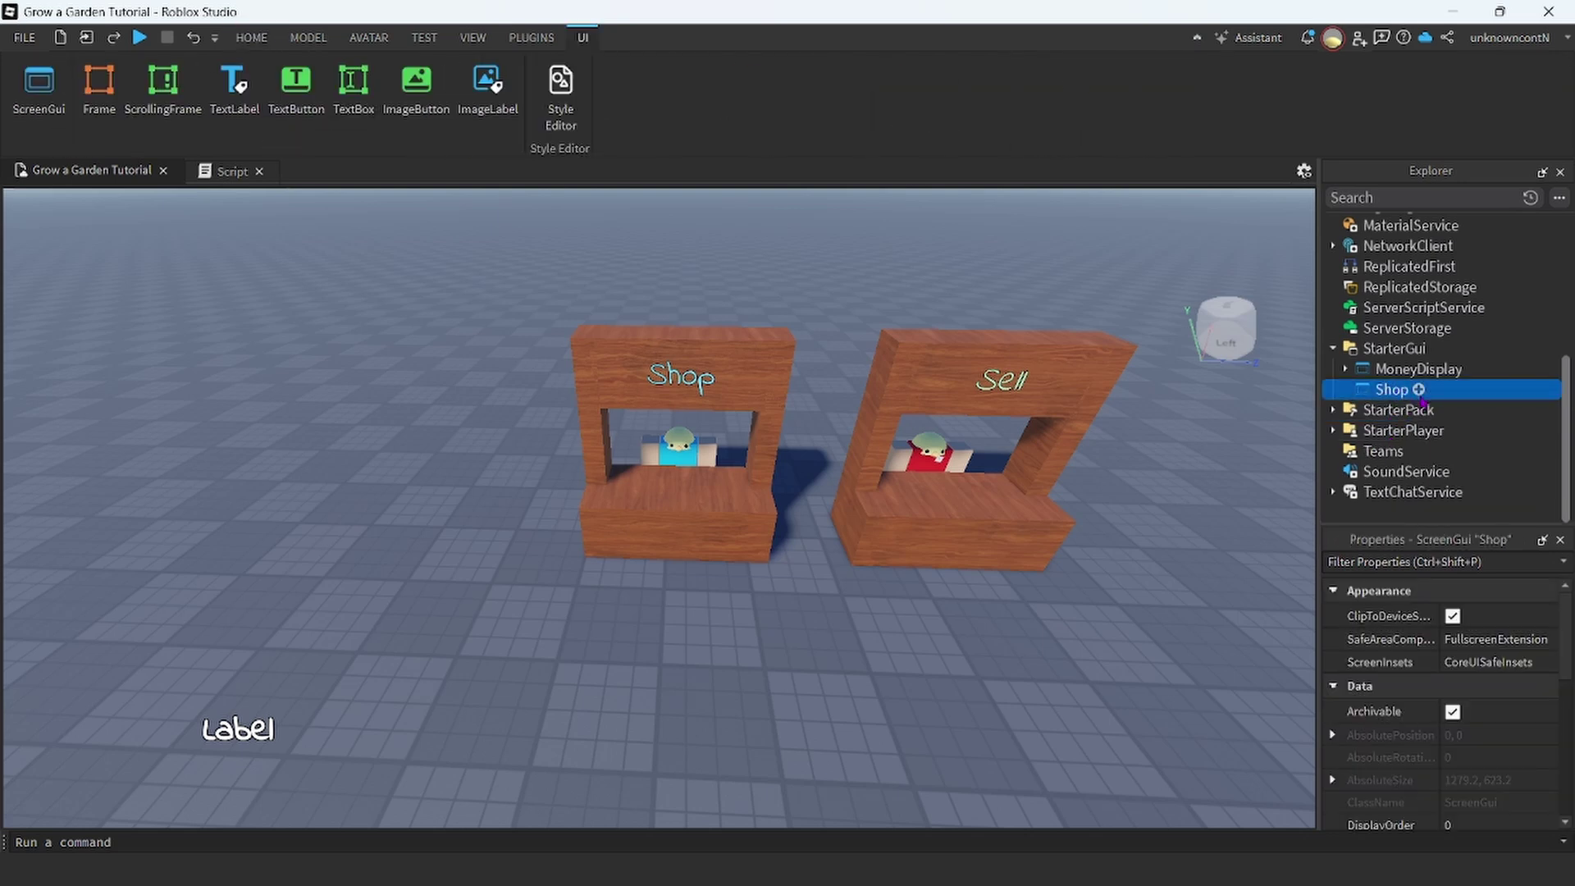
double_click(1412, 399)
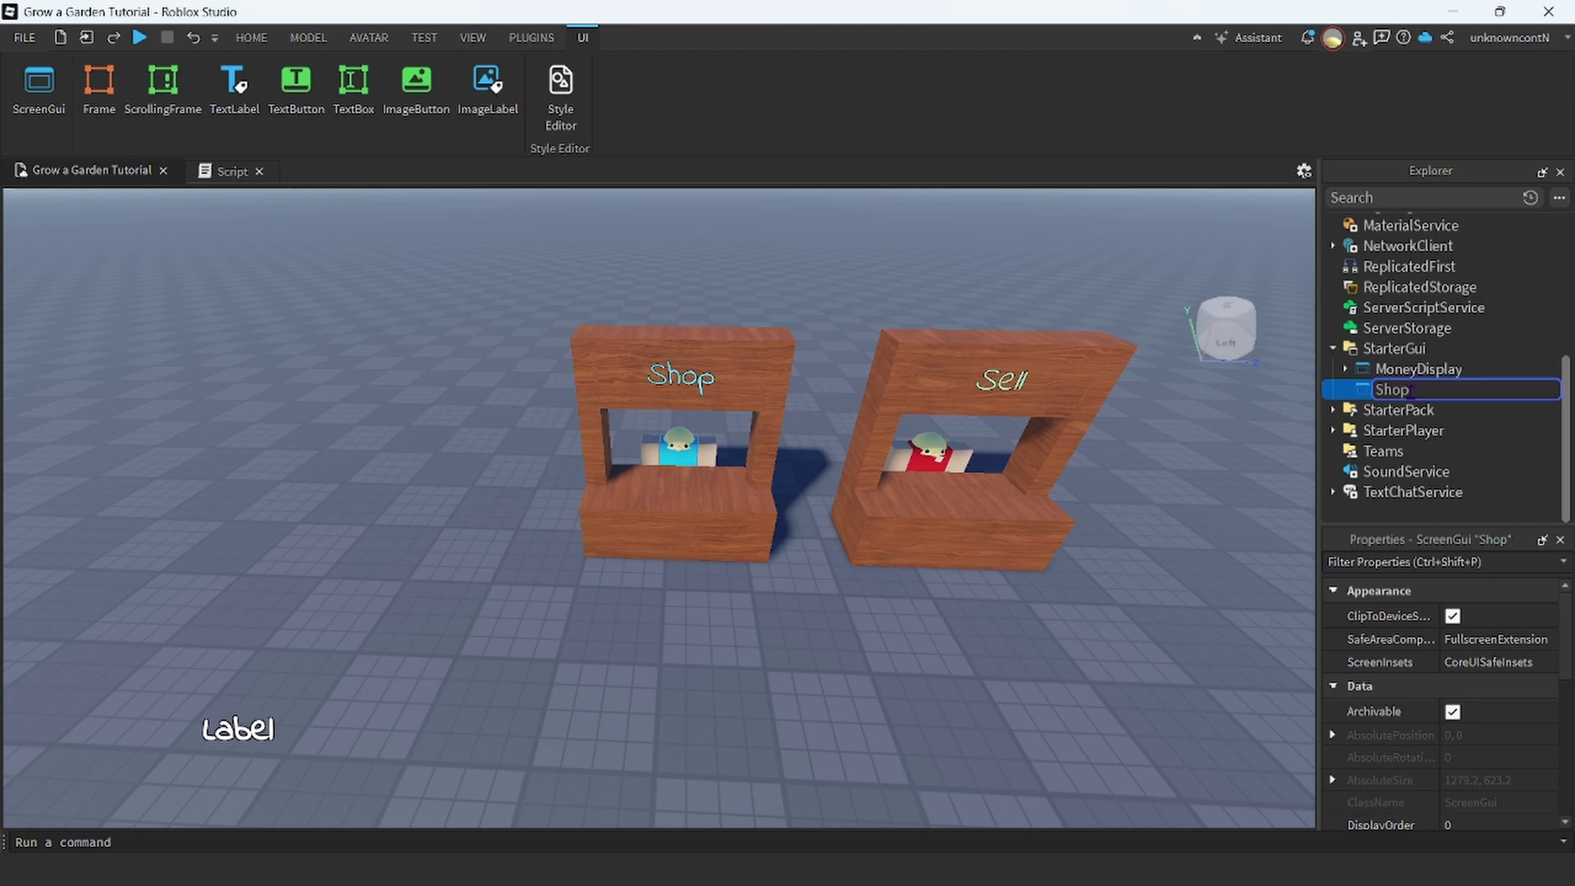
key(Return)
Insert a Frame into ShopGui and move it near the middle of the viewport.
scroll(1411, 394, up, 1)
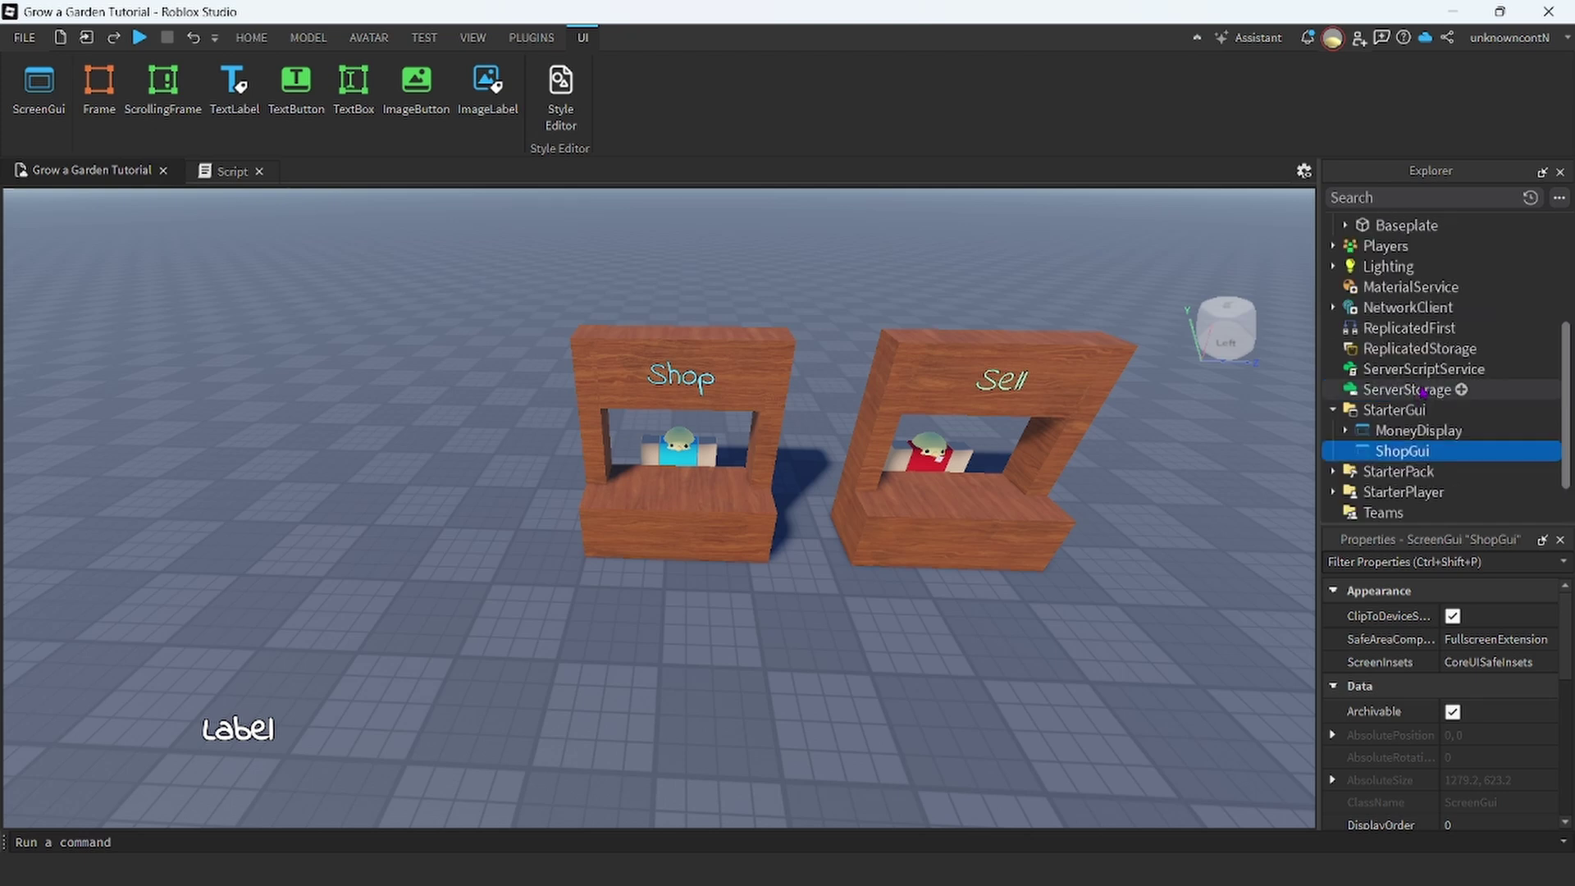
click(1438, 451)
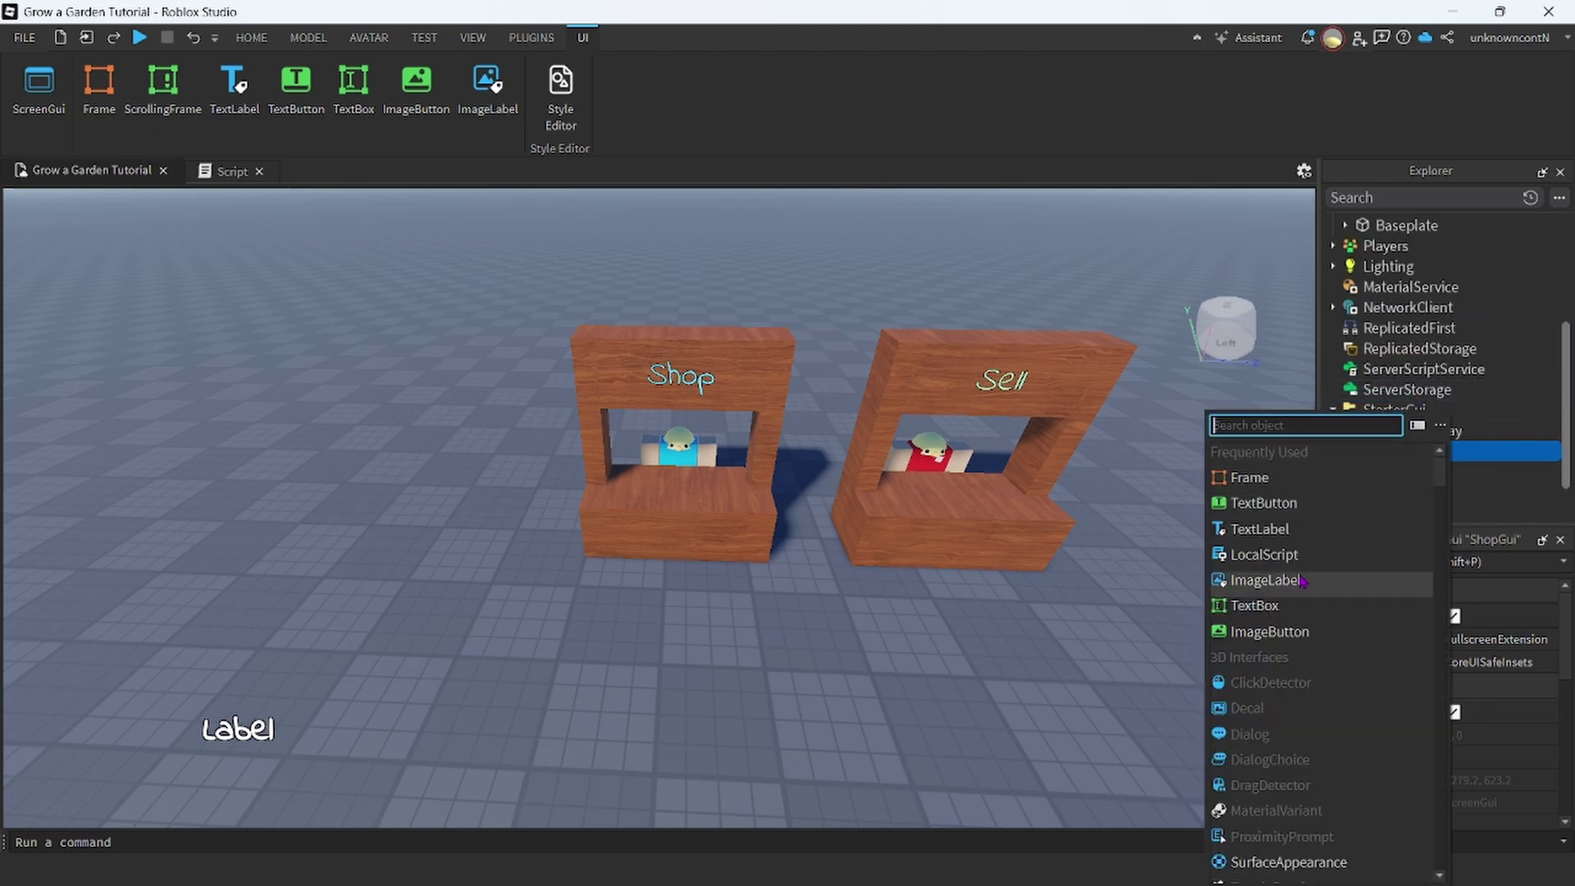
click(1249, 477)
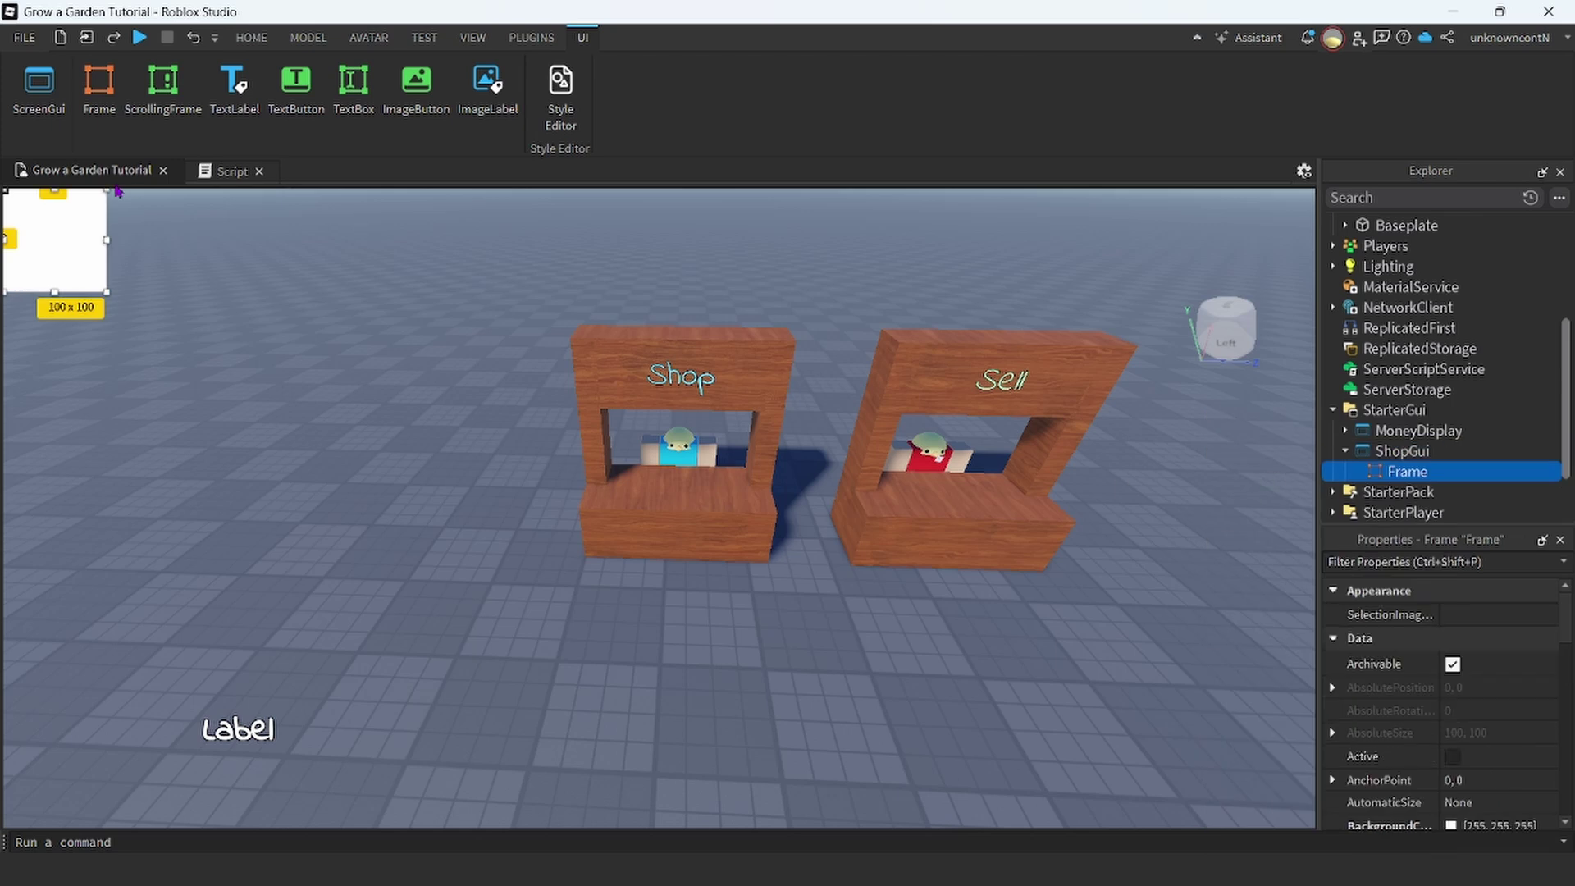
drag(53, 246, 674, 521)
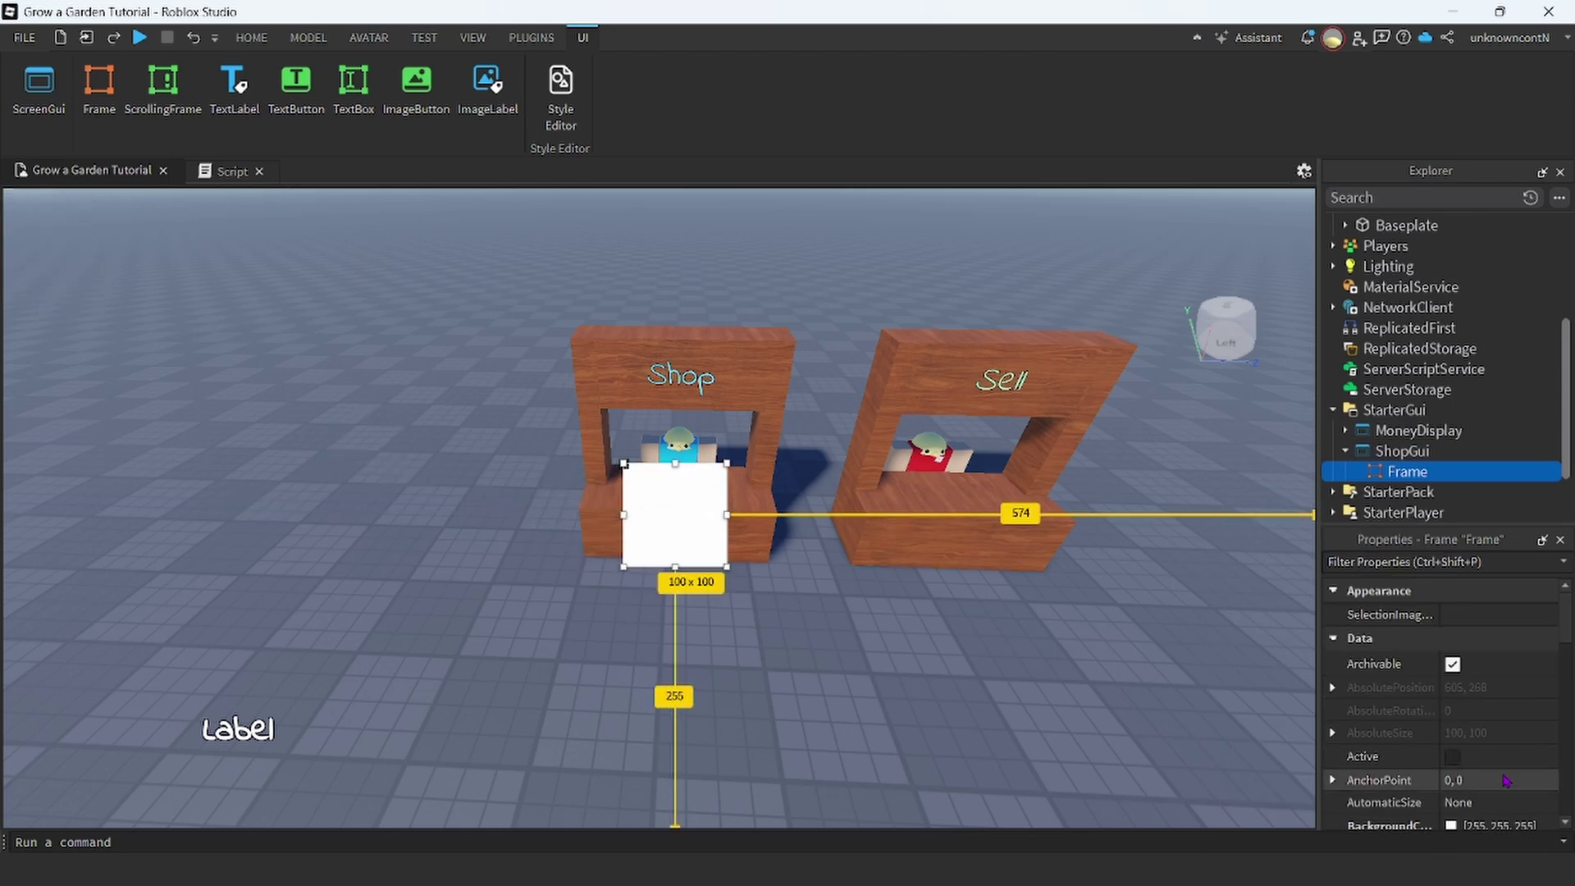
Set the Frame's AnchorPoint to 0.5, 0.5.
click(1504, 780)
text(0.5, 0.5)
key(Return)
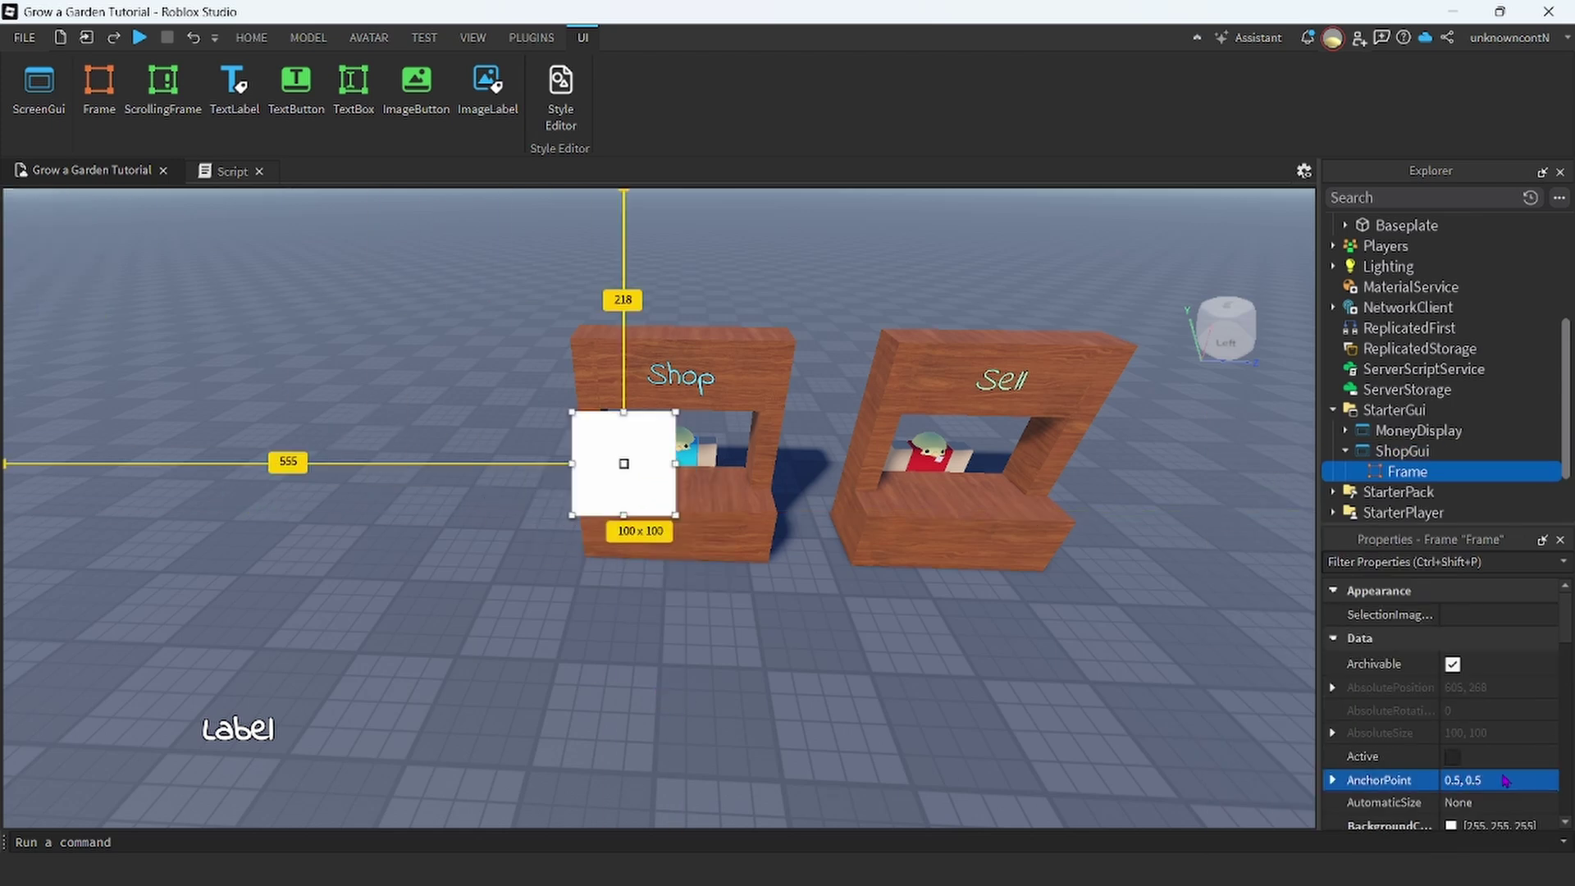
Center the Frame in the viewport and enlarge it to about 309 x 328 pixels.
drag(633, 470, 663, 514)
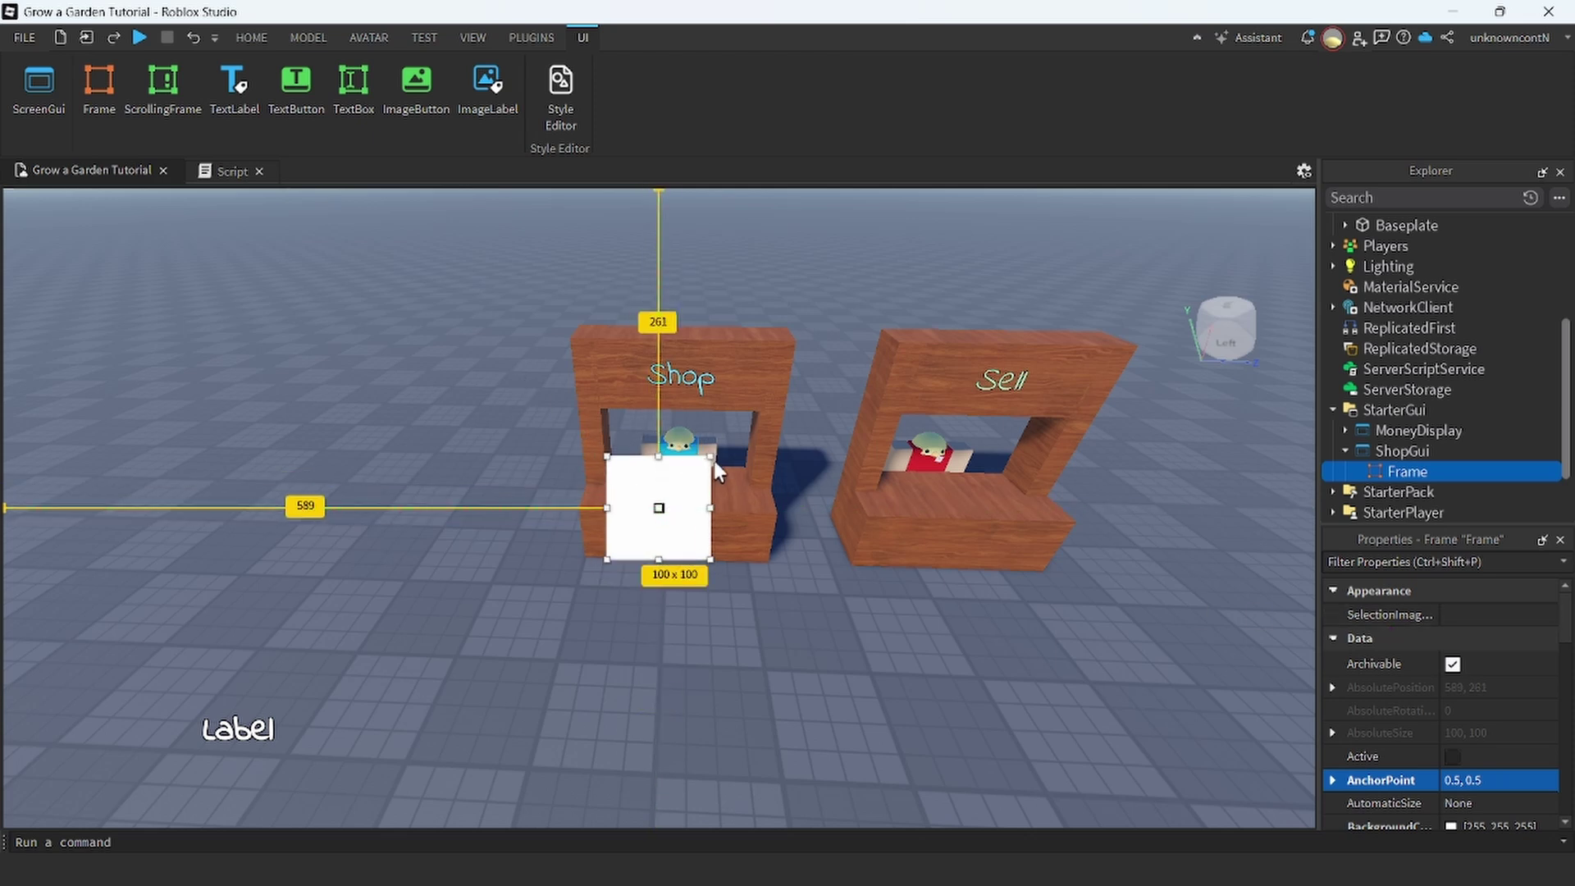
drag(710, 454, 926, 254)
drag(872, 364, 763, 482)
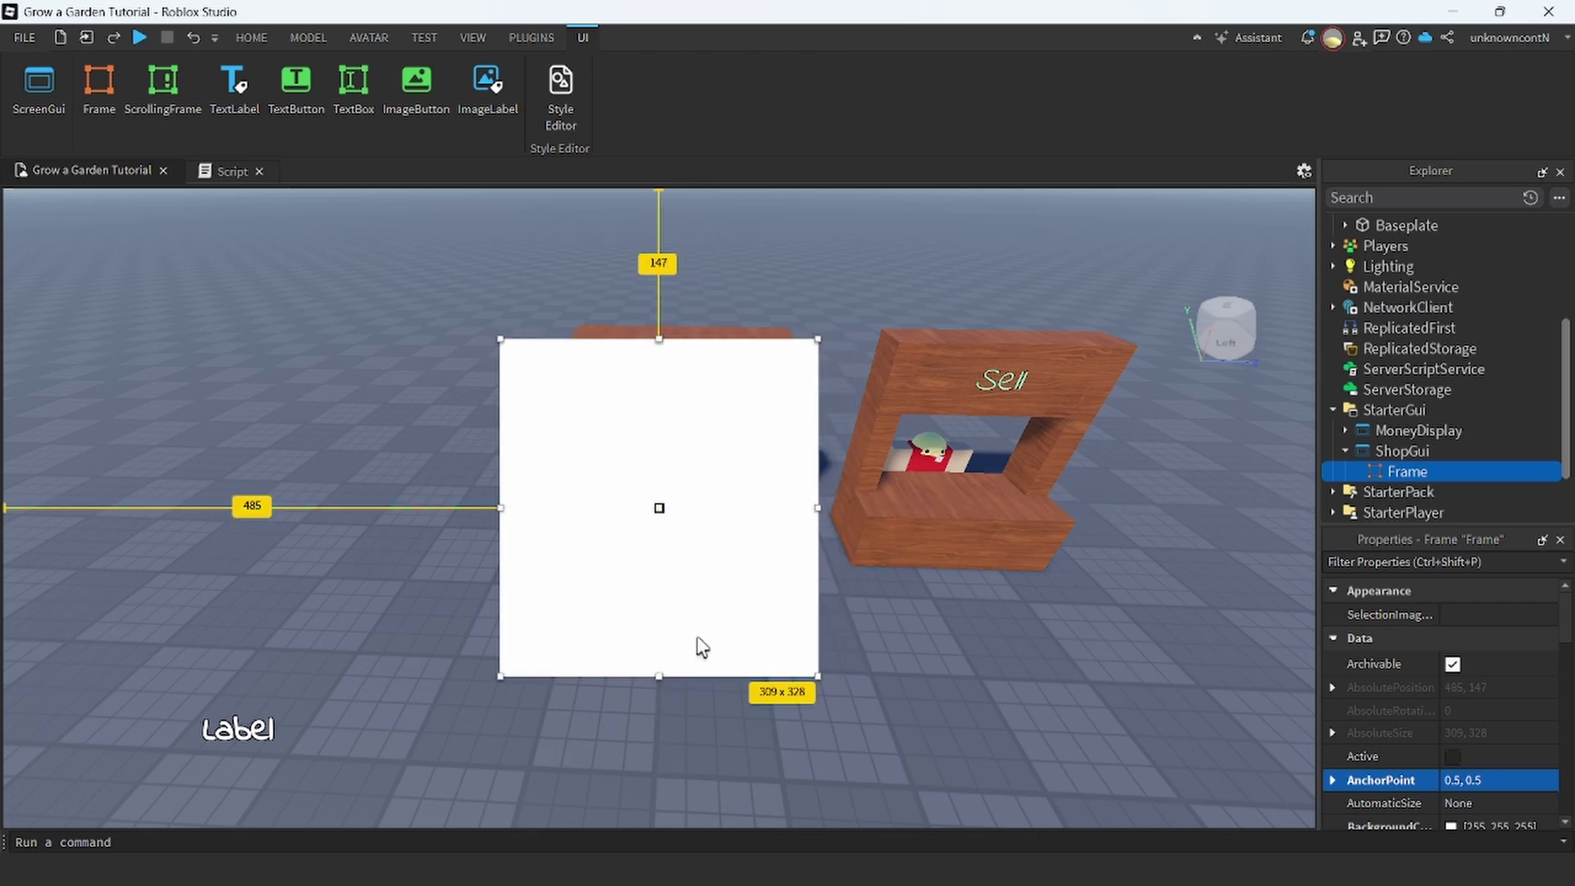
Set the Frame's background color to brown, RGB 132, 87, 57.
scroll(1459, 703, down, 5)
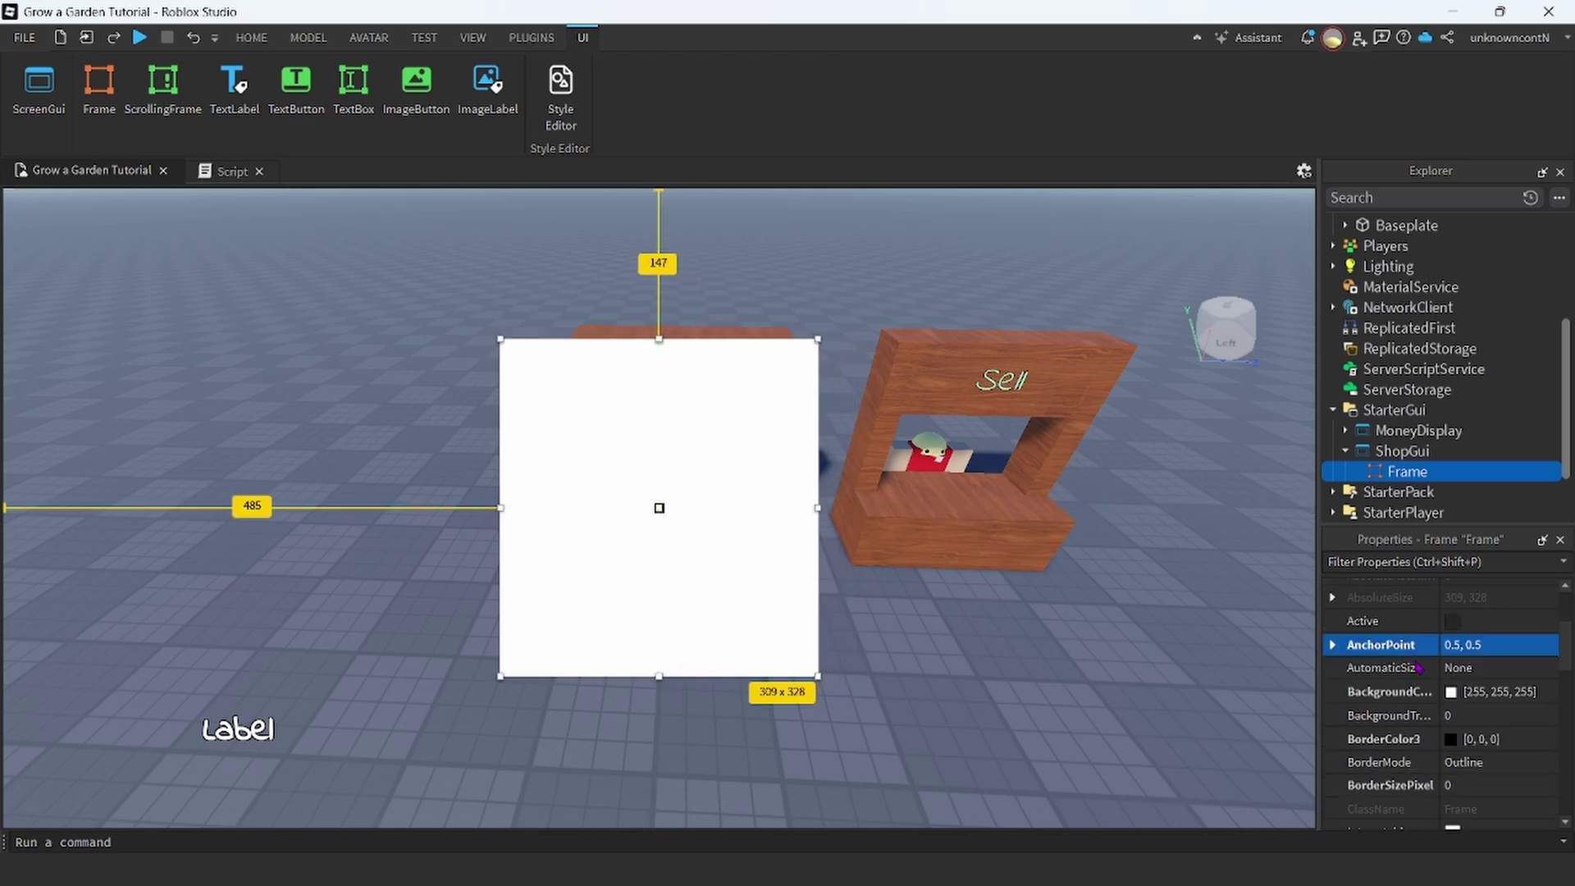
click(1451, 691)
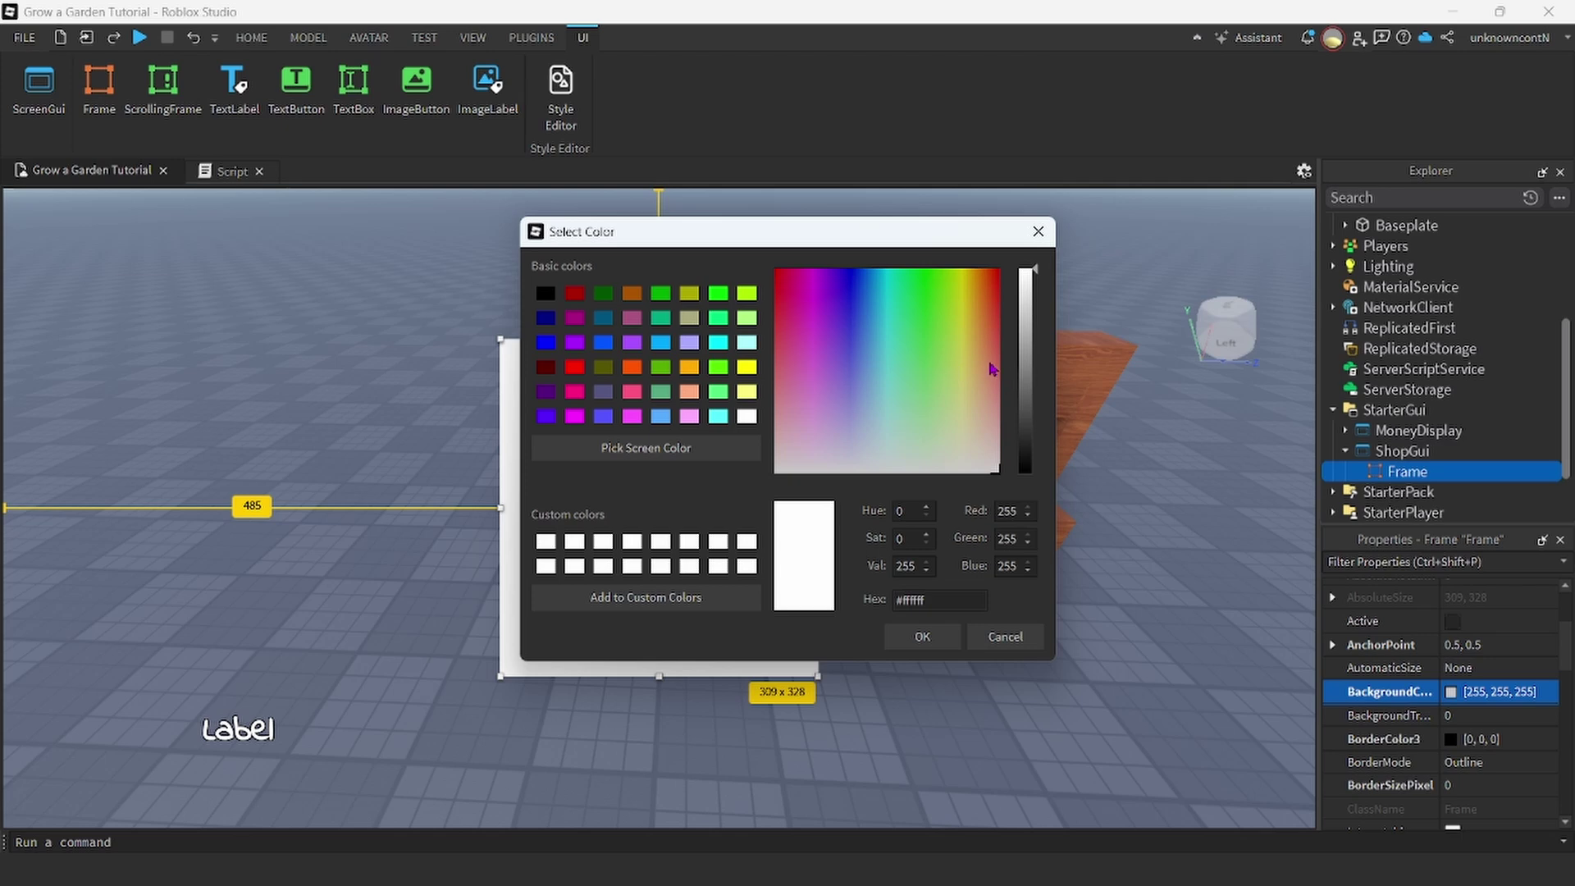
click(985, 356)
drag(1027, 349, 1031, 377)
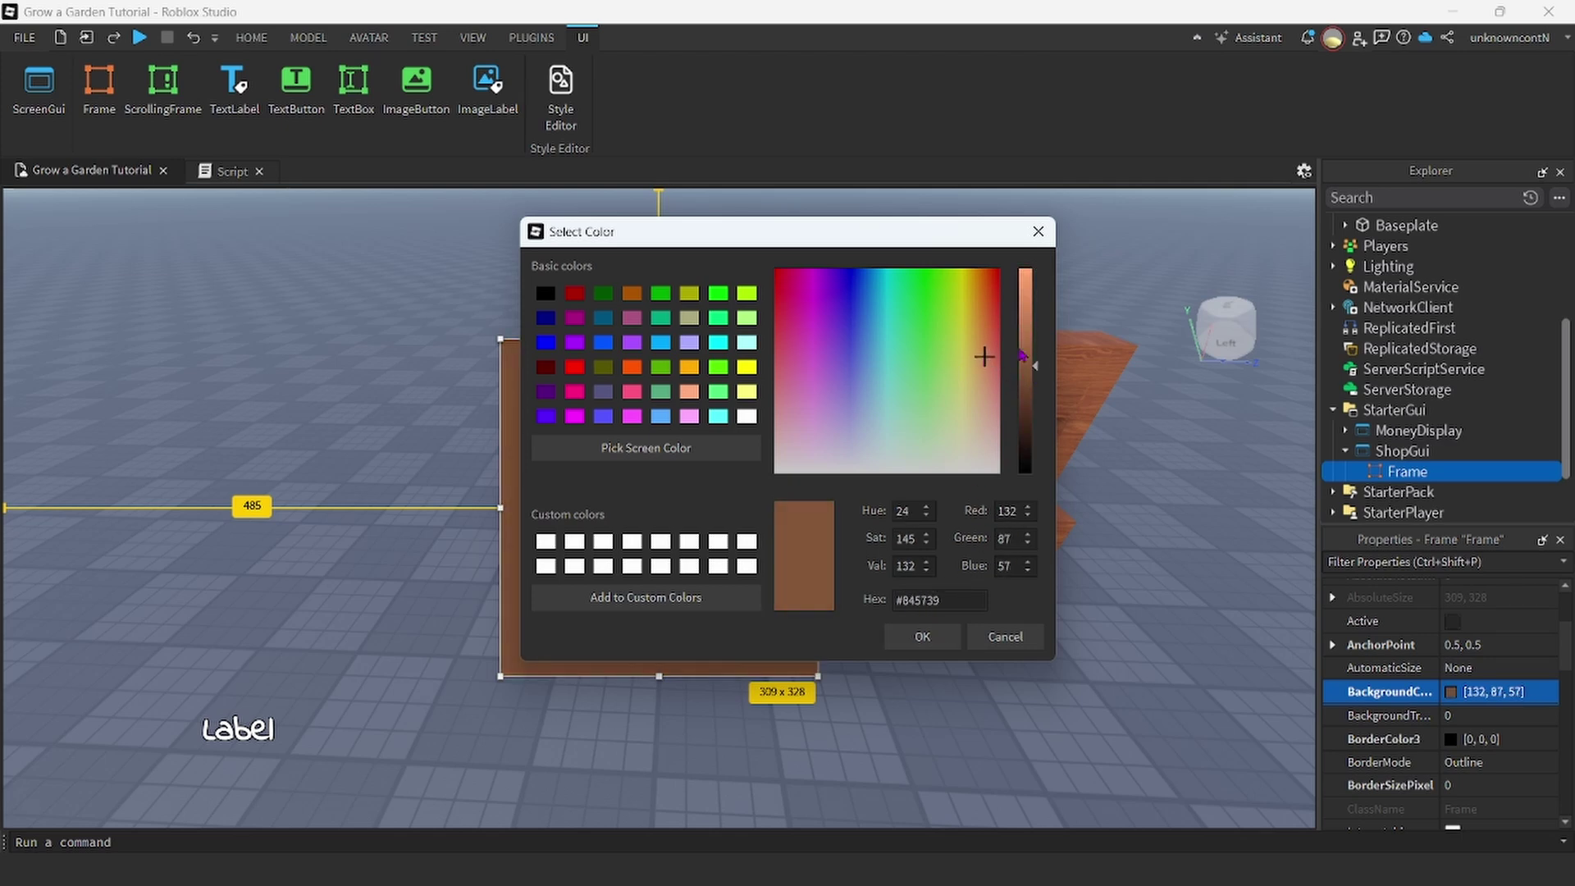
click(922, 637)
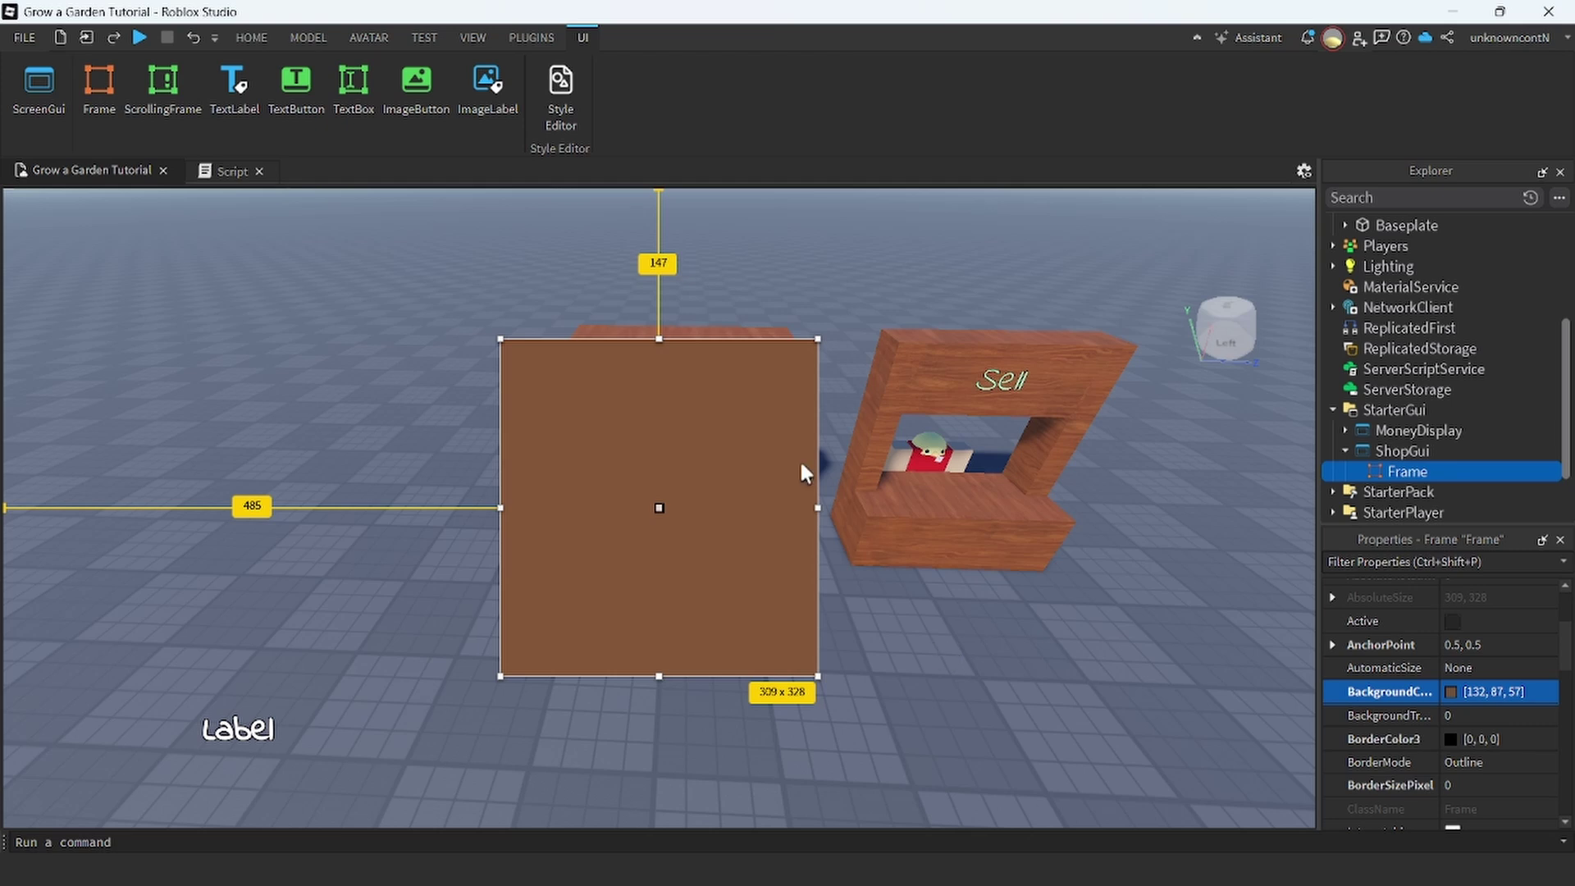
Enlarge the Frame to about 309 x 365 pixels and insert a TextButton into it.
drag(660, 341, 659, 301)
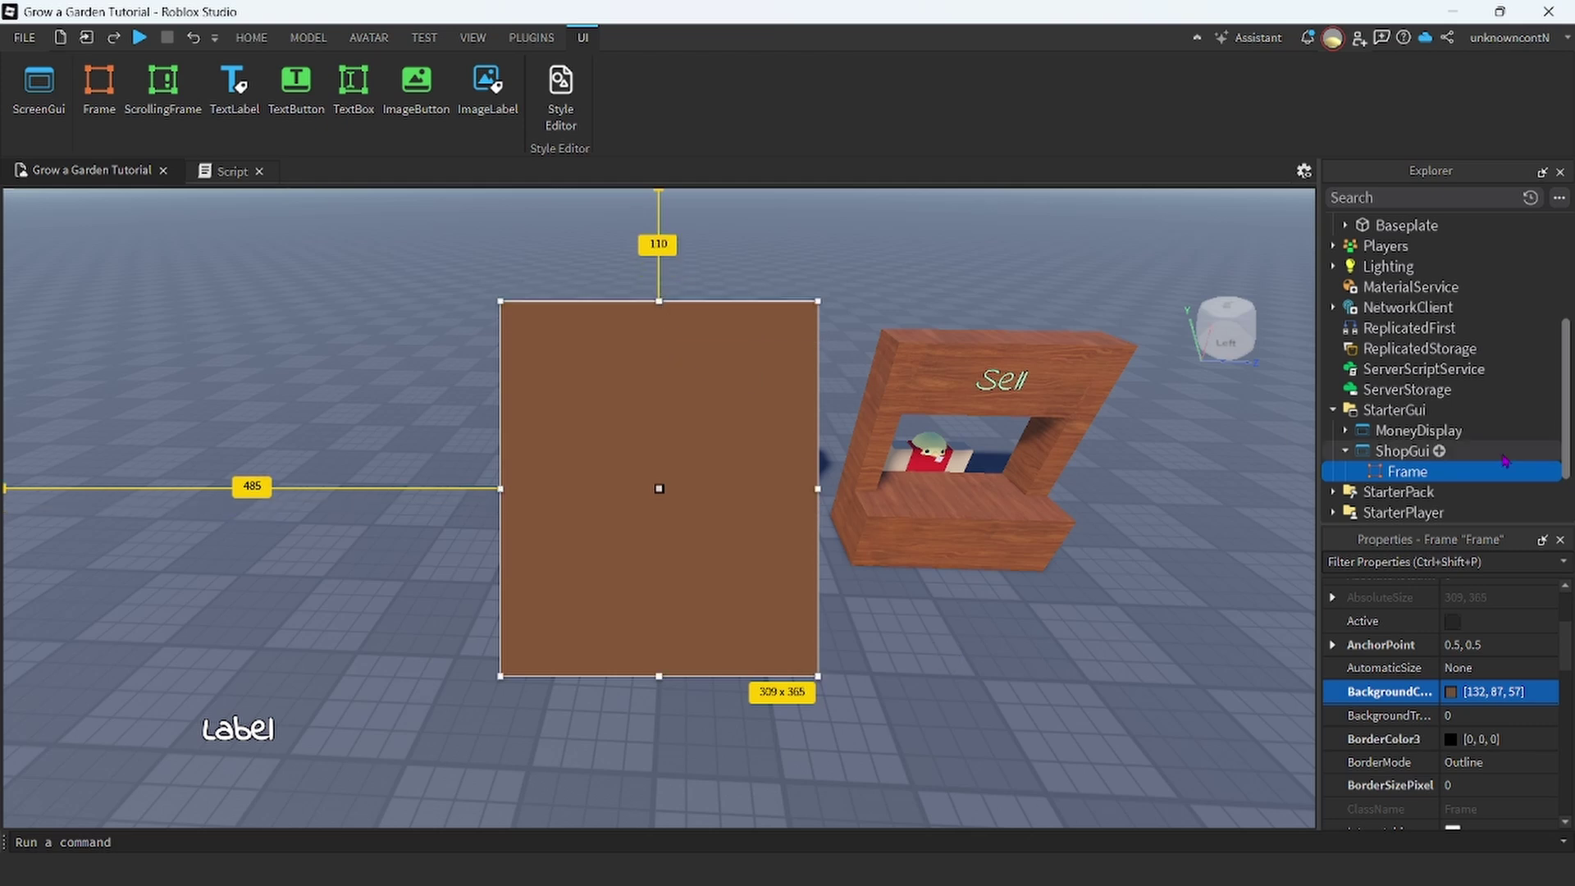
scroll(1436, 427, down, 2)
click(1435, 390)
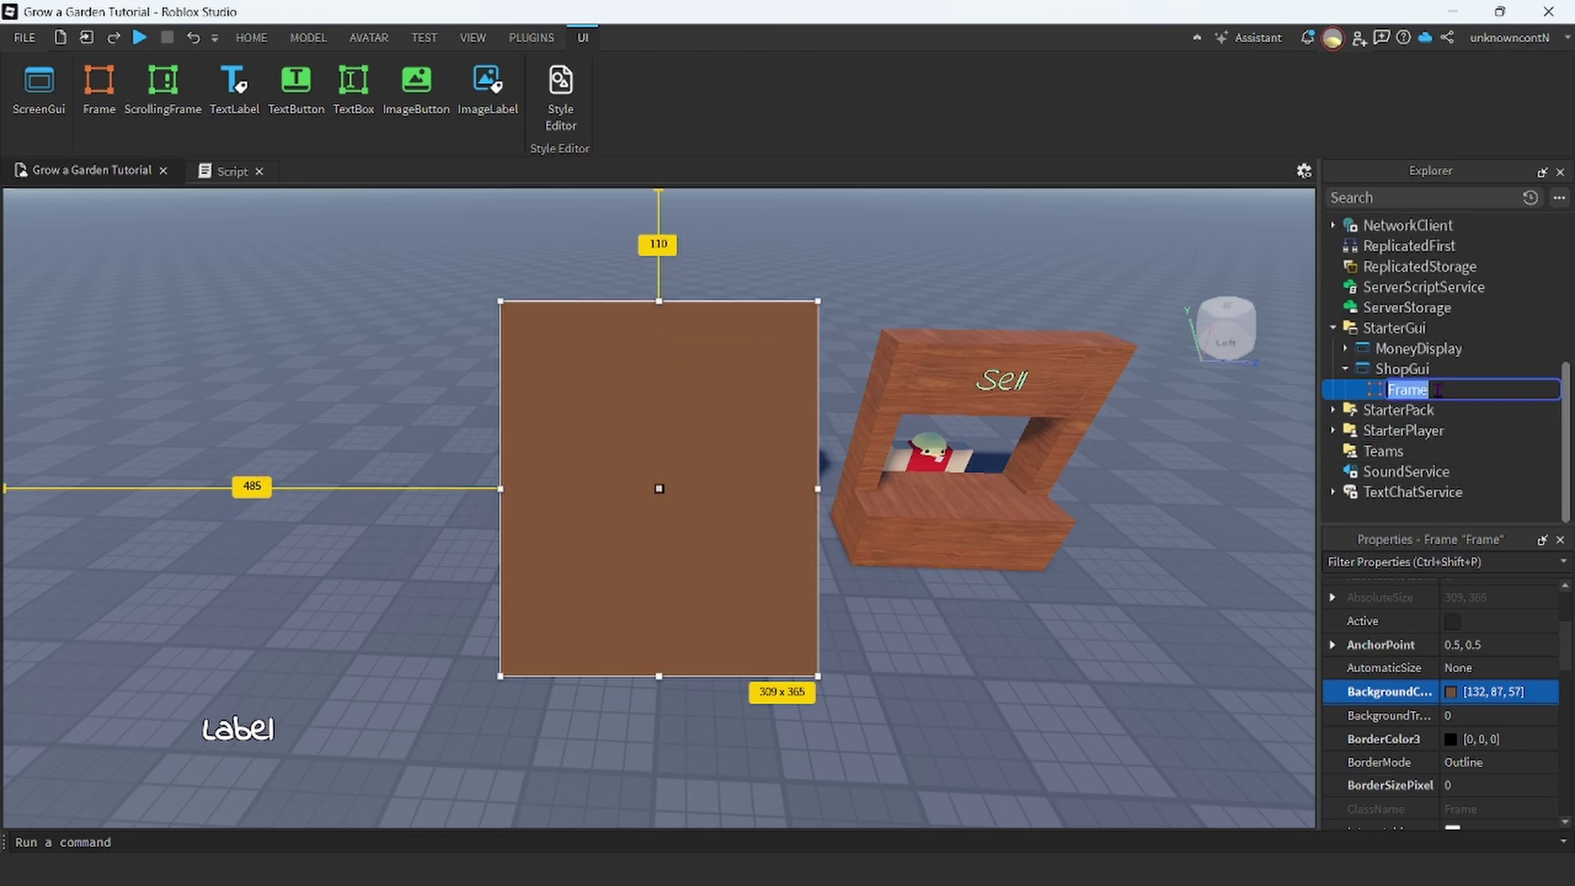
click(1436, 371)
click(1438, 389)
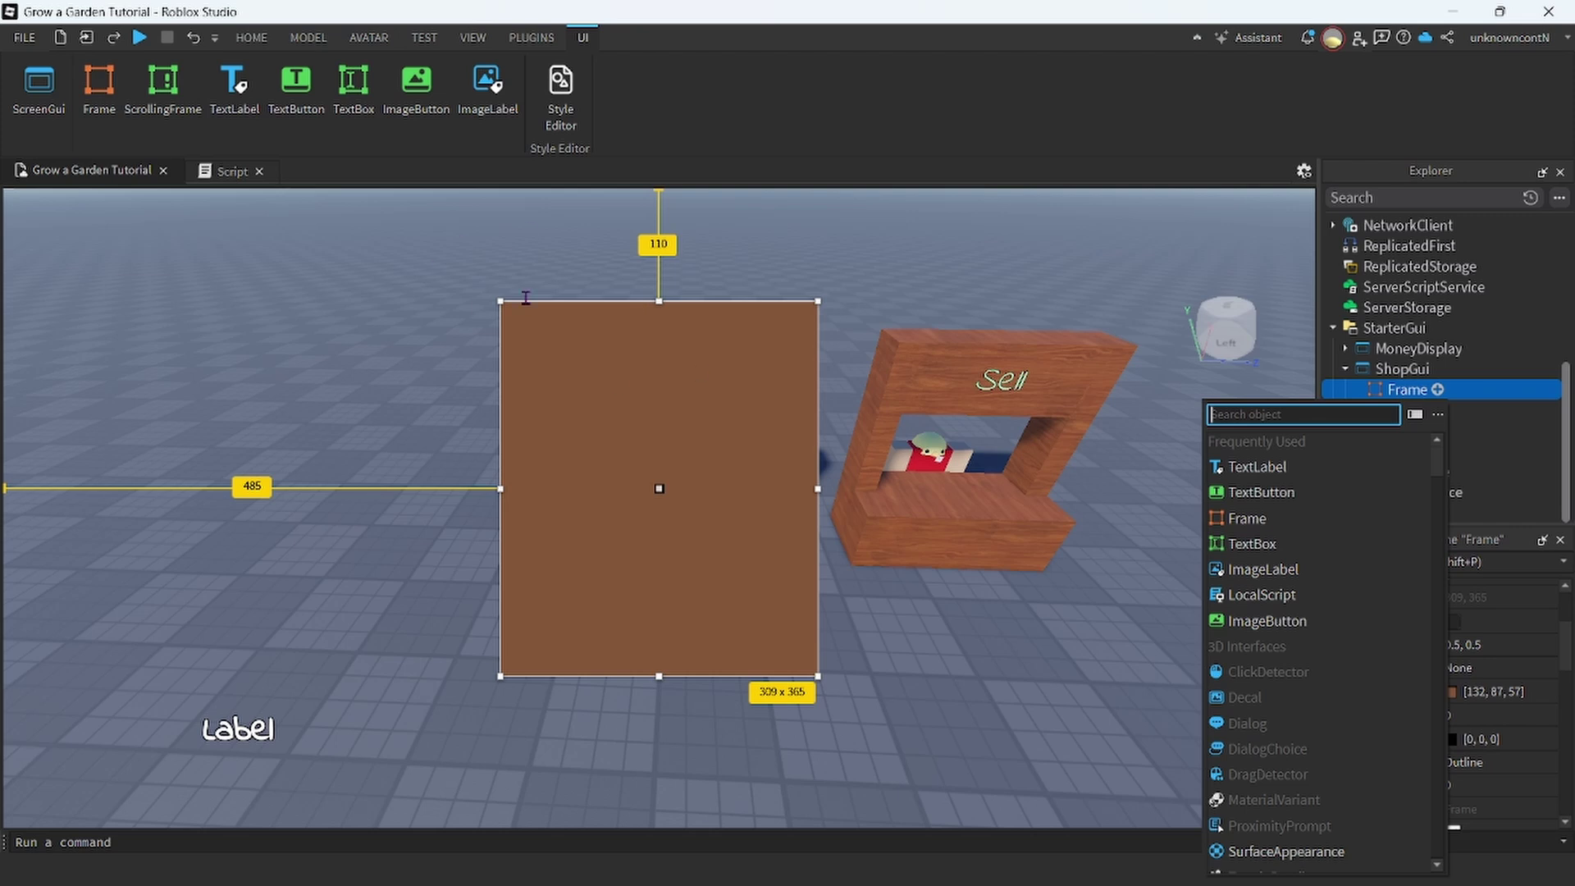
click(1263, 494)
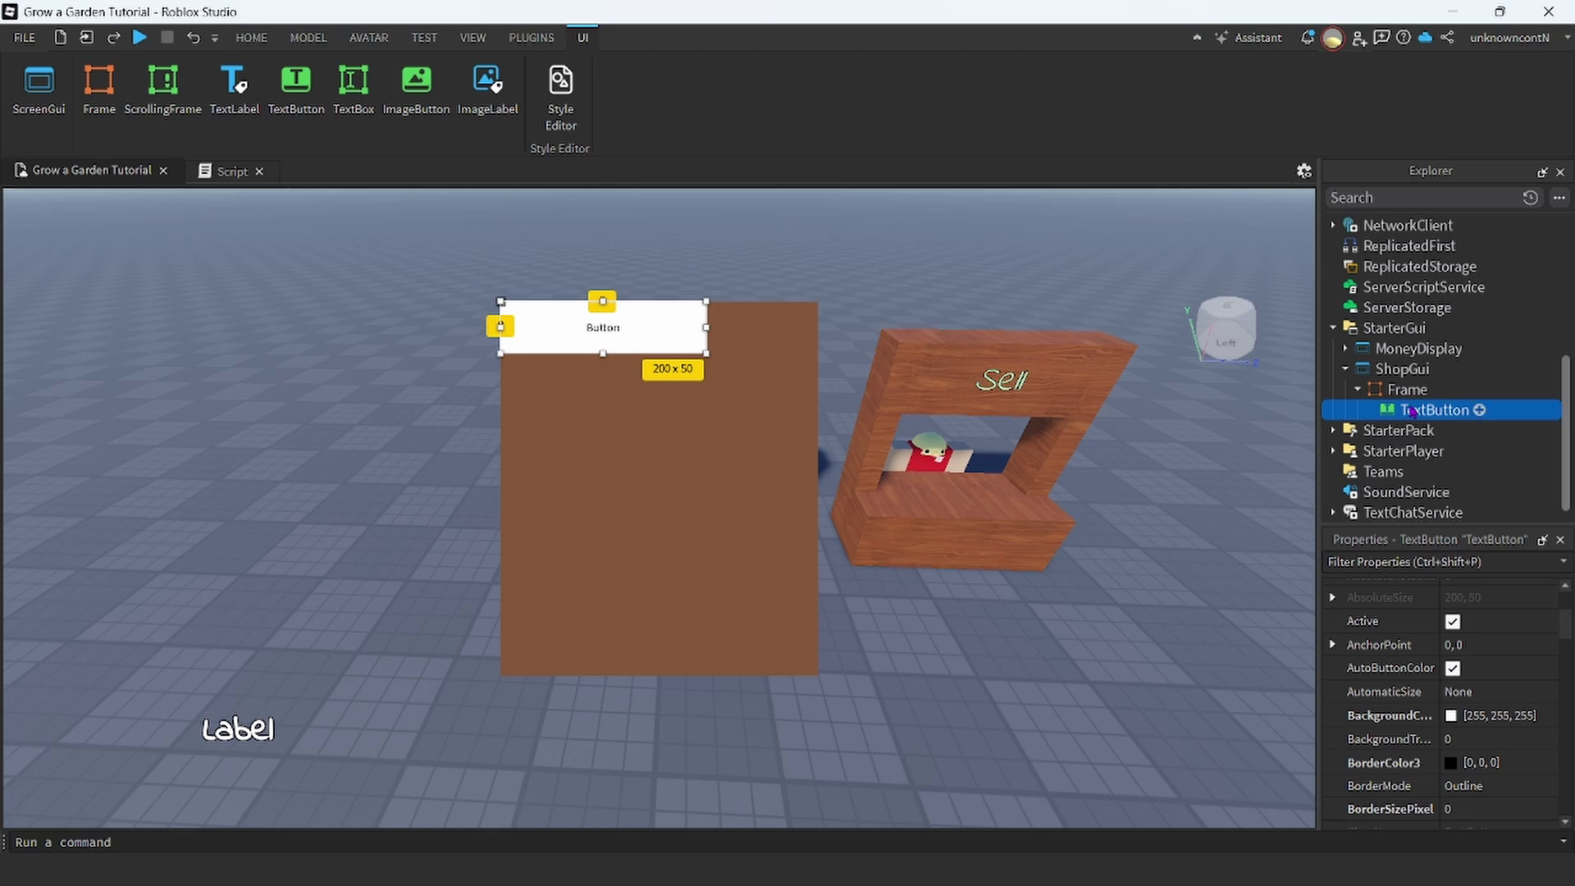
Shrink the TextButton to about 52 x 50 pixels in the Frame's upper-left corner, with AnchorPoint 0.5, 0.5.
drag(617, 325, 568, 342)
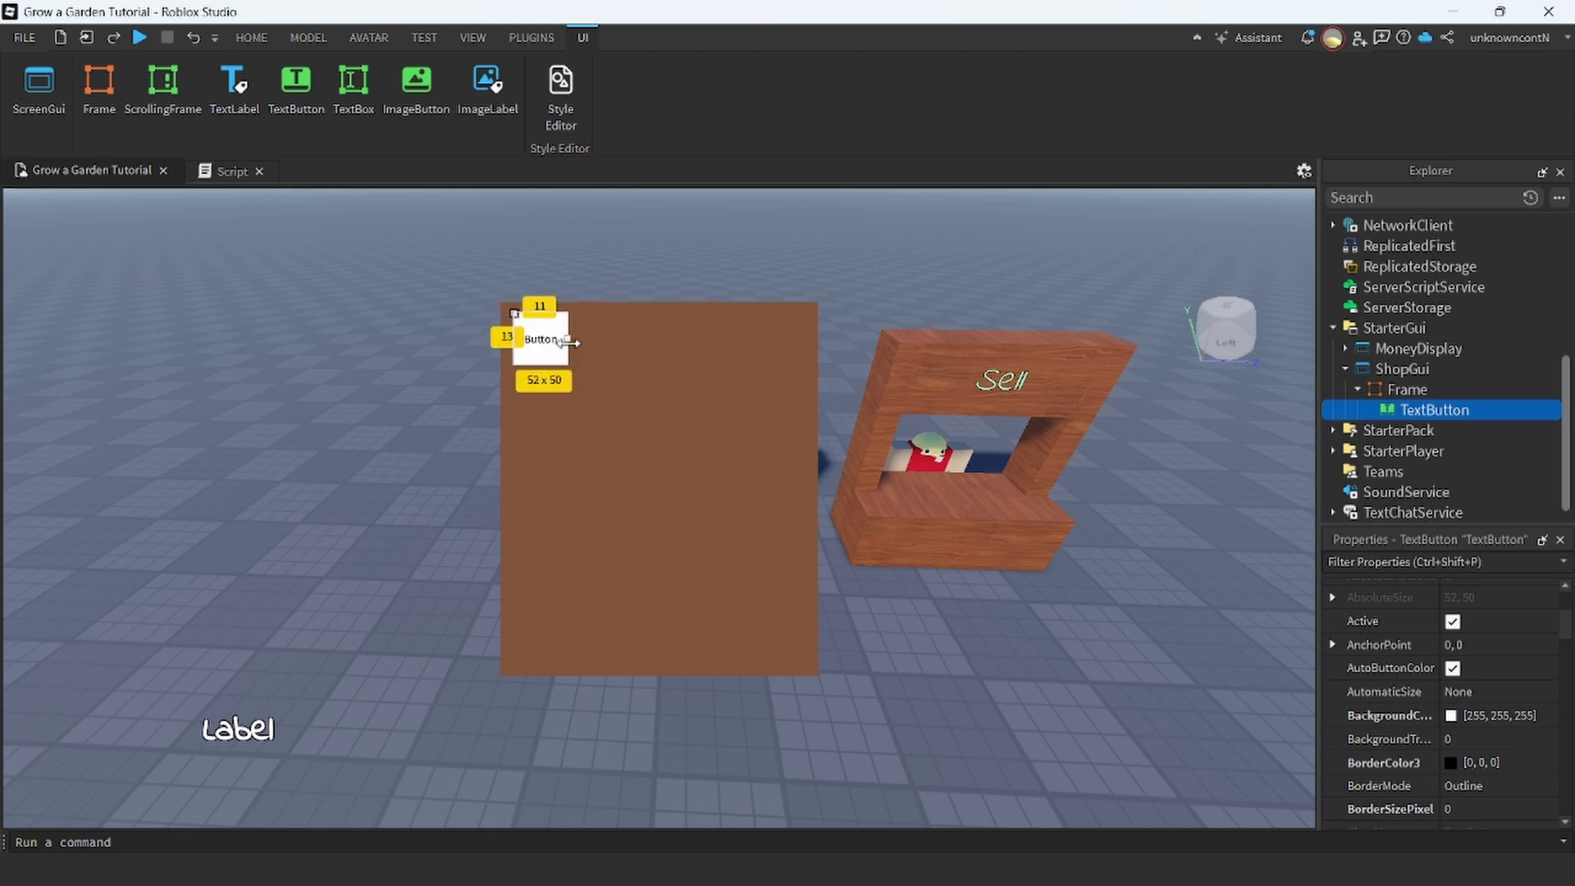
click(1452, 667)
click(1517, 644)
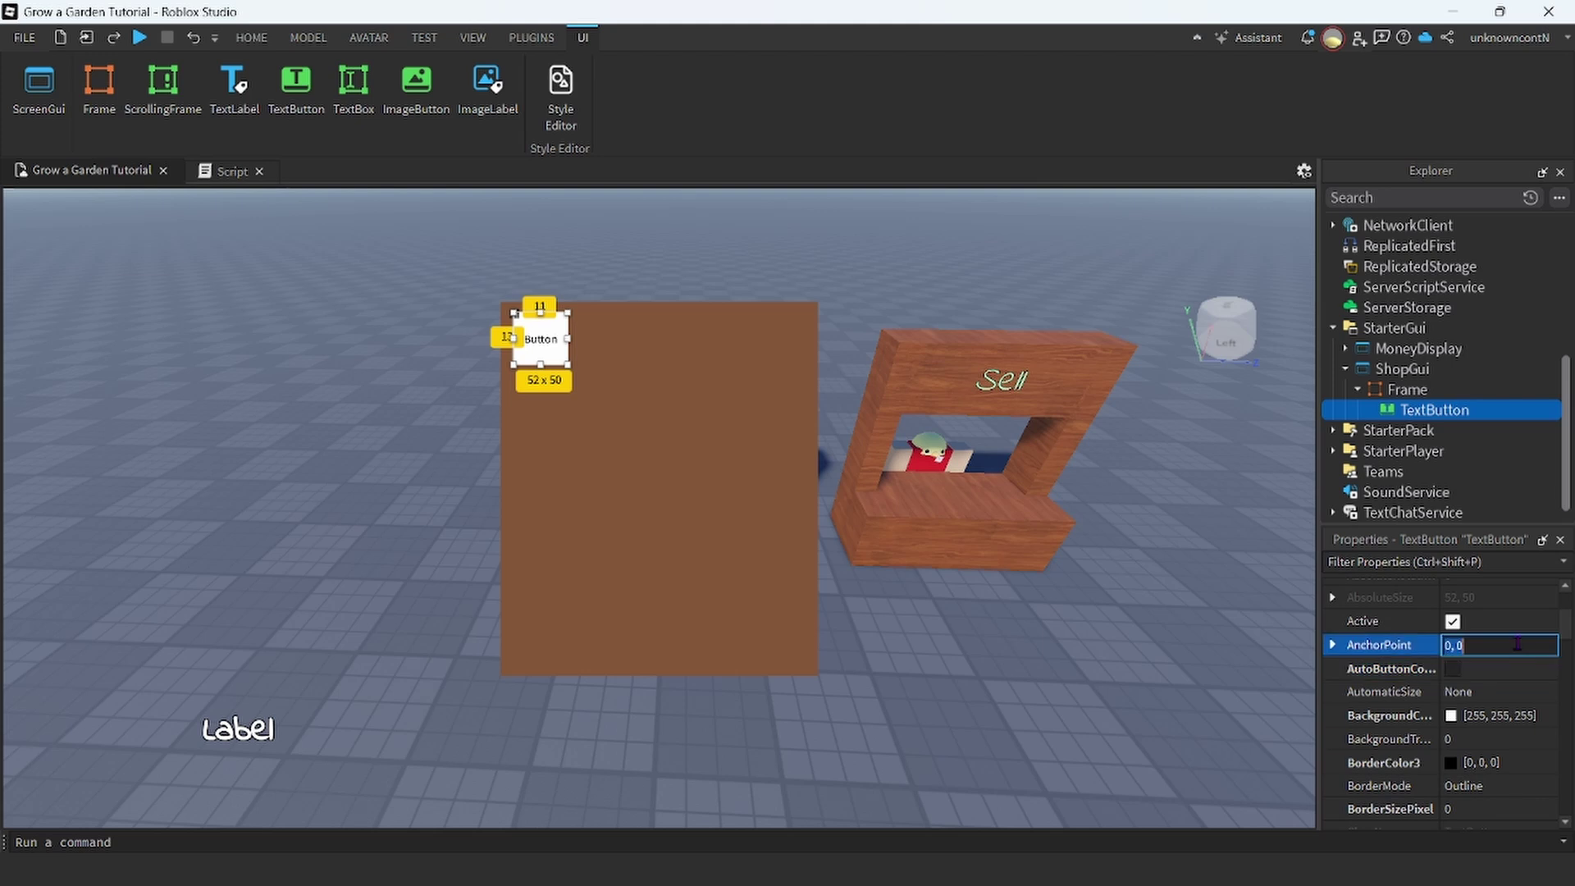
click(1498, 661)
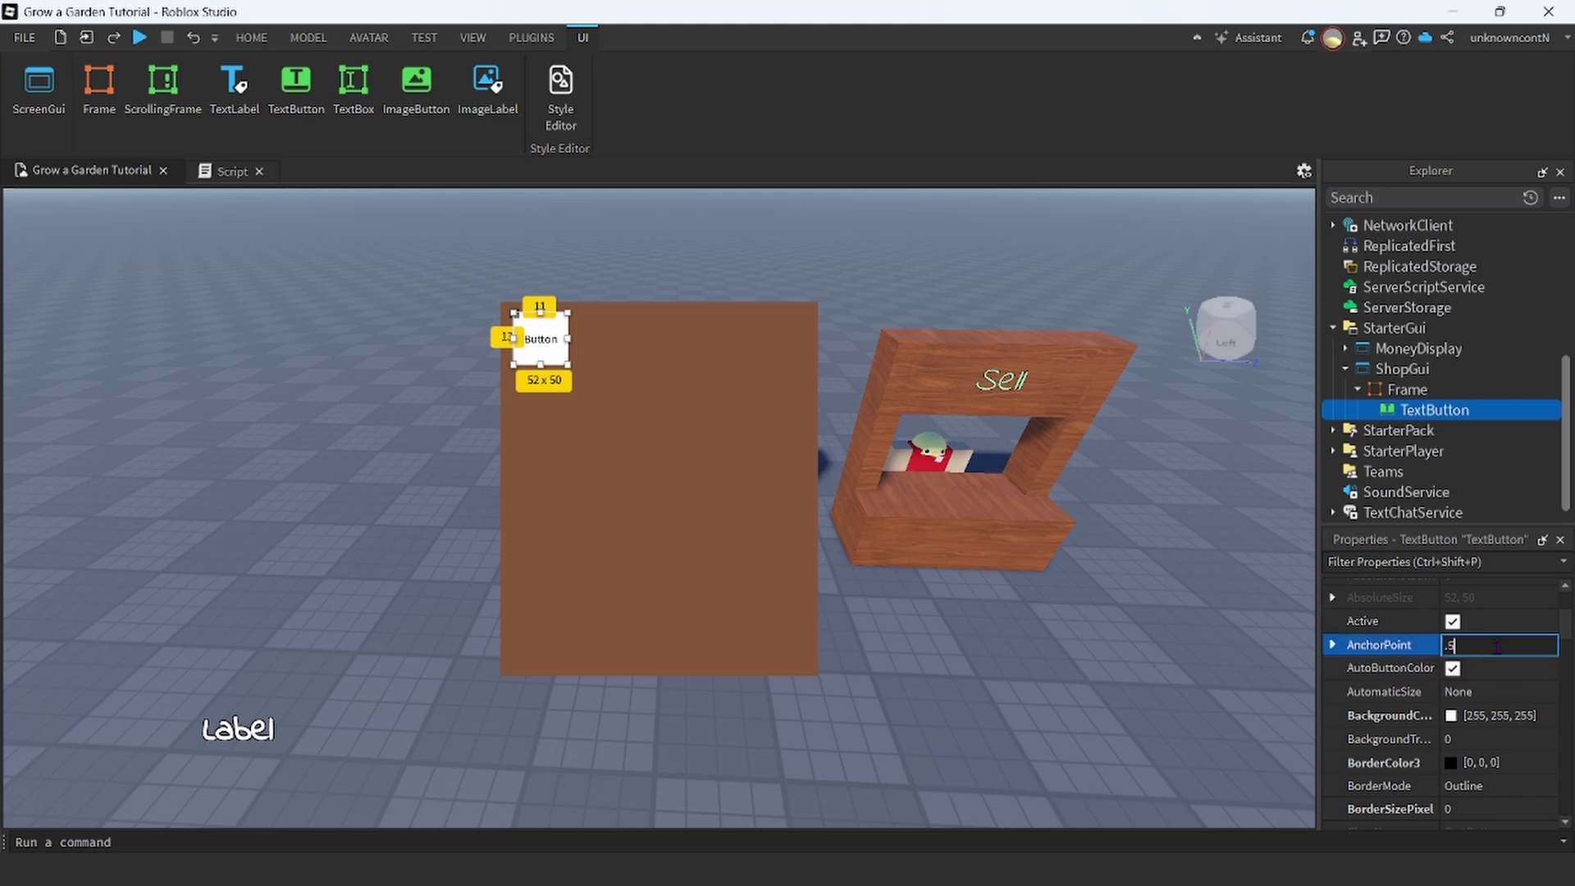
key(Return)
drag(514, 316, 536, 340)
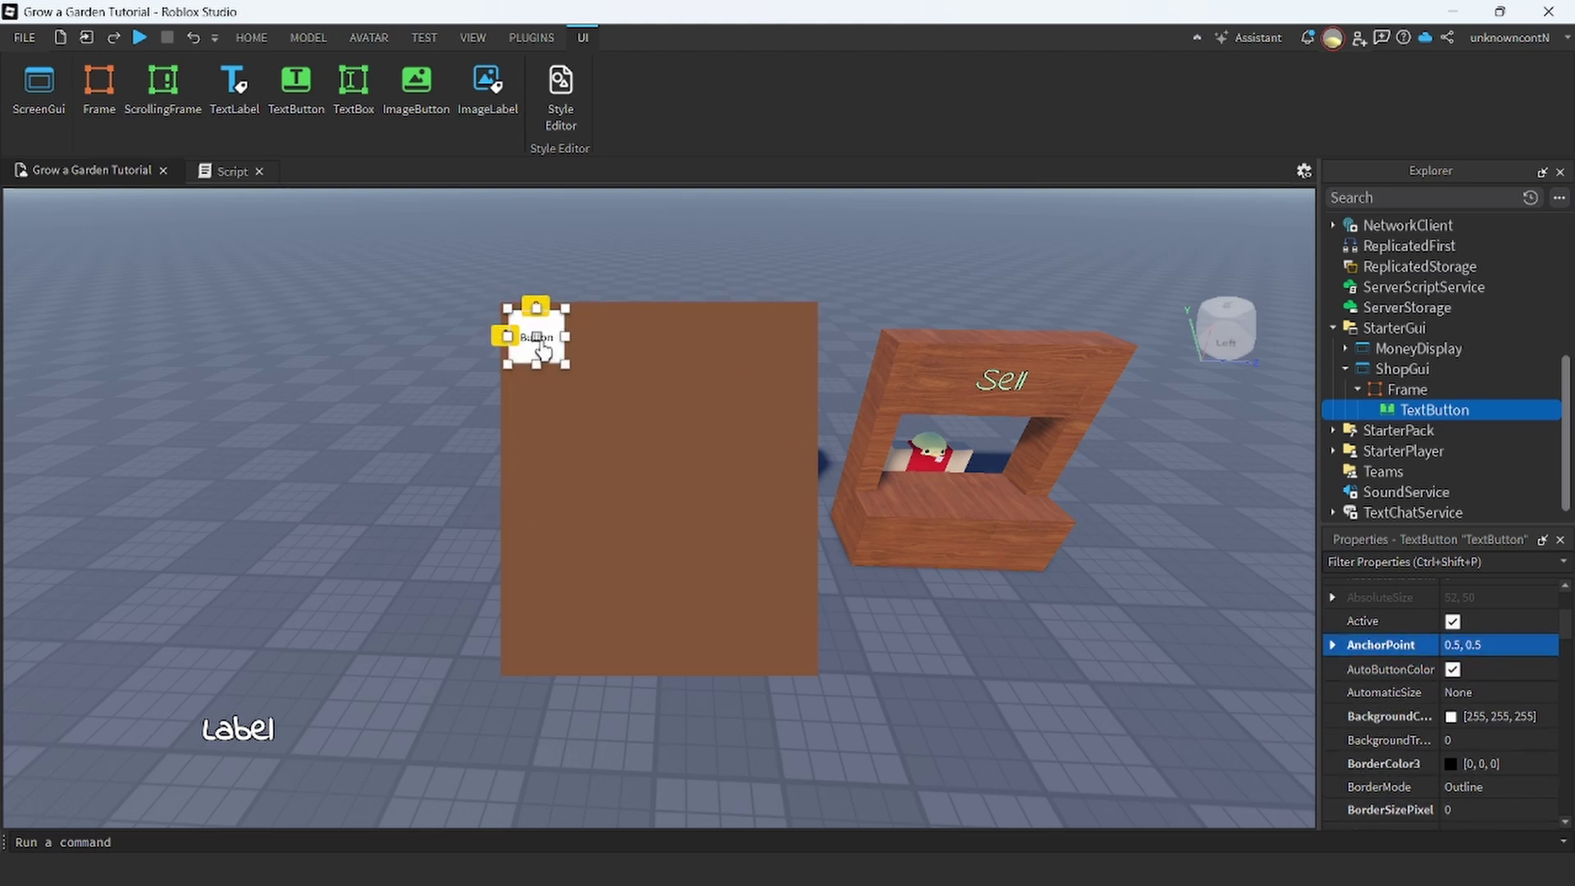
Rename the TextButton as ExitButton.
double_click(1439, 413)
text(E)
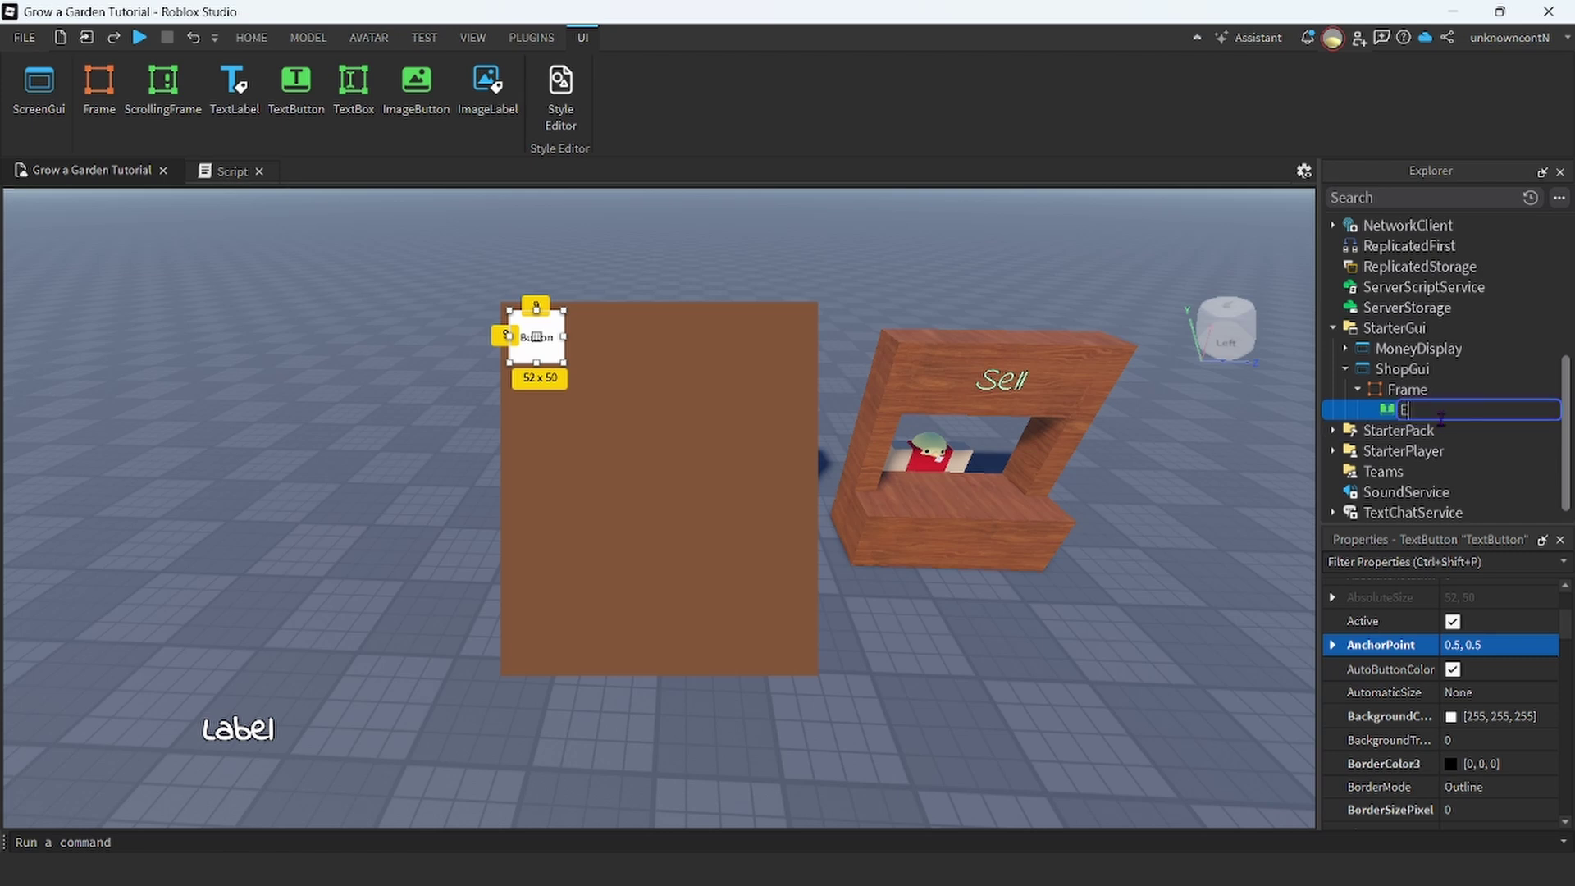
text(xitButton)
key(Return)
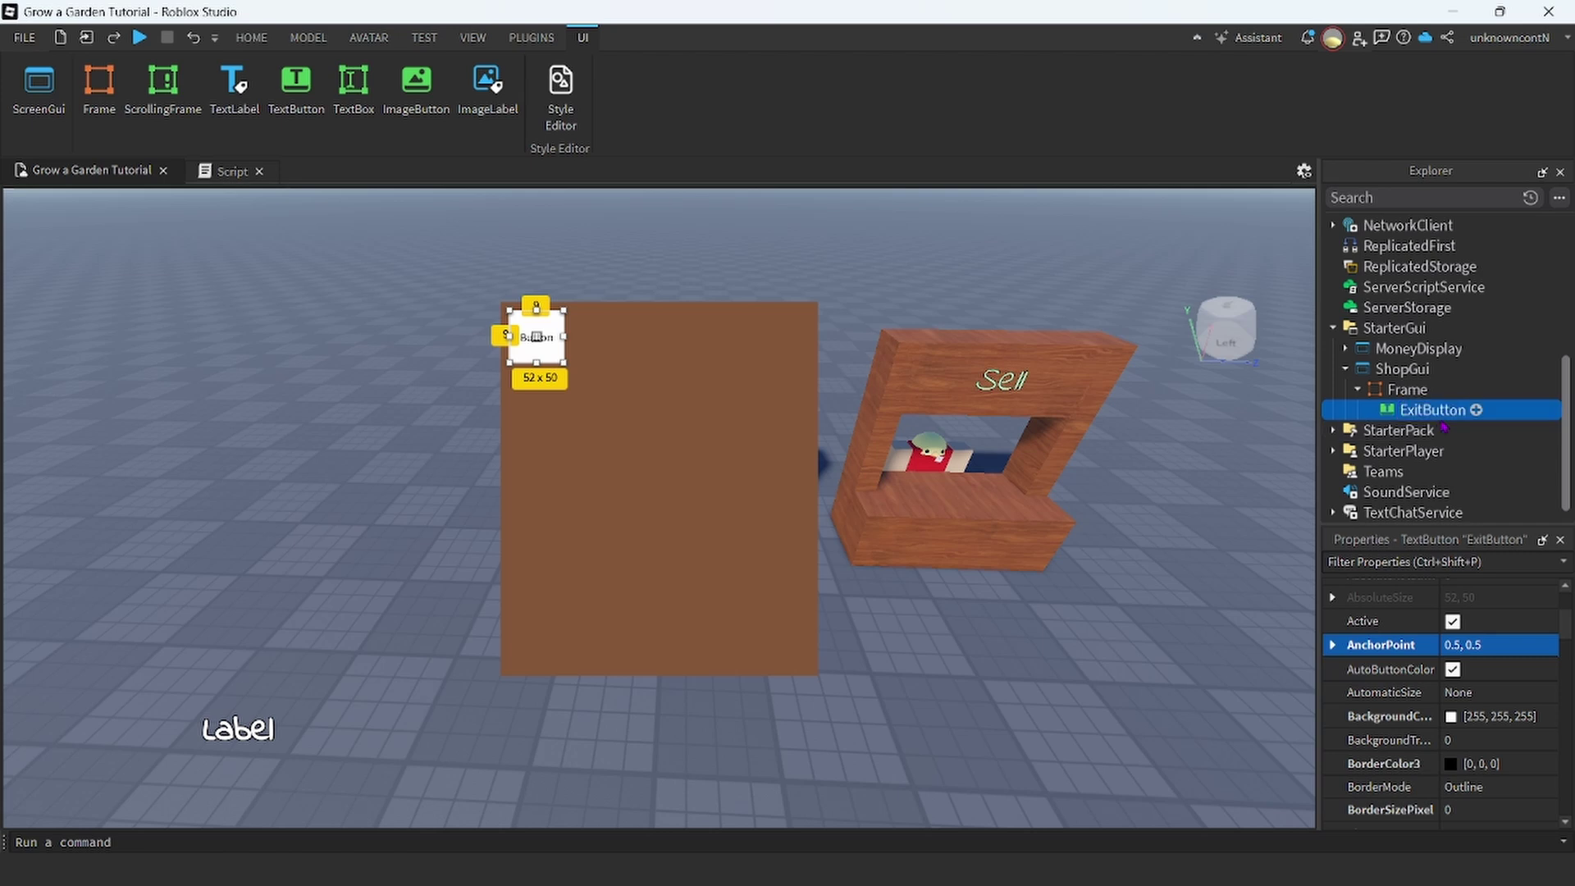
Set ExitButton's background color to light red, RGB 255, 107, 107.
scroll(1451, 759, up, 1)
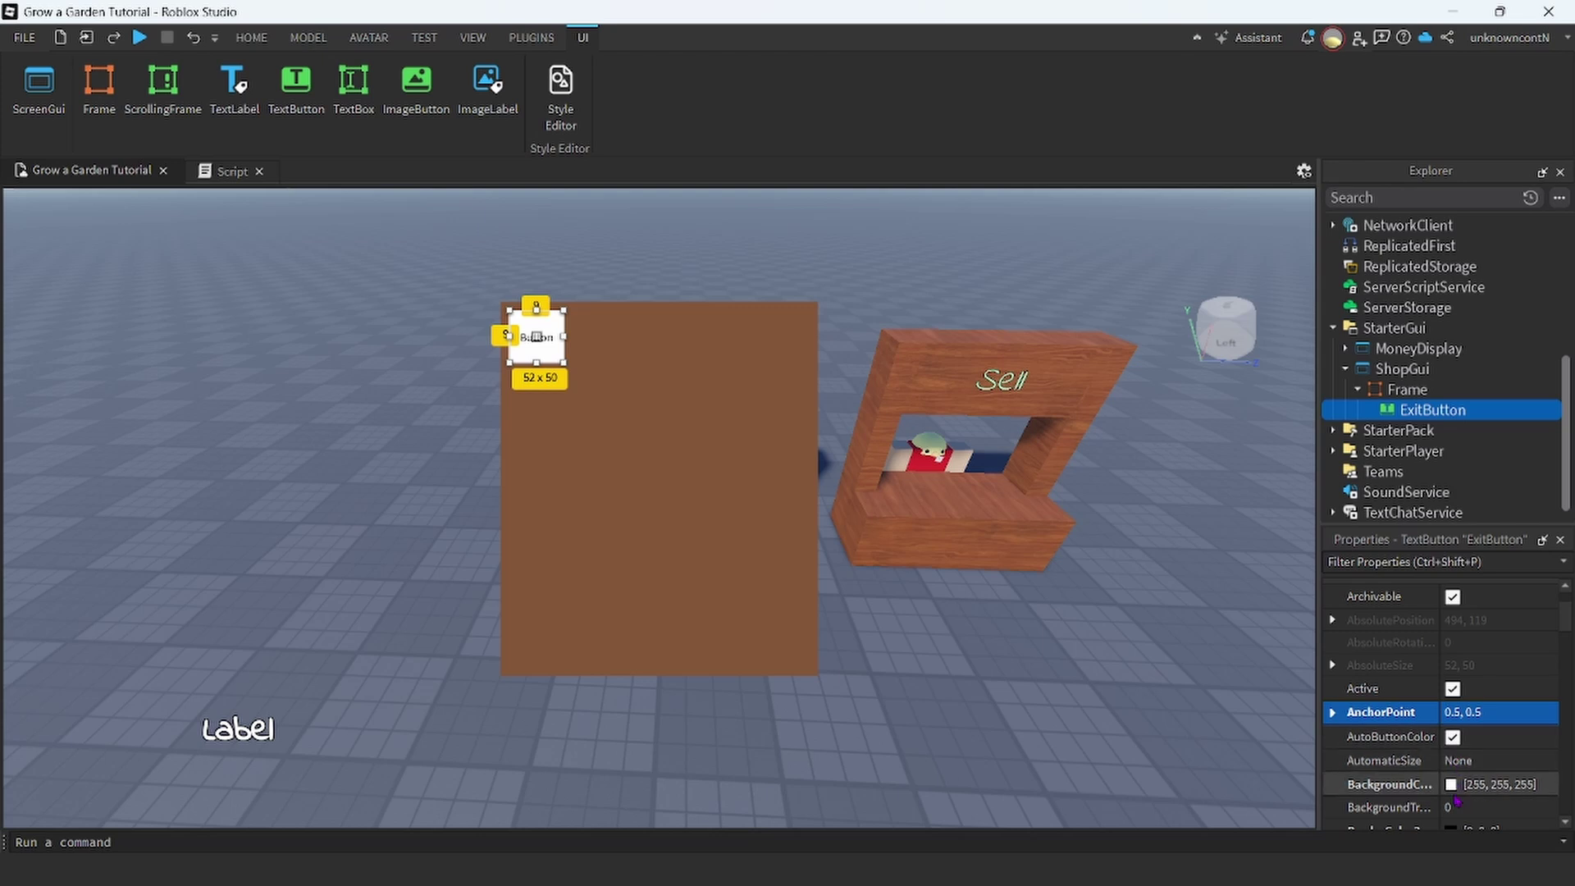
click(1450, 784)
drag(953, 278, 1037, 362)
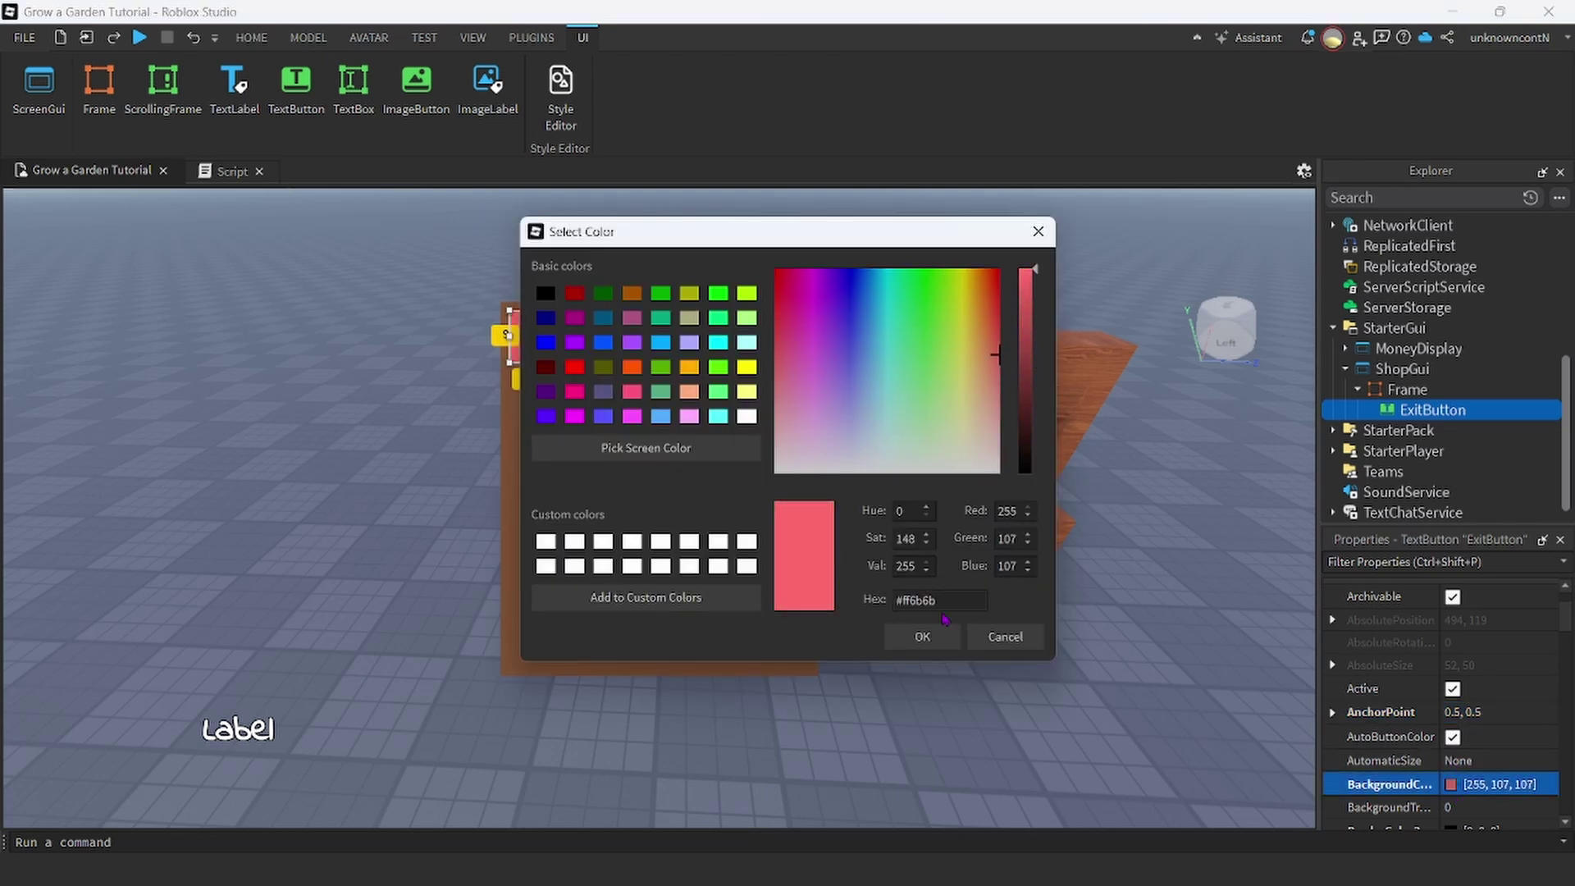
click(922, 636)
Turn on TextScaled for ExitButton and set its text to X.
scroll(1476, 722, down, 10)
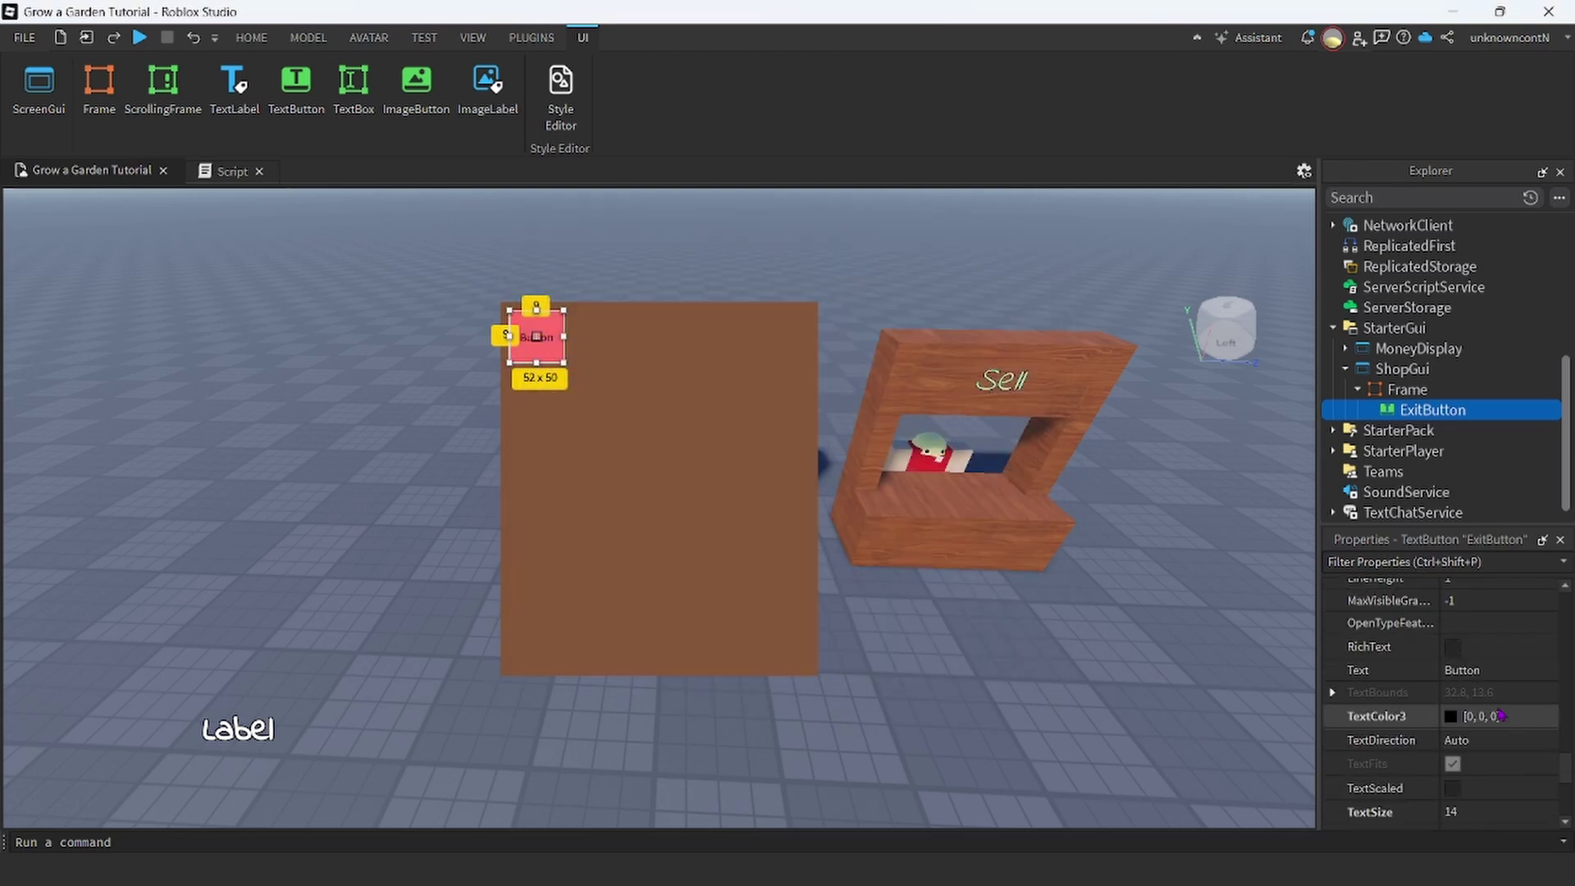
scroll(1499, 705, down, 2)
click(1452, 651)
scroll(1488, 689, up, 2)
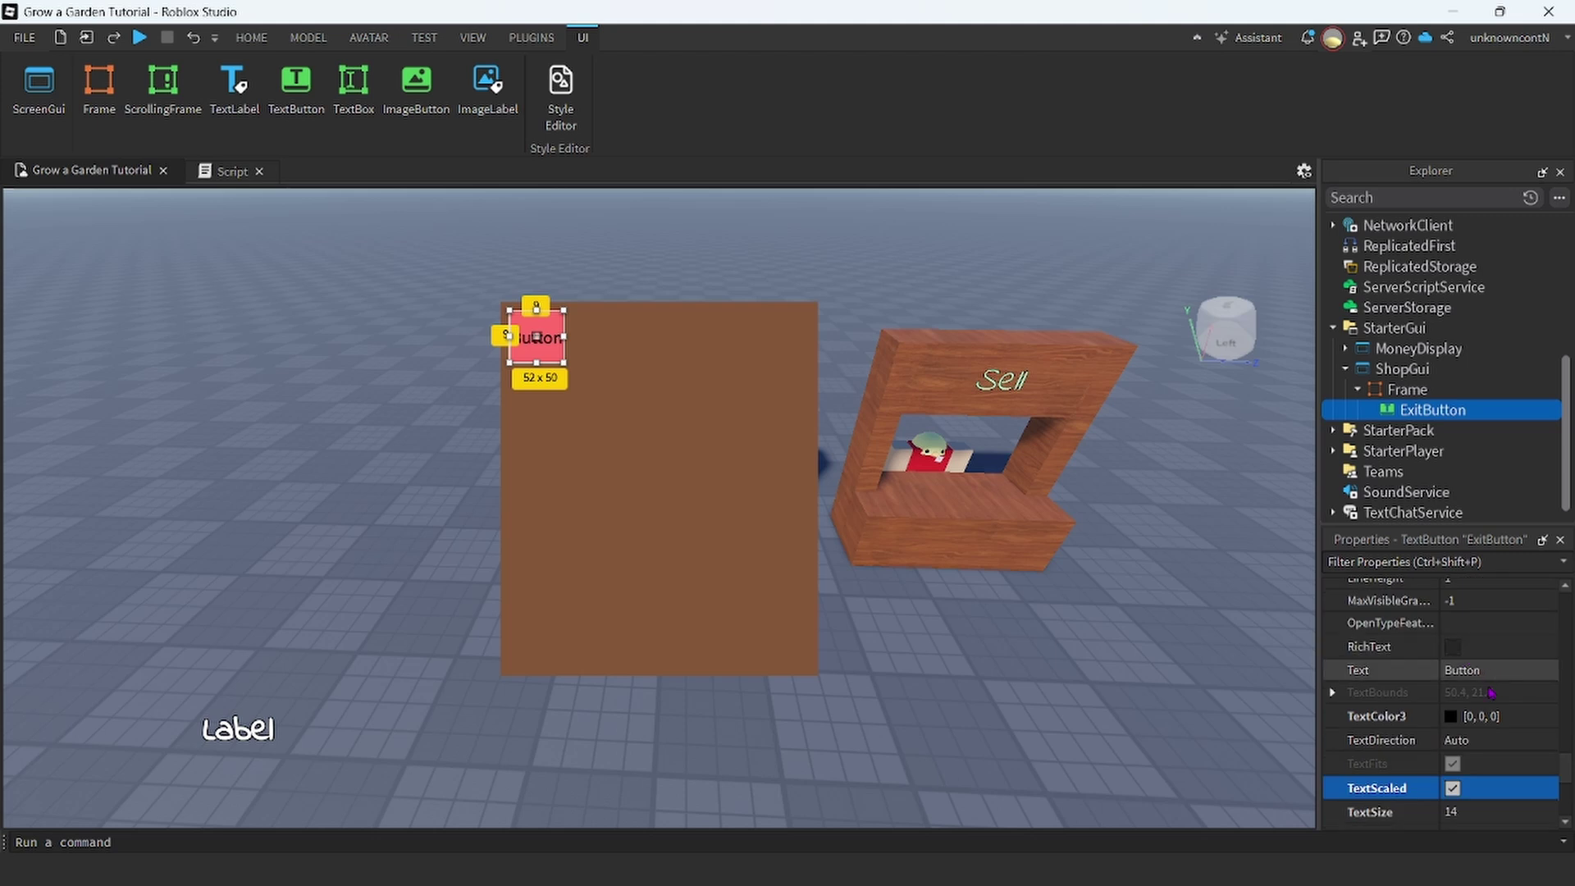
click(1494, 671)
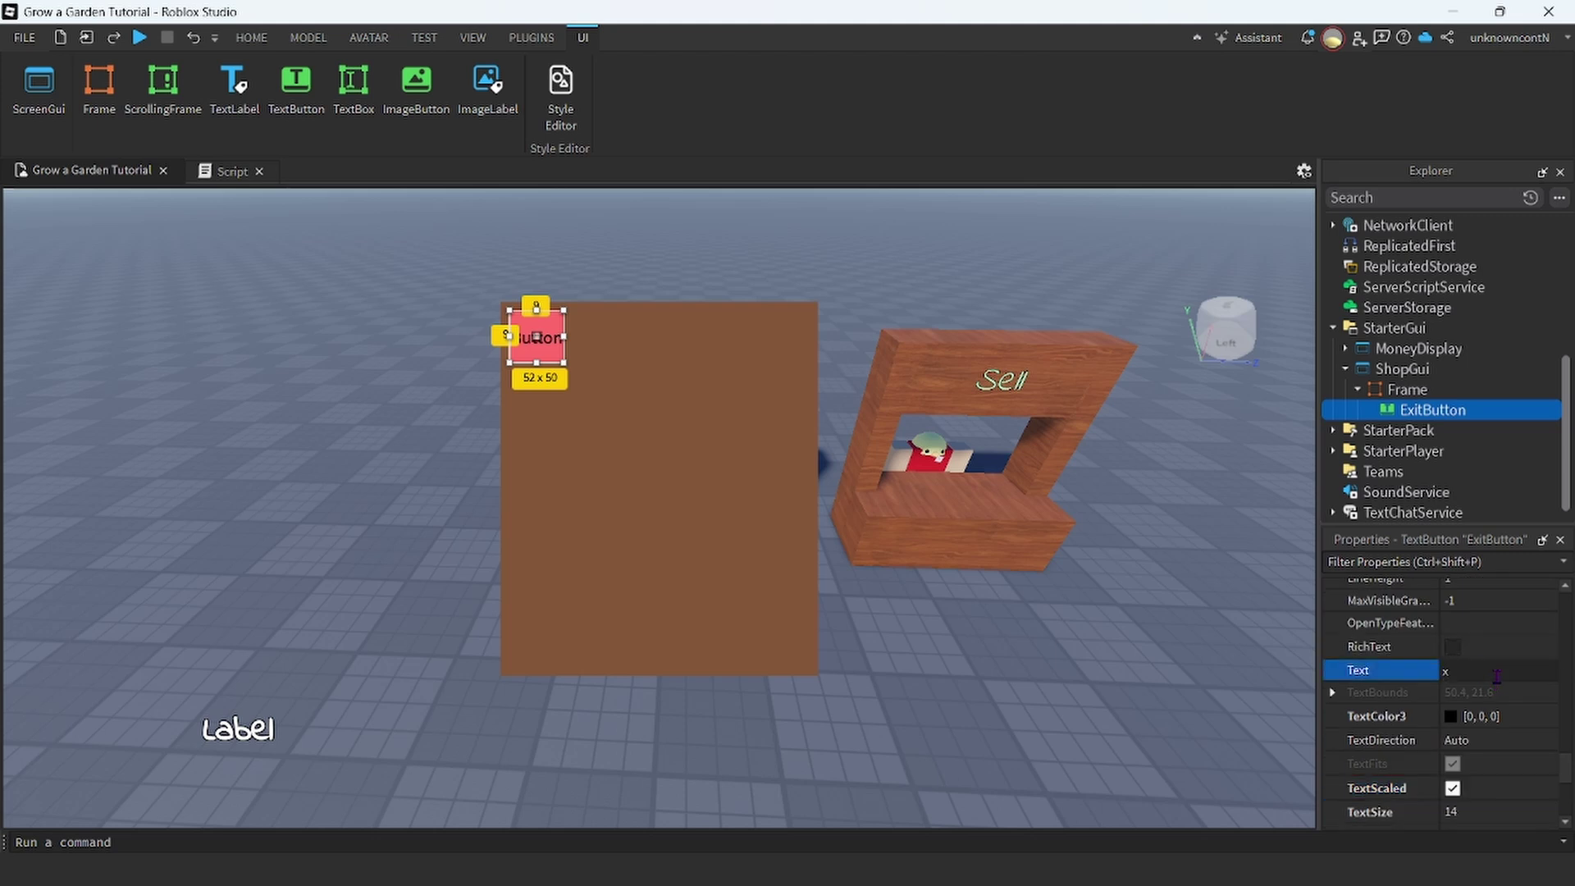
key(Return)
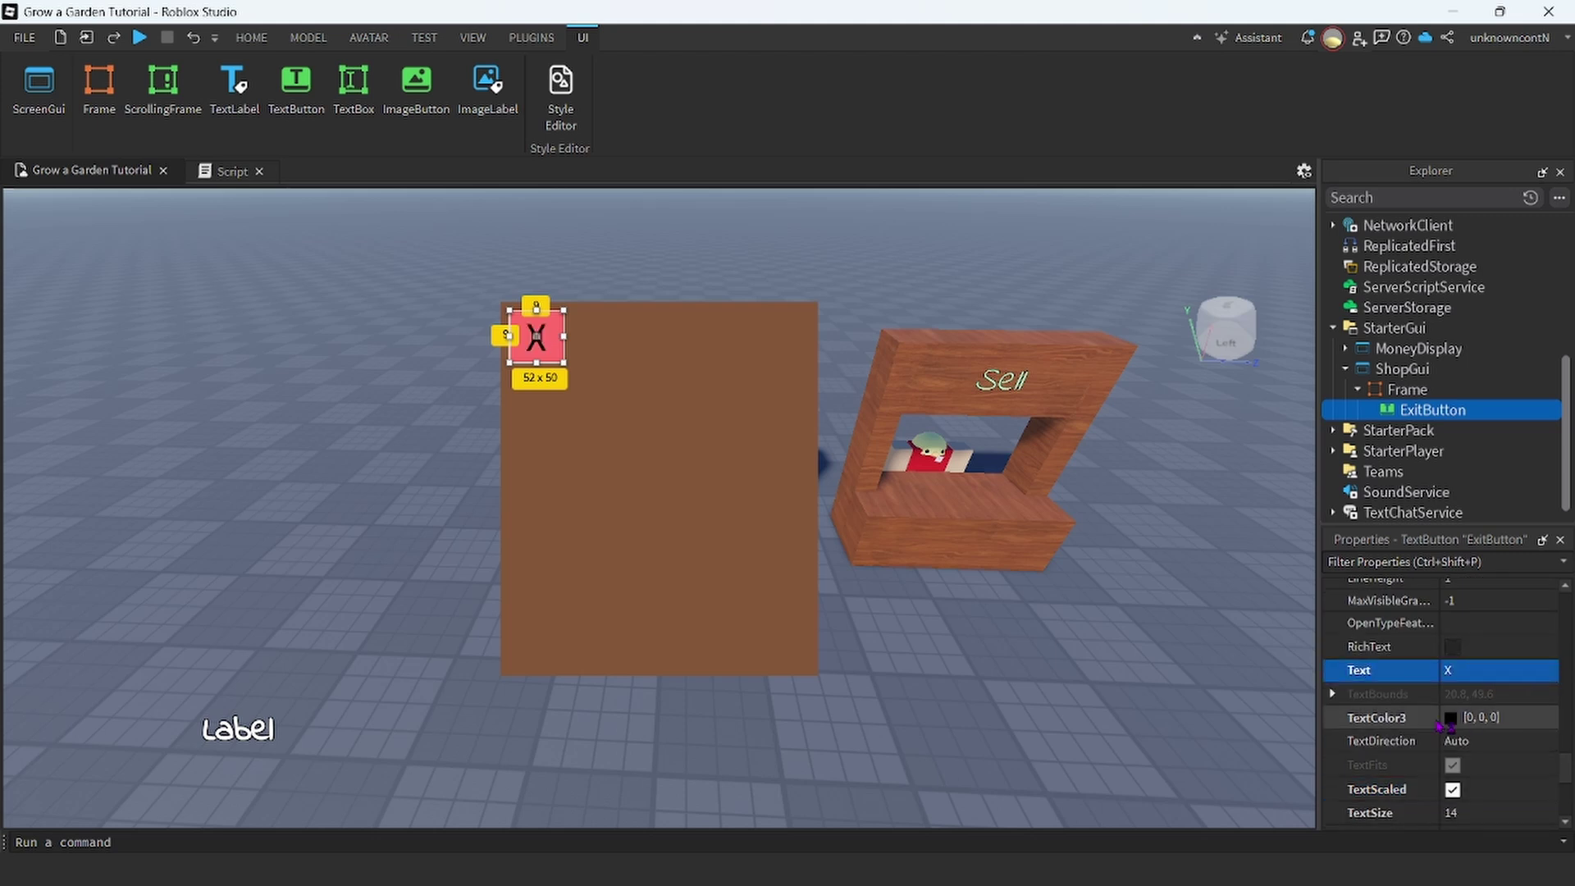
Set ExitButton's text color to white, RGB 255, 255, 255.
click(1451, 718)
click(1022, 277)
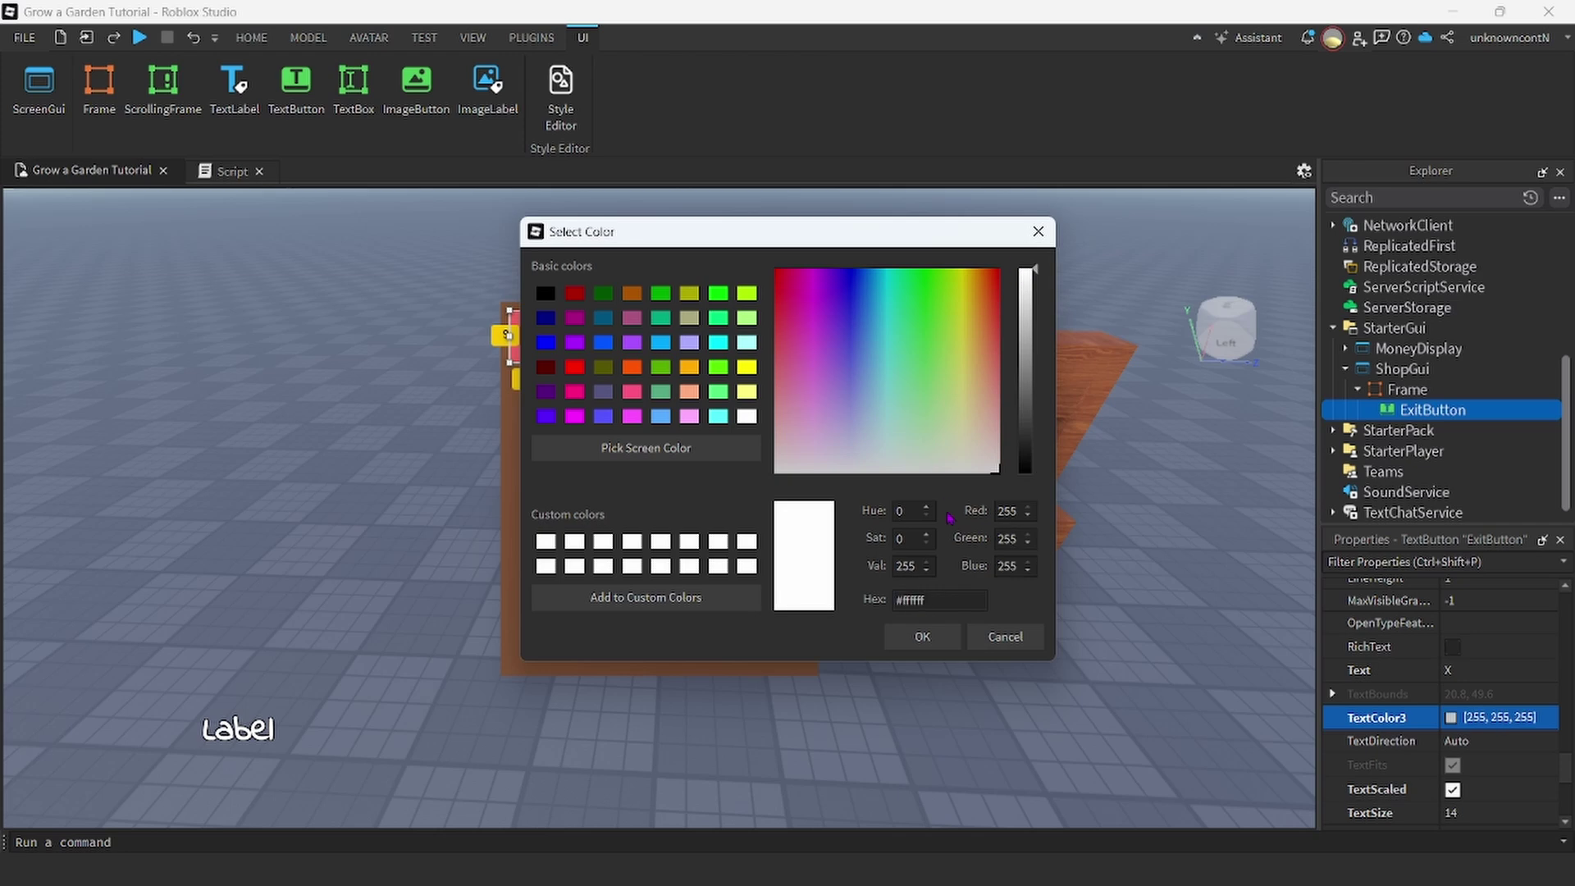
click(922, 638)
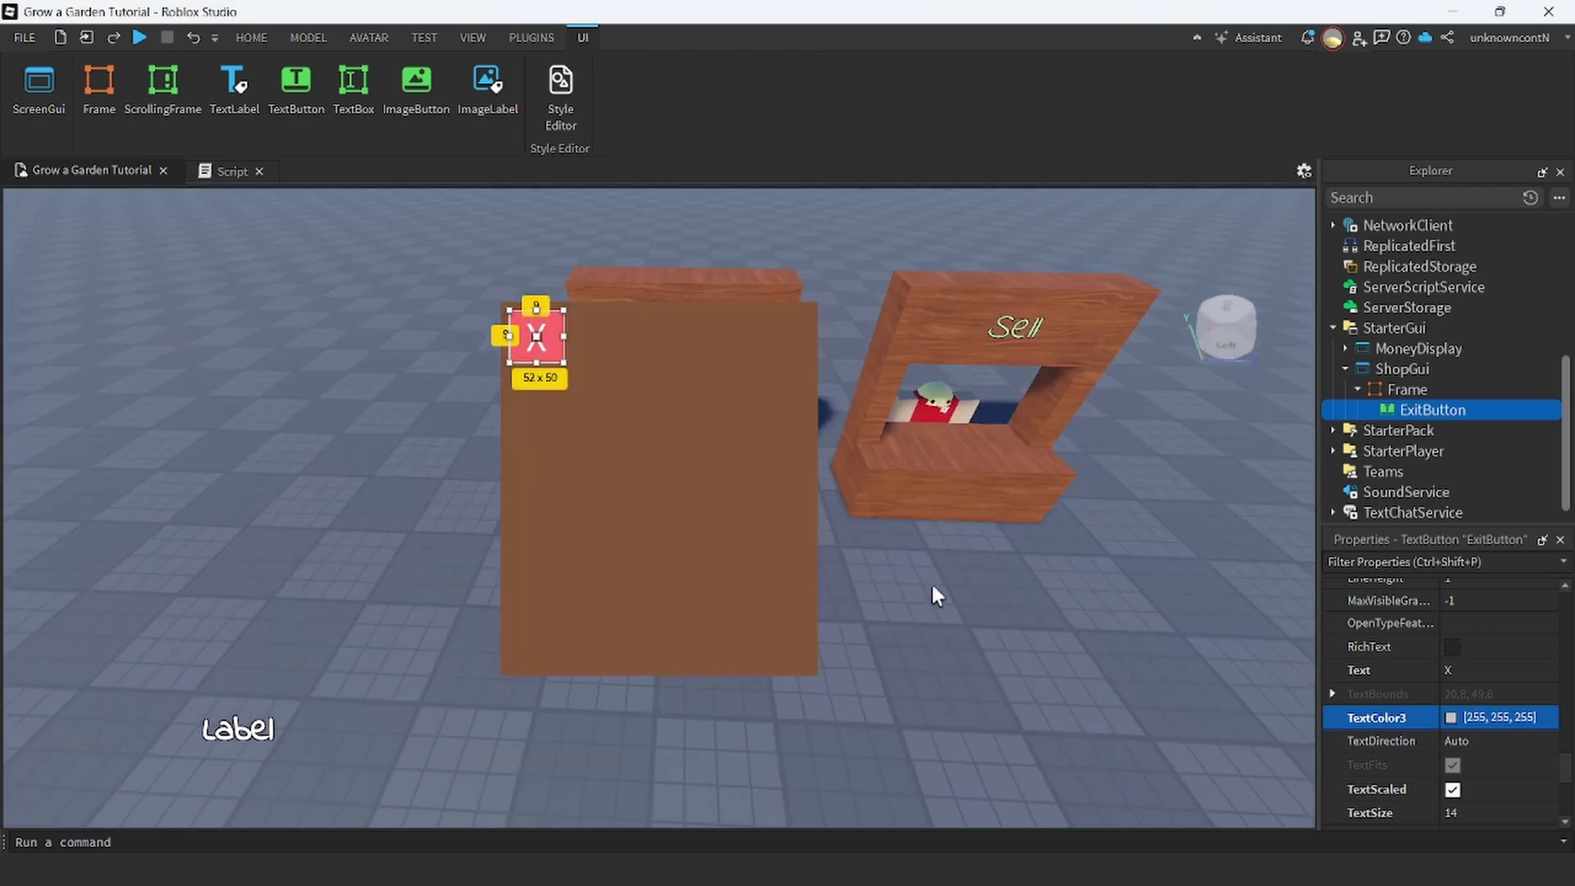
click(935, 585)
key(a)
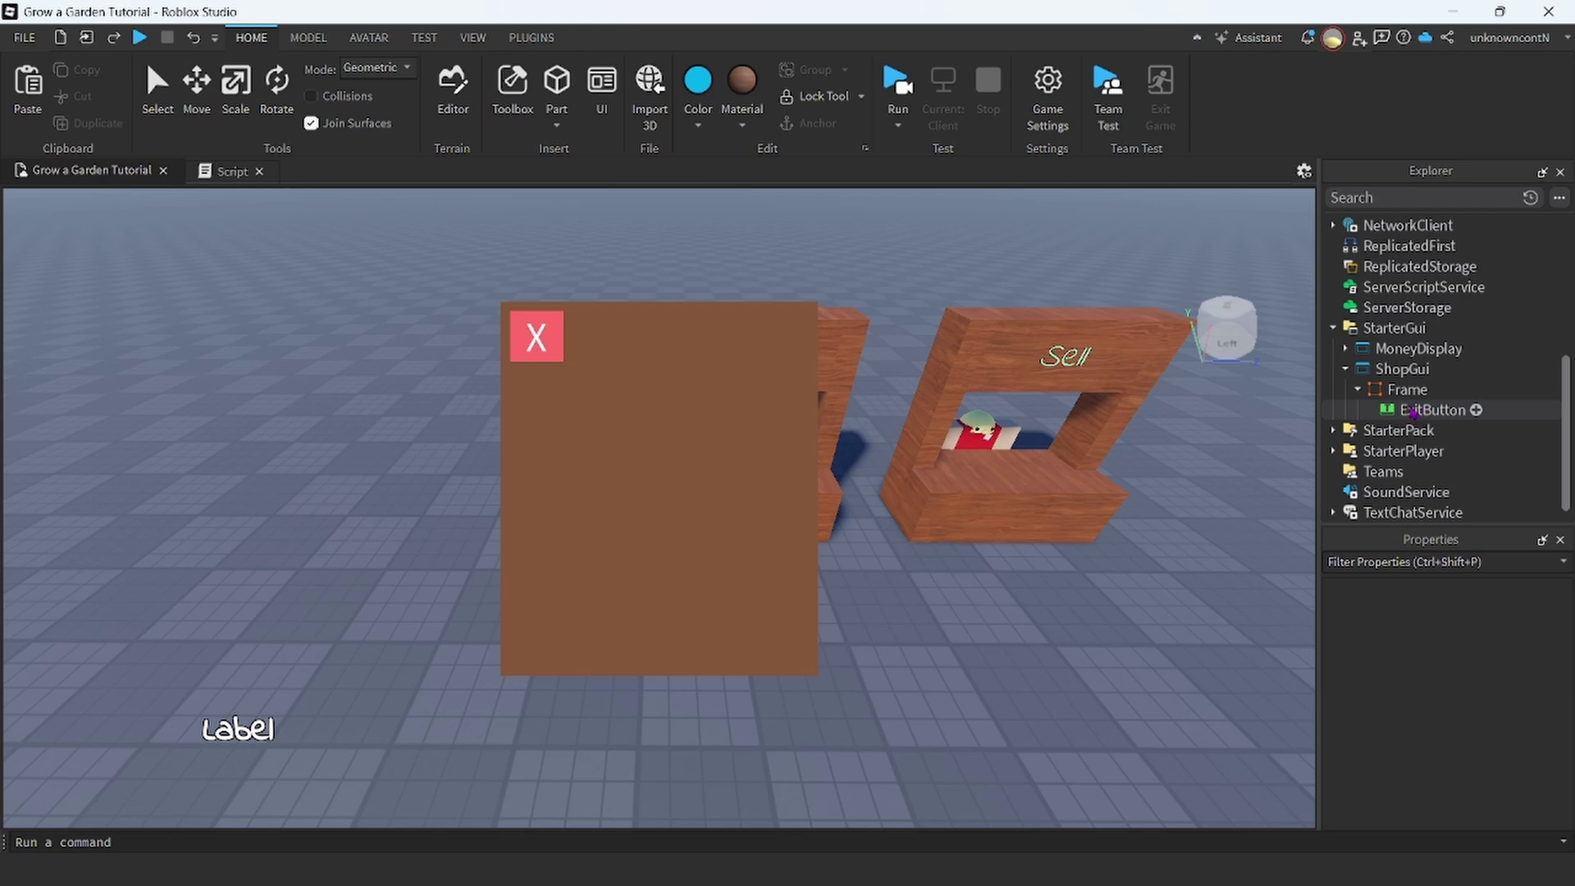
click(1406, 390)
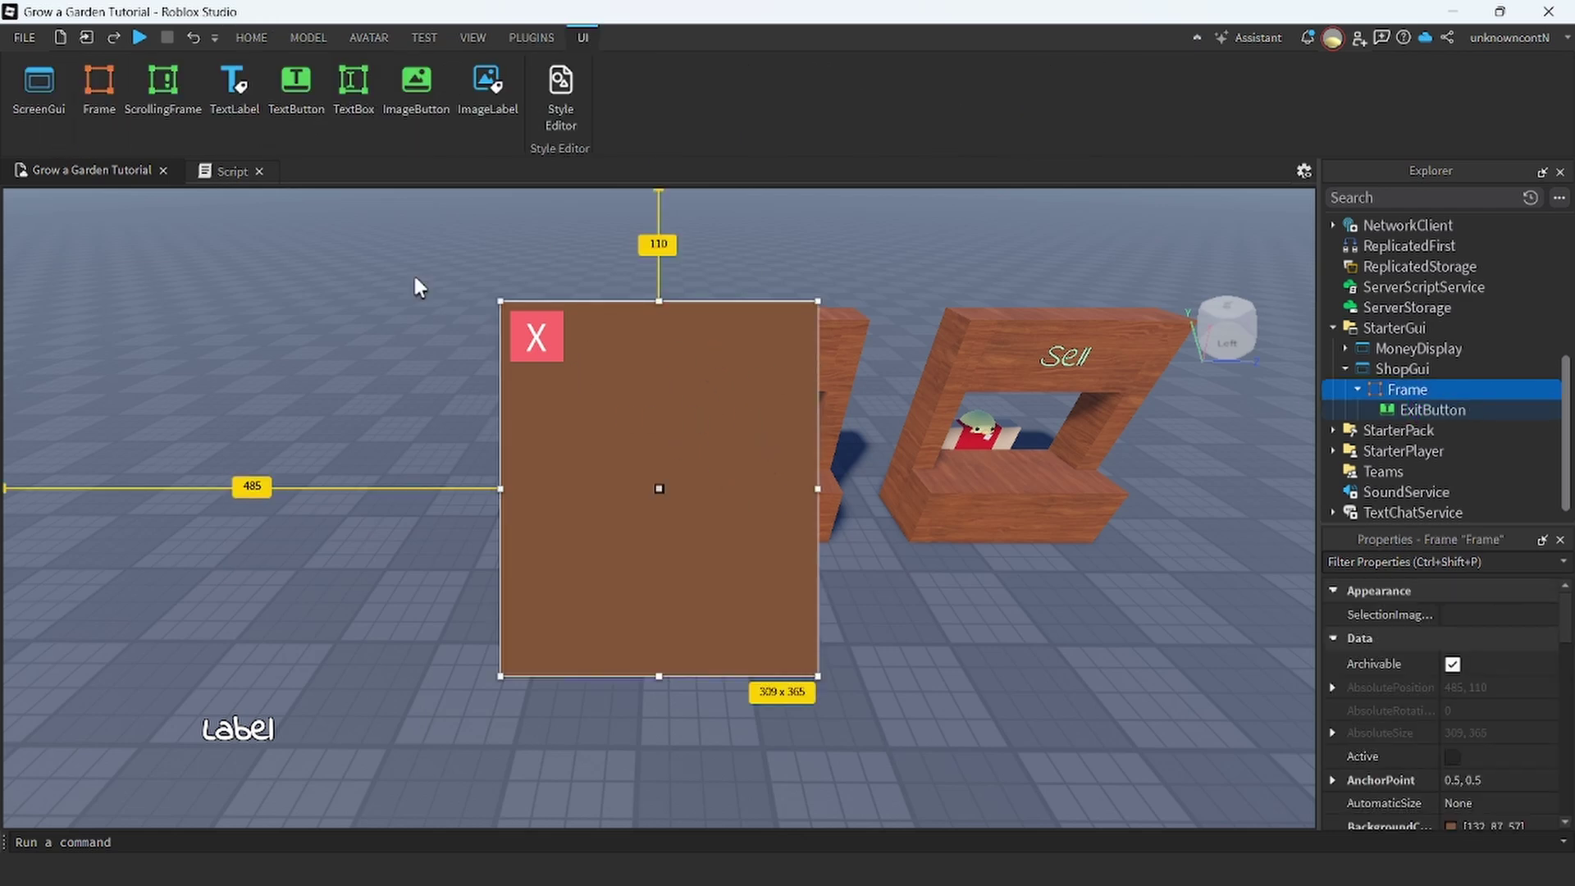
scroll(1378, 361, down, 1)
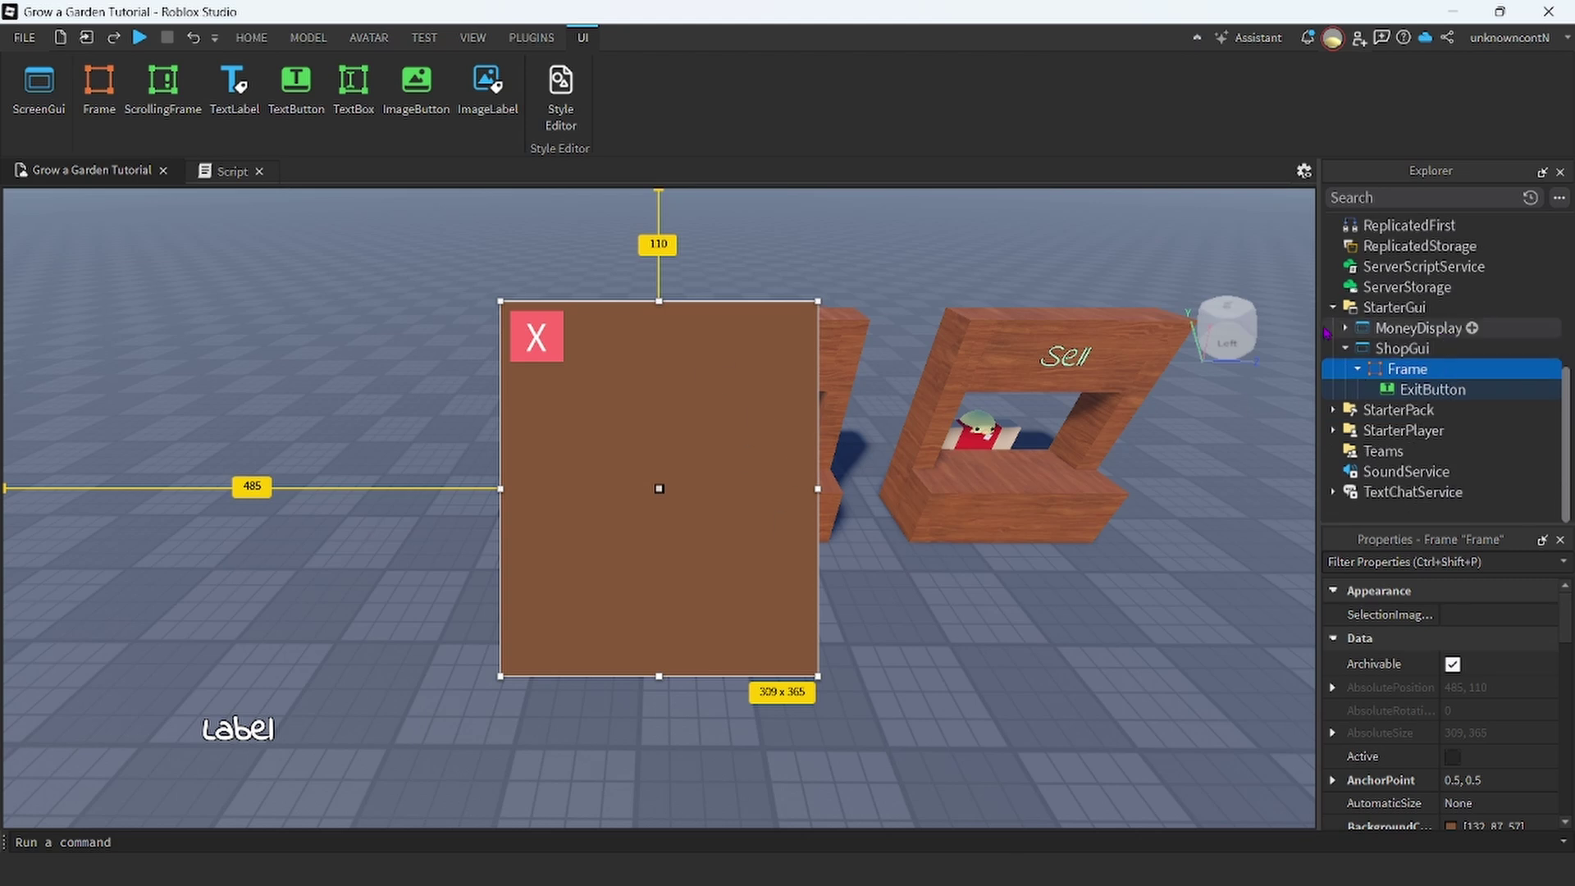
mouse_move(1371, 378)
right_drag(1175, 456, 1178, 456)
right_drag(953, 479, 957, 478)
scroll(1427, 378, up, 5)
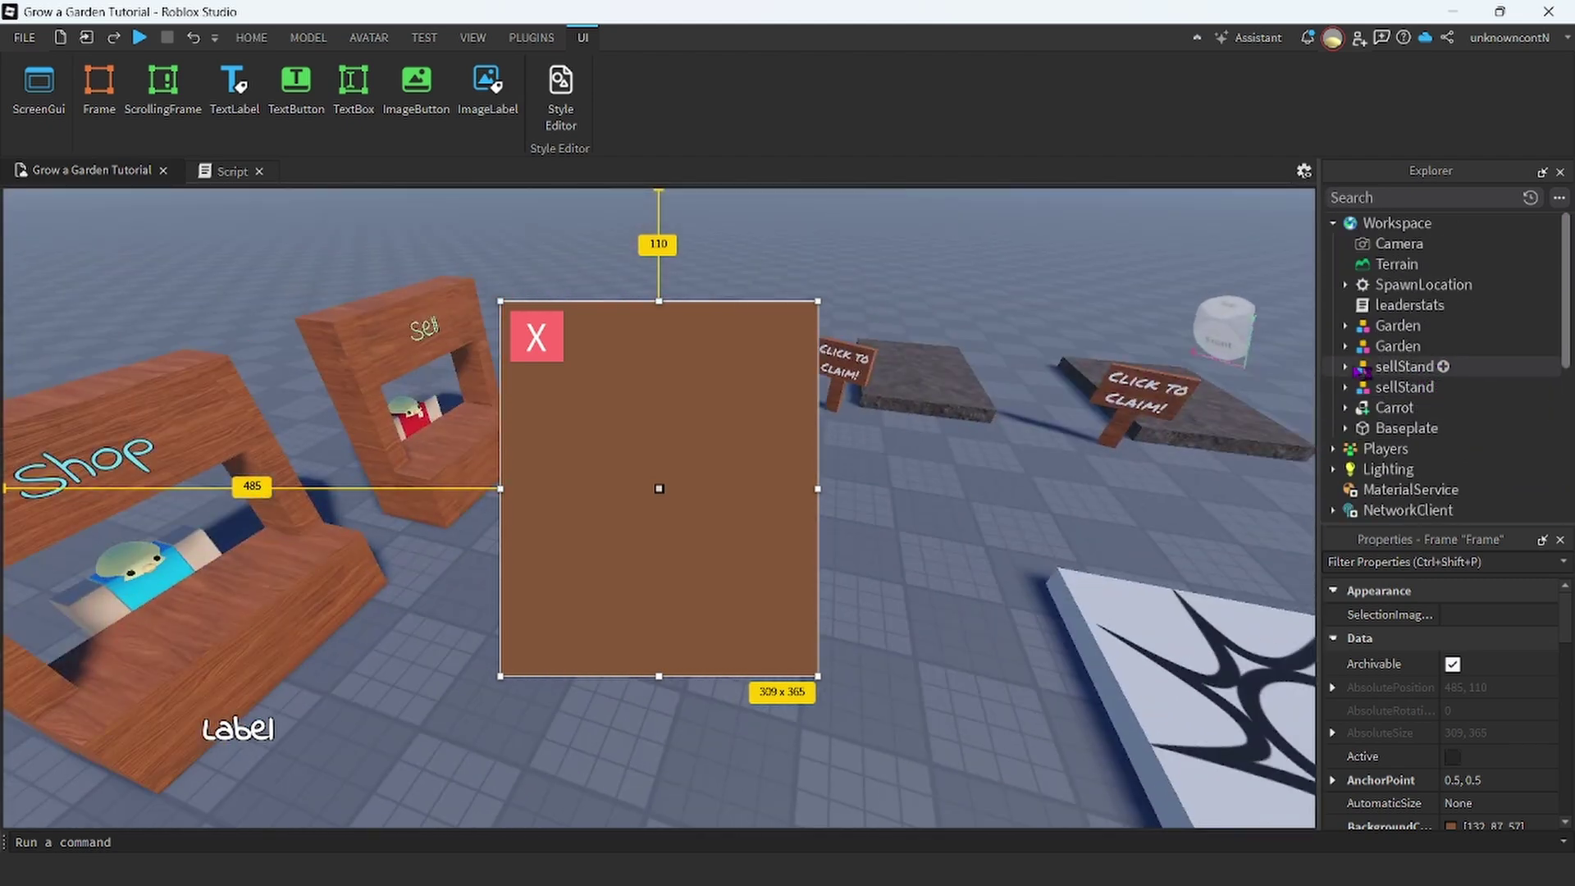
scroll(1427, 394, down, 3)
right_drag(1056, 541, 1055, 543)
scroll(1055, 543, up, 3)
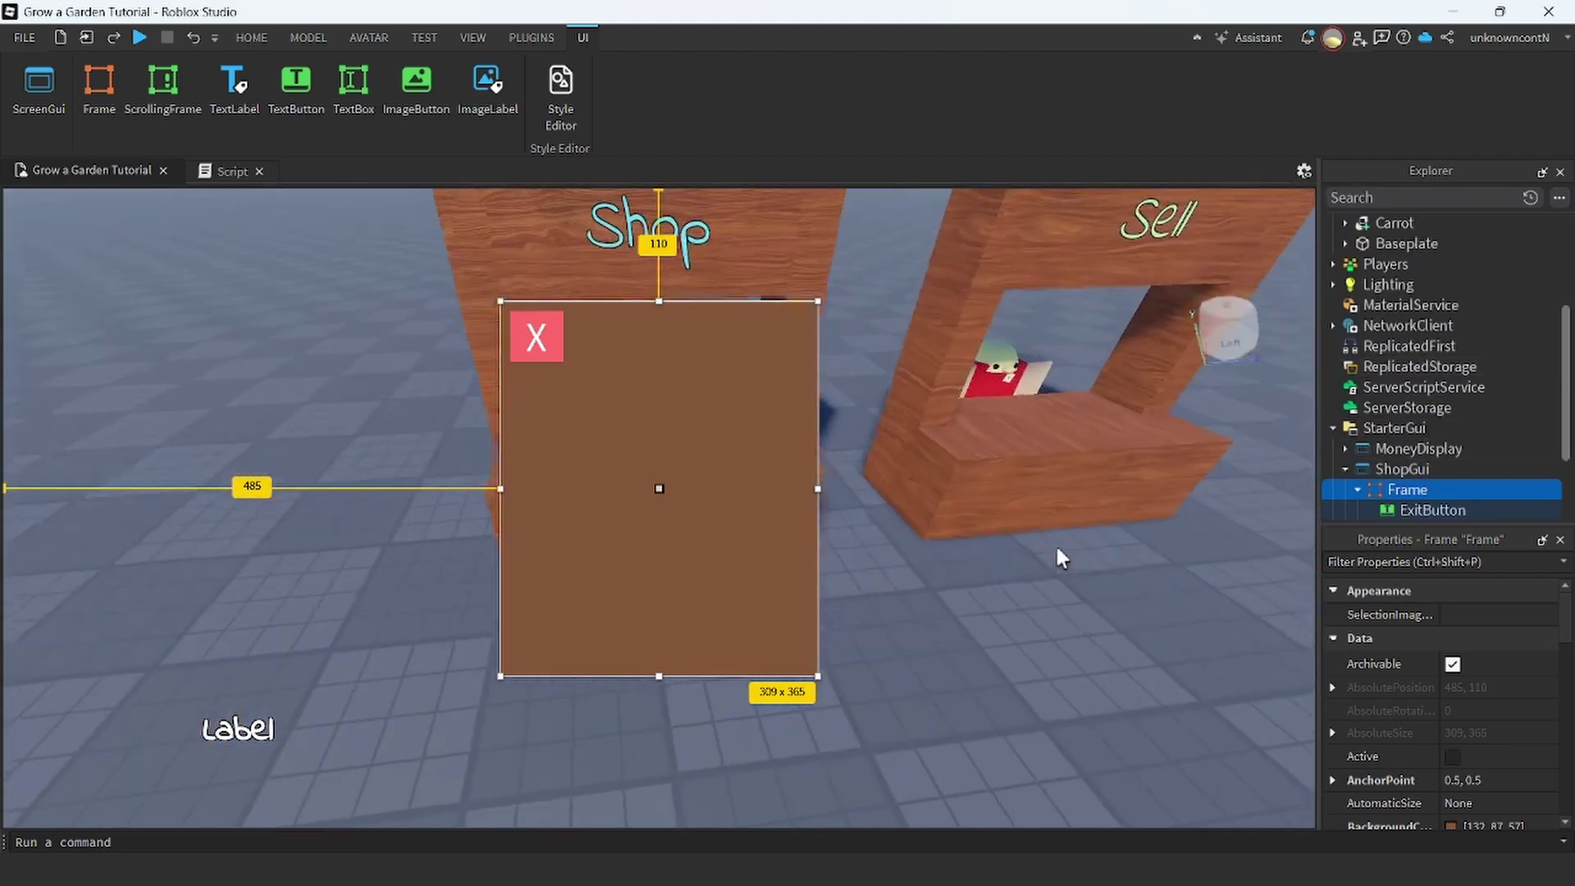
scroll(712, 486, down, 3)
right_drag(698, 372, 697, 373)
right_drag(936, 635, 937, 635)
scroll(937, 635, up, 2)
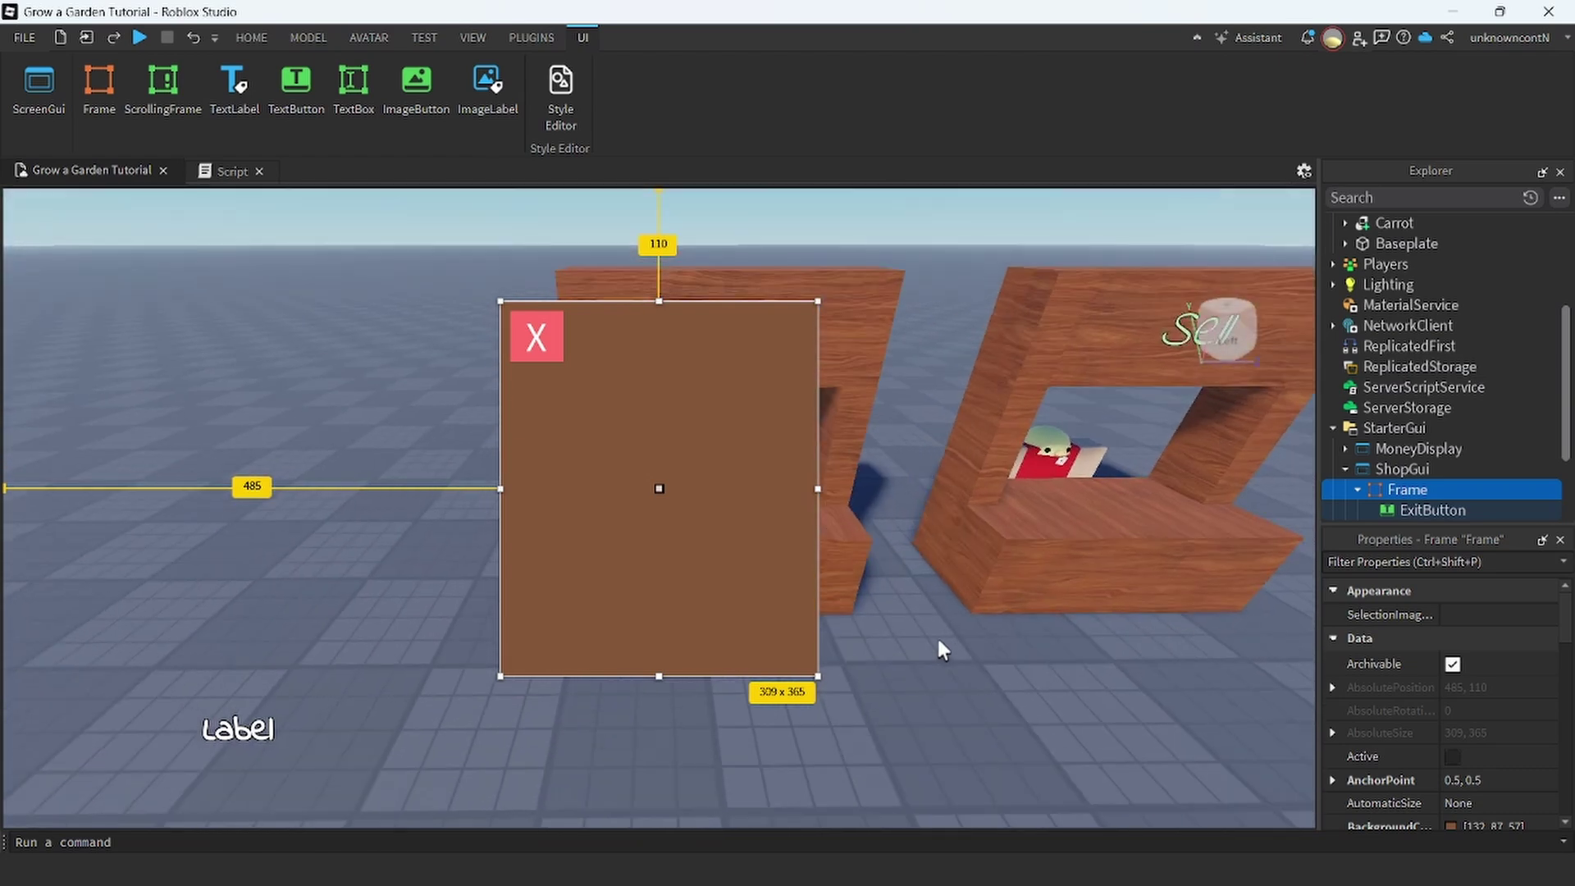
scroll(936, 634, down, 3)
scroll(938, 640, up, 3)
scroll(938, 643, down, 2)
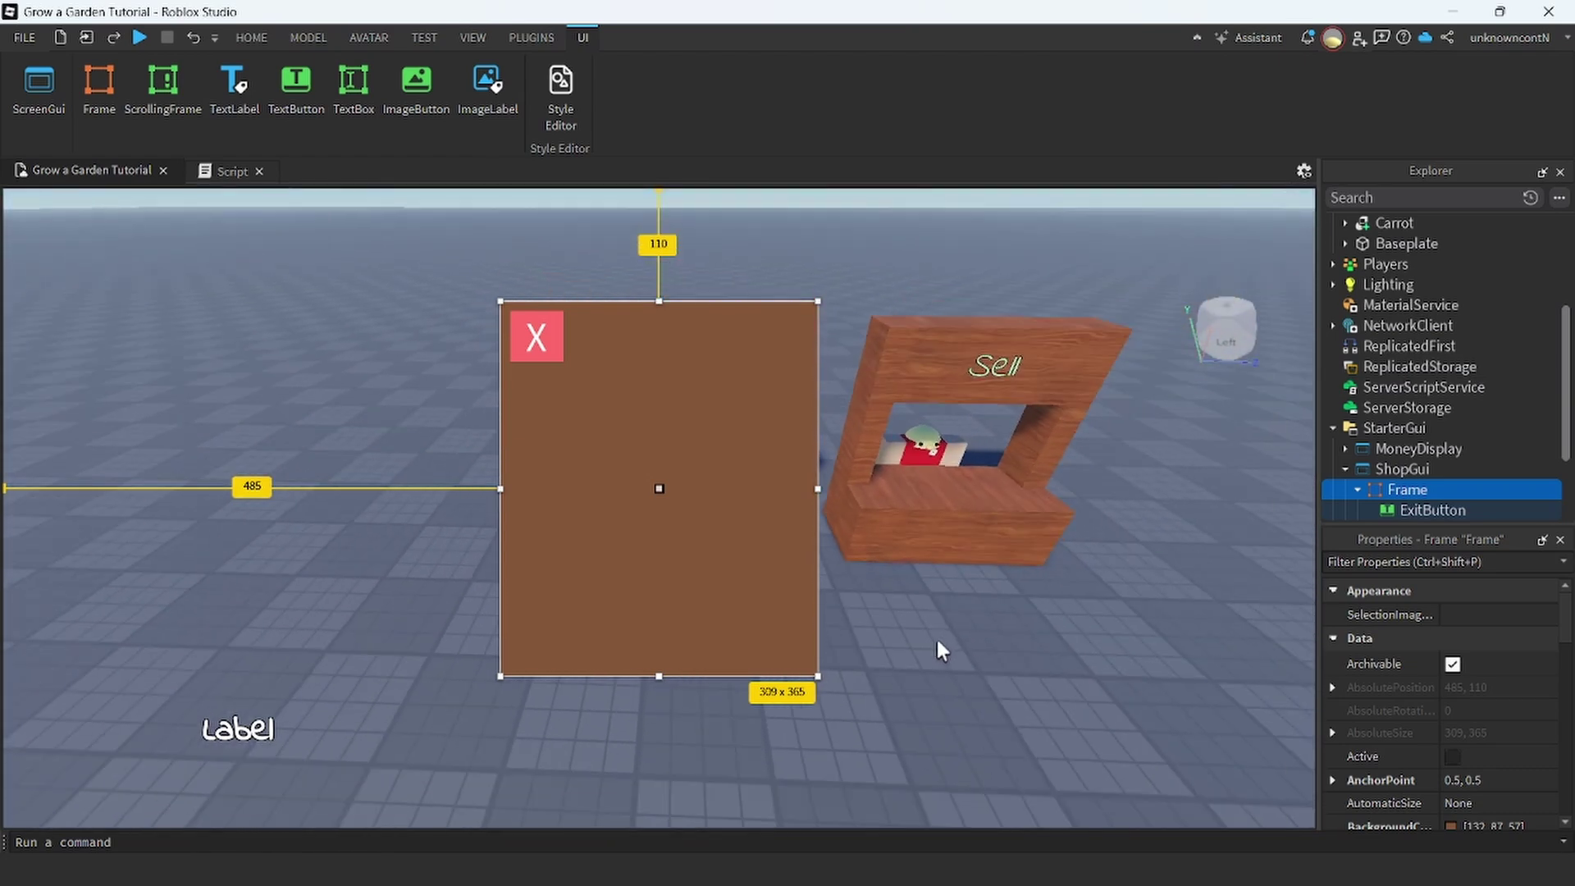
scroll(938, 640, up, 1)
scroll(1375, 389, down, 3)
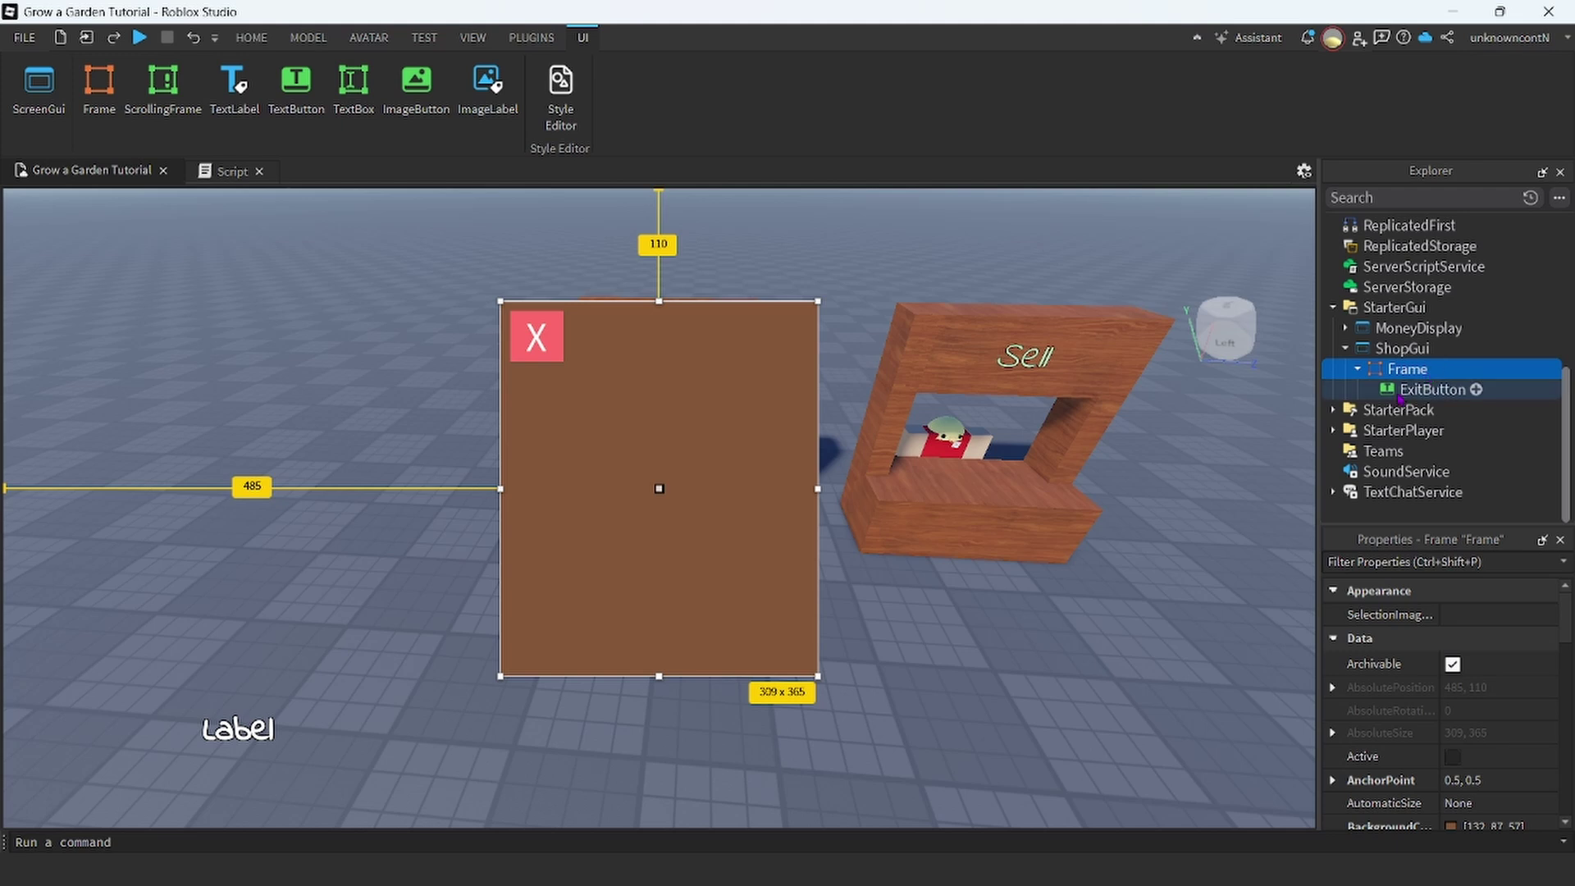
Insert a ScrollingFrame into the brown Frame and move it right of the Frame's center.
click(1429, 385)
click(1425, 371)
click(1439, 370)
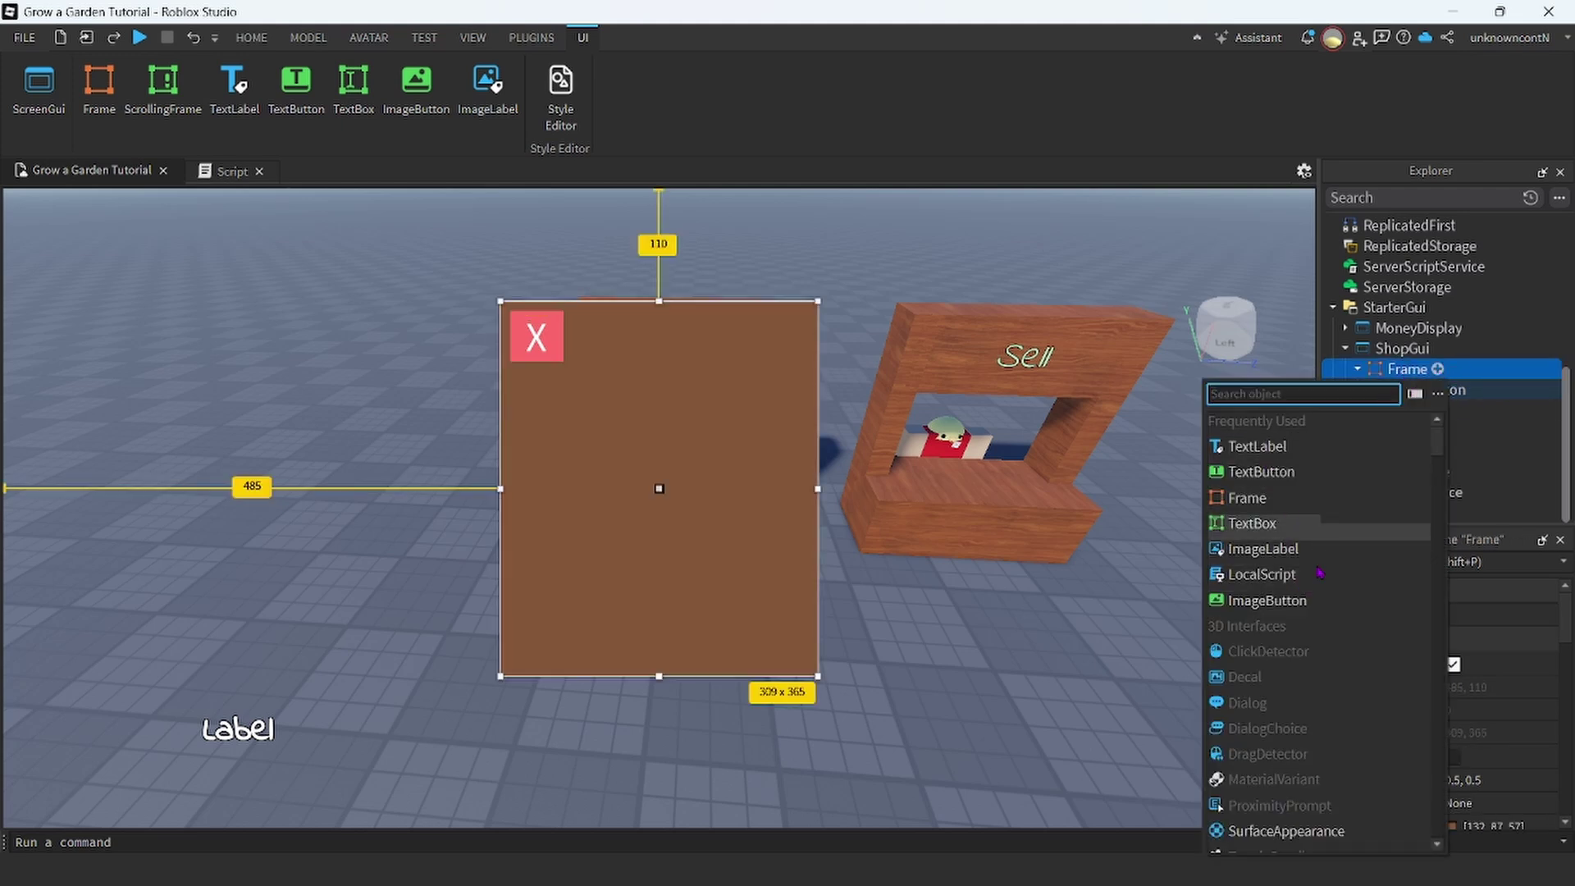
scroll(1312, 574, down, 5)
text(sc)
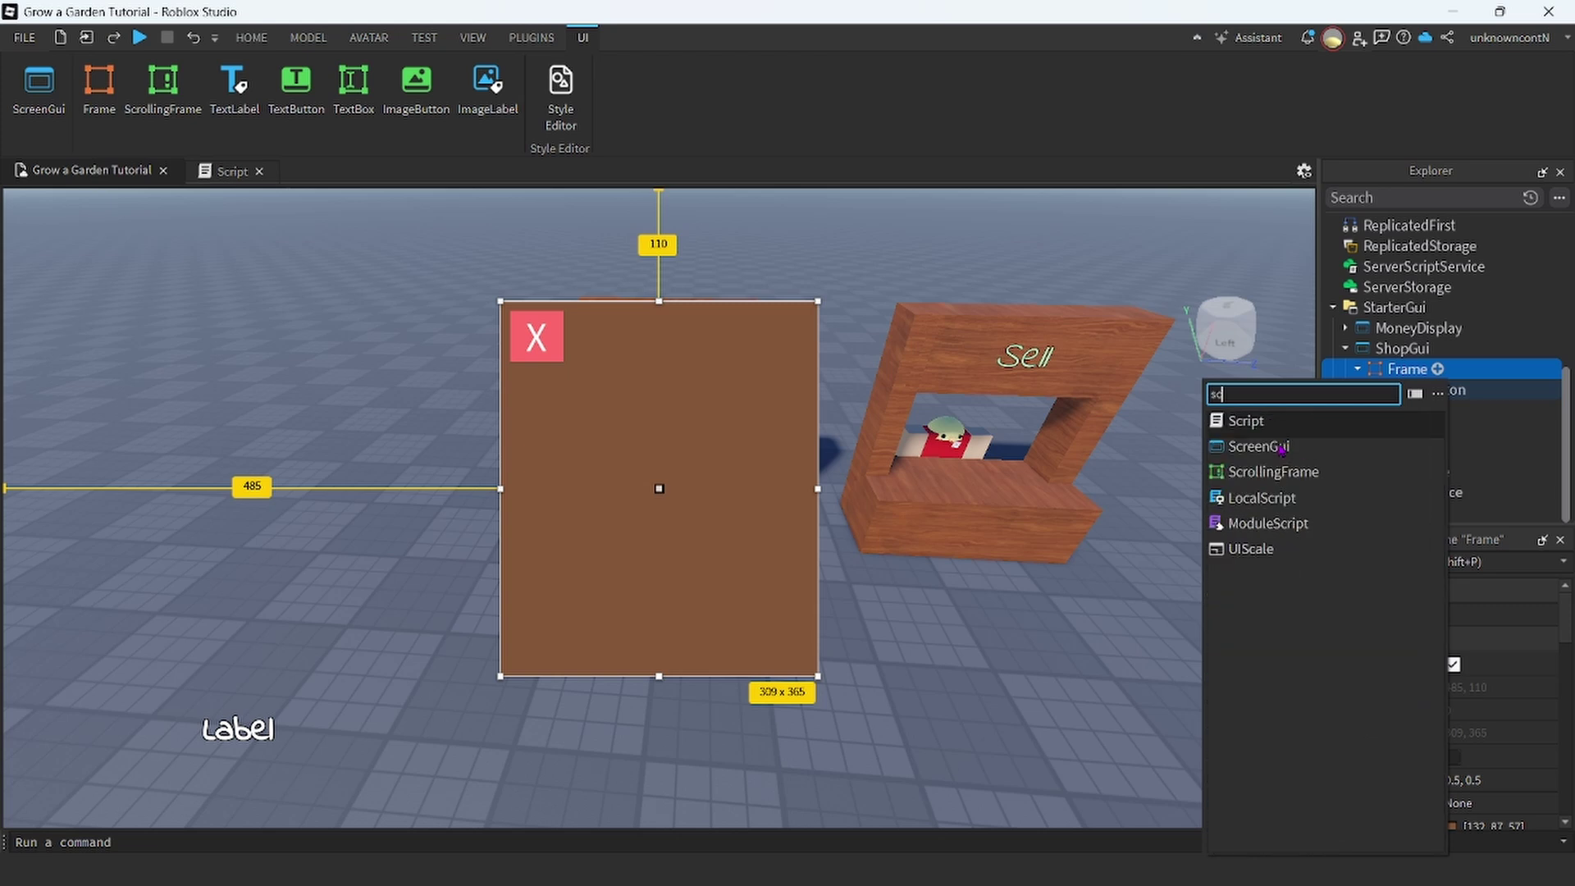
click(1275, 473)
drag(558, 359, 737, 481)
Set the ScrollingFrame's AnchorPoint to 0.5, 0.5.
click(1483, 780)
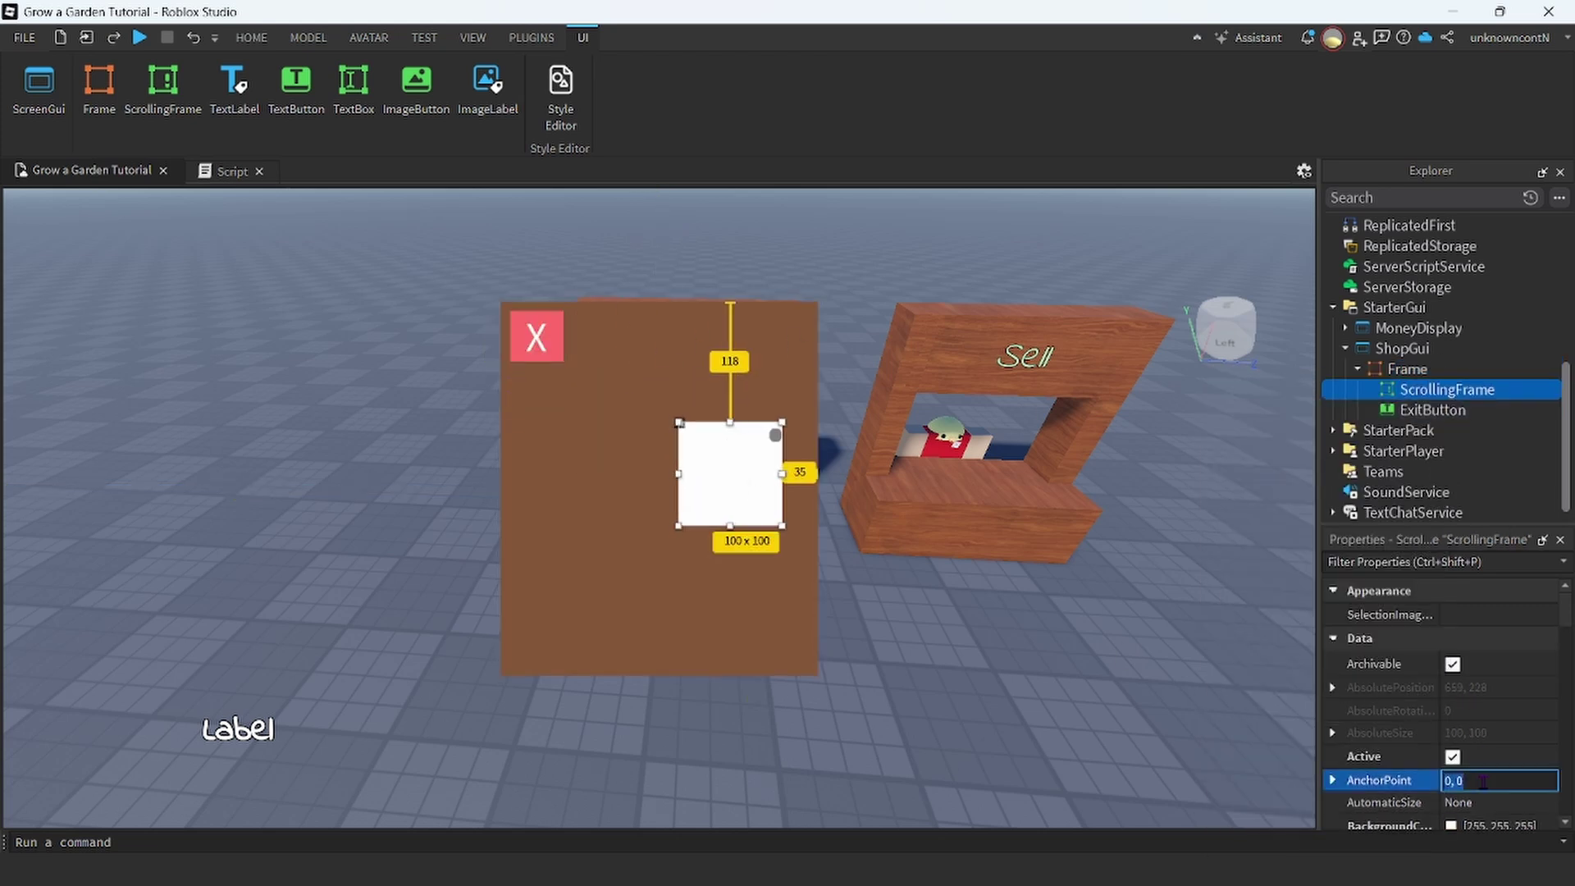
text(.5)
key(Return)
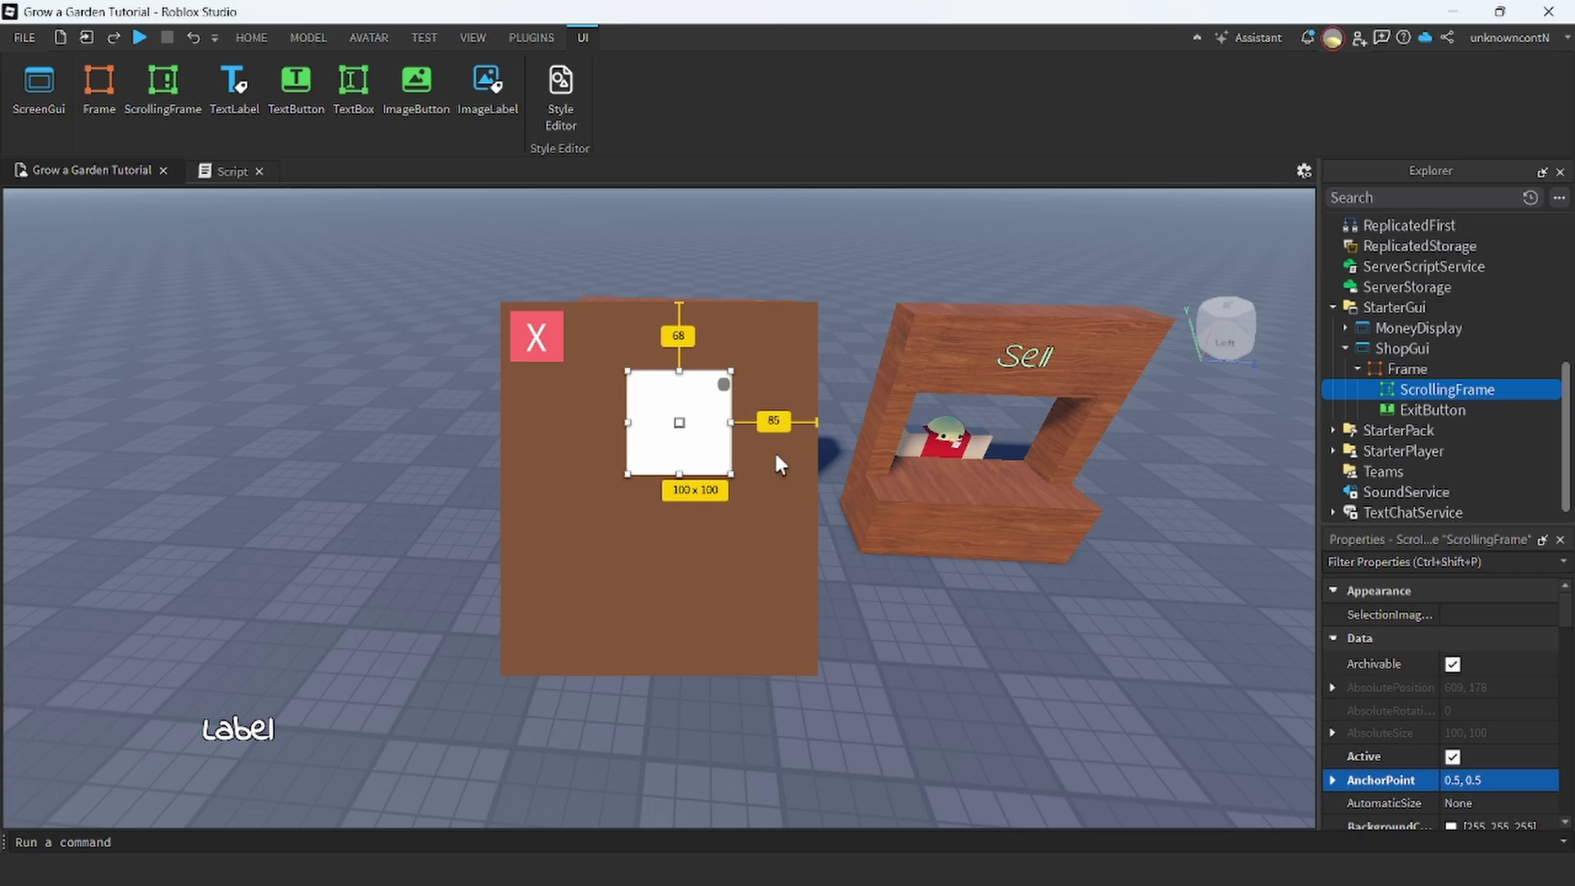
Enlarge the ScrollingFrame to about 218 x 258 pixels and center it horizontally in the Frame, below ExitButton.
drag(625, 376, 562, 385)
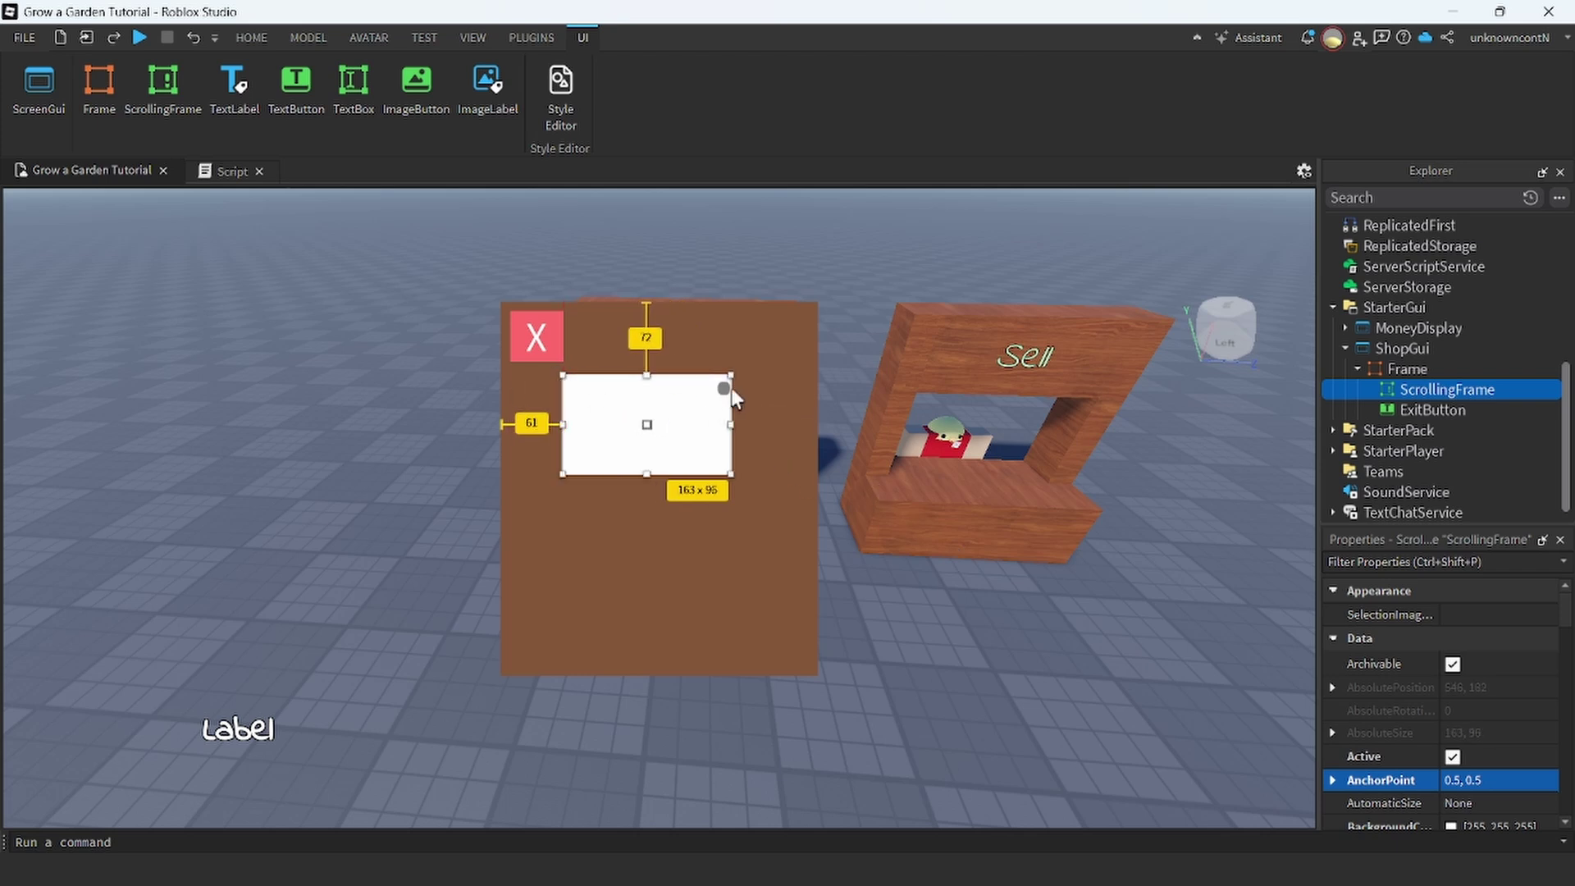
click(737, 435)
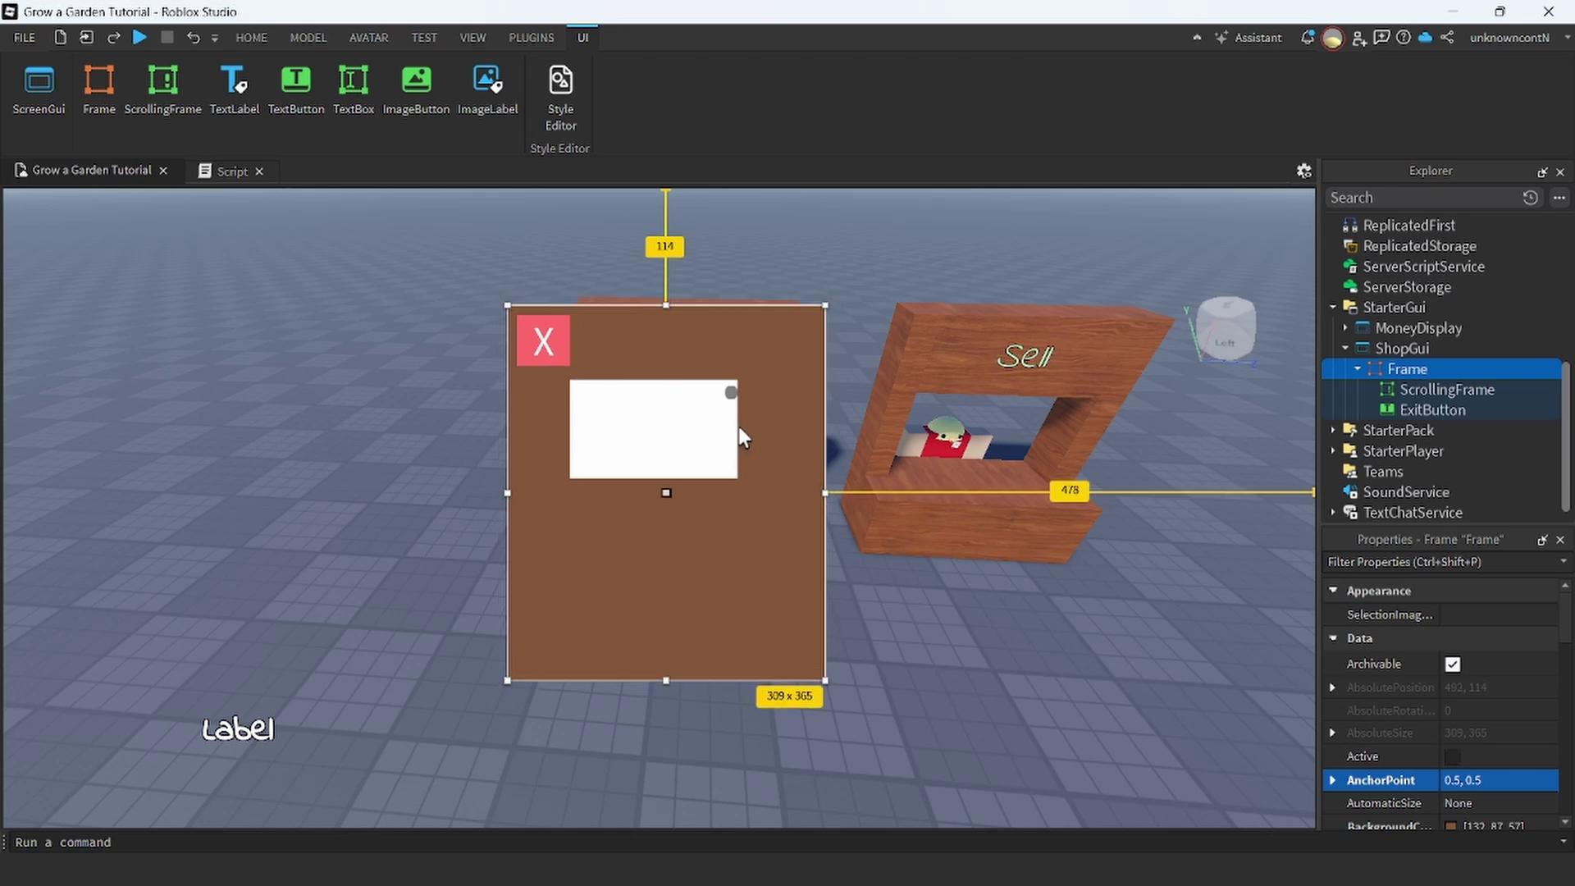
click(703, 441)
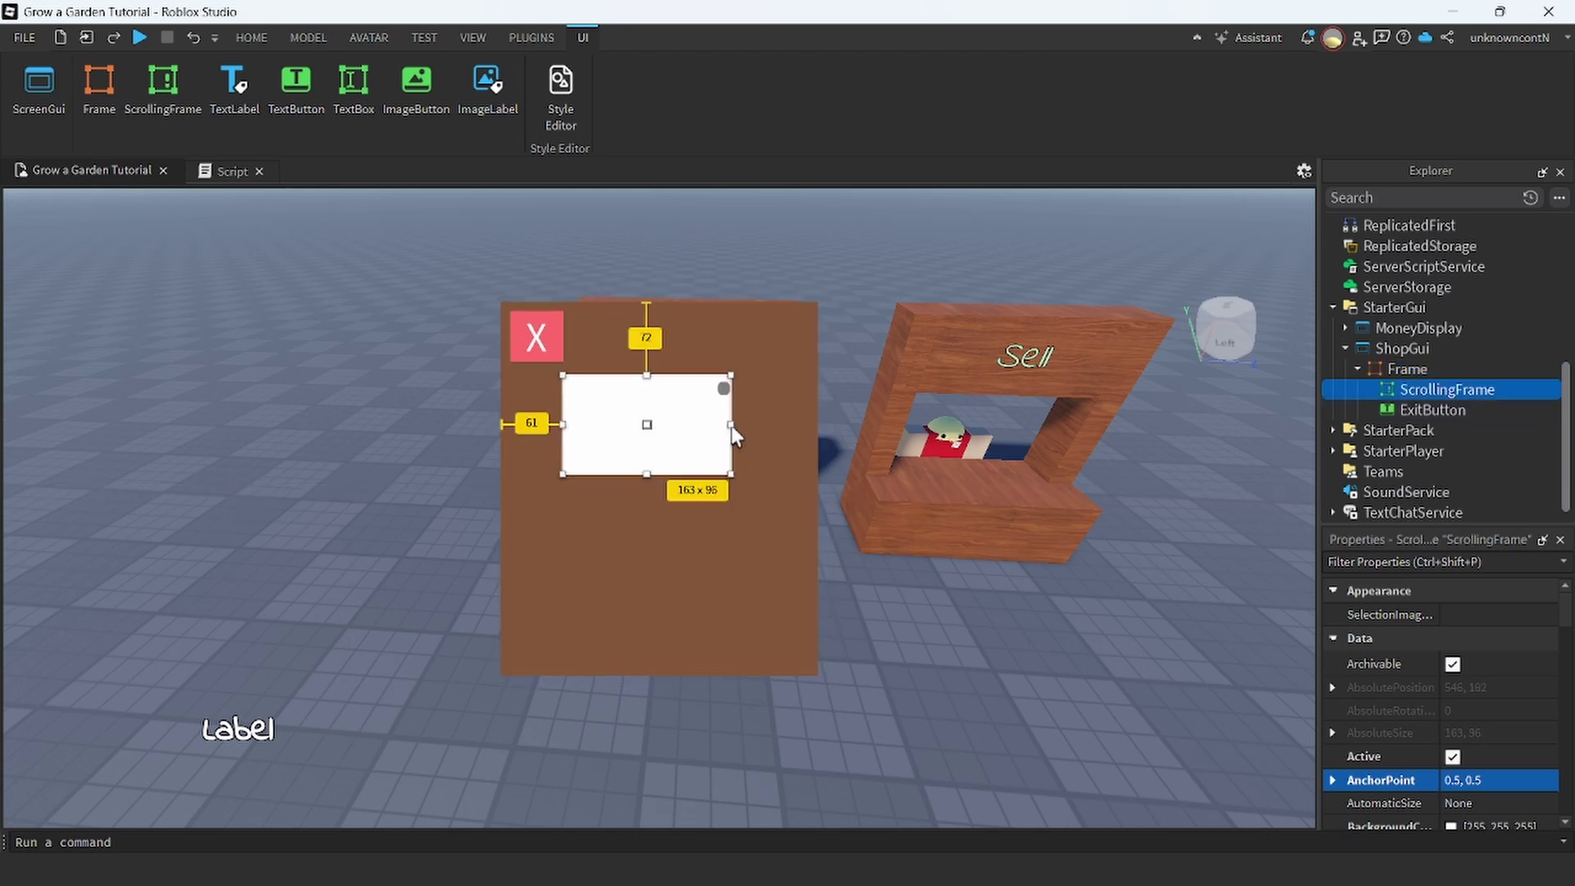
mouse_move(732, 435)
mouse_down()
mouse_move(780, 427)
mouse_move(707, 435)
mouse_up()
drag(659, 481, 703, 656)
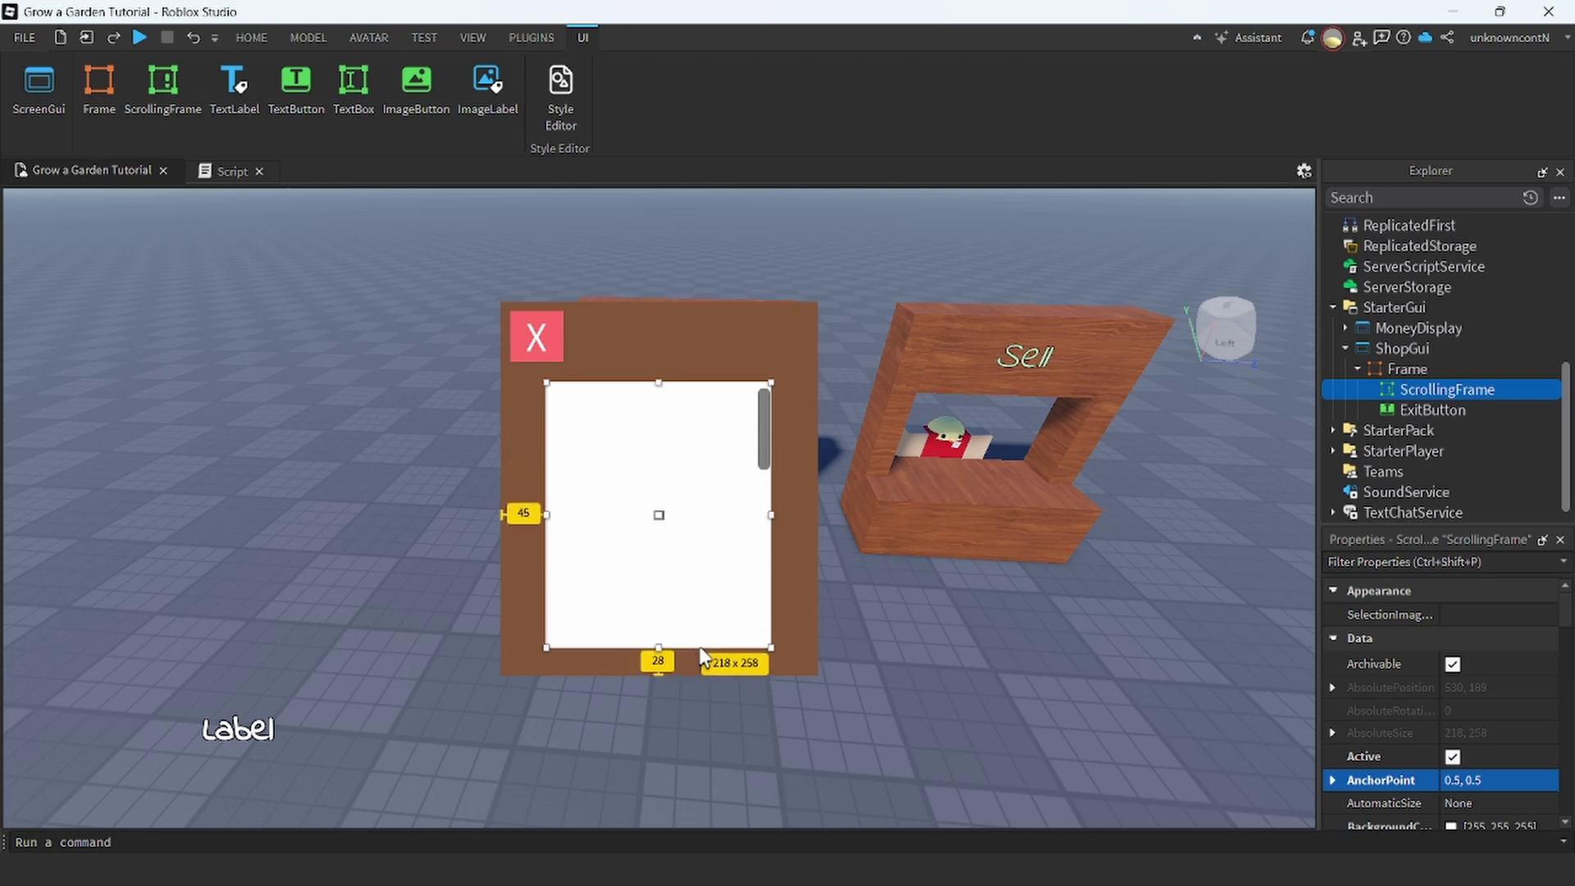
drag(700, 520, 707, 520)
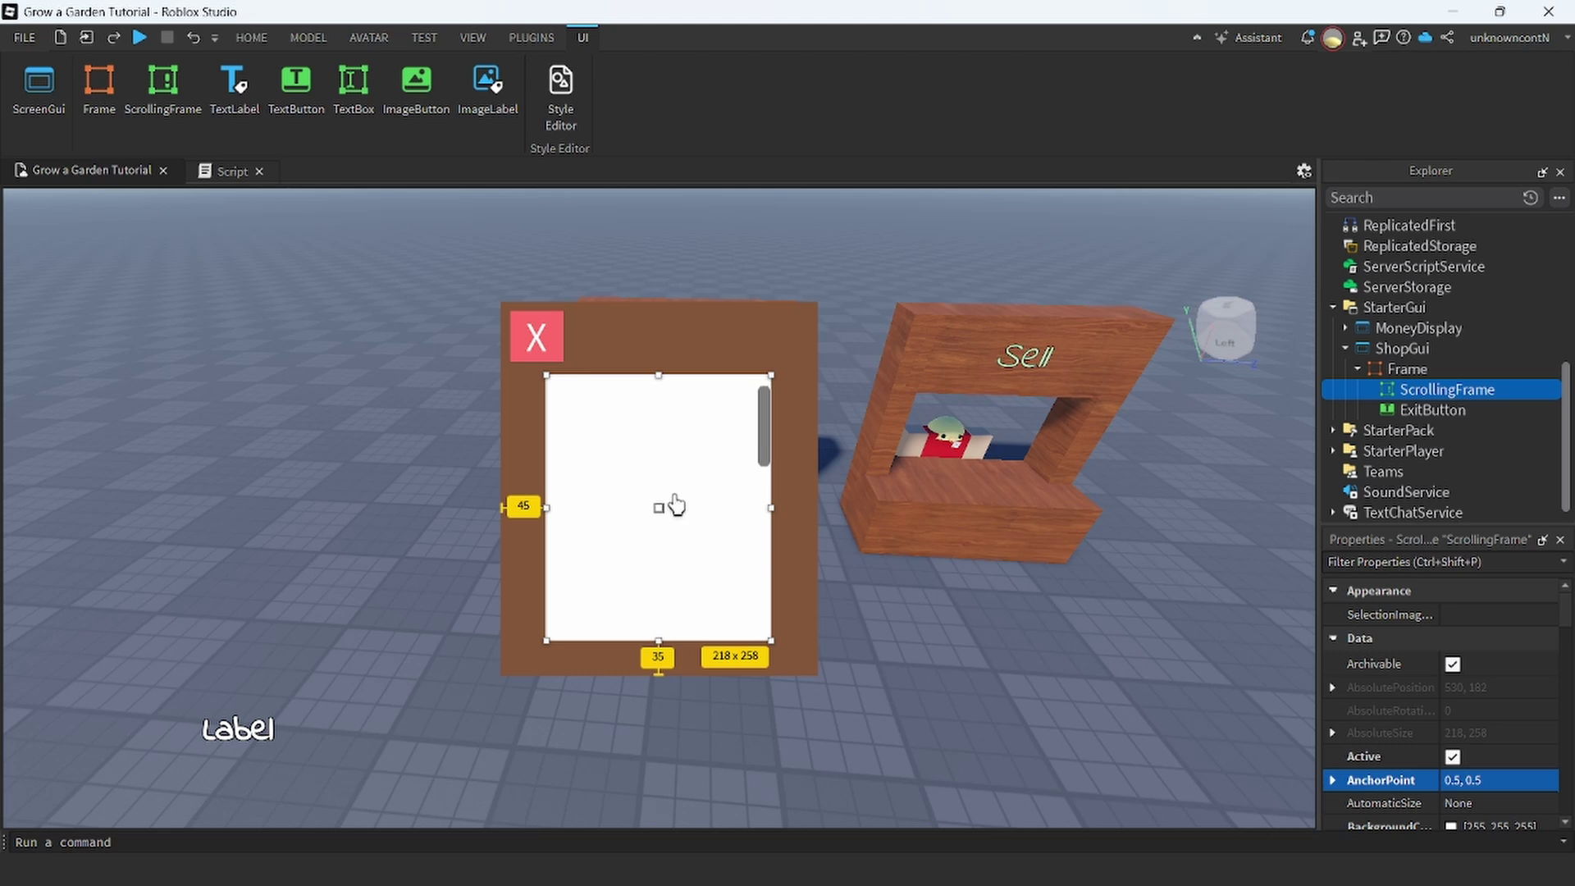
Set the ScrollingFrame's BackgroundTransparency to 0.5.
scroll(675, 503, down, 3)
scroll(674, 503, up, 3)
scroll(674, 503, down, 3)
scroll(675, 502, up, 3)
scroll(1464, 742, down, 3)
scroll(1464, 742, down, 2)
click(1473, 648)
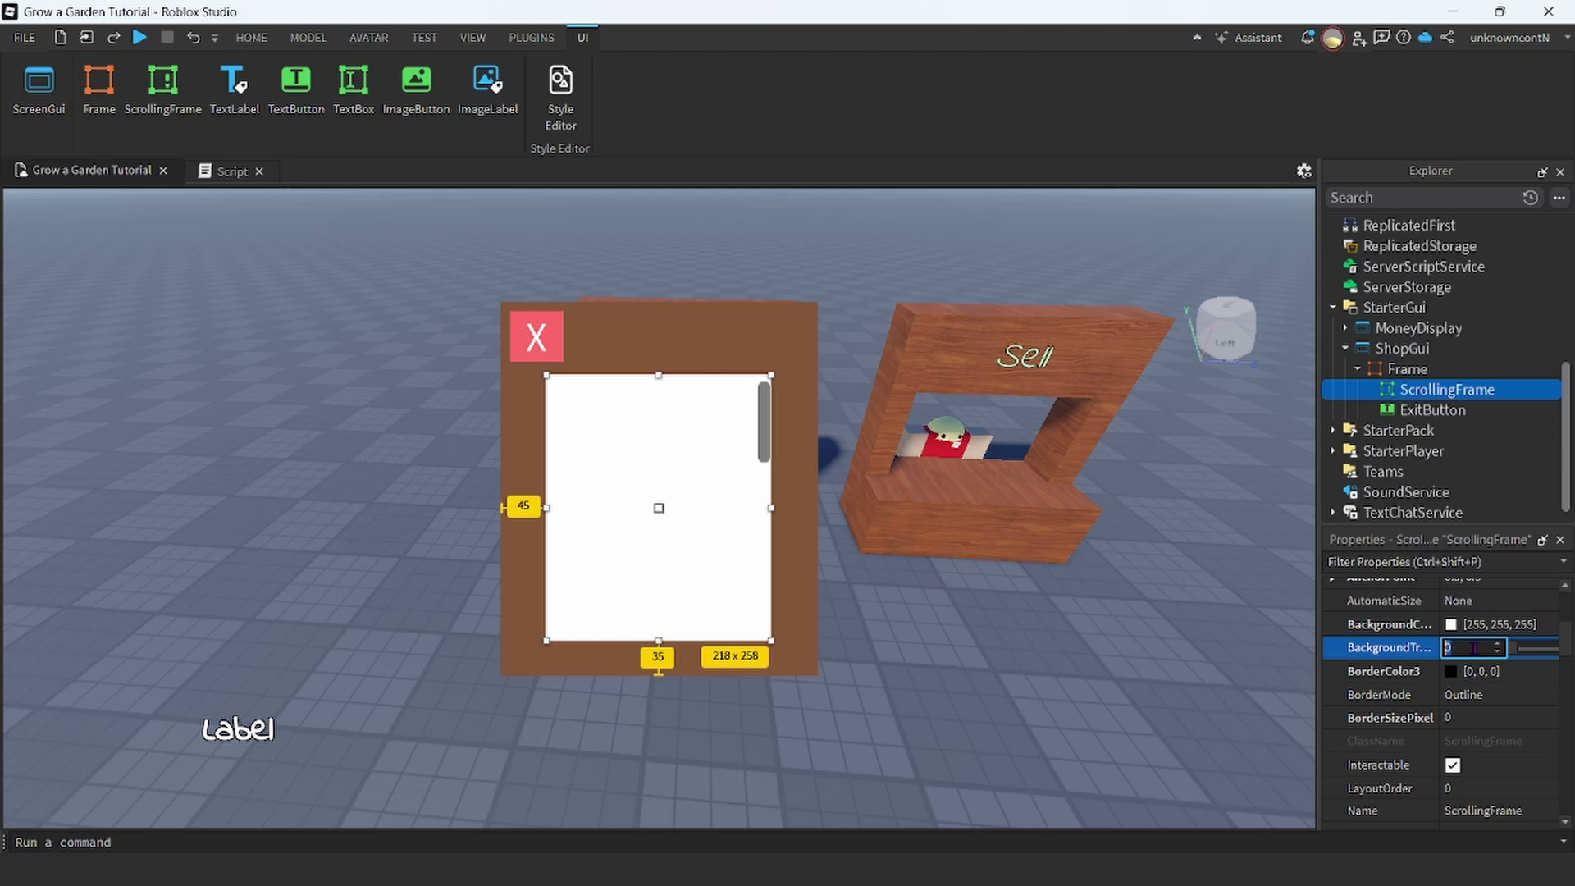
text(.5)
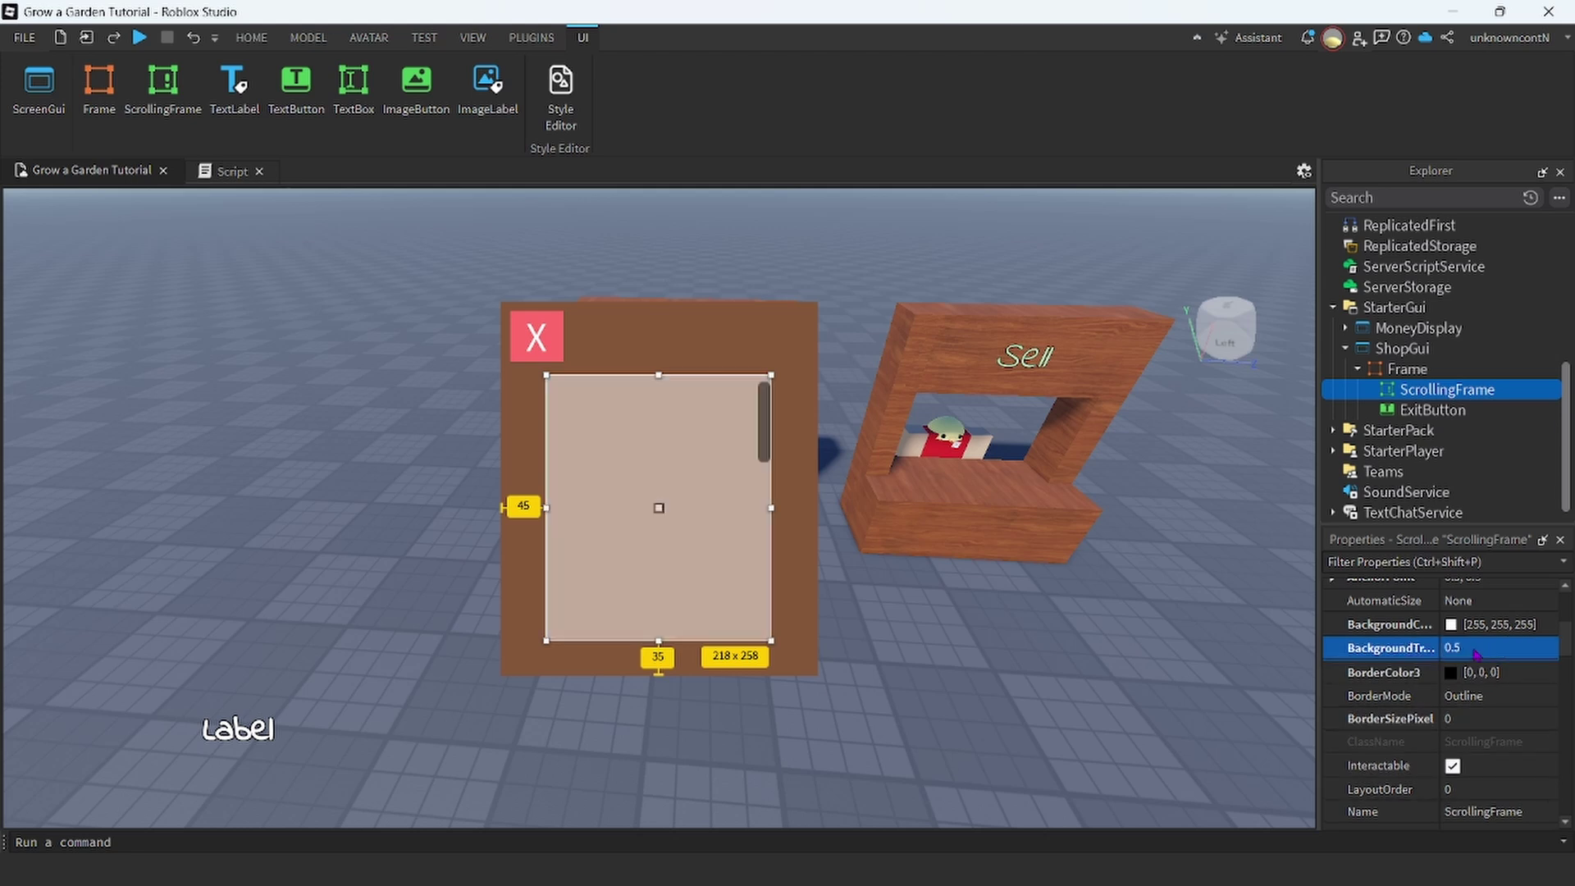
click(844, 668)
scroll(716, 555, down, 2)
scroll(716, 556, up, 3)
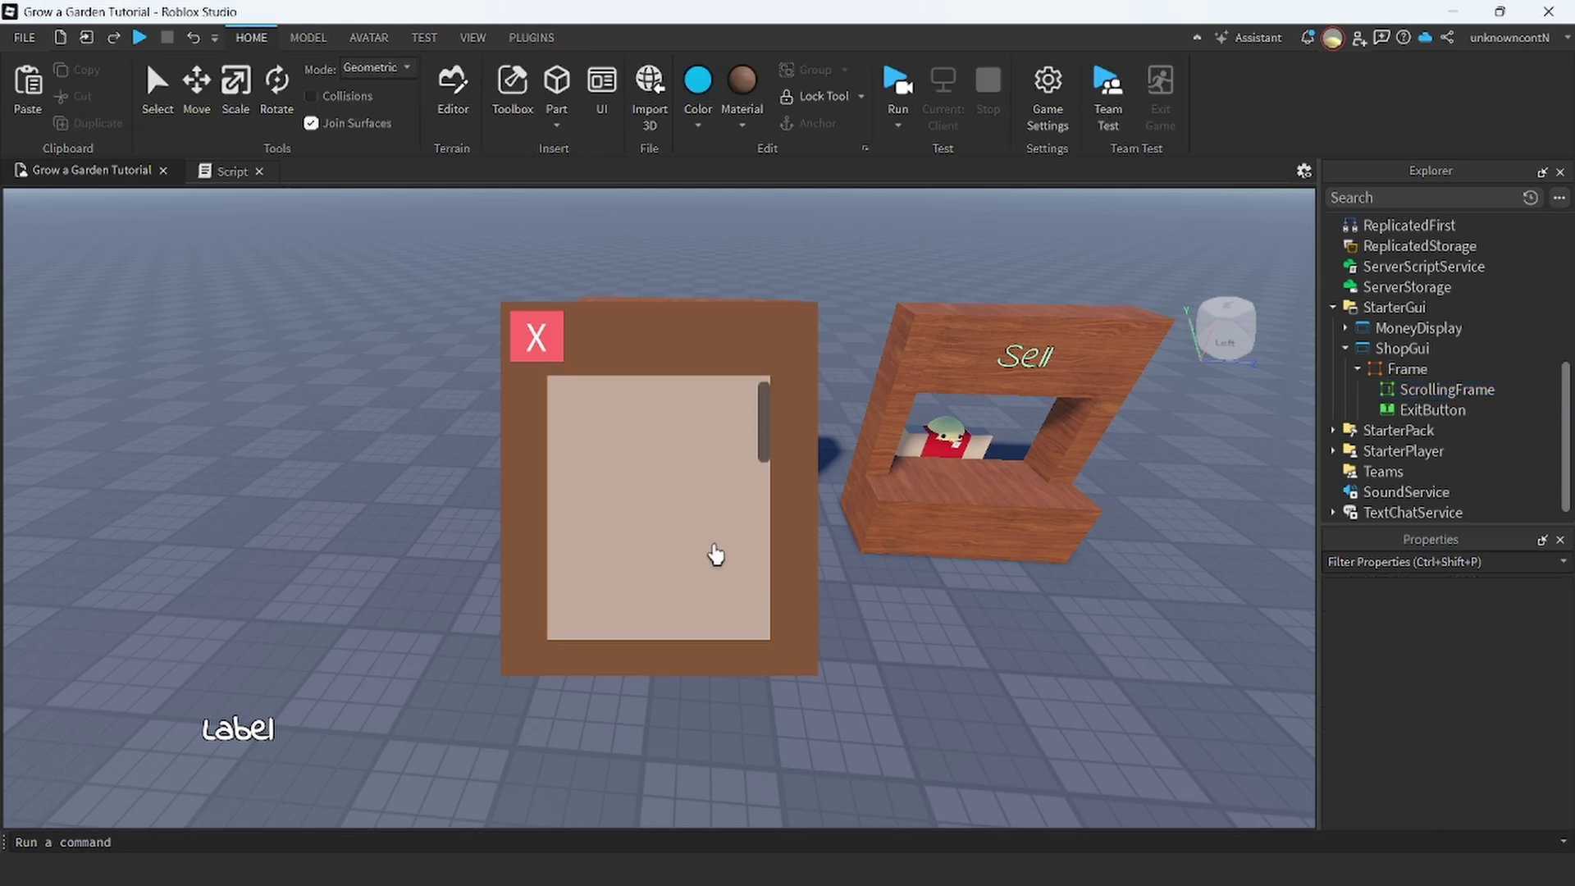
click(1406, 390)
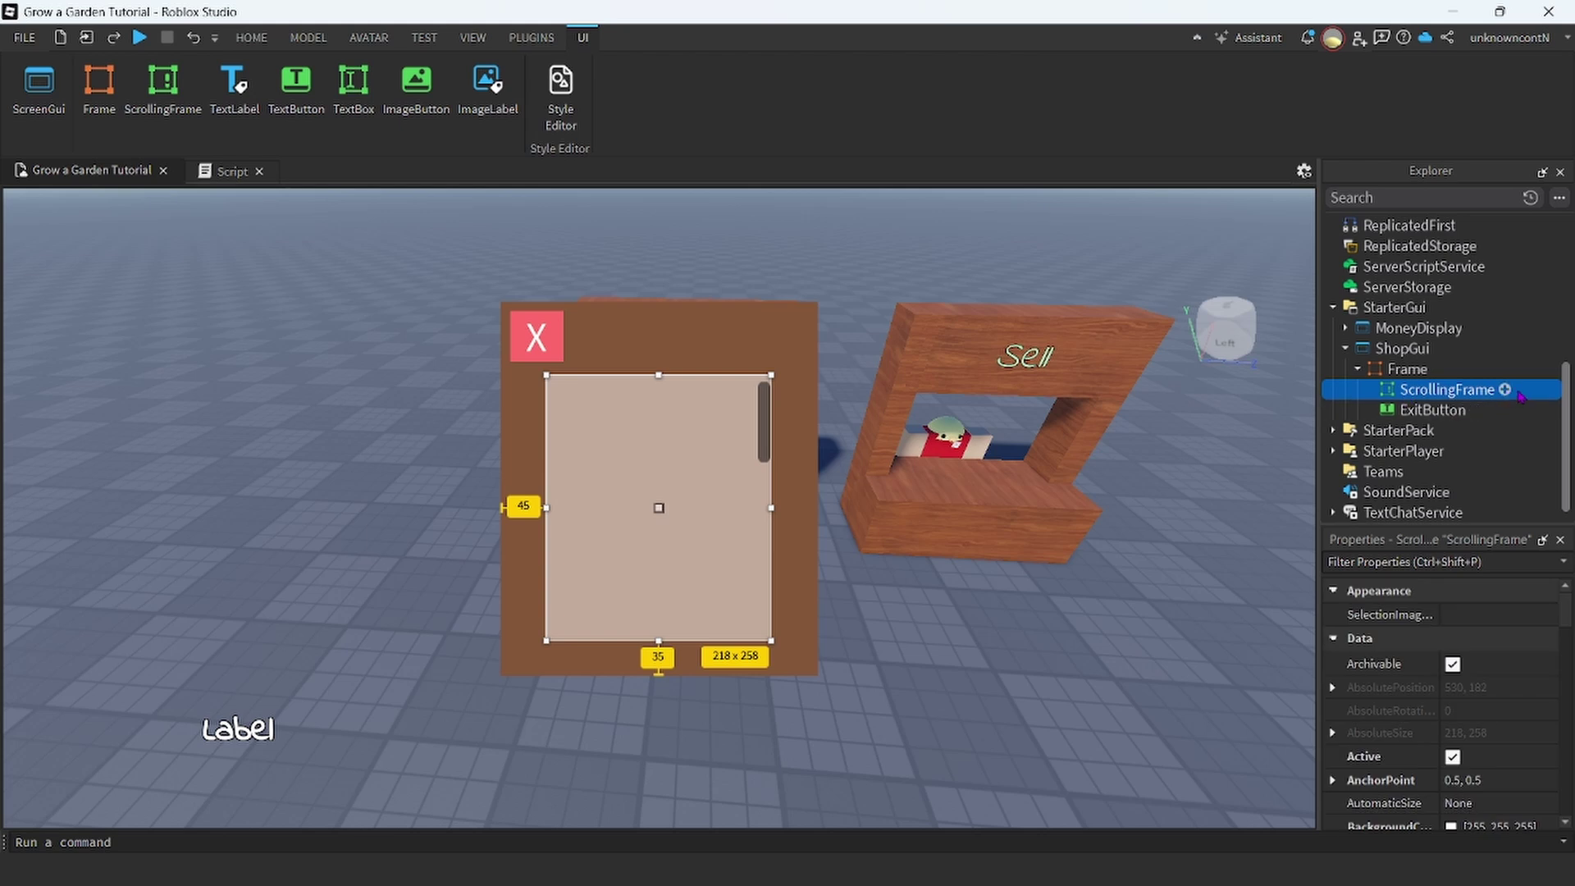
click(1506, 391)
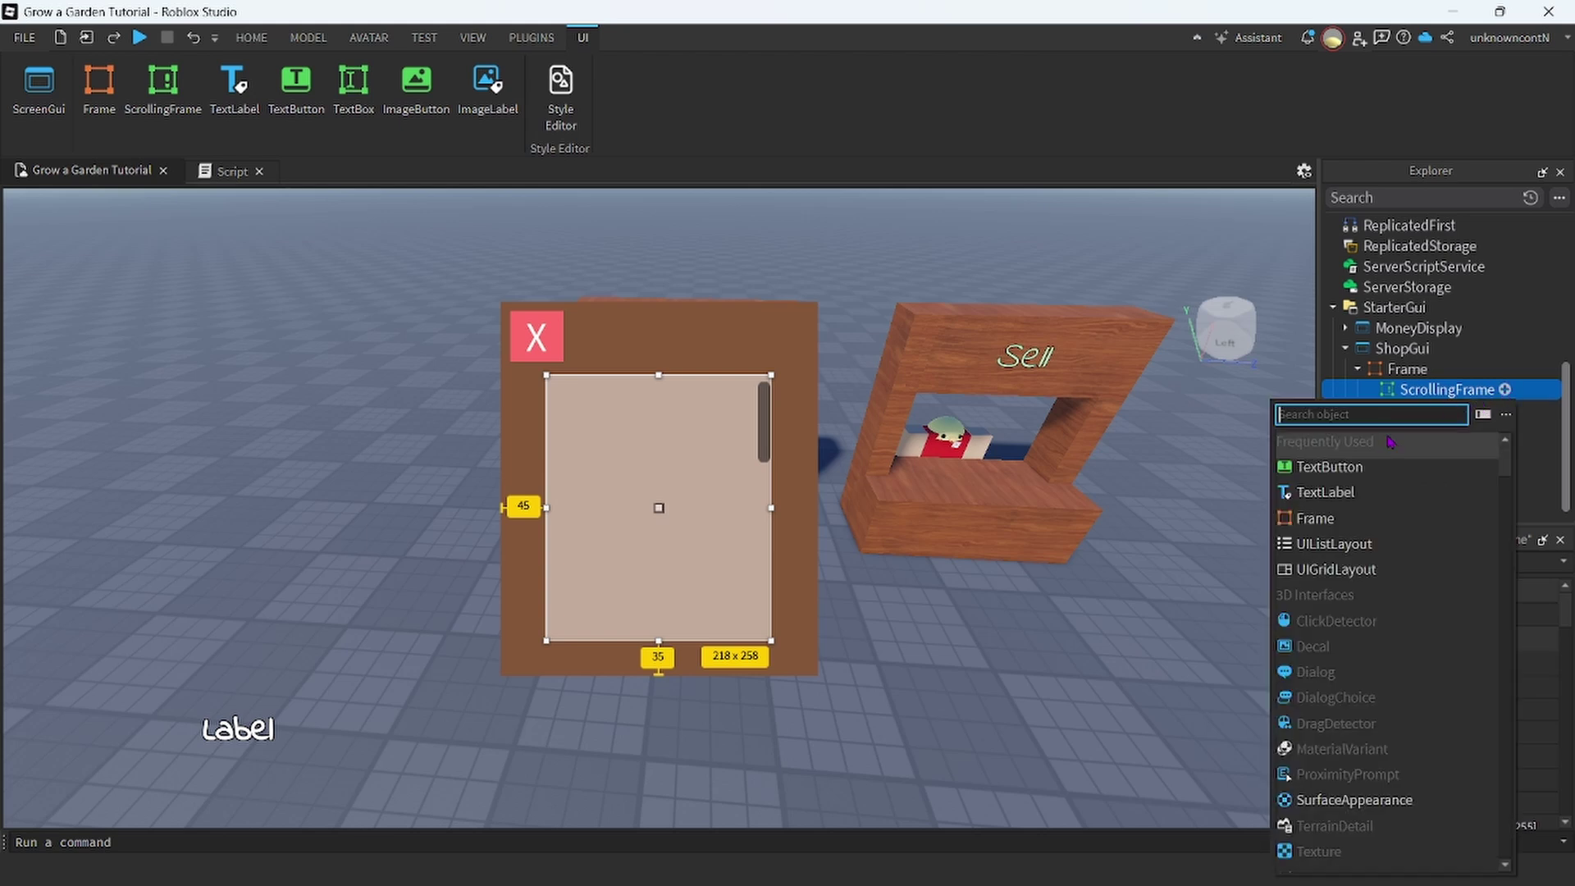
click(1107, 271)
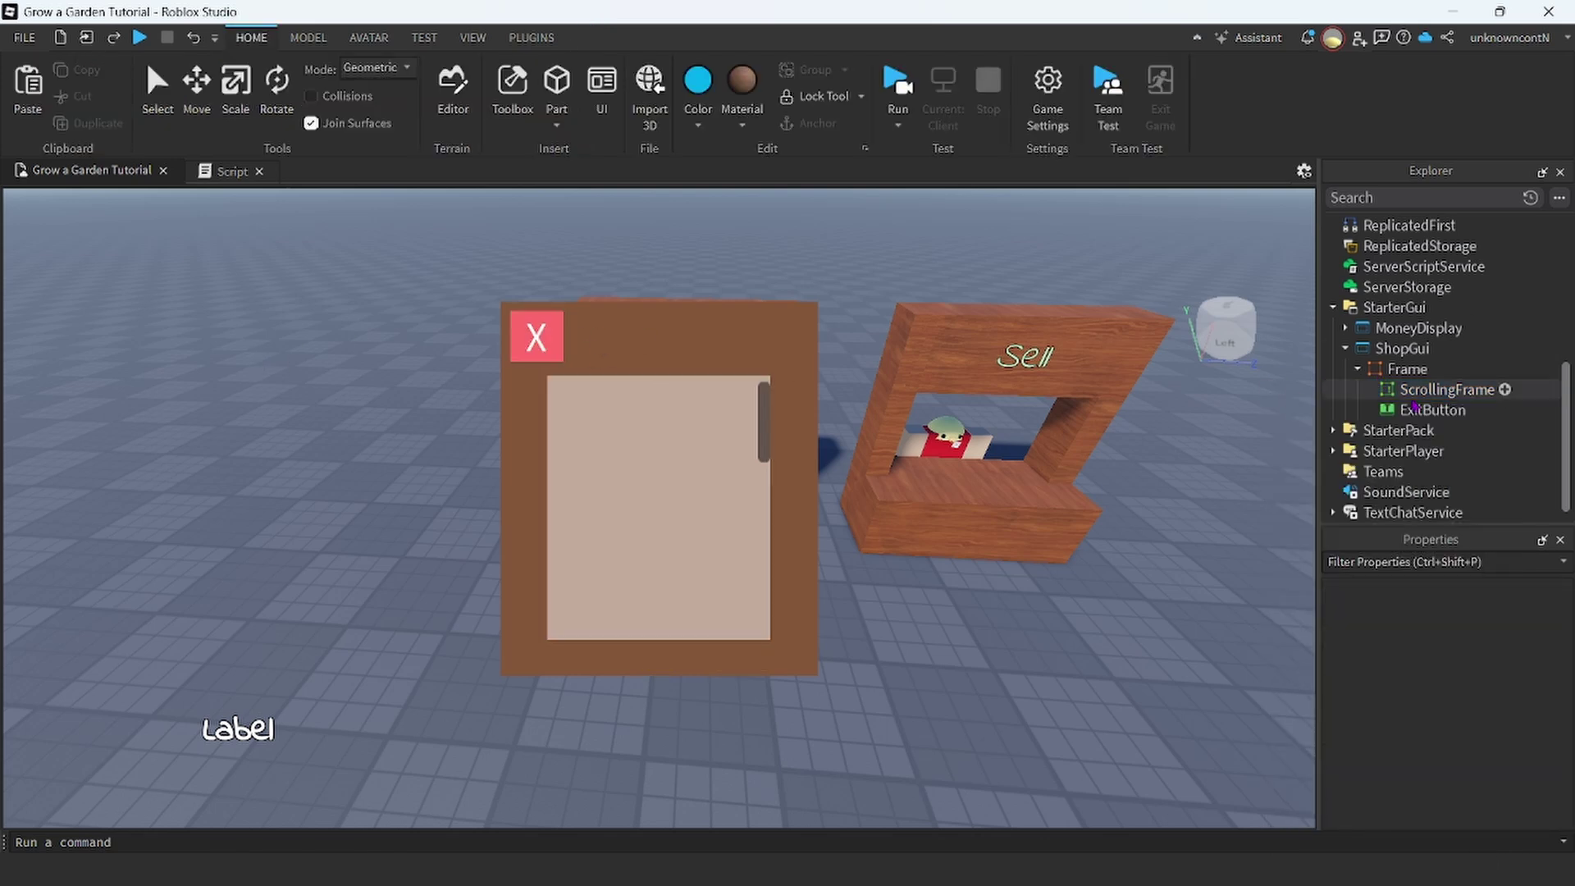
Insert a LocalScript into ExitButton.
click(1492, 412)
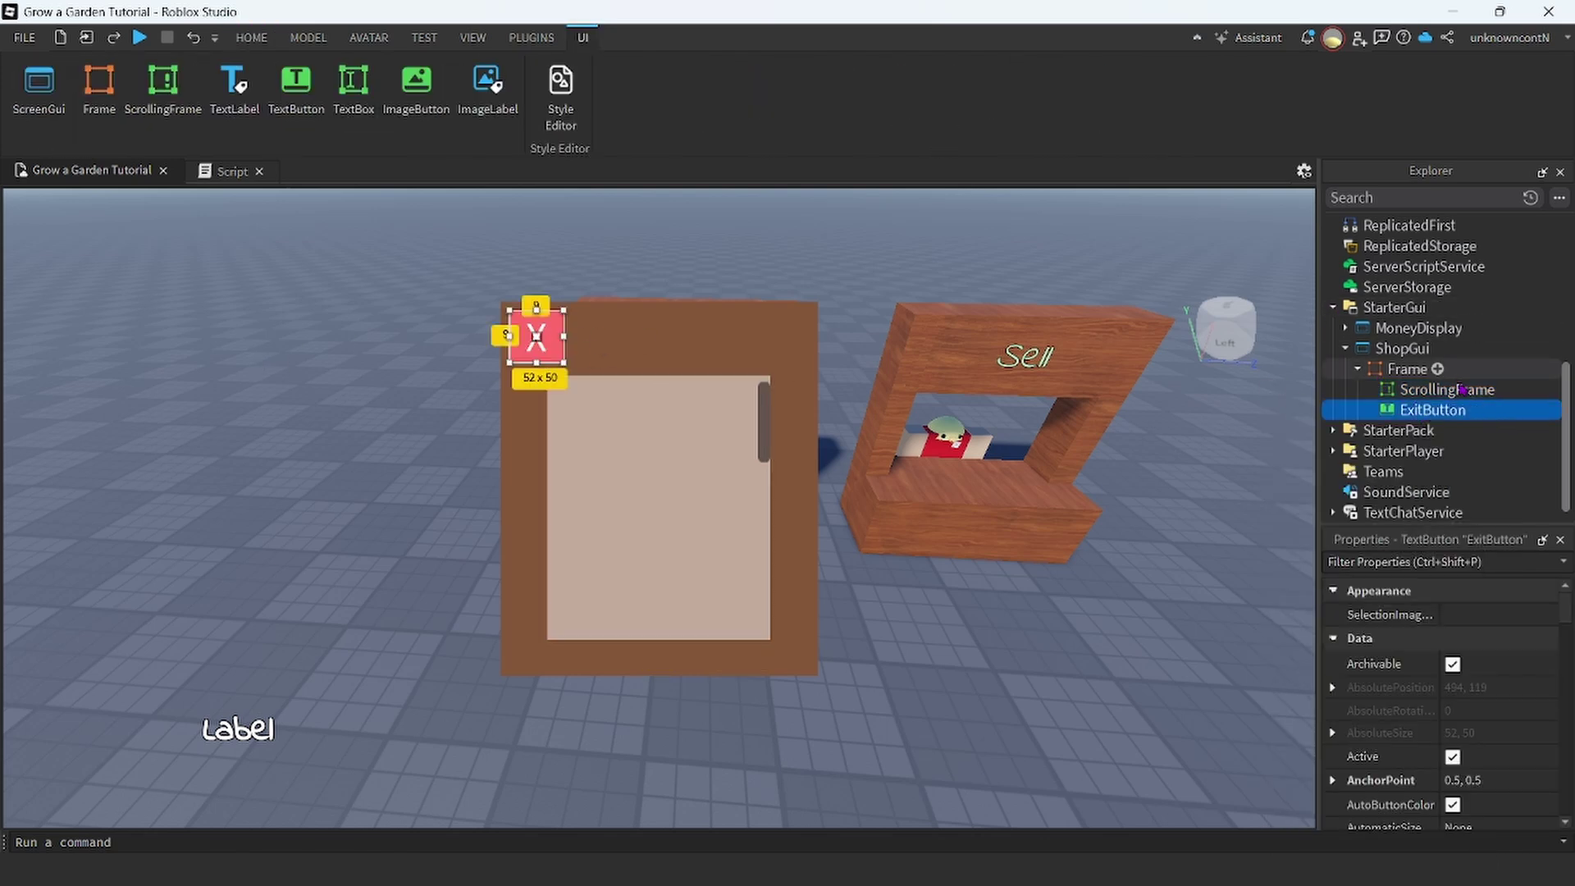
click(1476, 410)
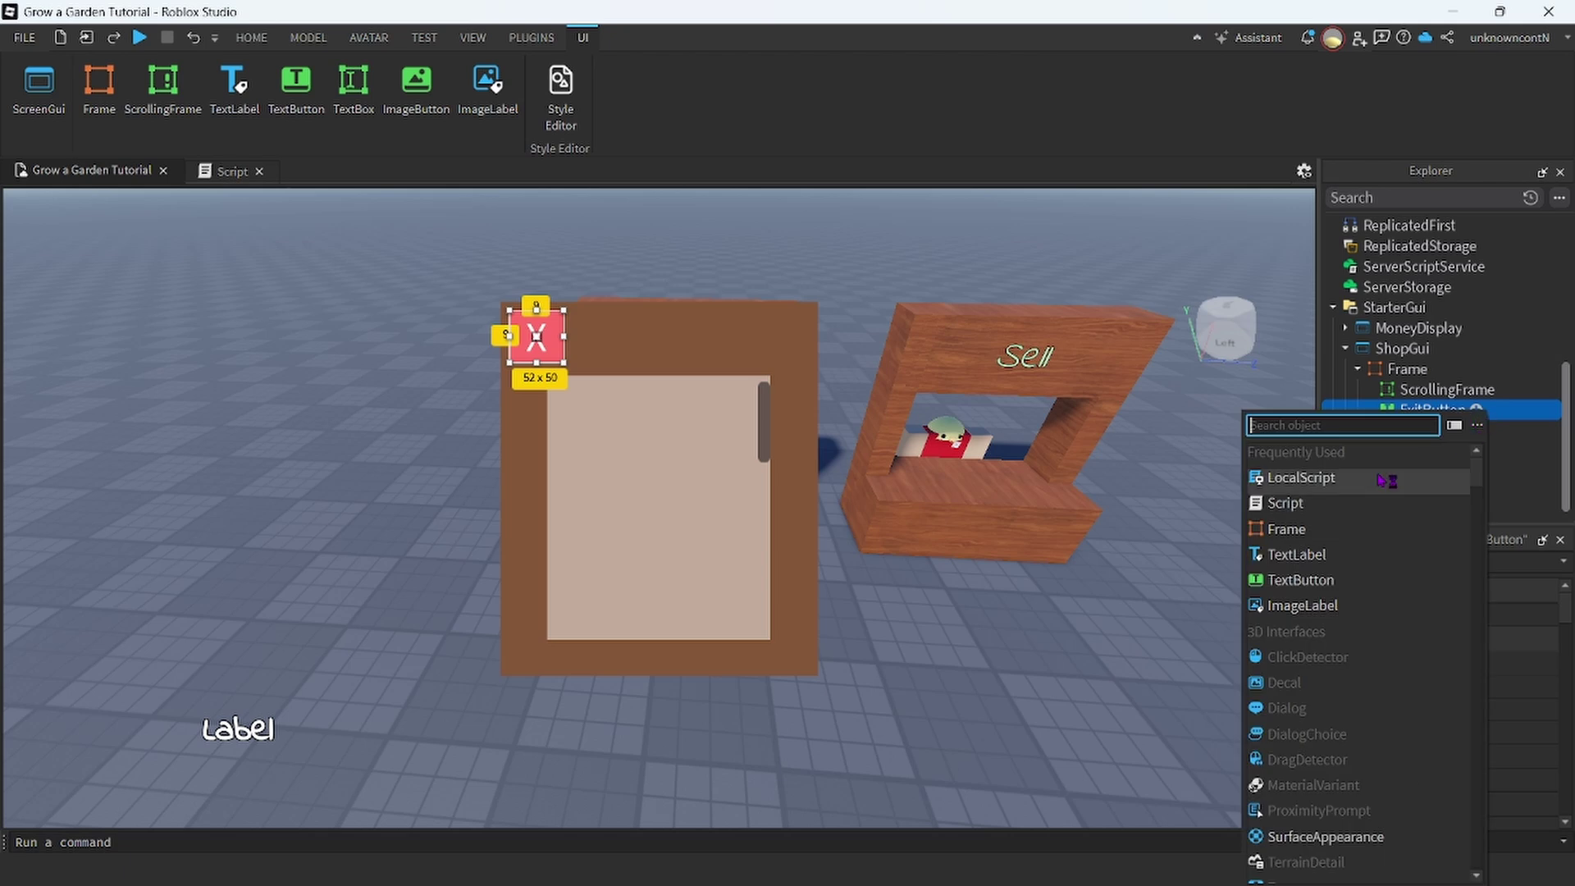
click(1378, 481)
Replace the LocalScript's default code with a function connected to script.Parent.MouseButton1Click.
key(ctrl+a)
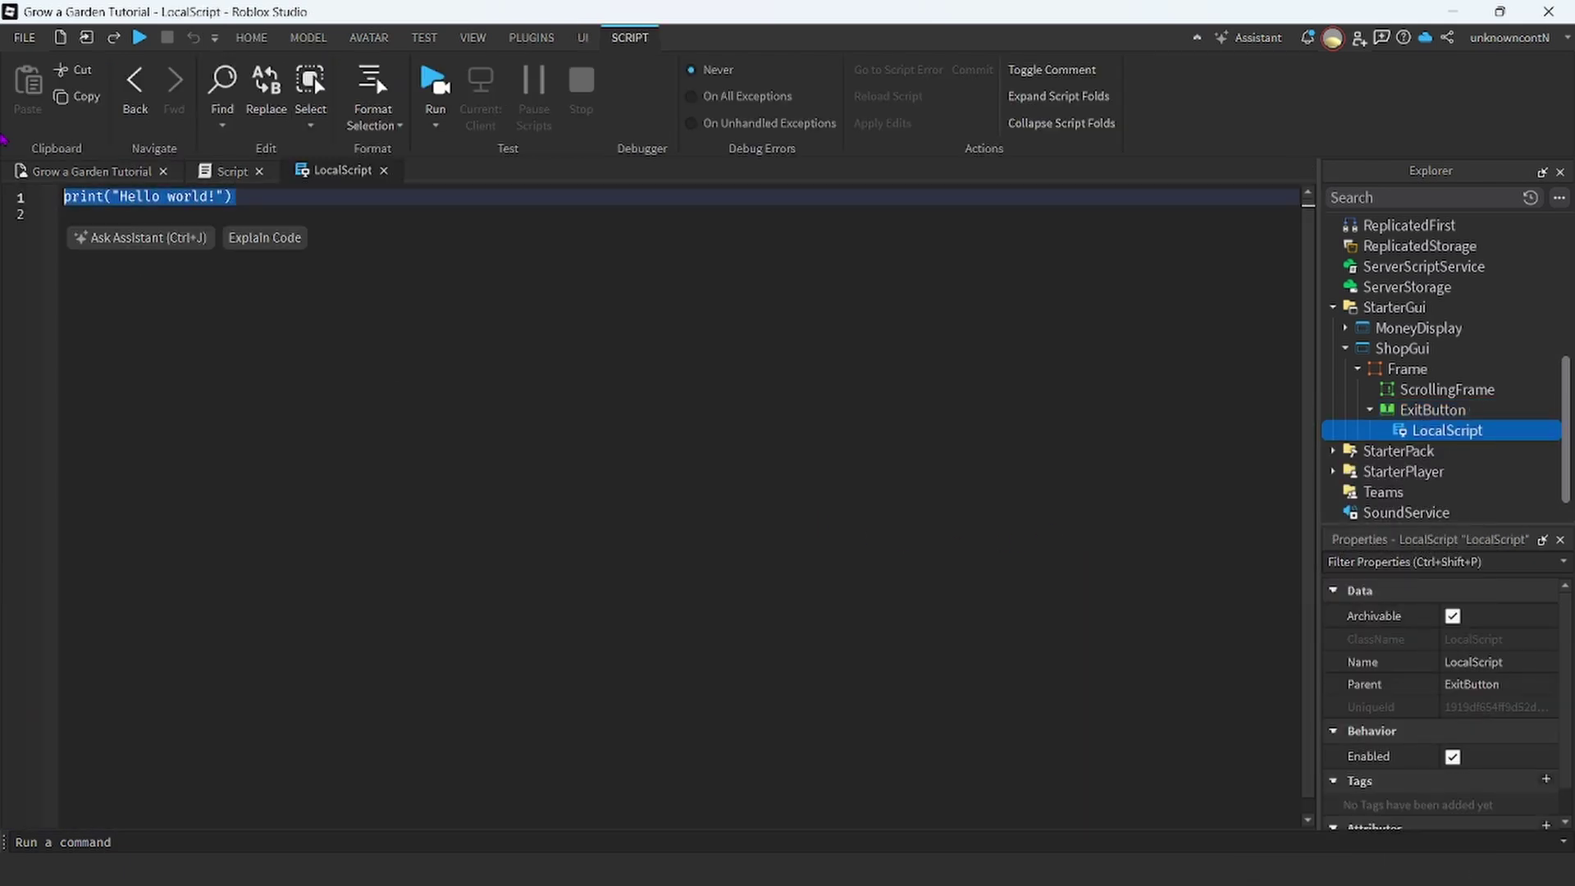
text(script)
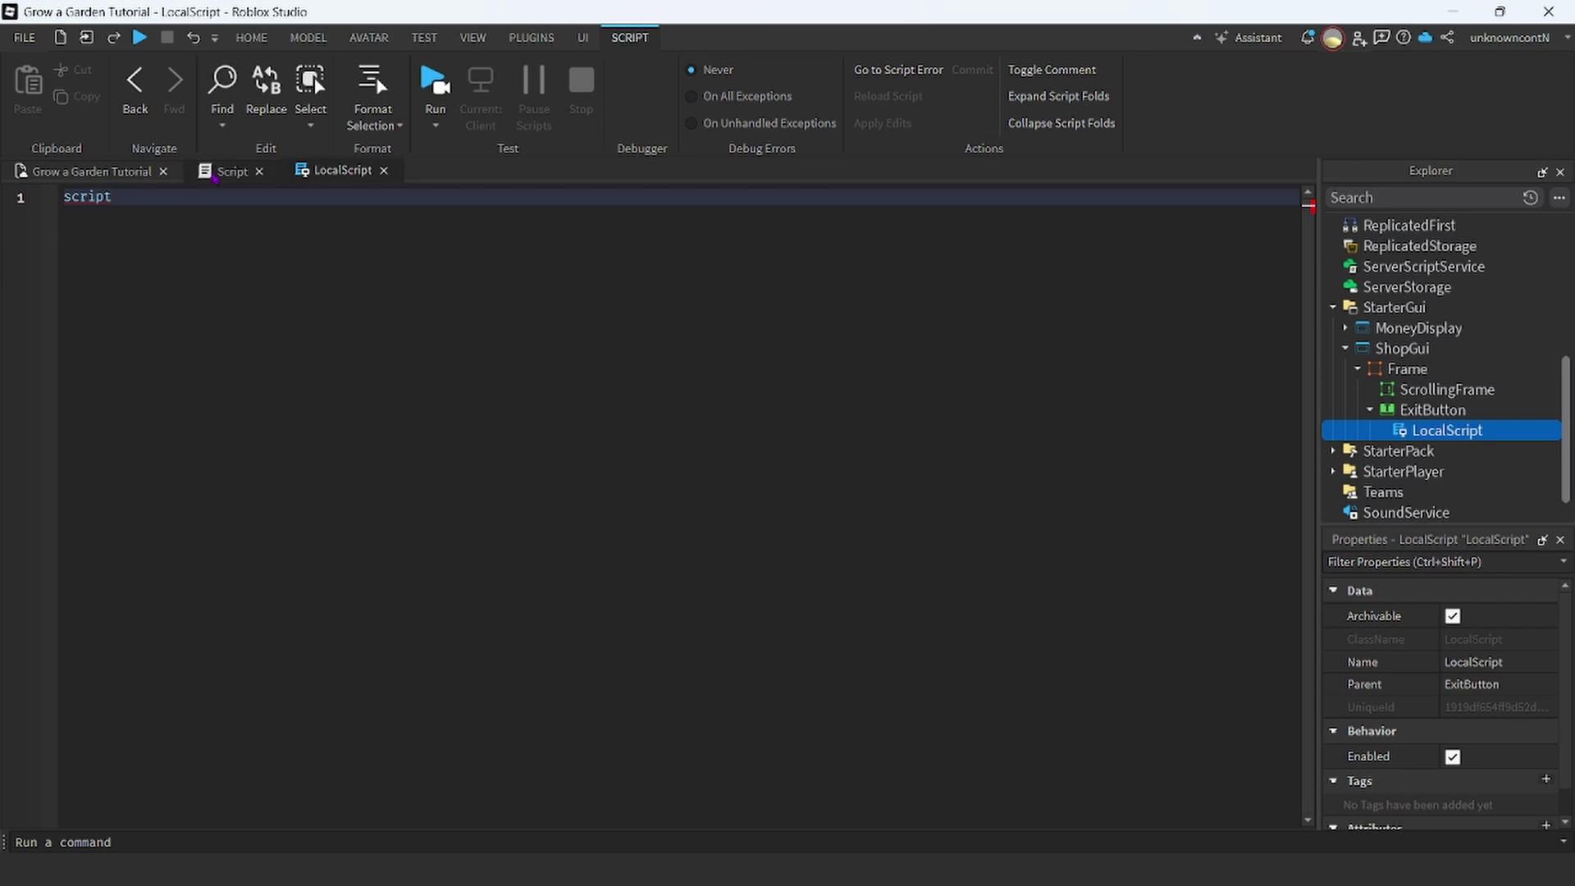
text(.Parent.mo)
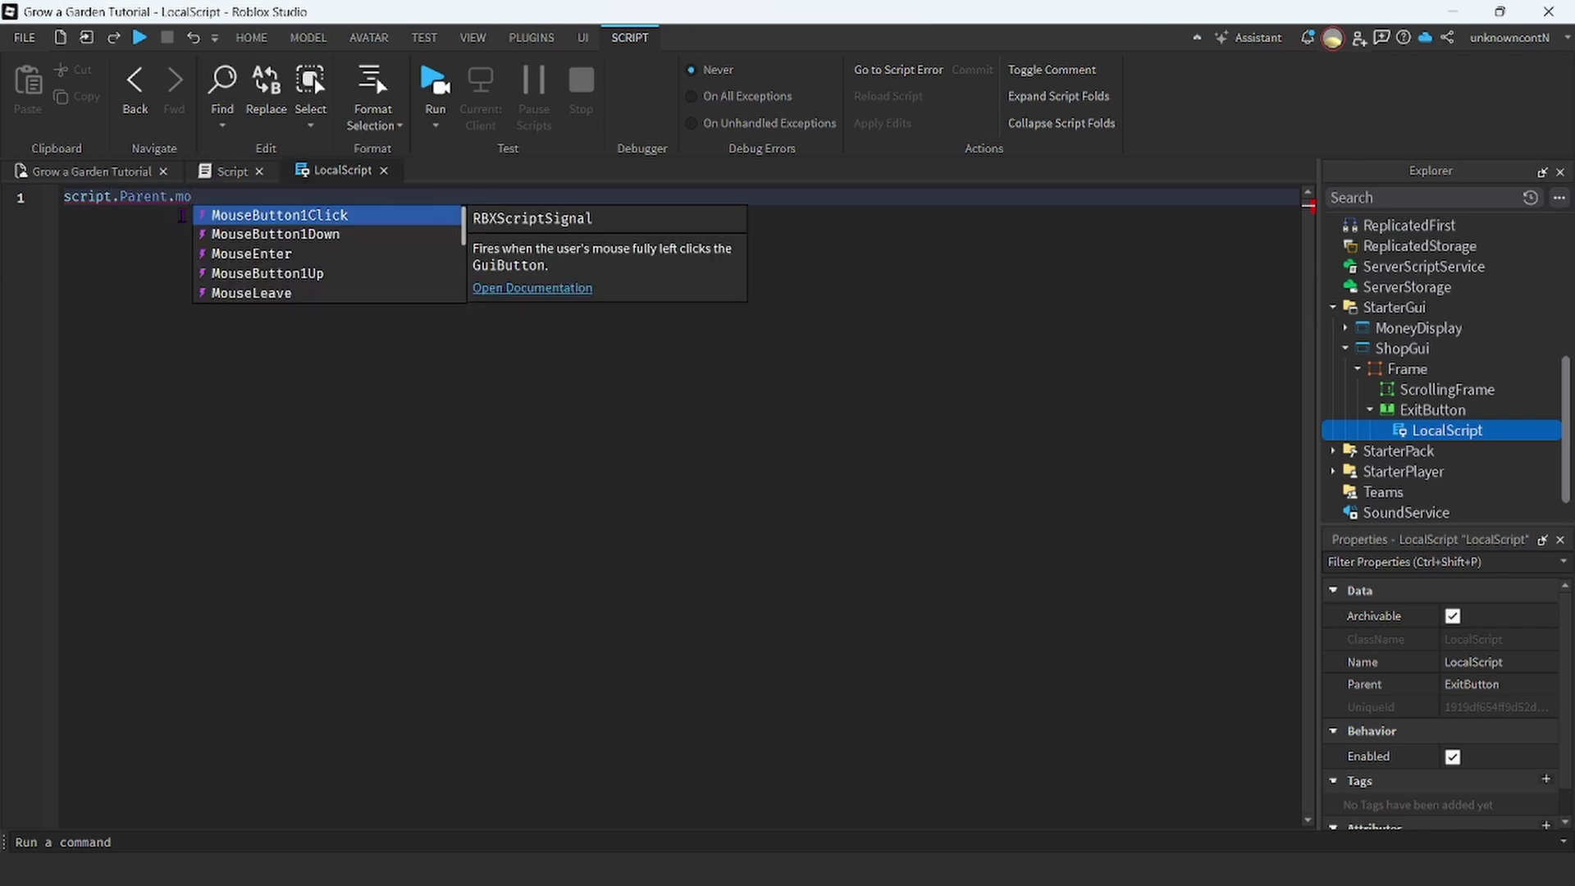
key(Tab)
text(:Connect(function)
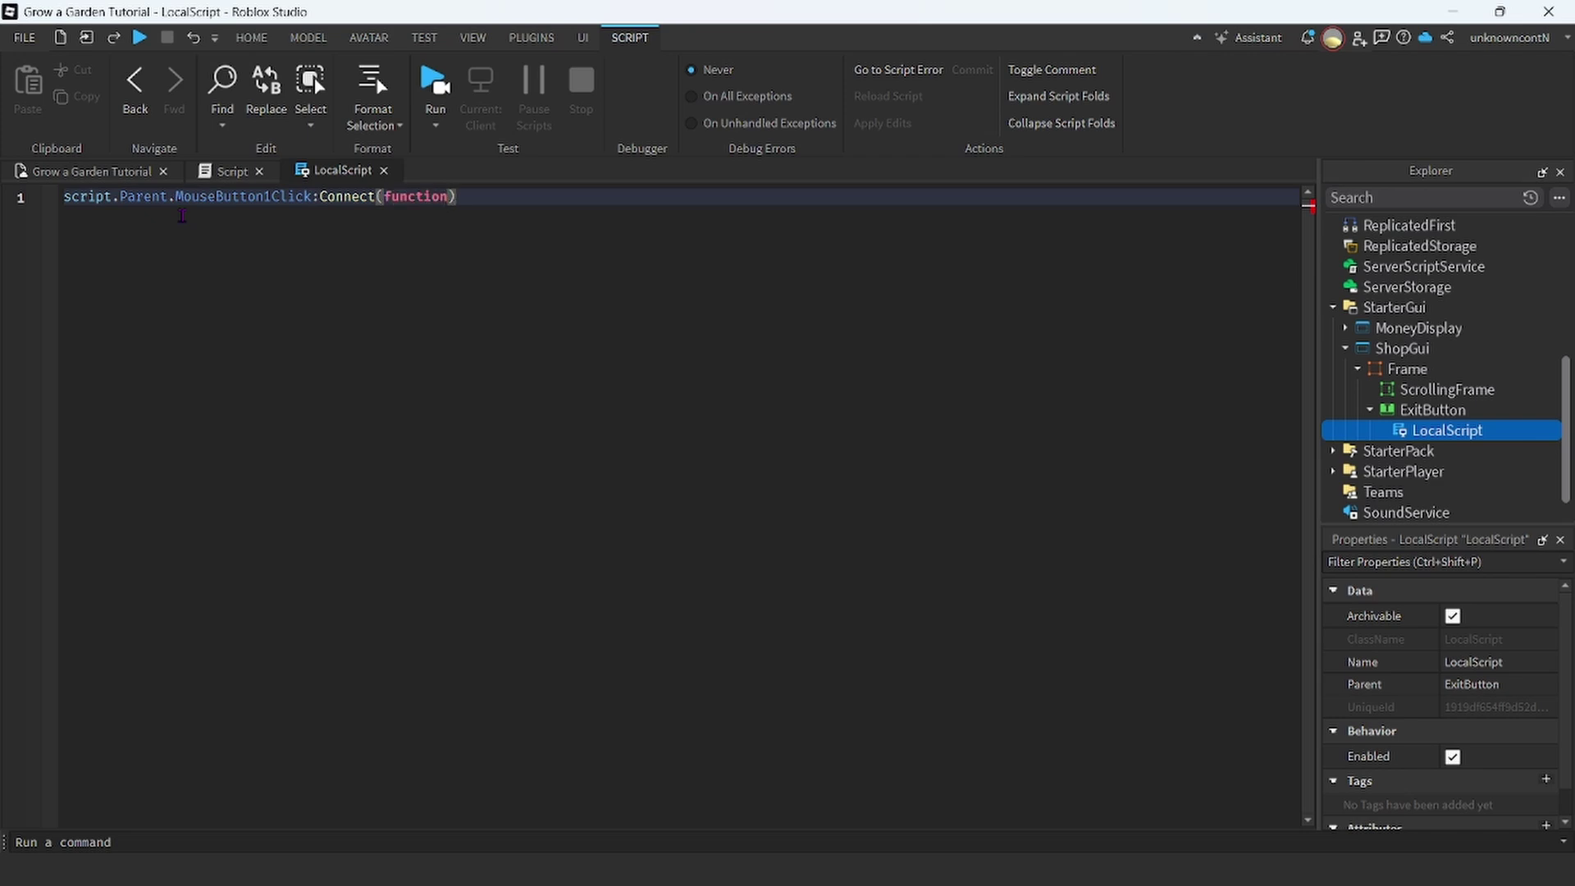
text(()
key(Return)
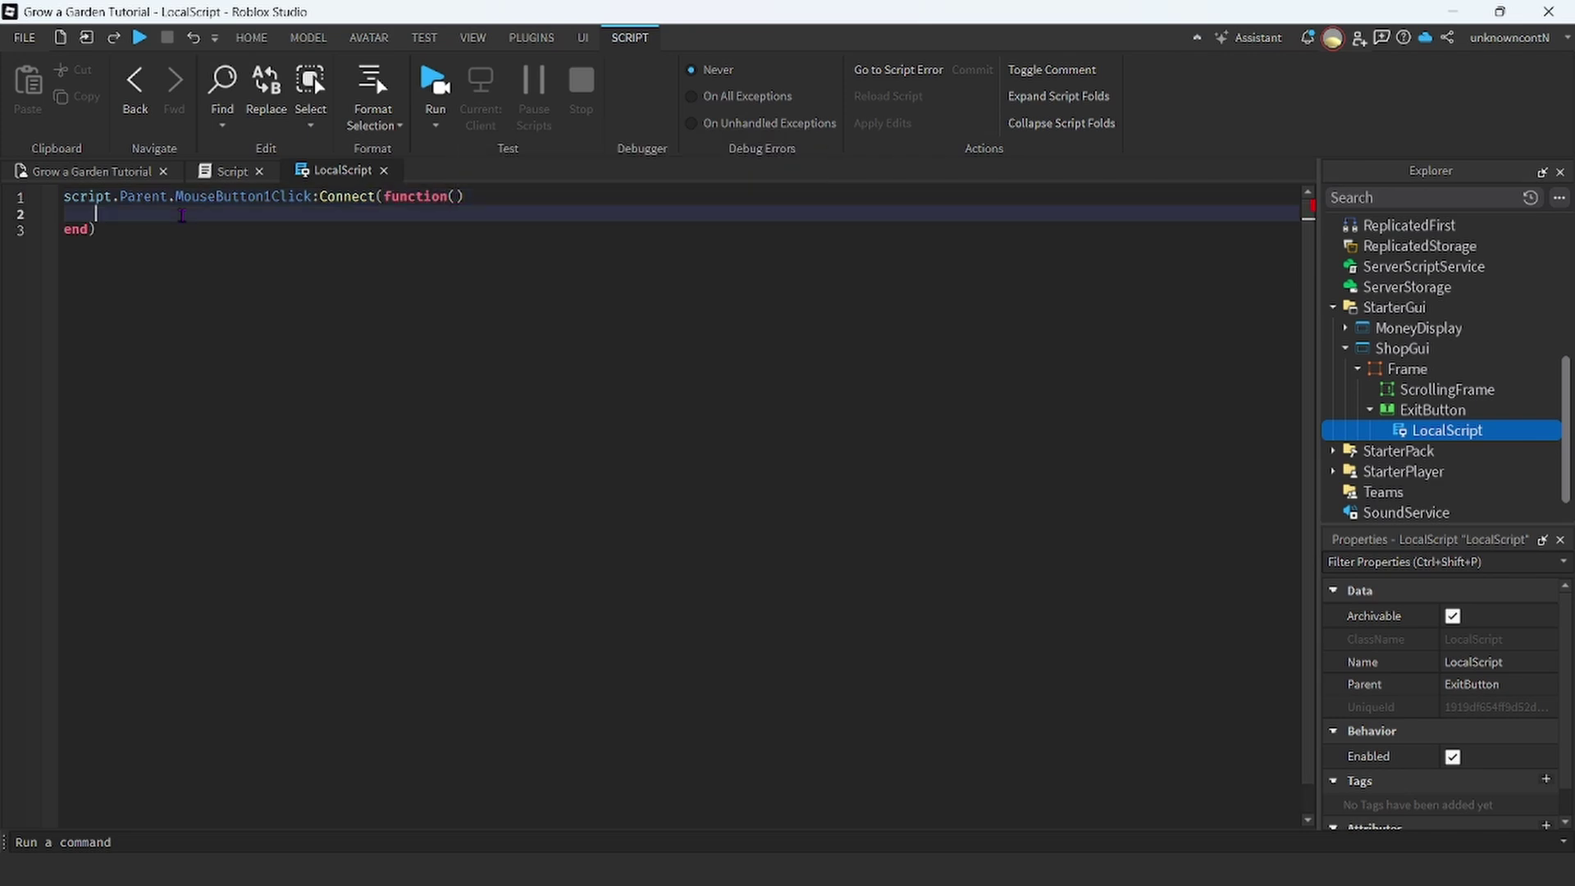
Make the click function hide the shop frame with script.Parent.Parent.Visible = false.
text(script.)
key(Tab)
text(.)
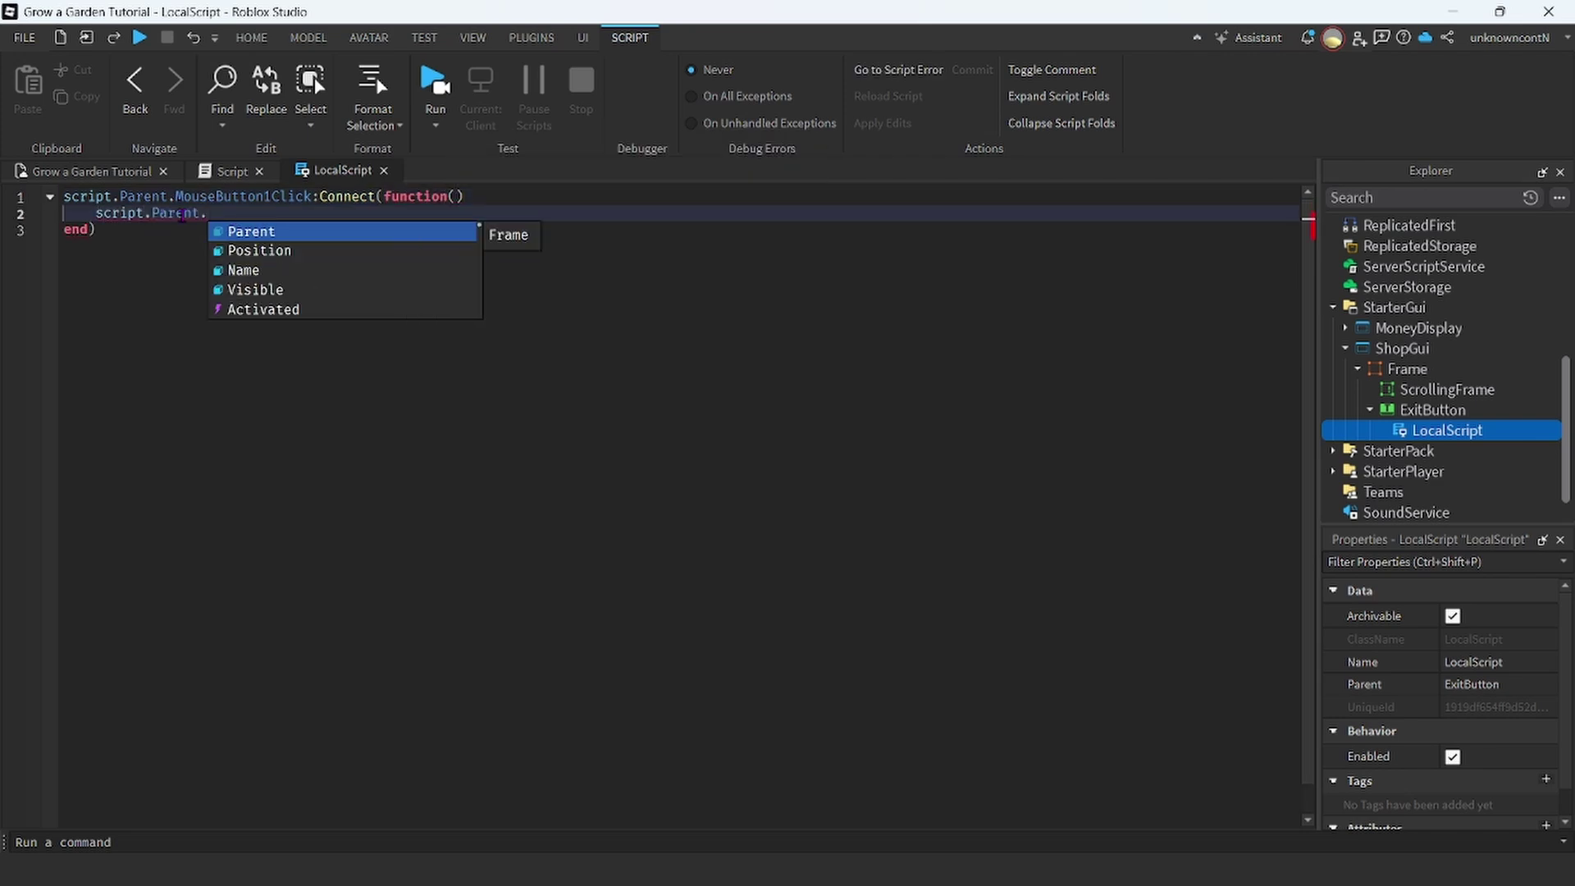
text(p)
key(Tab)
text(.)
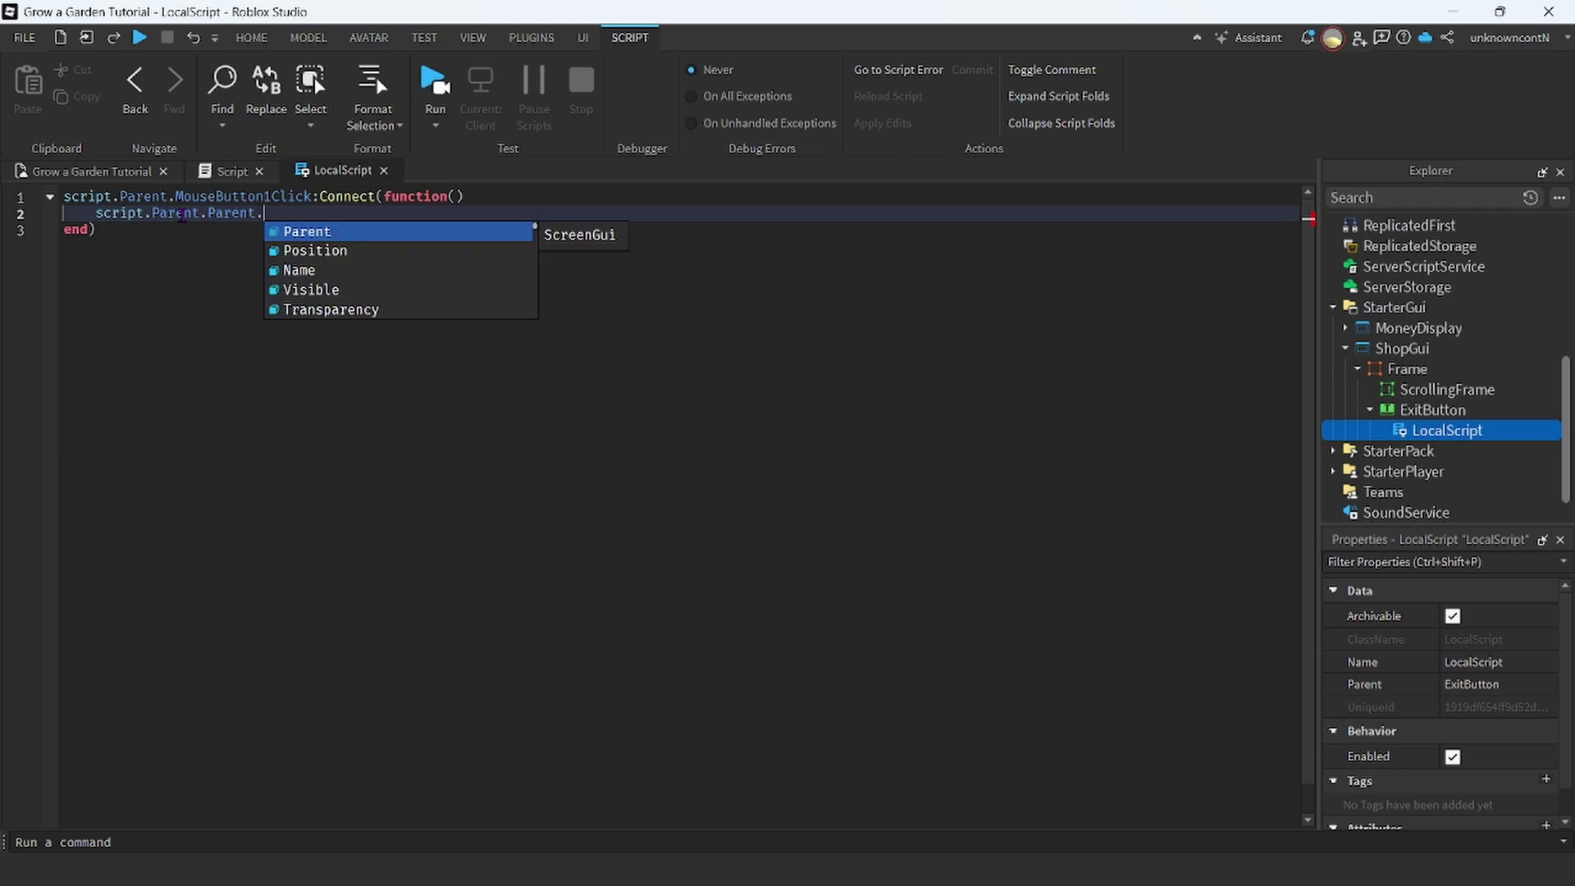
text(vis)
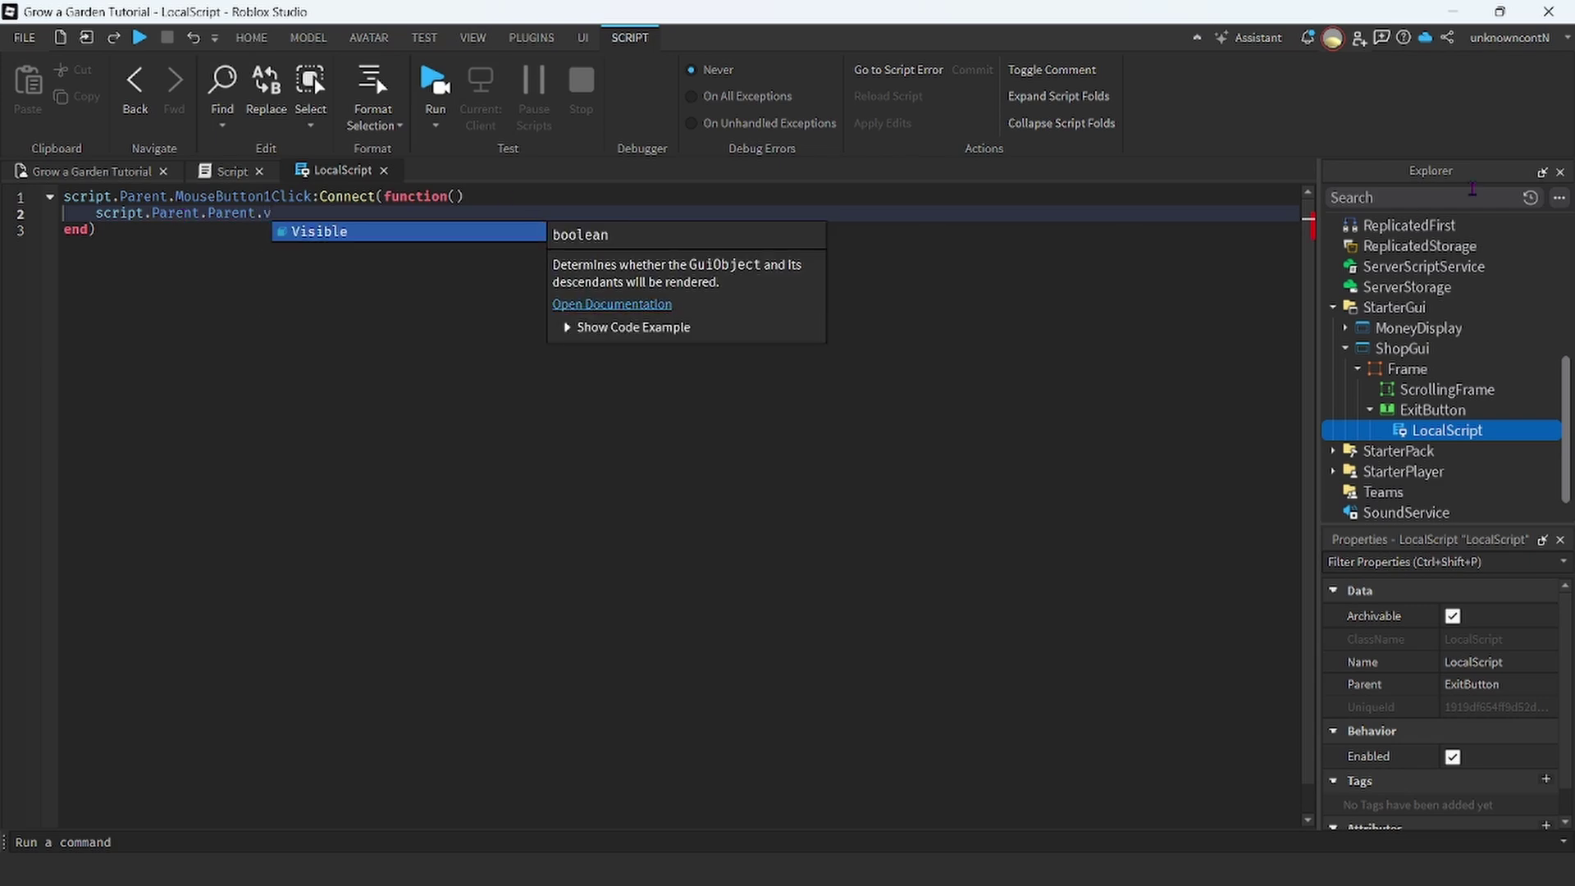
key(Tab)
text(= fa)
key(Tab)
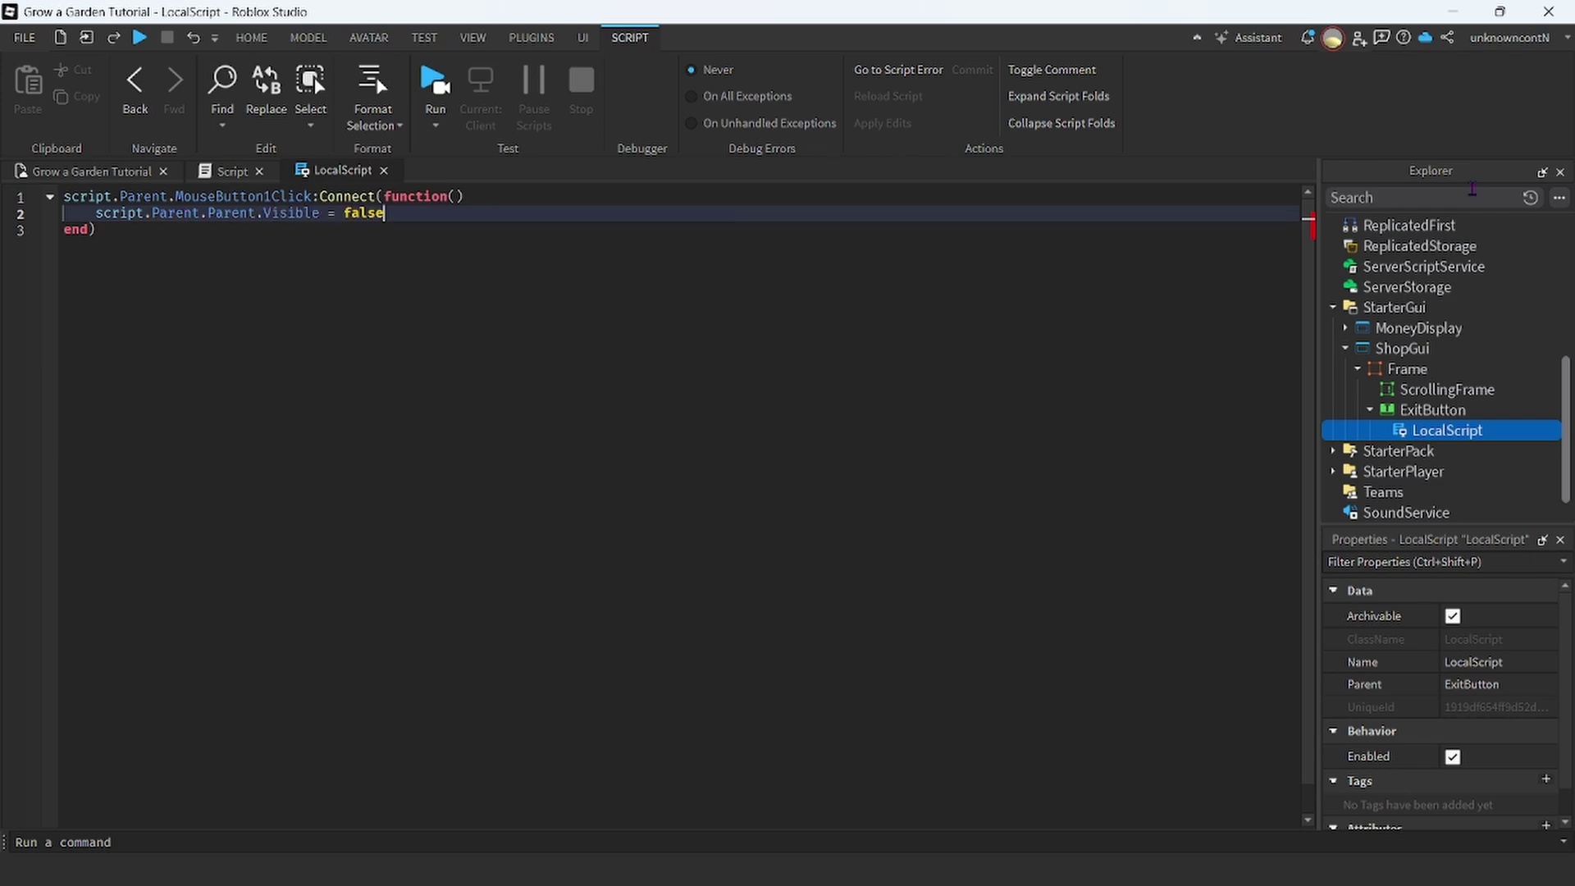
Return to the place view, test the game in Run mode while looking around, and stop the test.
click(82, 170)
click(911, 82)
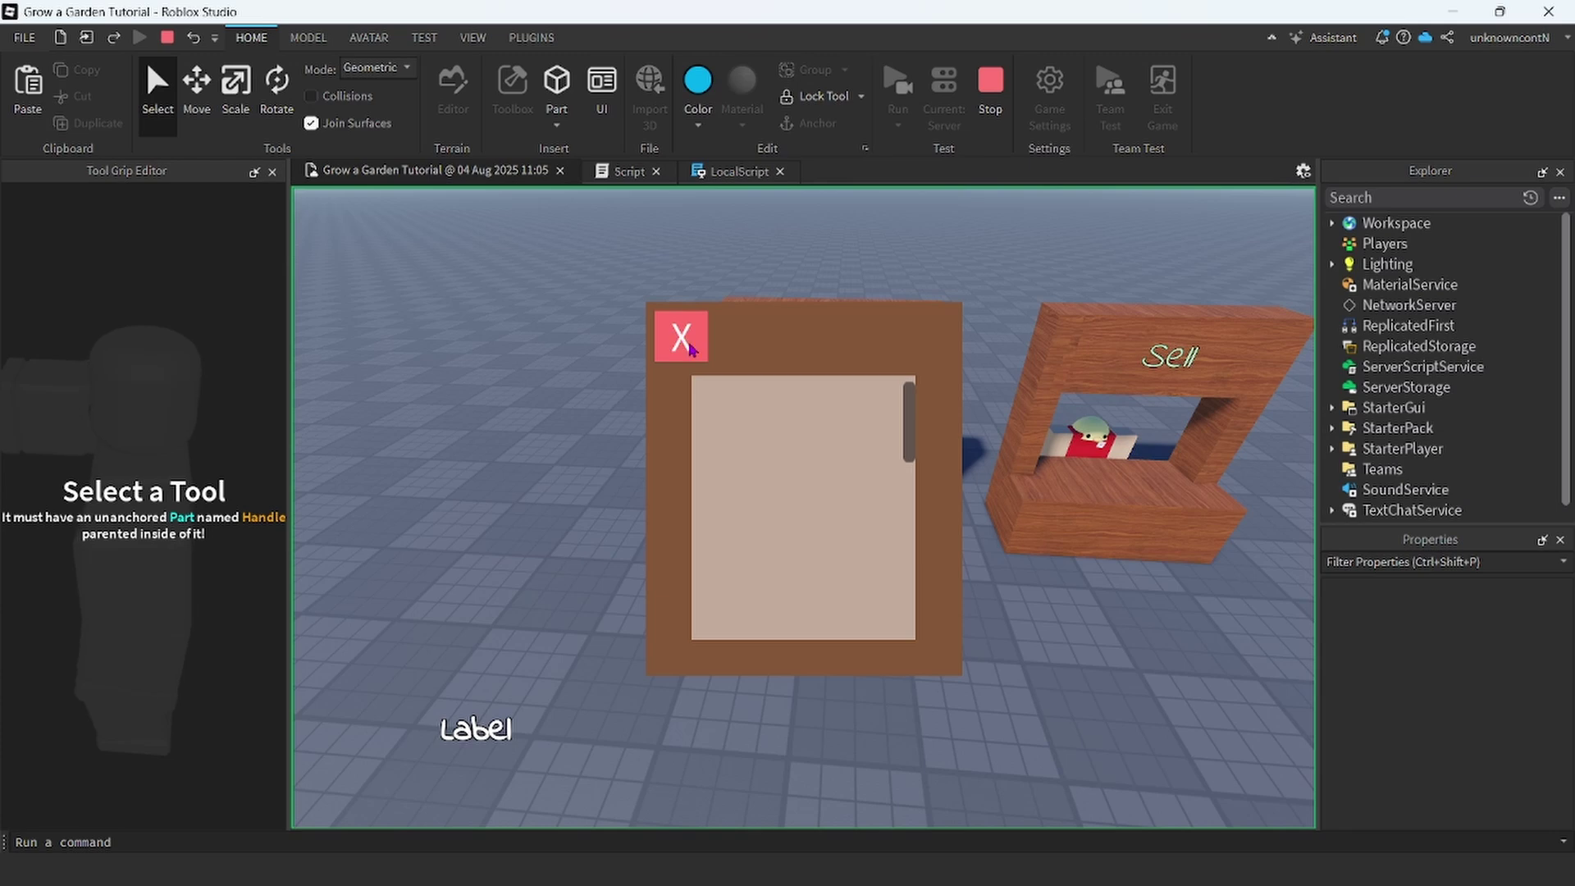
right_drag(886, 267, 760, 343)
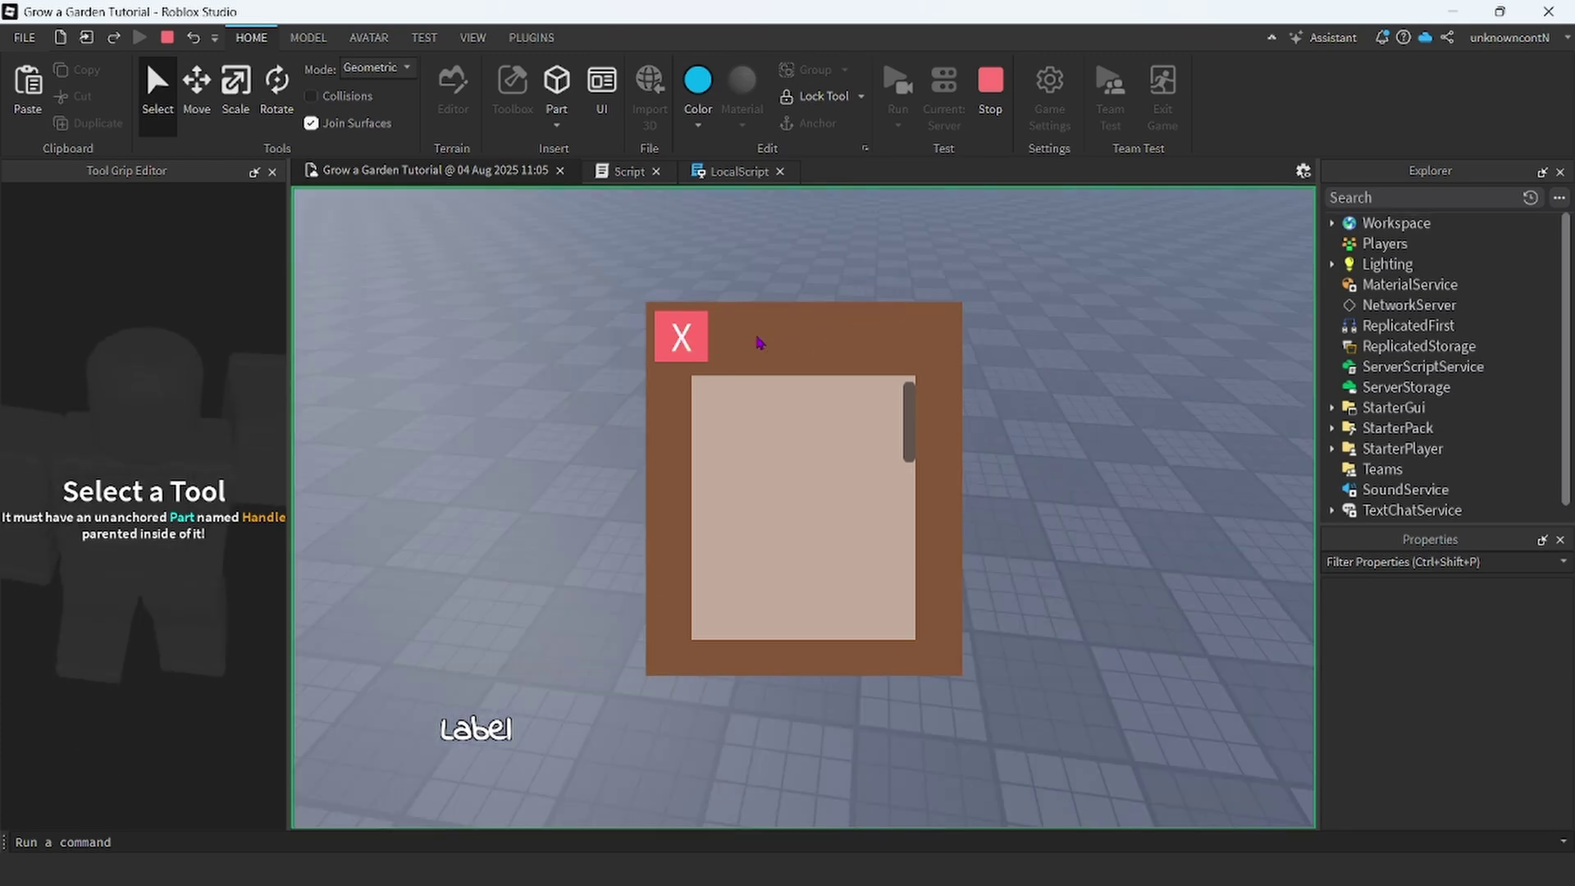
click(990, 79)
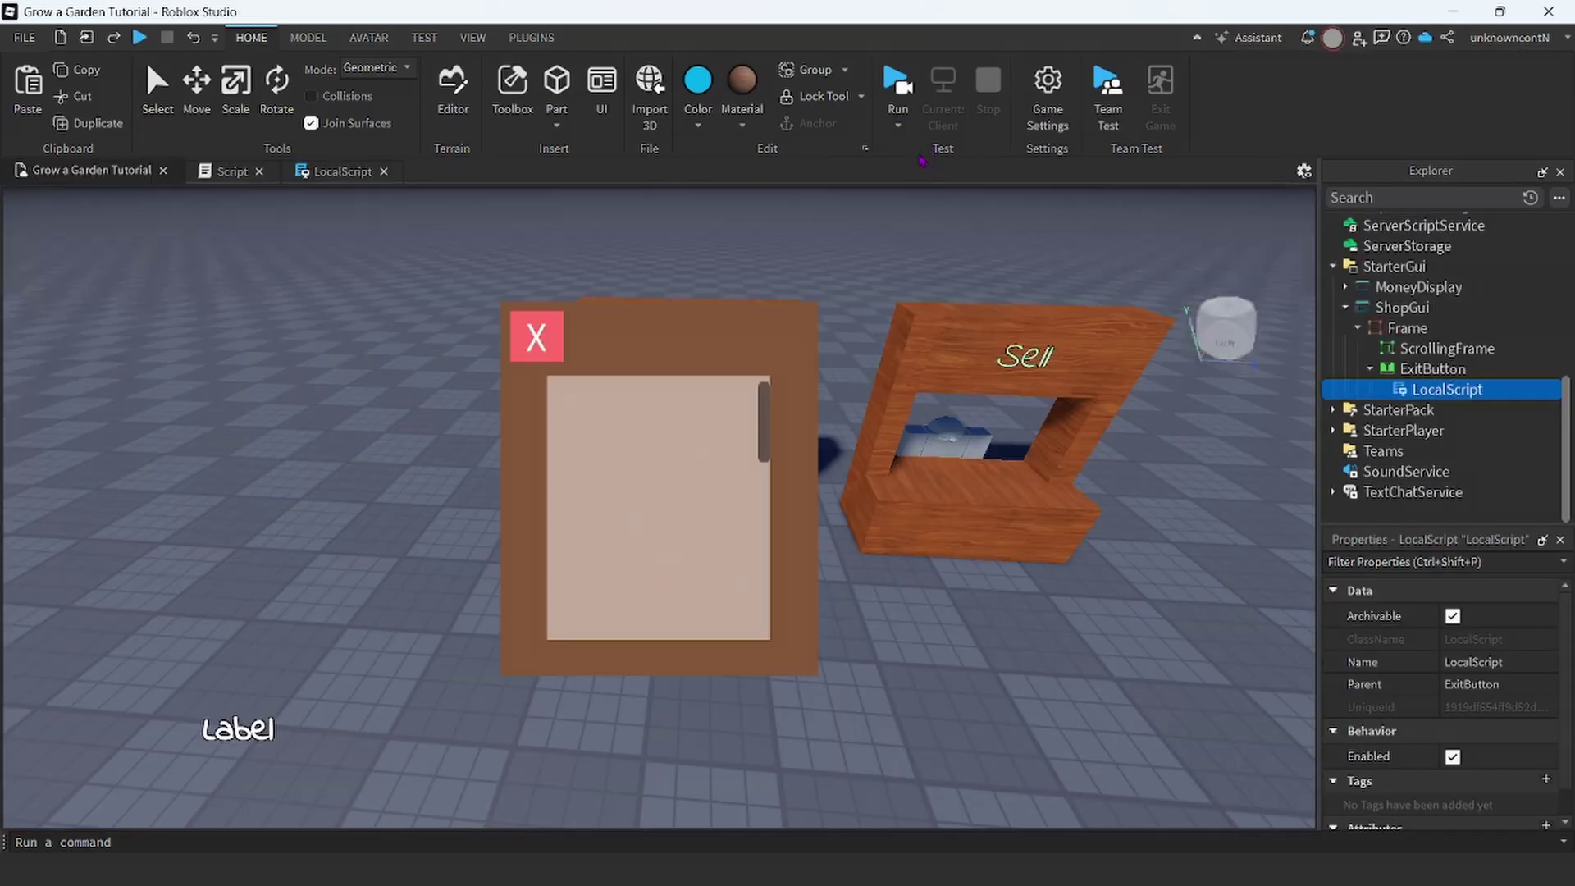
Playtest with a player character, close the shop frame with its X button, and stop the test.
click(898, 124)
click(927, 163)
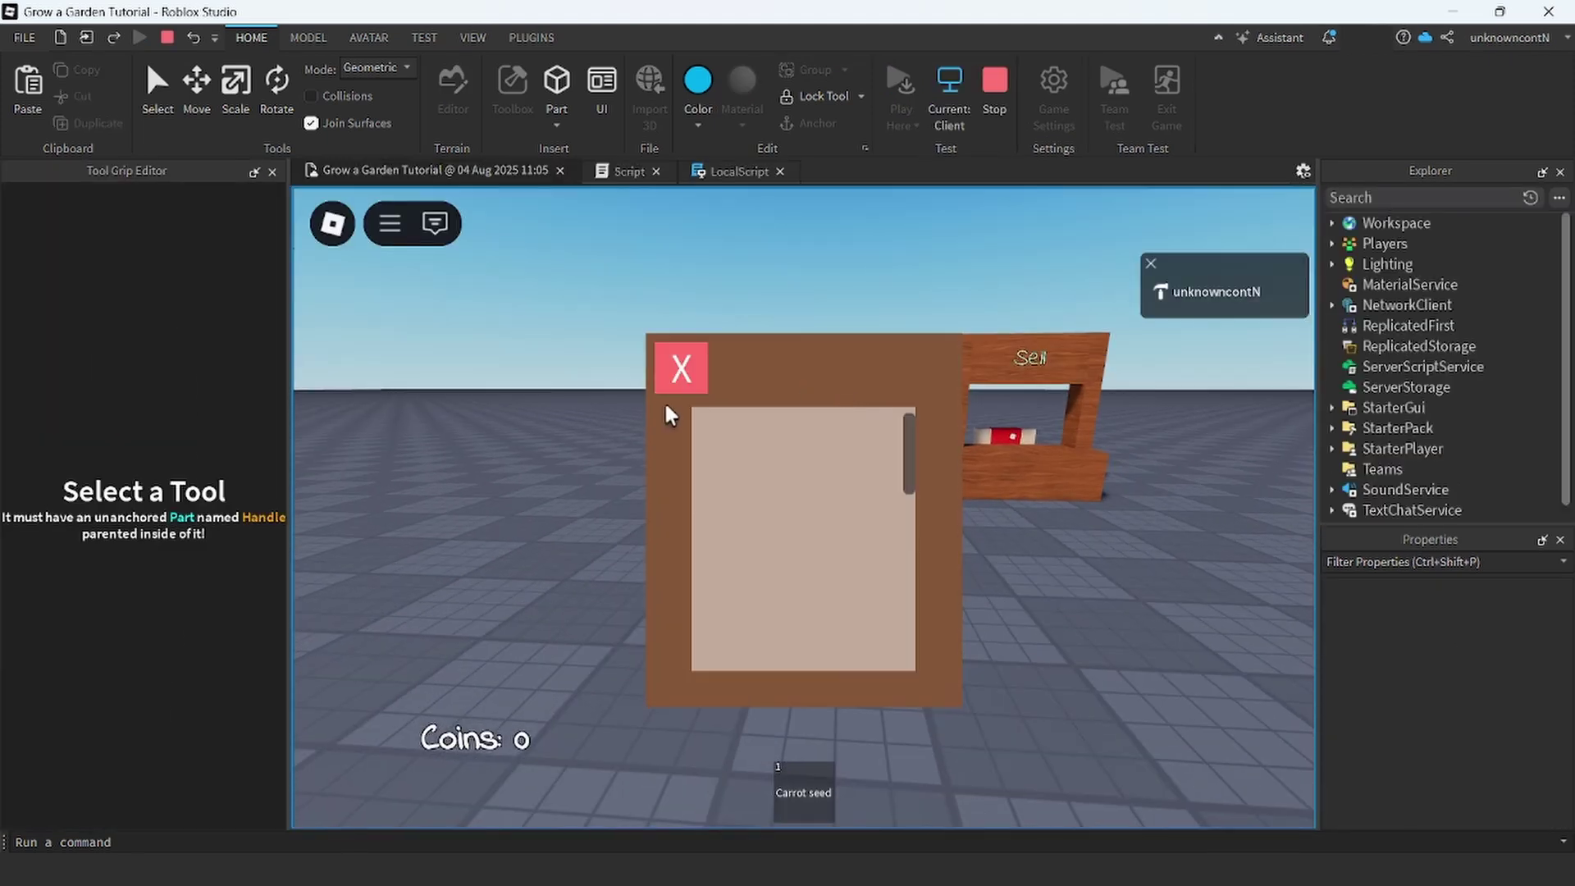
click(669, 370)
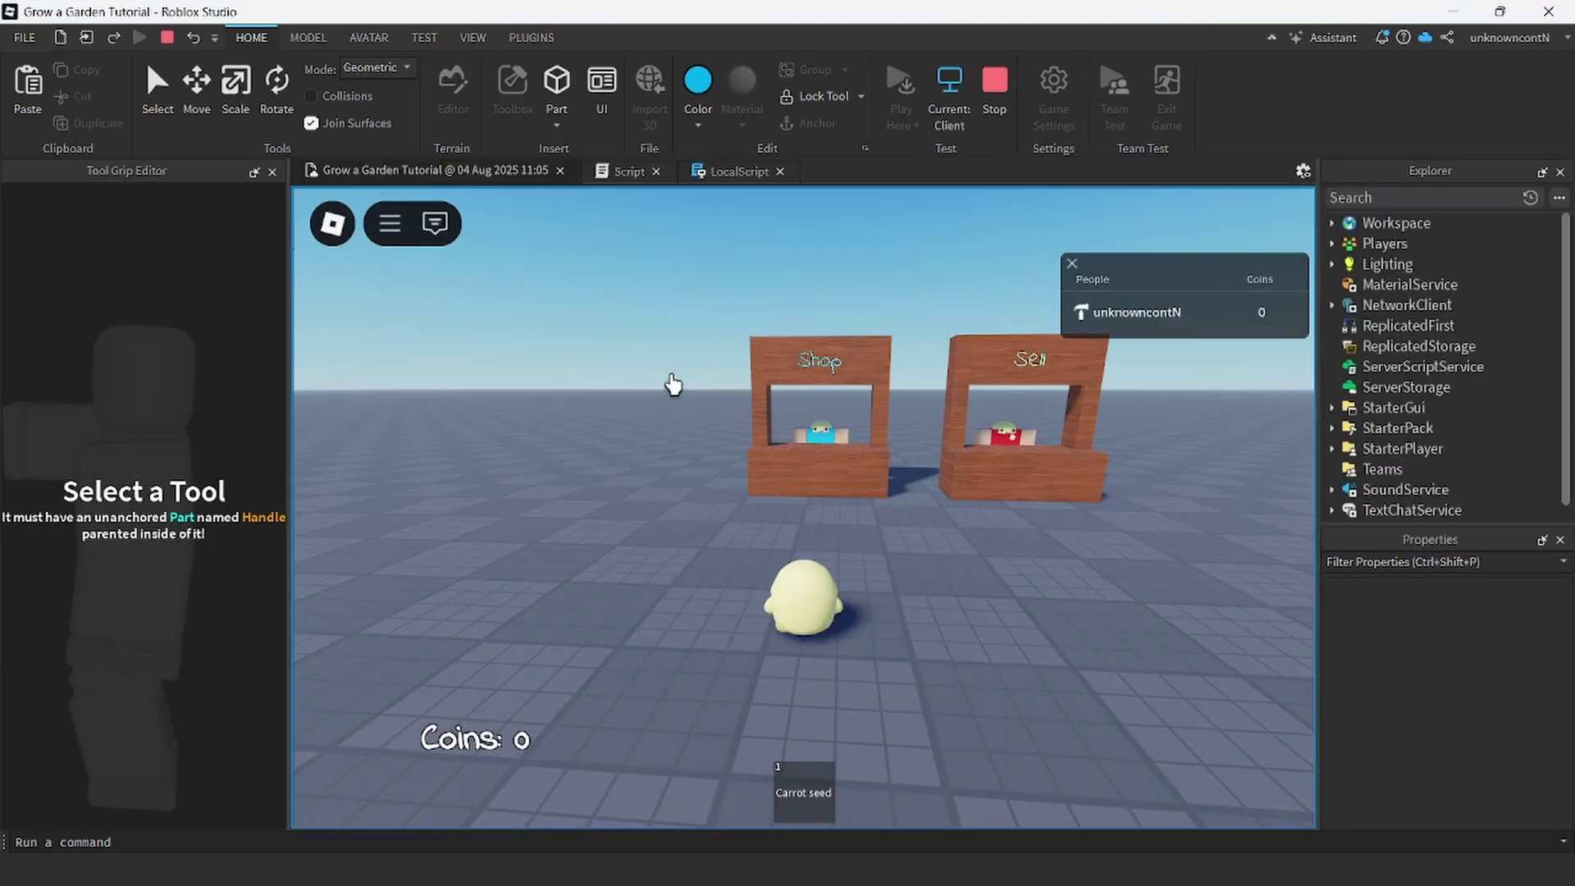
click(996, 105)
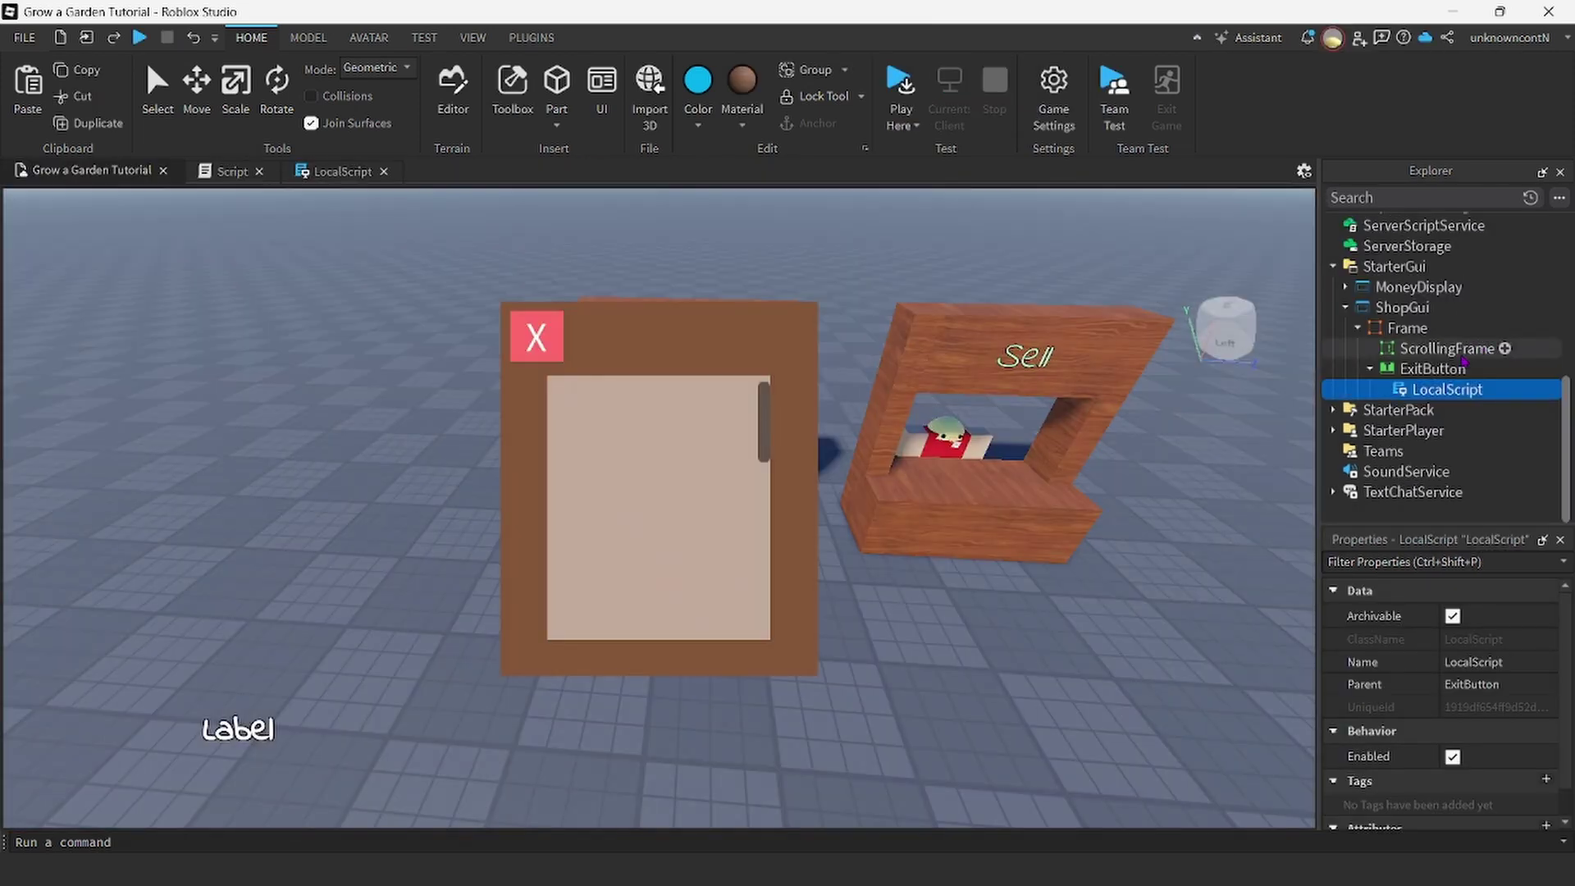
Insert a TextButton into the ScrollingFrame, about 169 x 33 pixels, and place it horizontally centered near the ScrollingFrame's upper edge.
scroll(652, 516, down, 5)
scroll(652, 517, up, 5)
click(1511, 352)
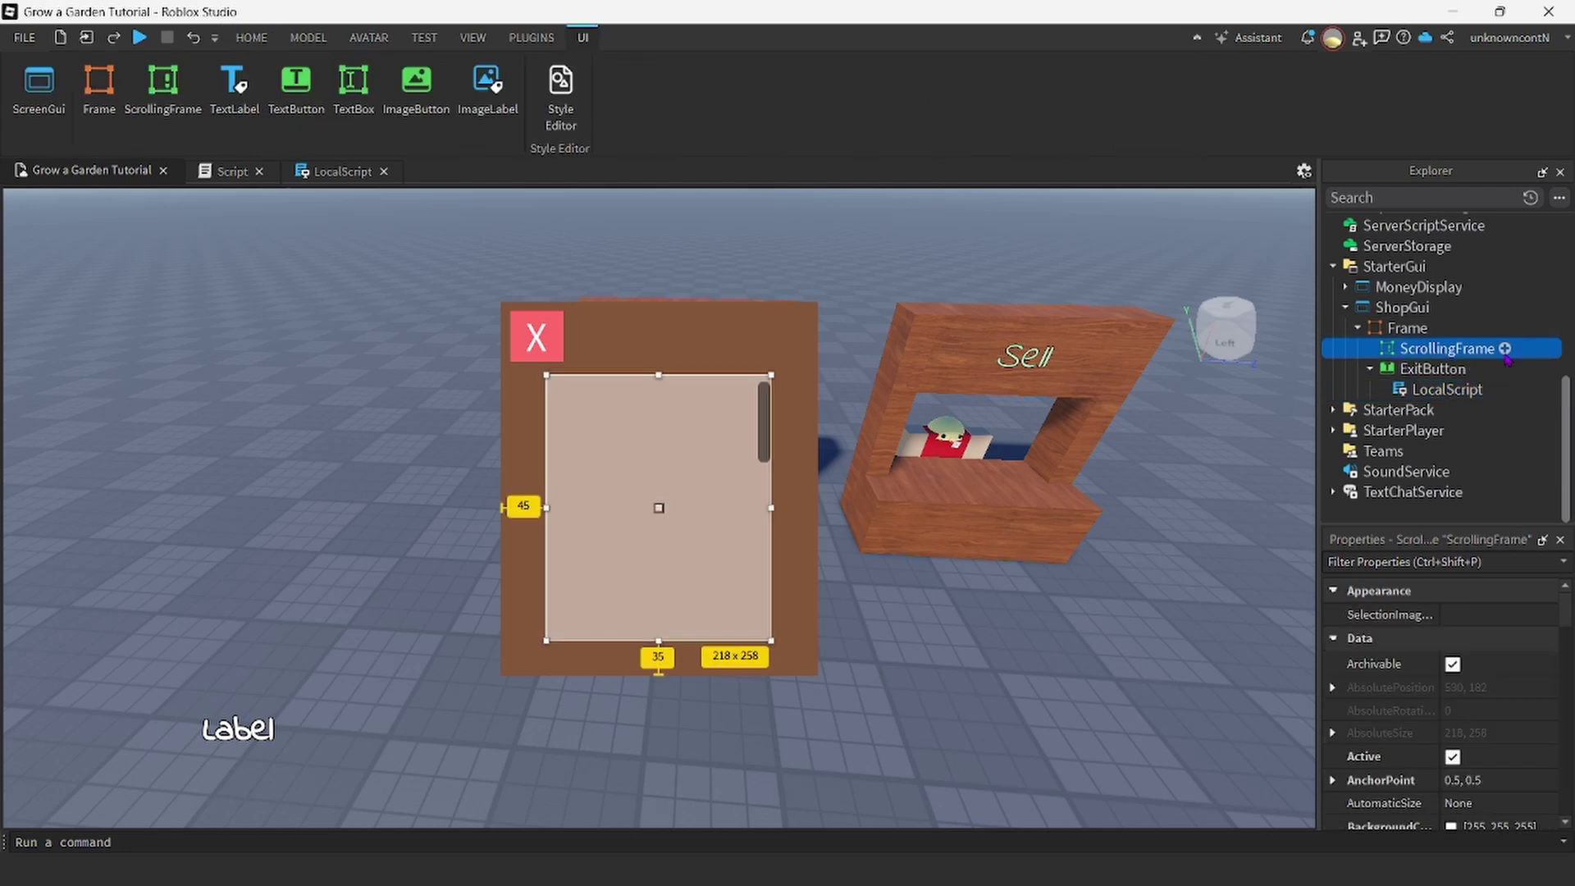
click(1506, 349)
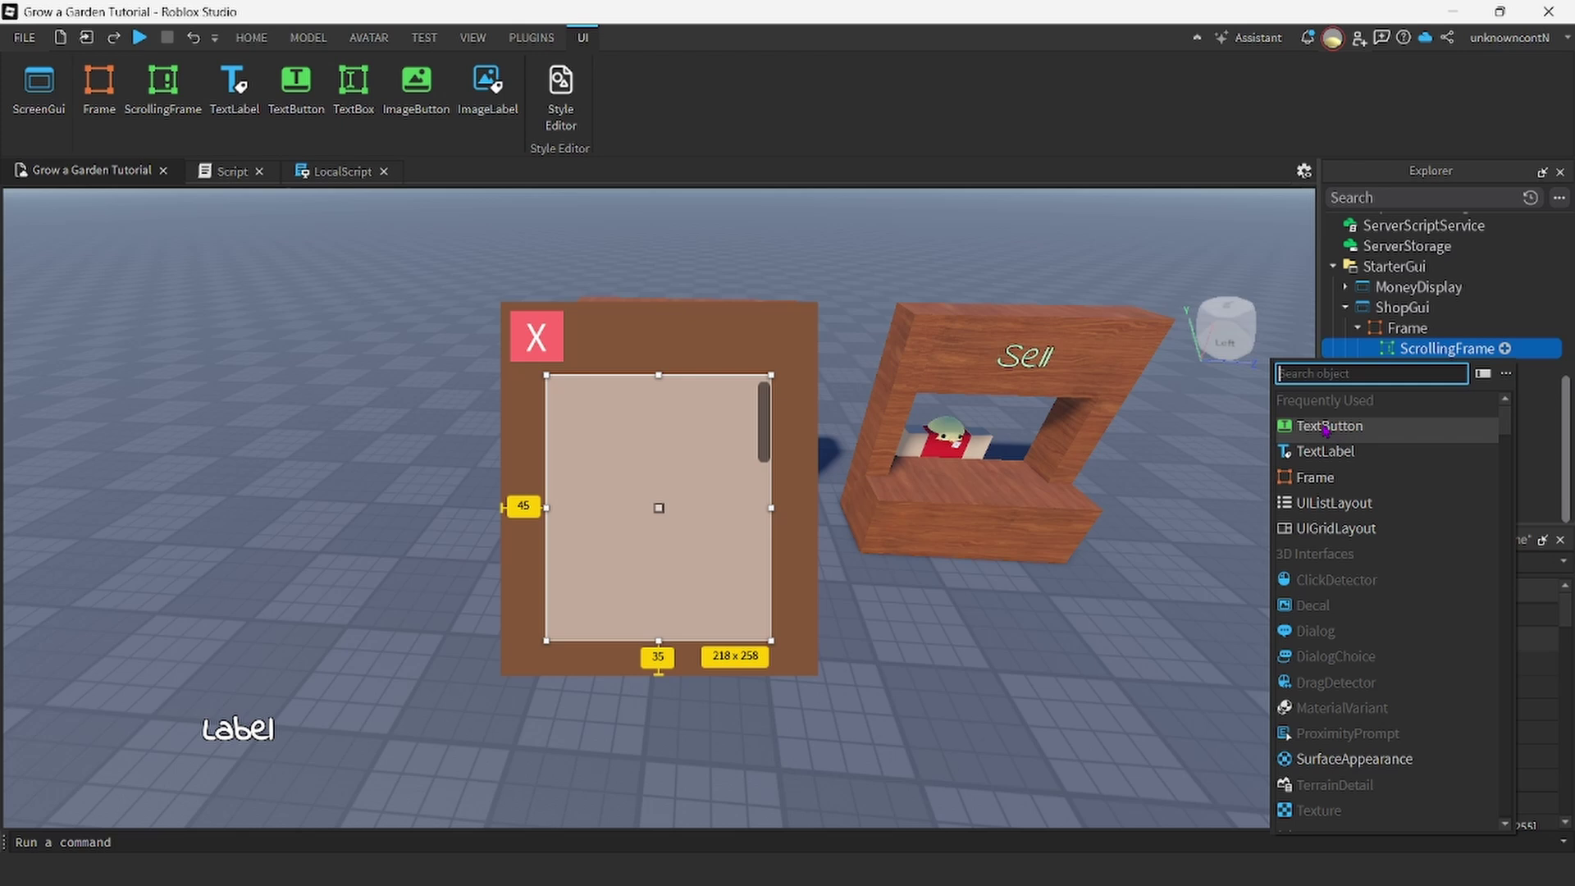
click(1326, 427)
mouse_move(696, 425)
mouse_down()
mouse_move(653, 426)
mouse_move(657, 458)
mouse_move(681, 396)
mouse_move(703, 451)
mouse_up()
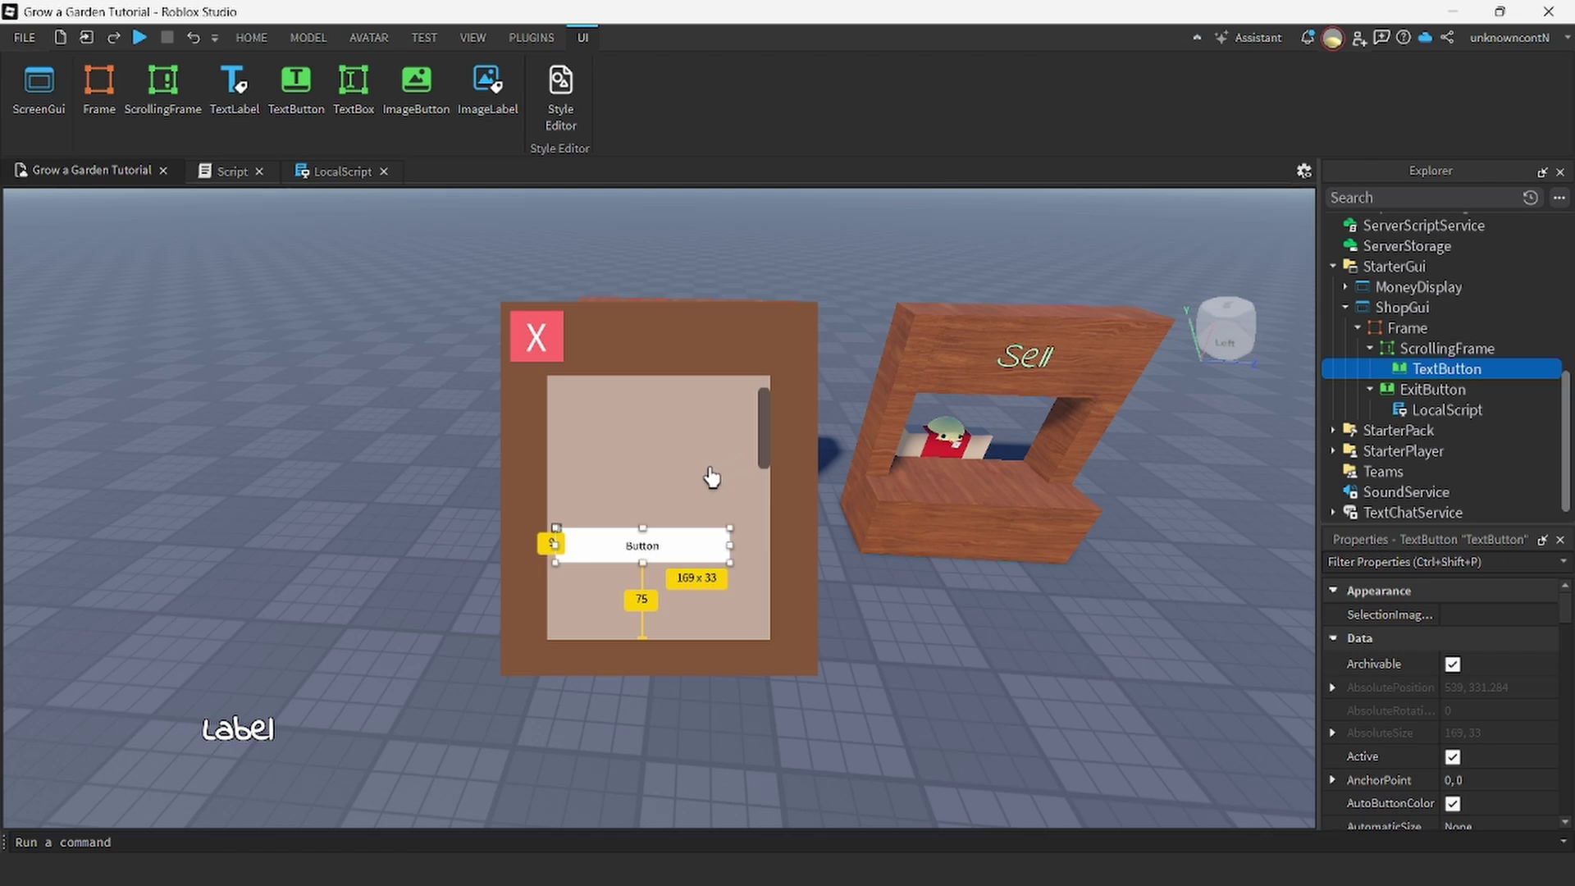
click(714, 475)
drag(717, 552, 736, 416)
Rename the new TextButton as CarrotPurchase.
click(1449, 370)
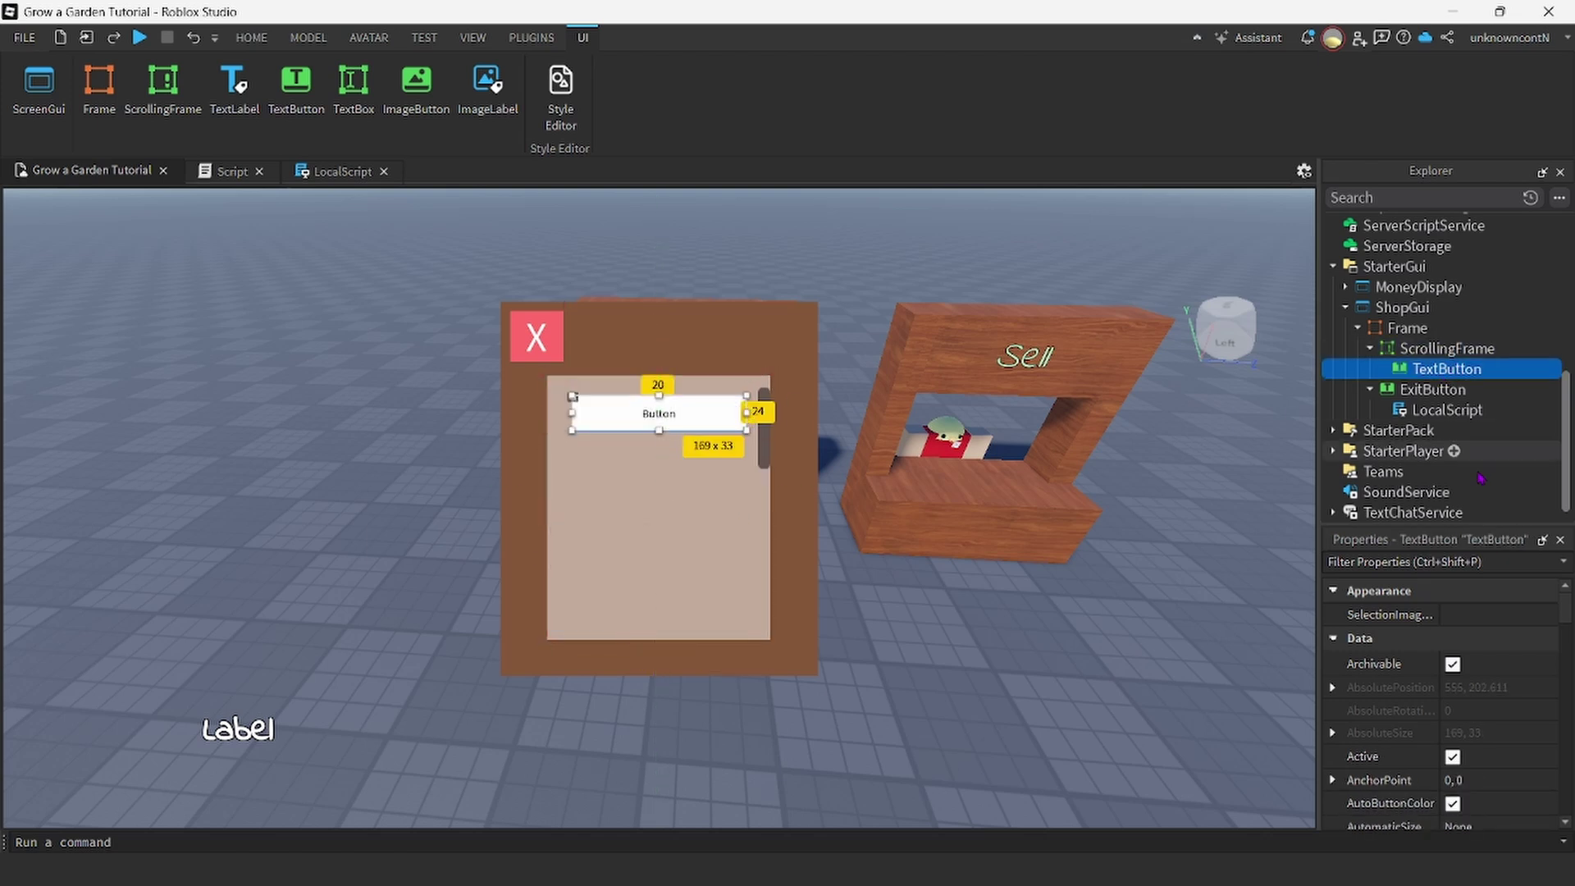
text(CarrotPurchase)
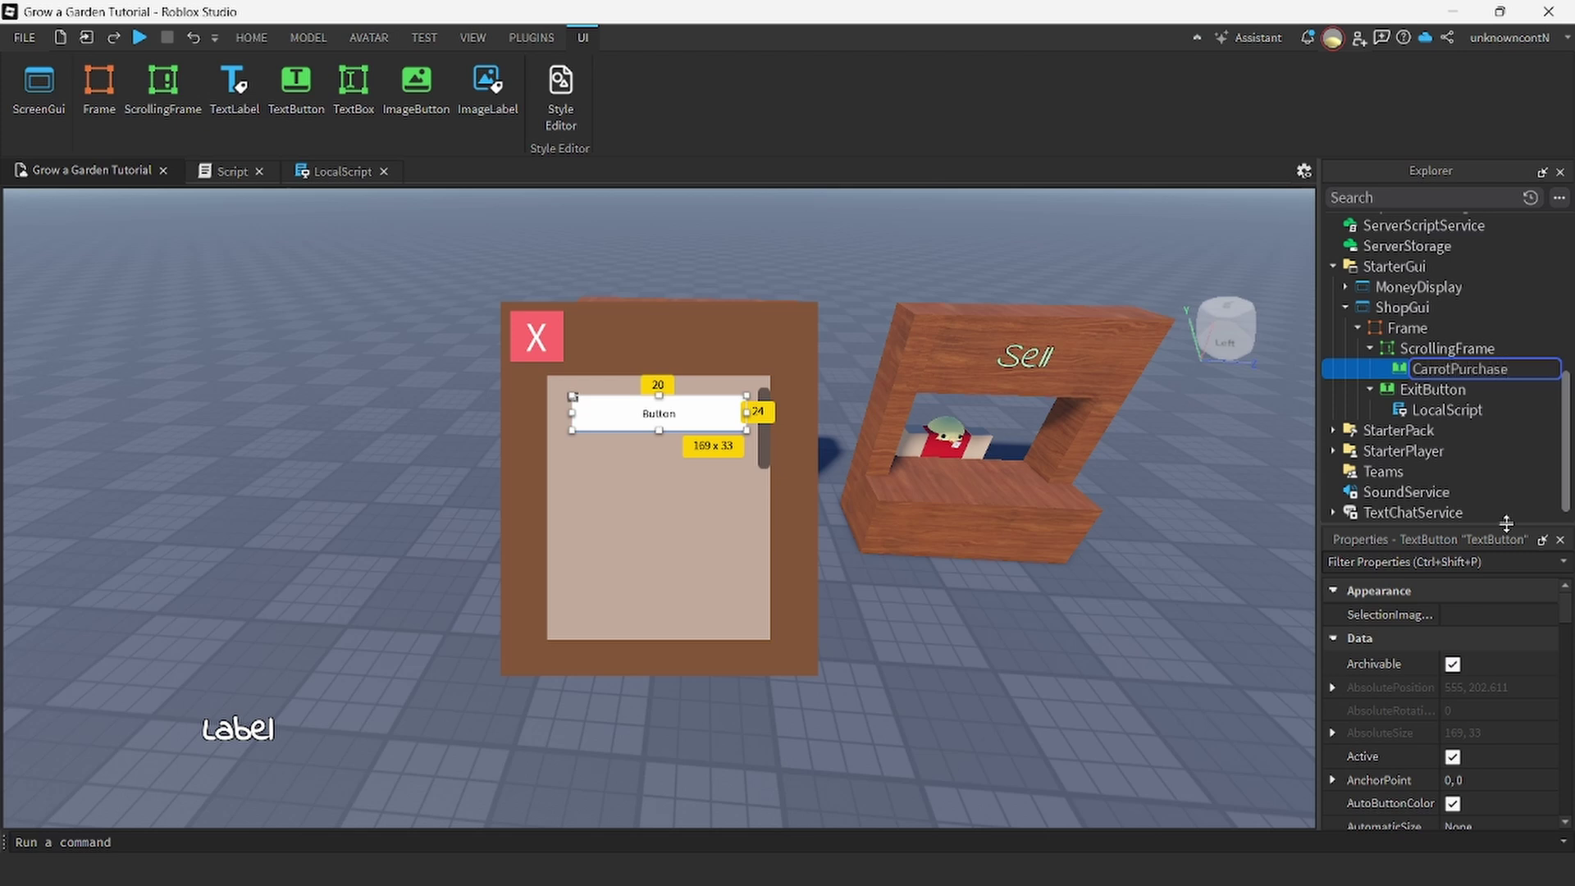
key(Return)
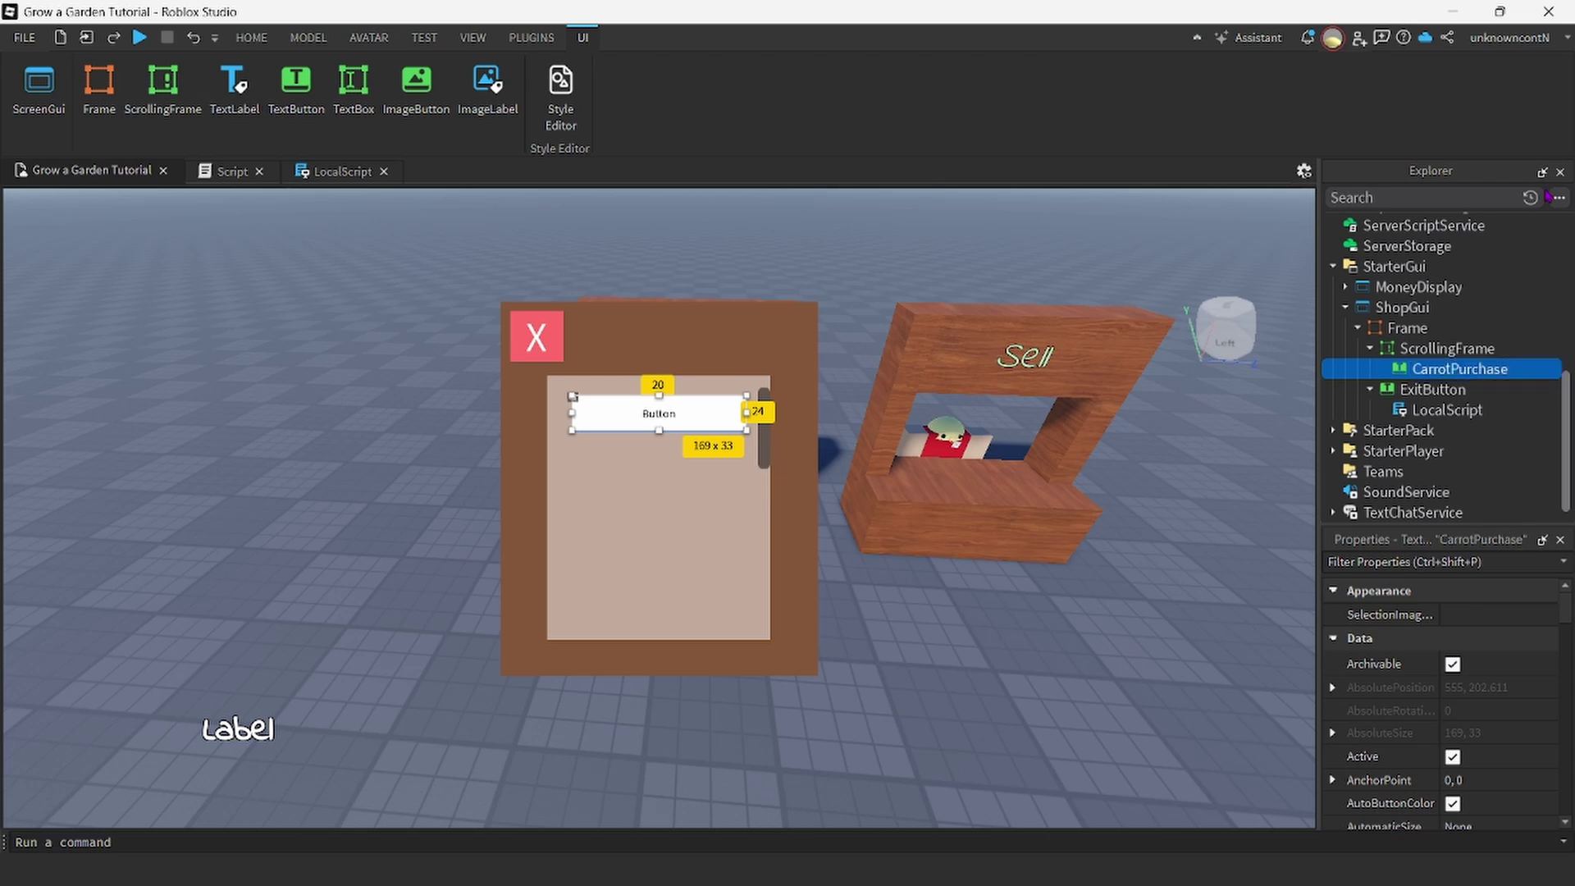
Give CarrotPurchase an orange background and scaled white text in bold Indie Flower.
scroll(1427, 369, down, 1)
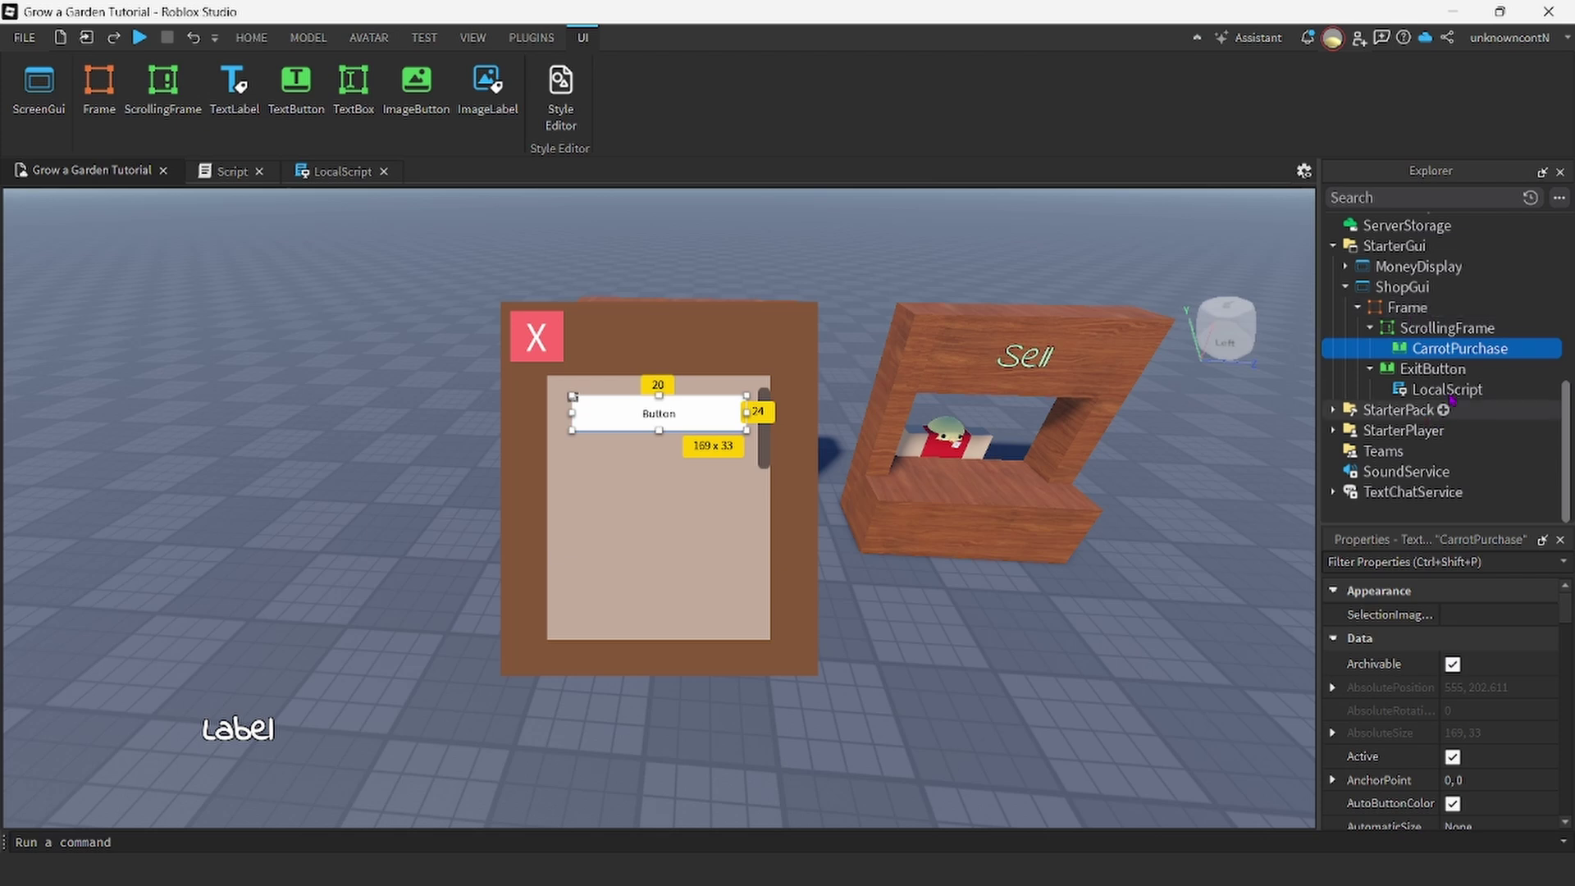
click(1435, 328)
click(1424, 350)
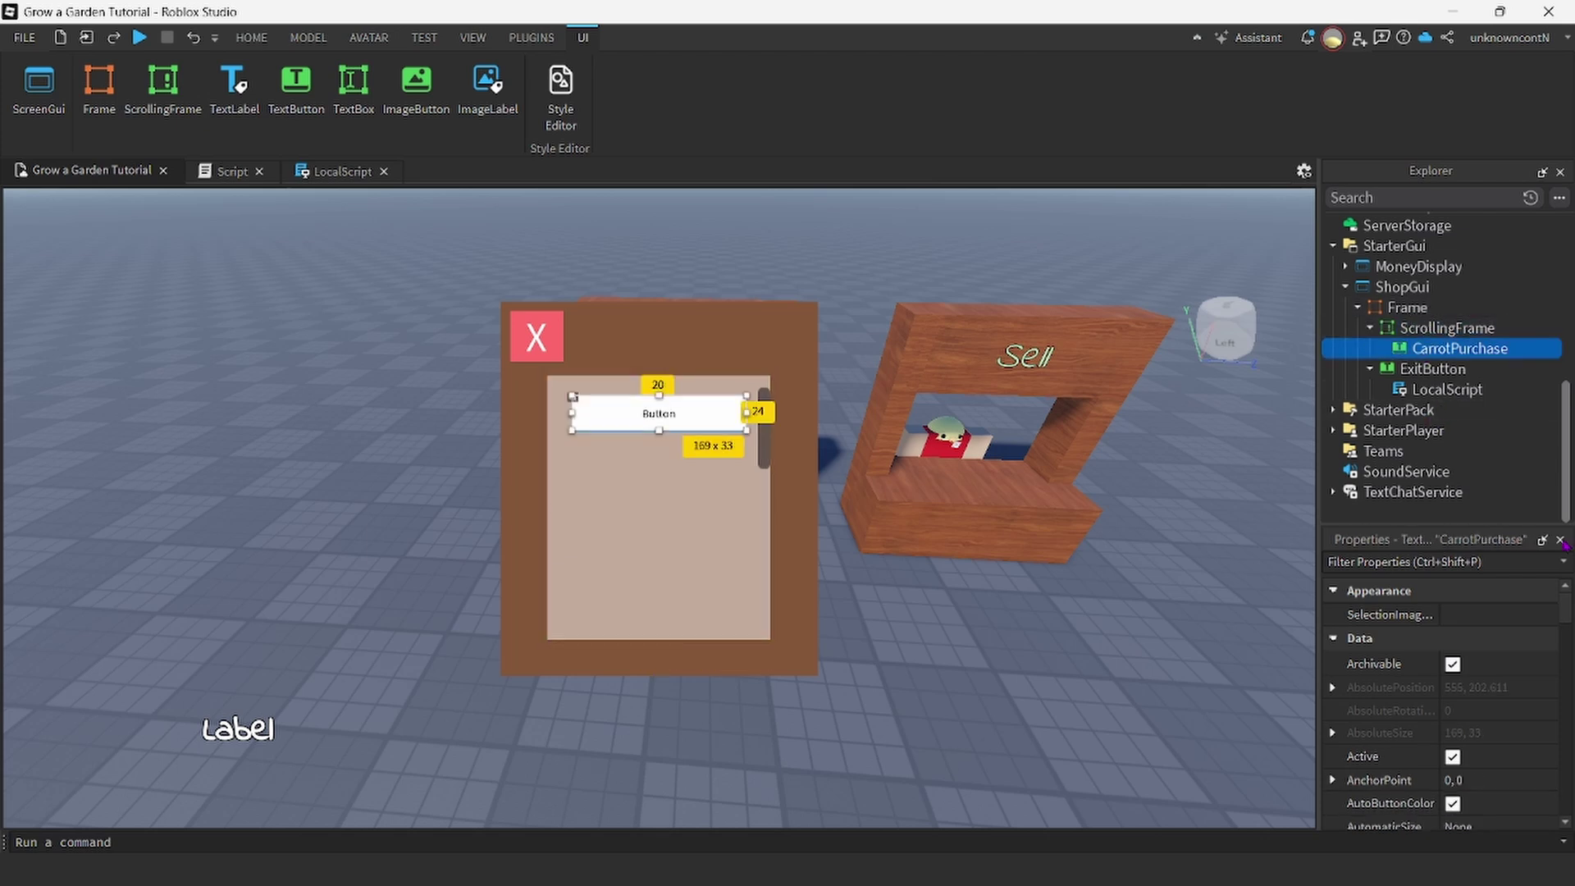
scroll(1452, 625, down, 5)
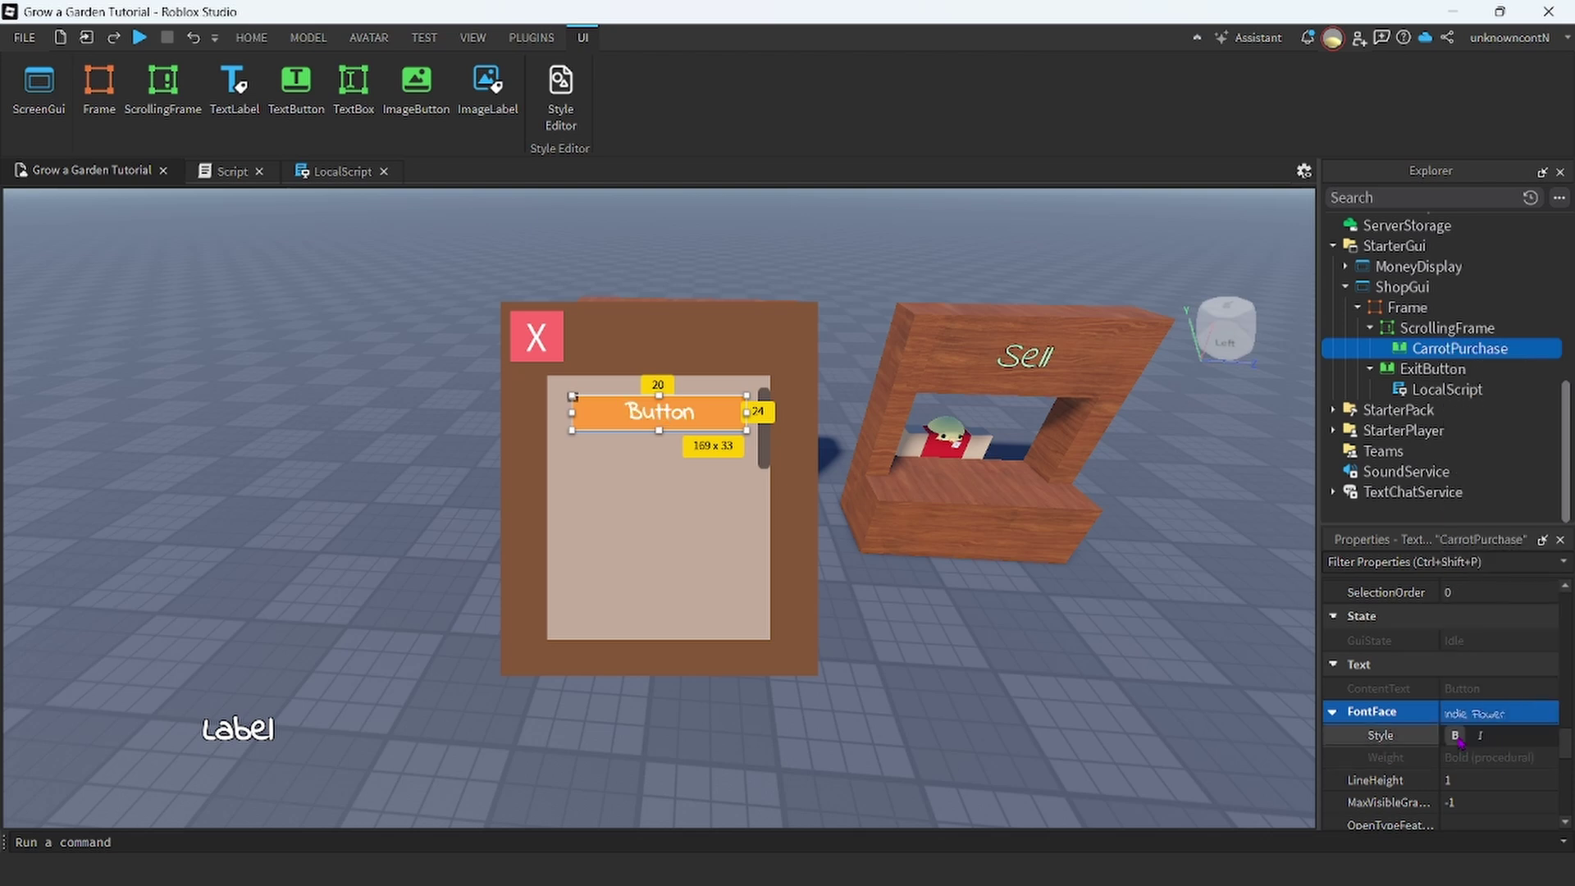
Set CarrotPurchase's text to "Carrot Seed ($50)".
scroll(1459, 742, down, 3)
click(1472, 669)
text(Carrot Seed ()
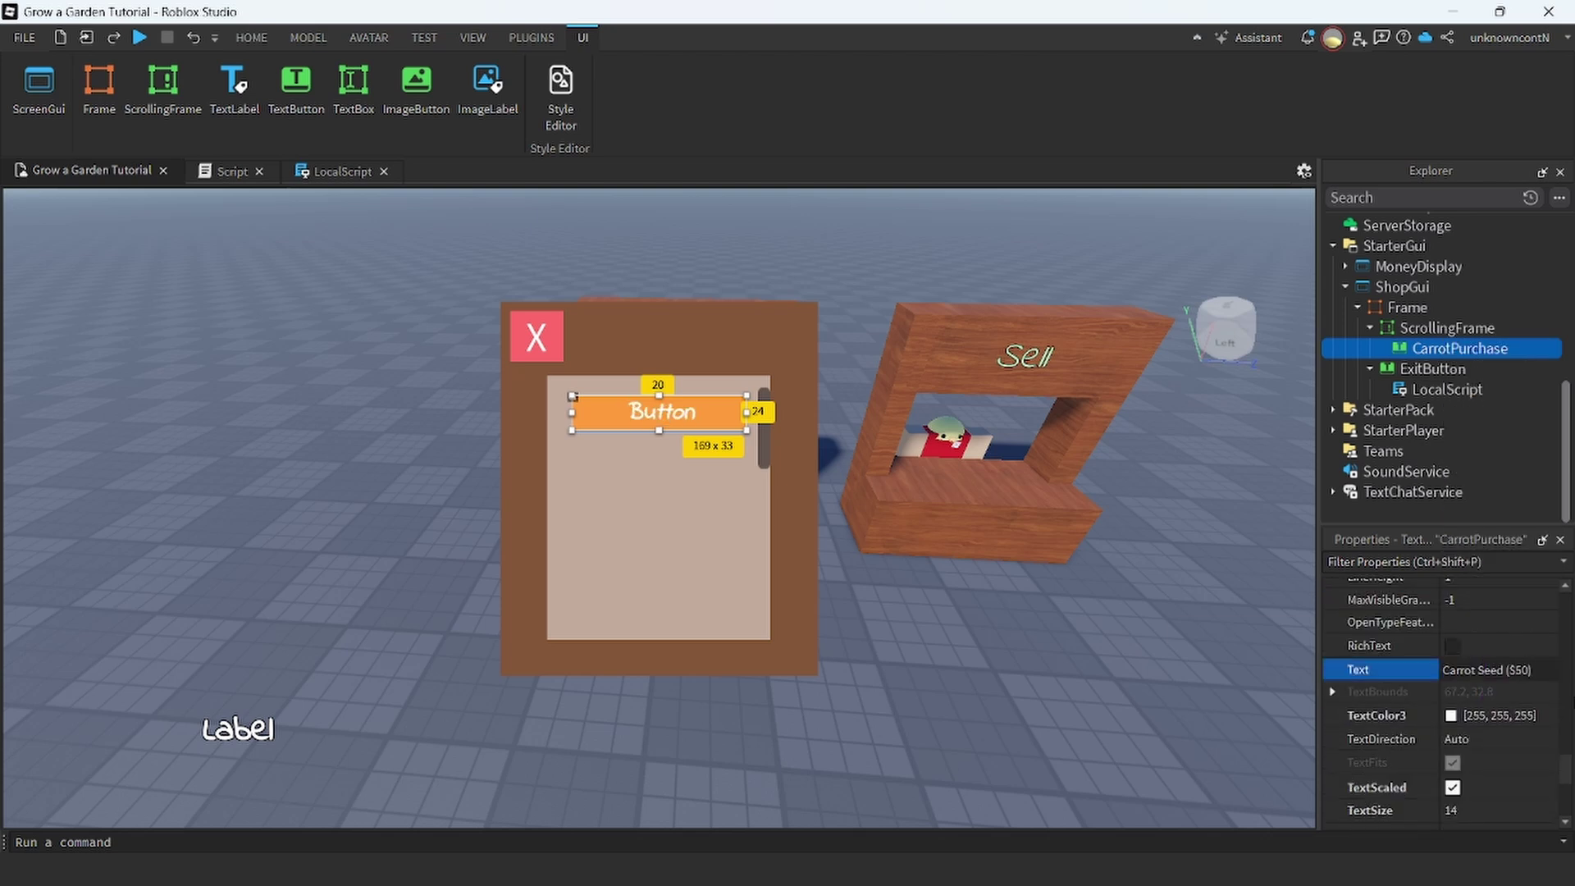
key(Return)
click(682, 484)
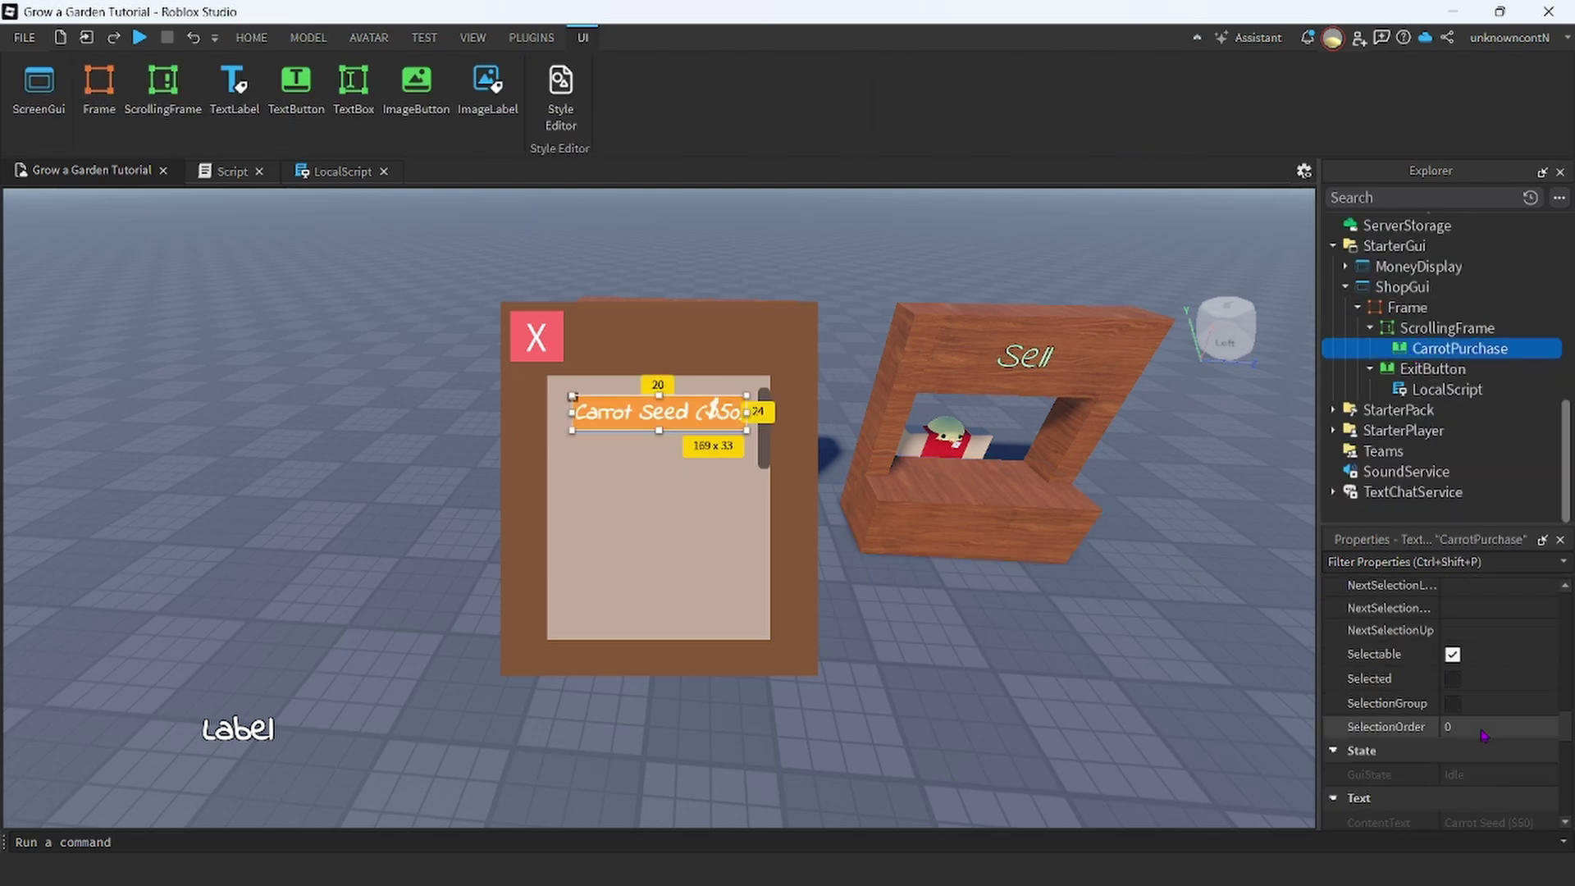
Outline CarrotPurchase's text by setting its TextStrokeTransparency to 0.
scroll(1483, 736, up, 2)
click(679, 438)
click(676, 423)
scroll(1468, 738, down, 5)
click(1469, 766)
click(1468, 744)
text(0)
key(Return)
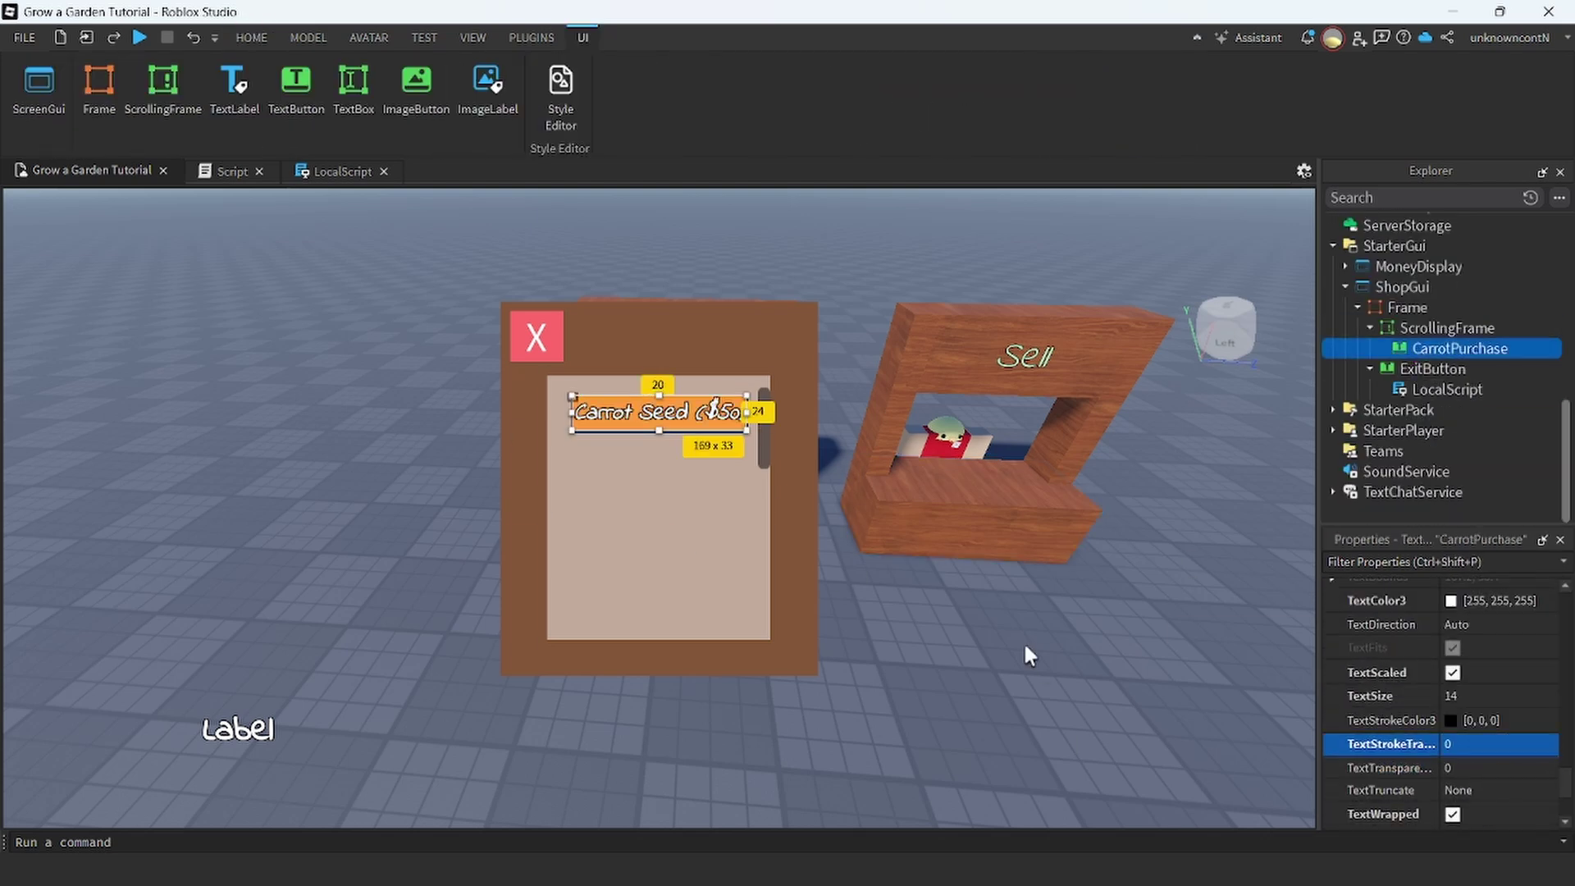
Deselect CarrotPurchase and test scrolling through the shop's seed list in the viewport.
click(1025, 647)
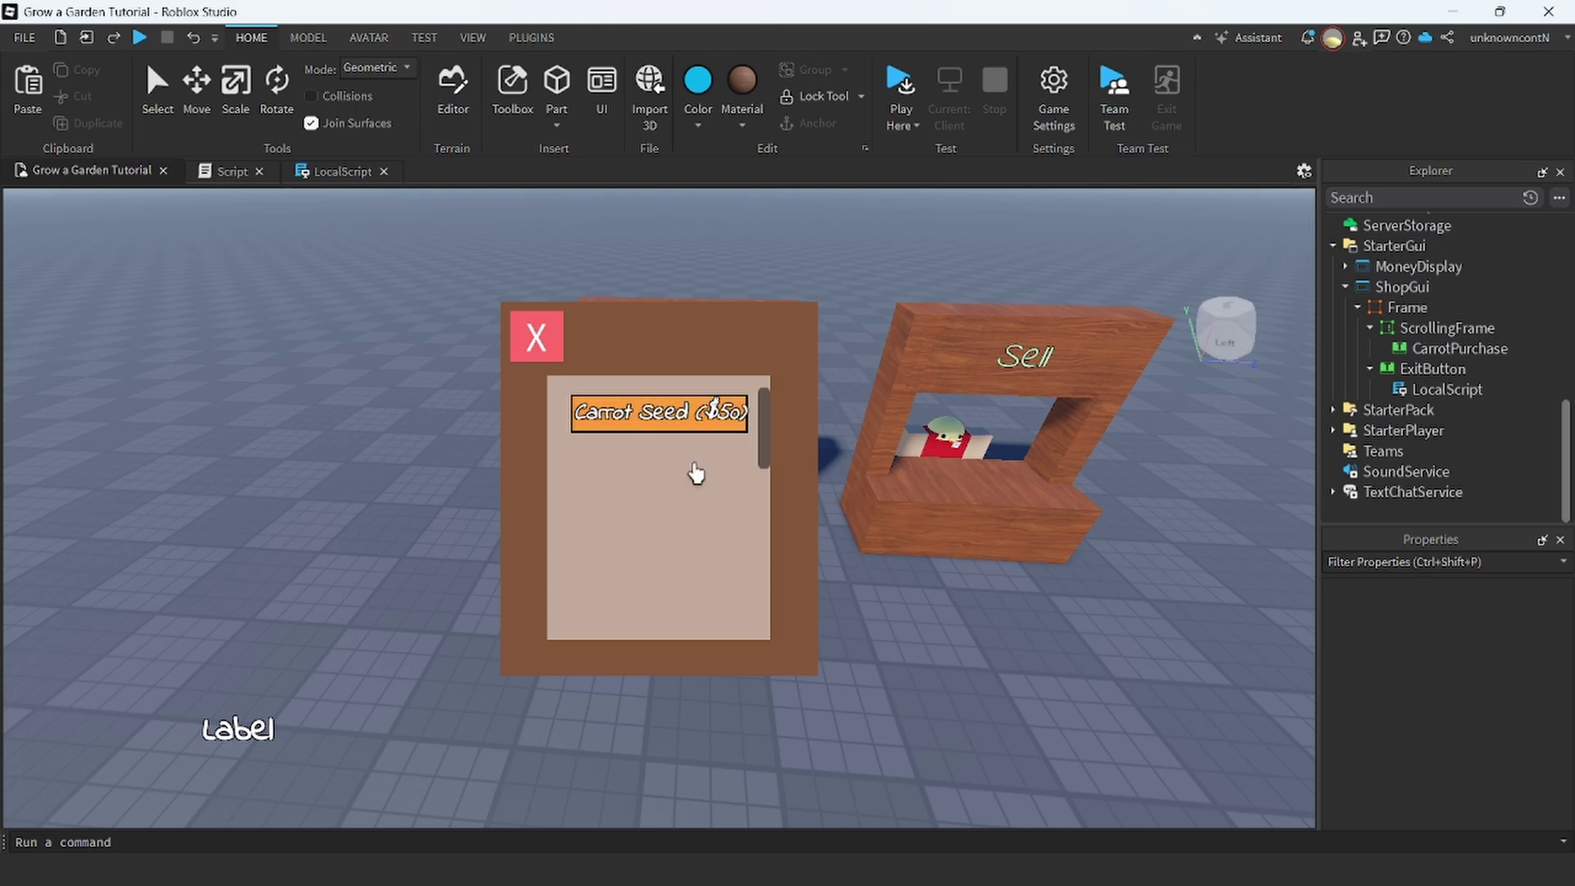
scroll(695, 473, down, 3)
scroll(693, 476, up, 3)
scroll(689, 479, down, 3)
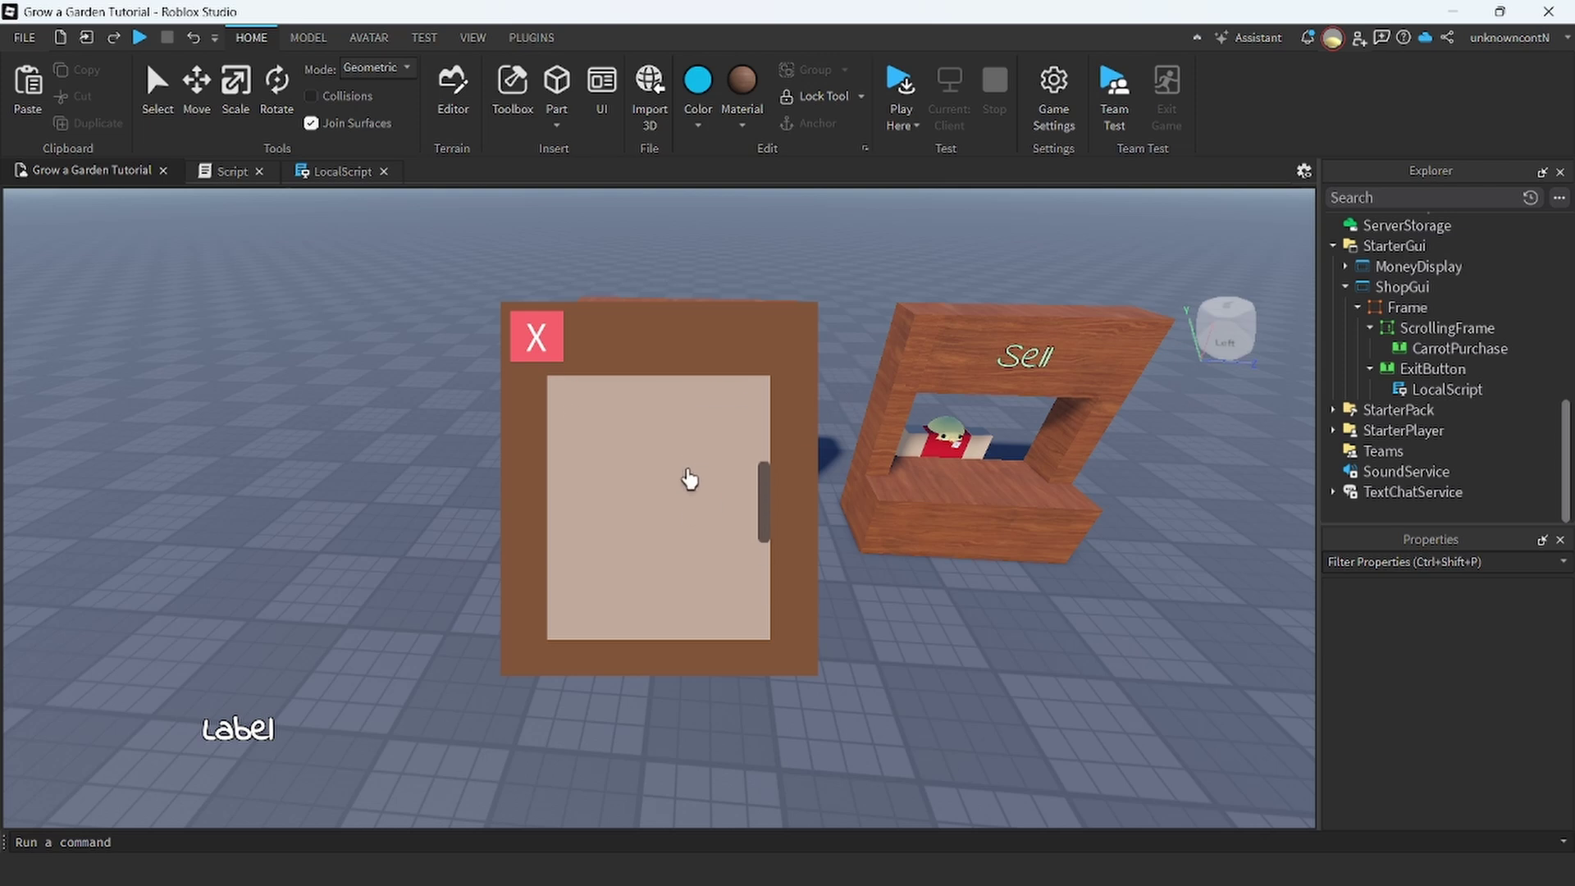
scroll(689, 479, up, 3)
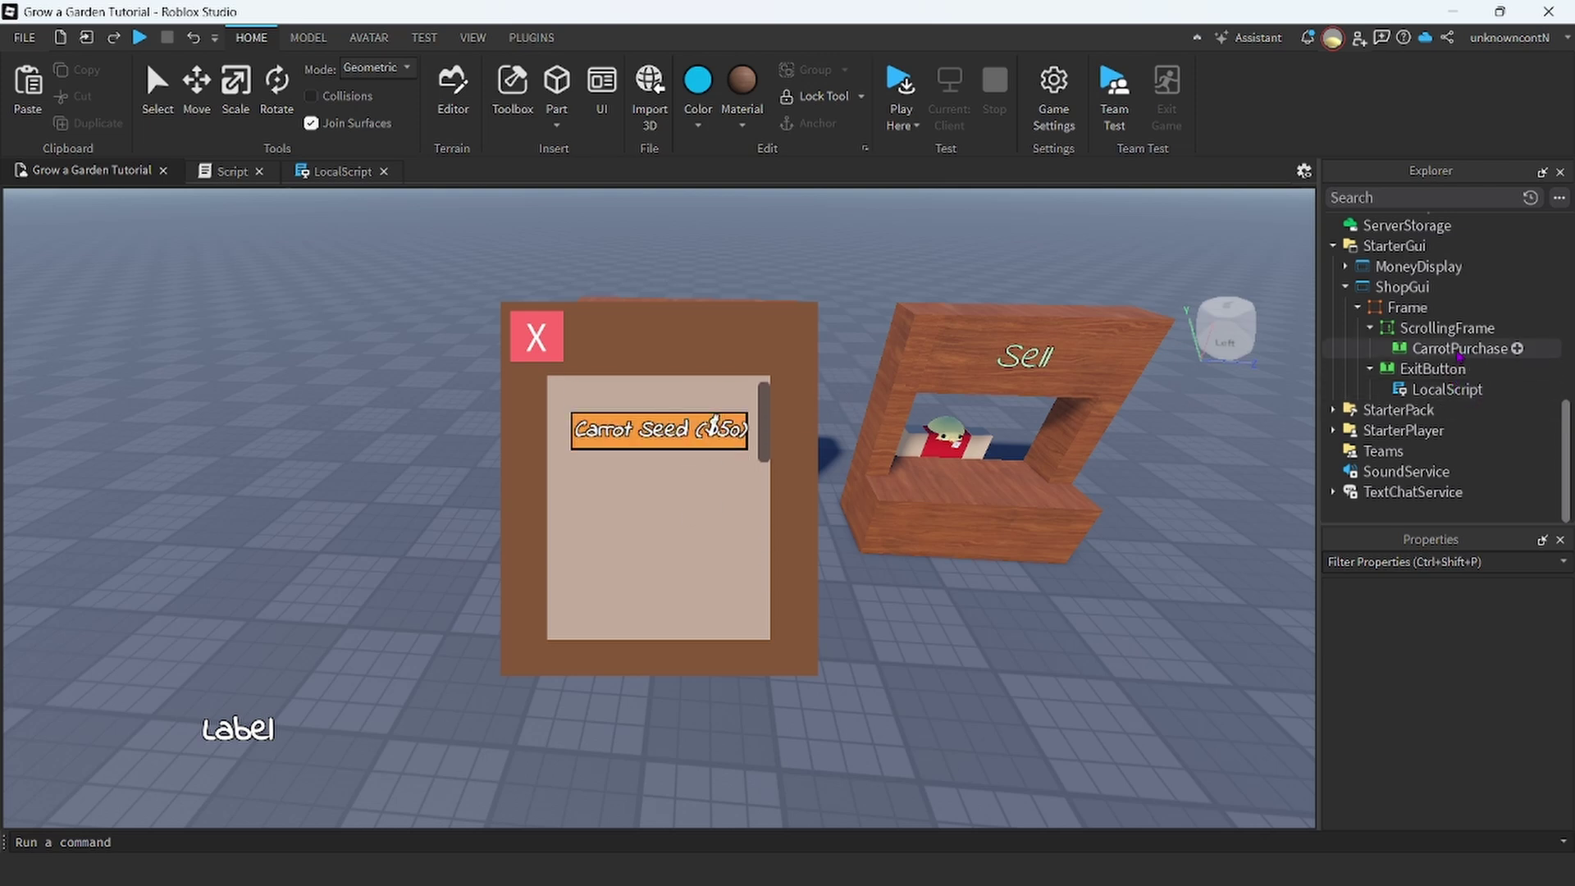
Move the Carrot seed tool from StarterPack into ReplicatedStorage and check the objects it contains.
mouse_move(1479, 332)
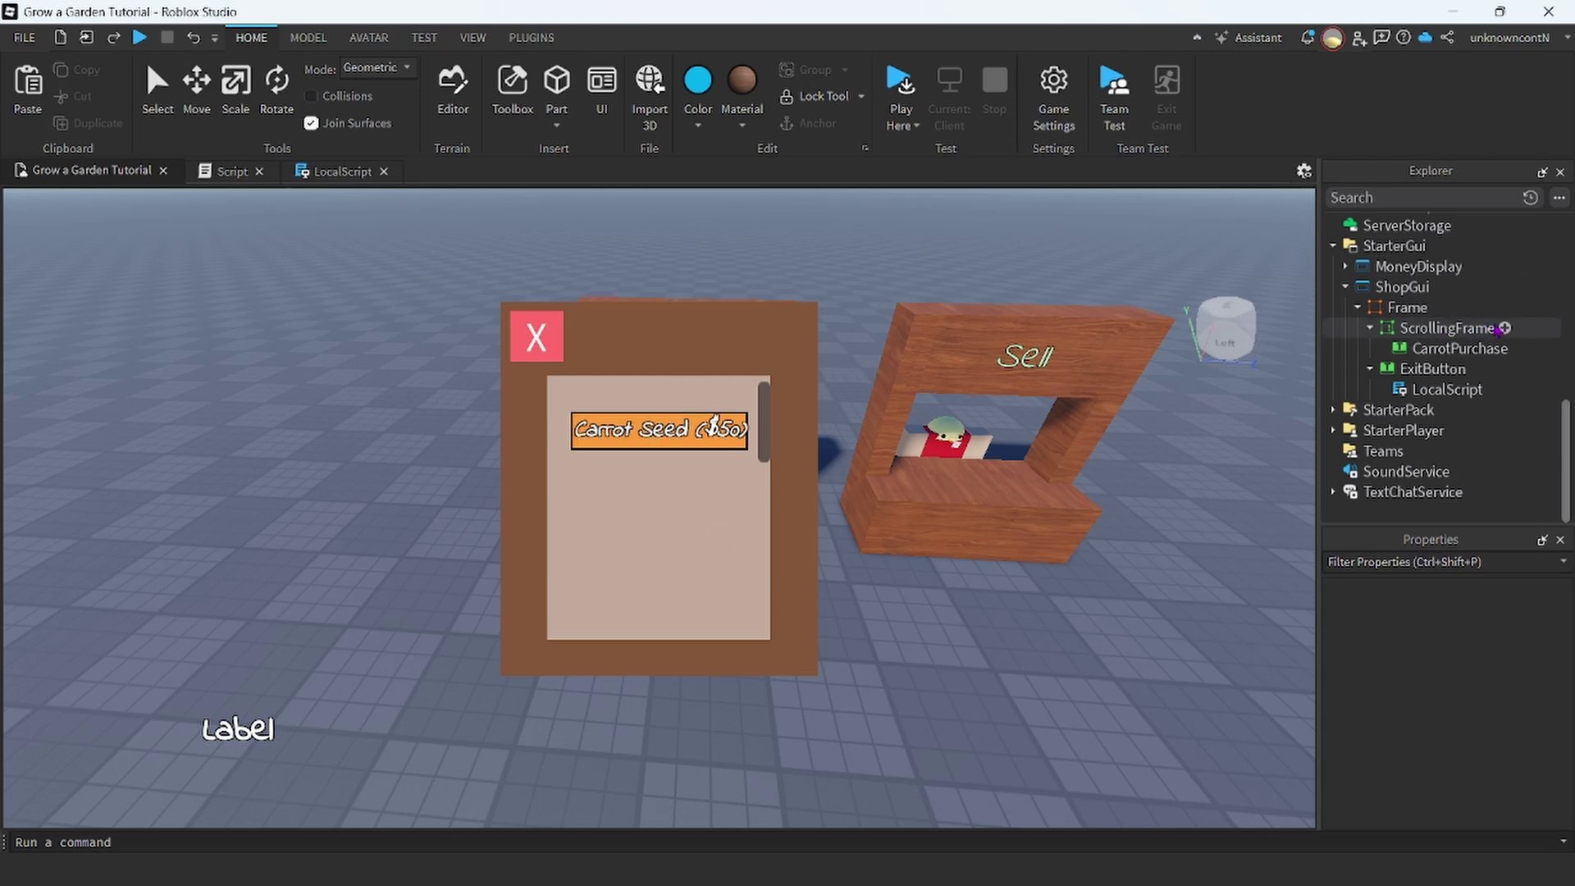
scroll(1434, 348, up, 2)
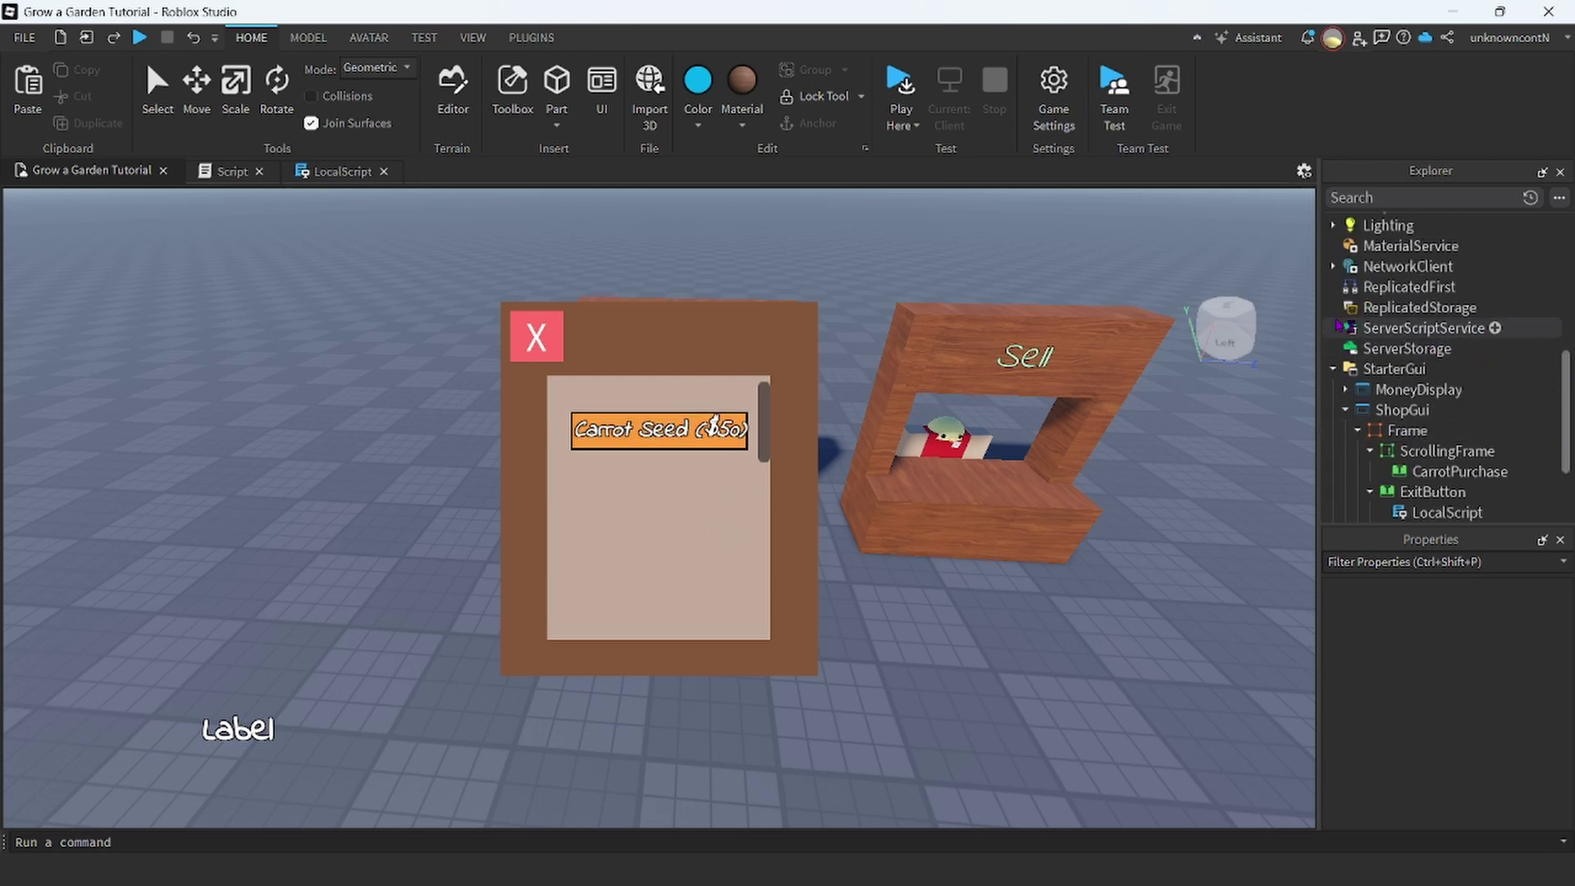
scroll(1458, 408, down, 2)
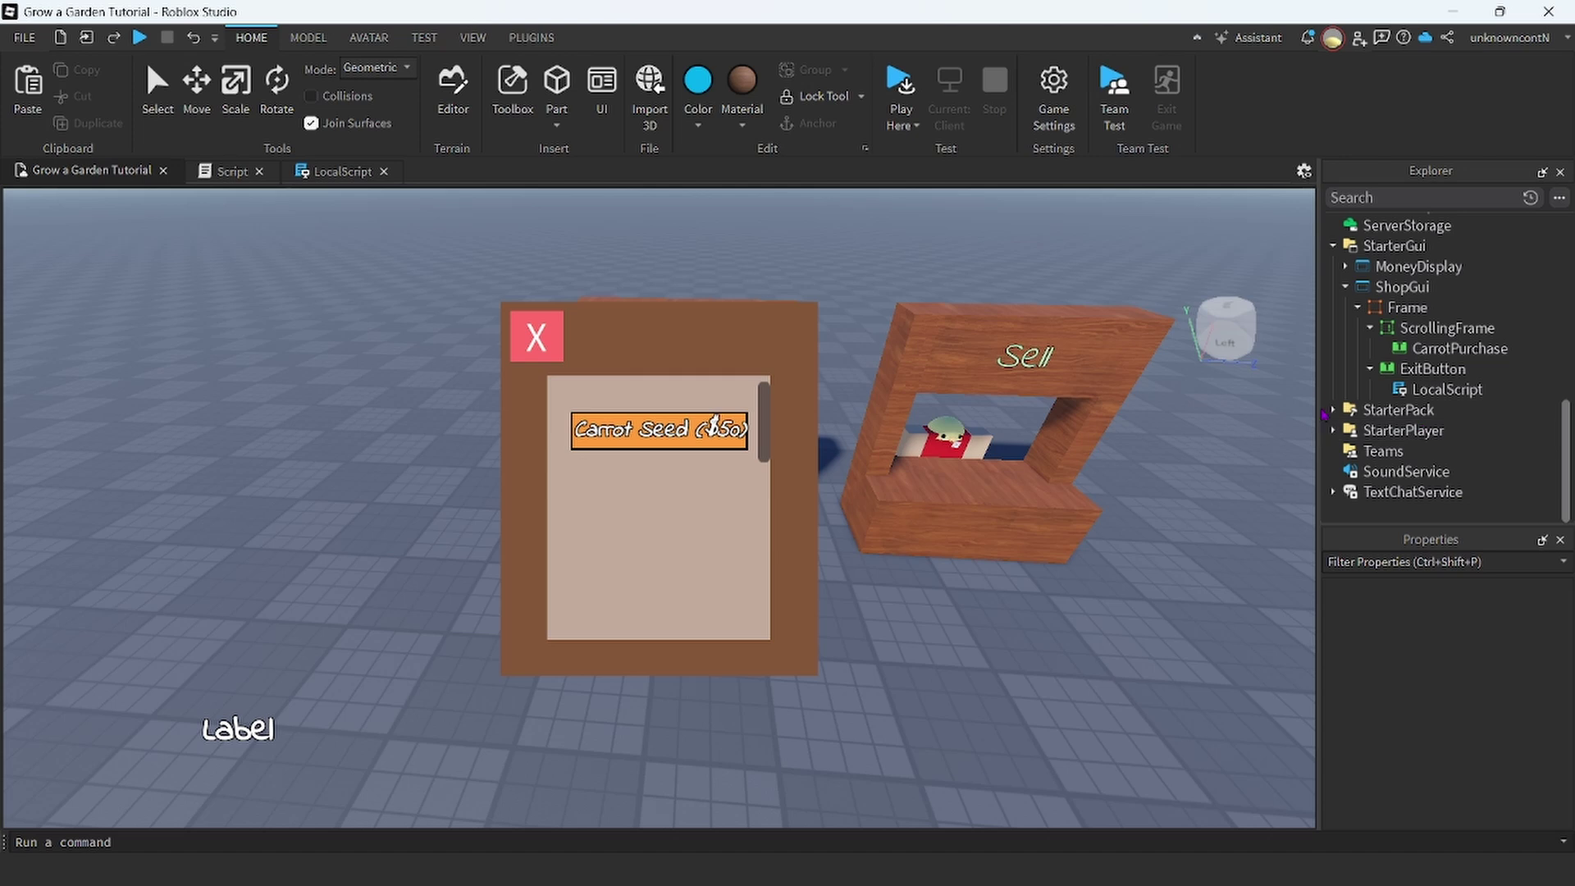
click(1377, 435)
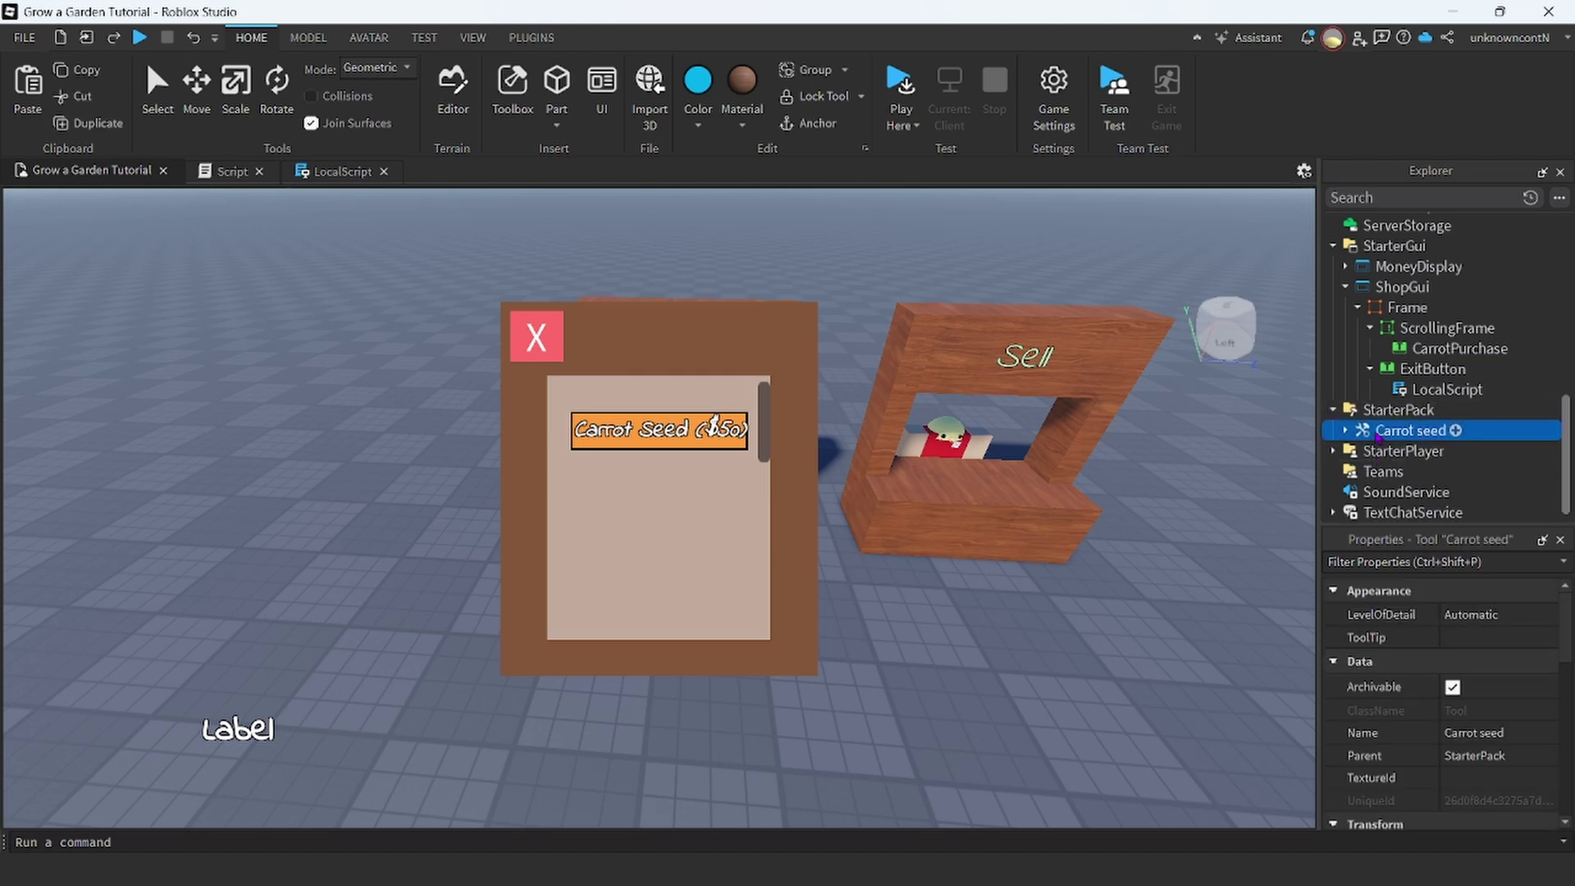
drag(1377, 438, 1427, 375)
scroll(1441, 412, up, 5)
scroll(1420, 489, down, 3)
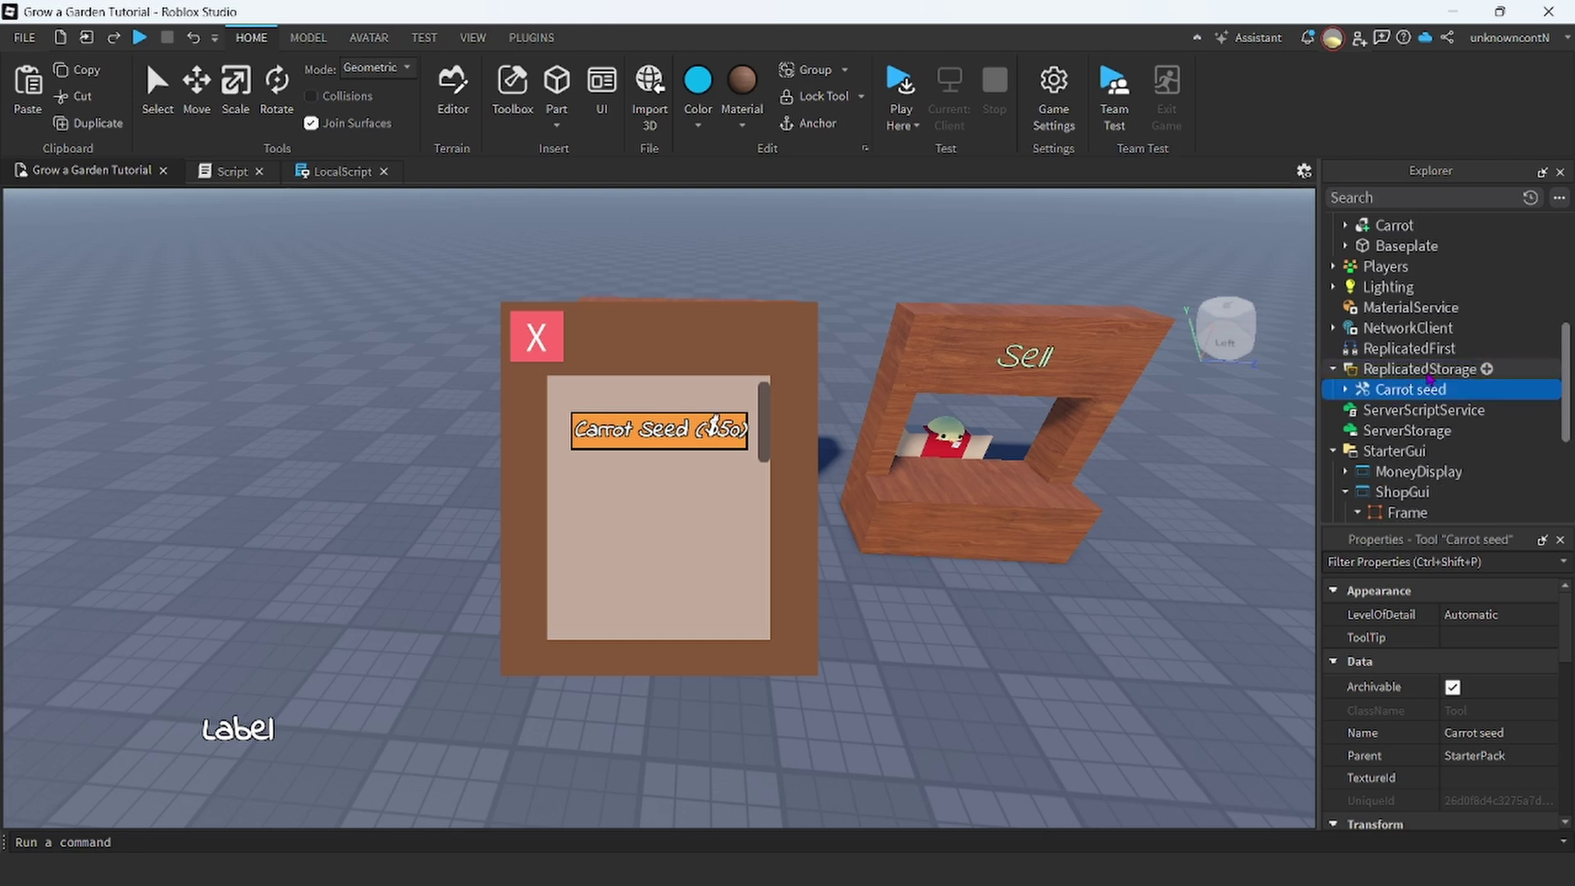
click(1346, 392)
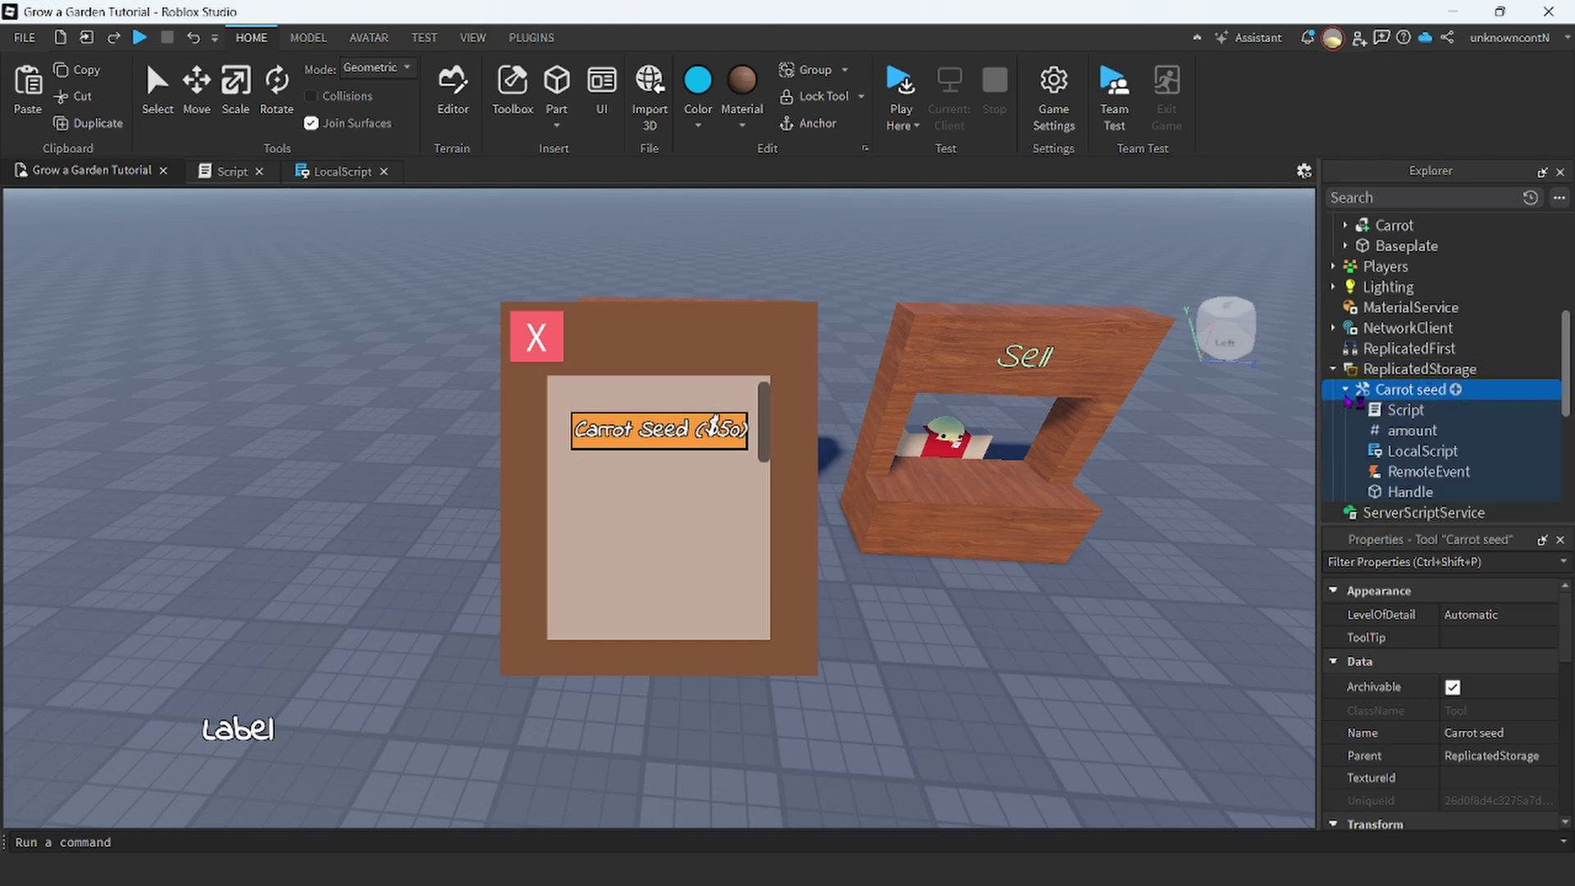
scroll(1346, 393, down, 2)
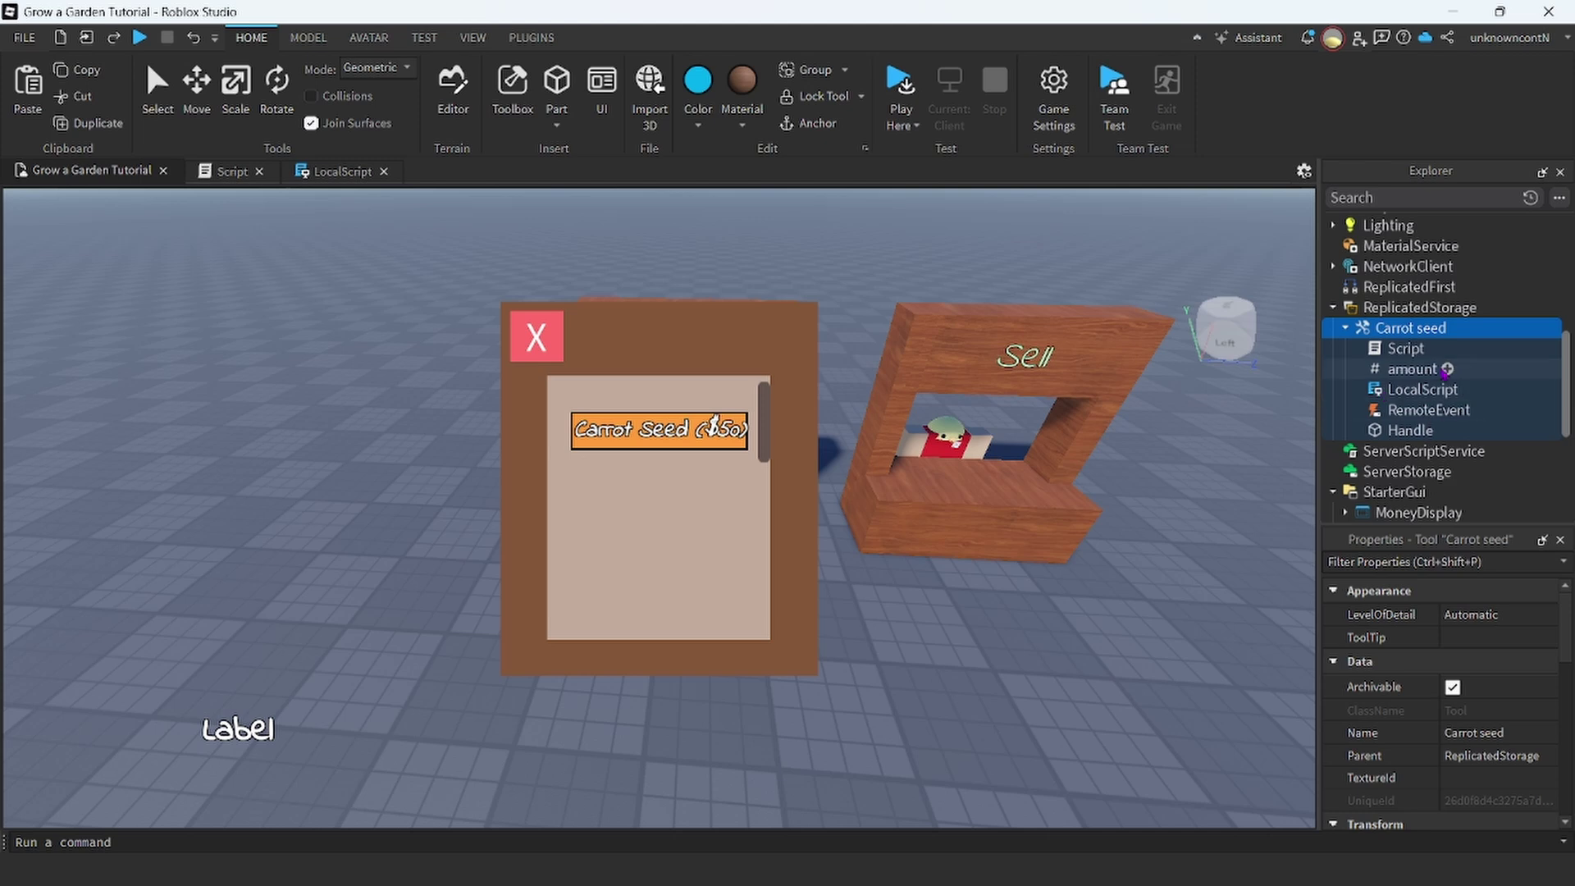
click(1346, 328)
Add a Folder to ReplicatedStorage and place the Carrot seed tool inside it.
click(1487, 307)
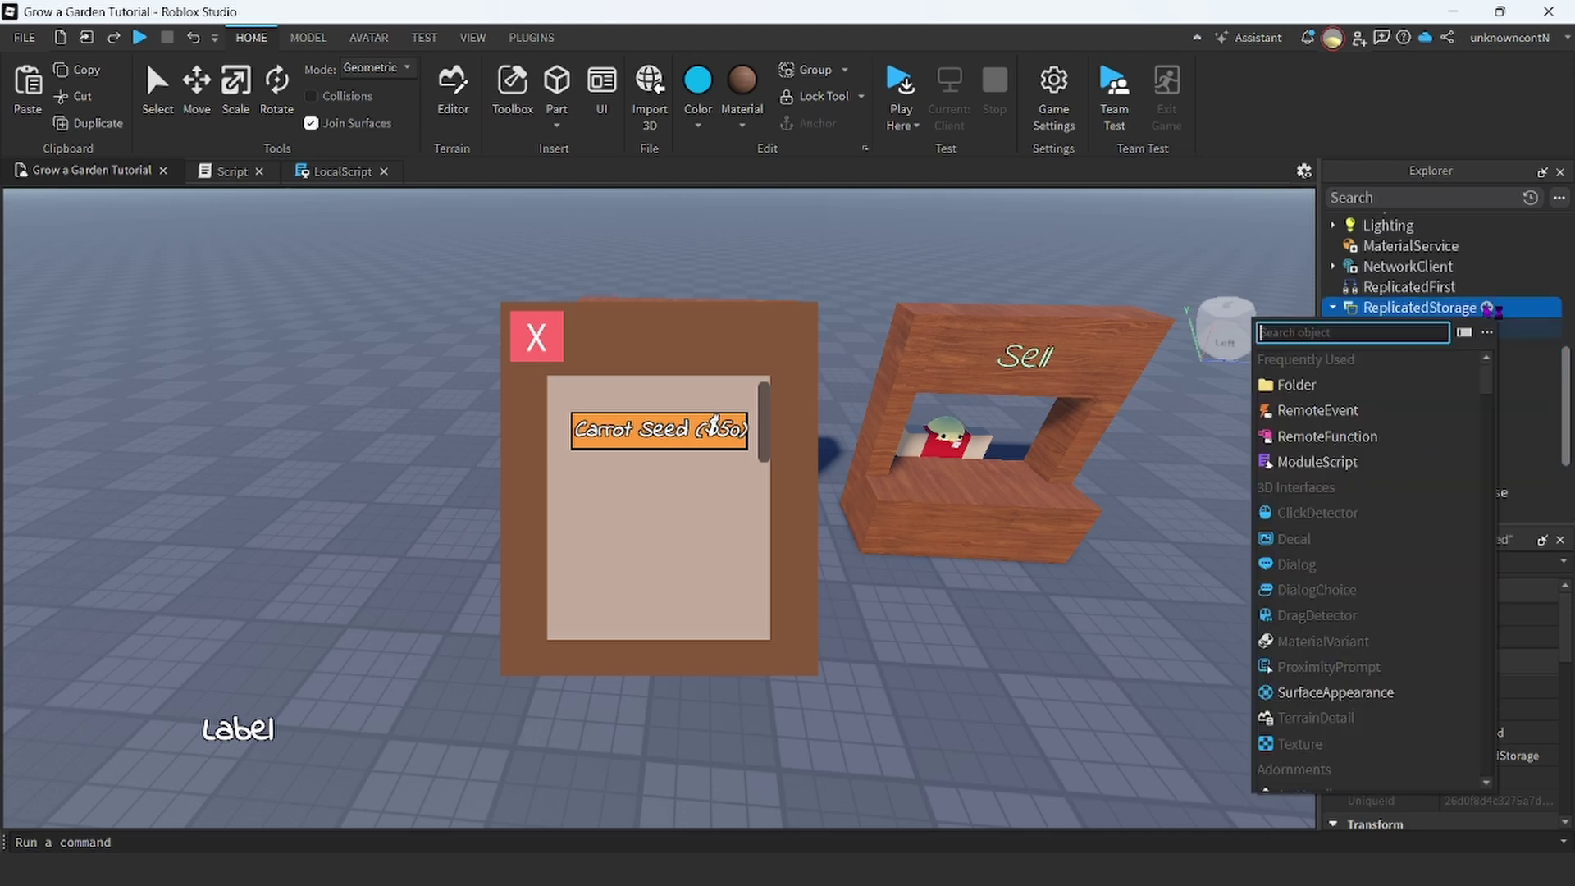
text(f)
click(1347, 389)
drag(1415, 350, 1404, 330)
Rename the new folder in ReplicatedStorage as SeedFolder.
click(1401, 333)
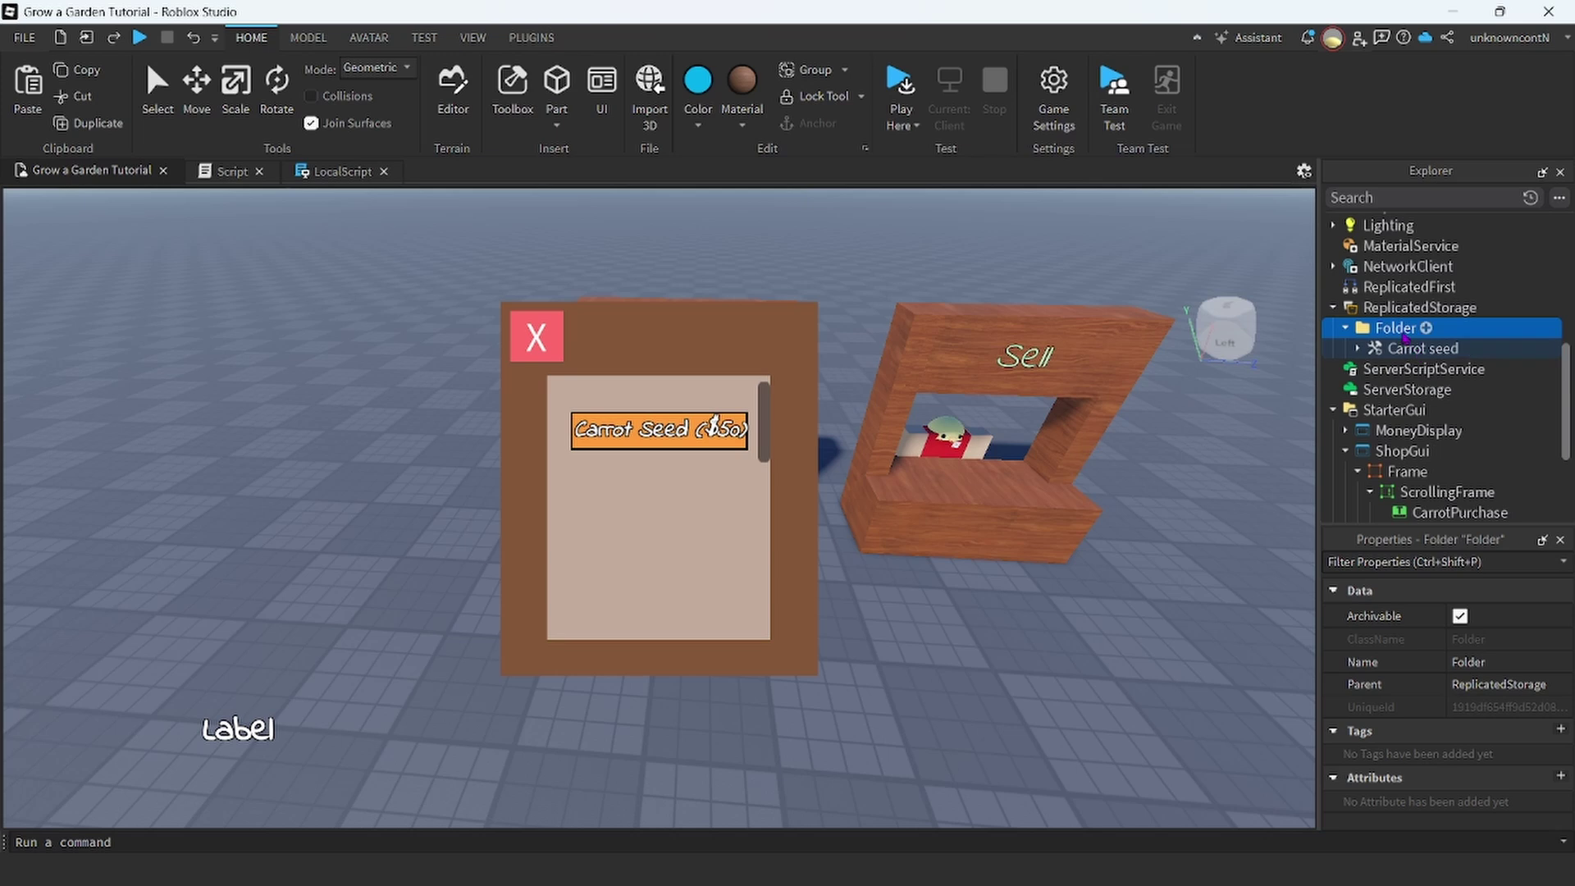
click(1404, 334)
text(Seed)
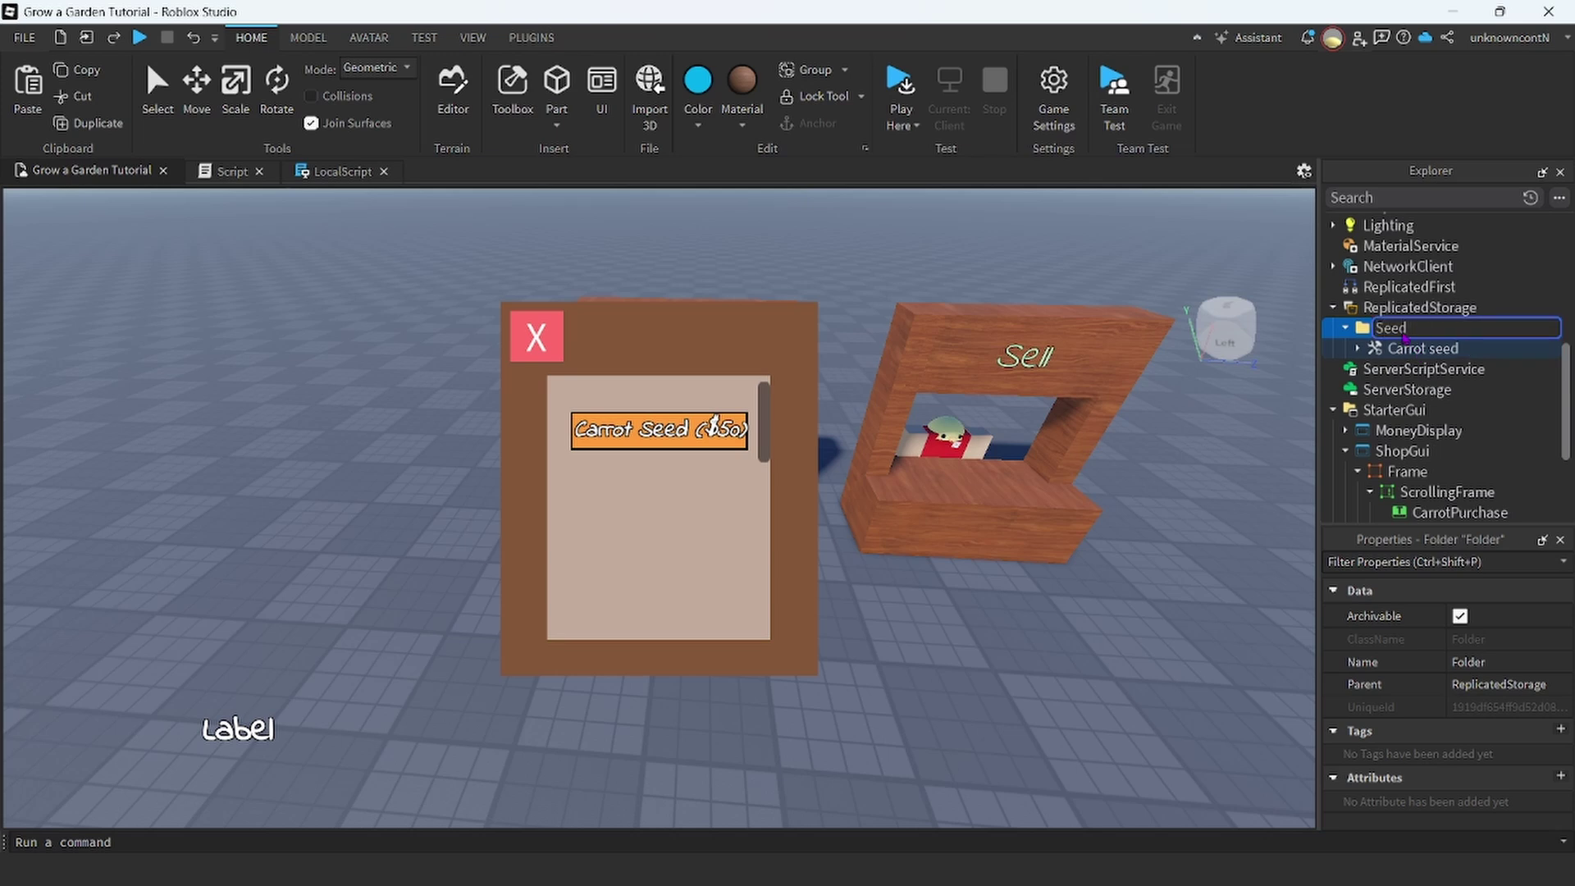
text(Folder)
key(Return)
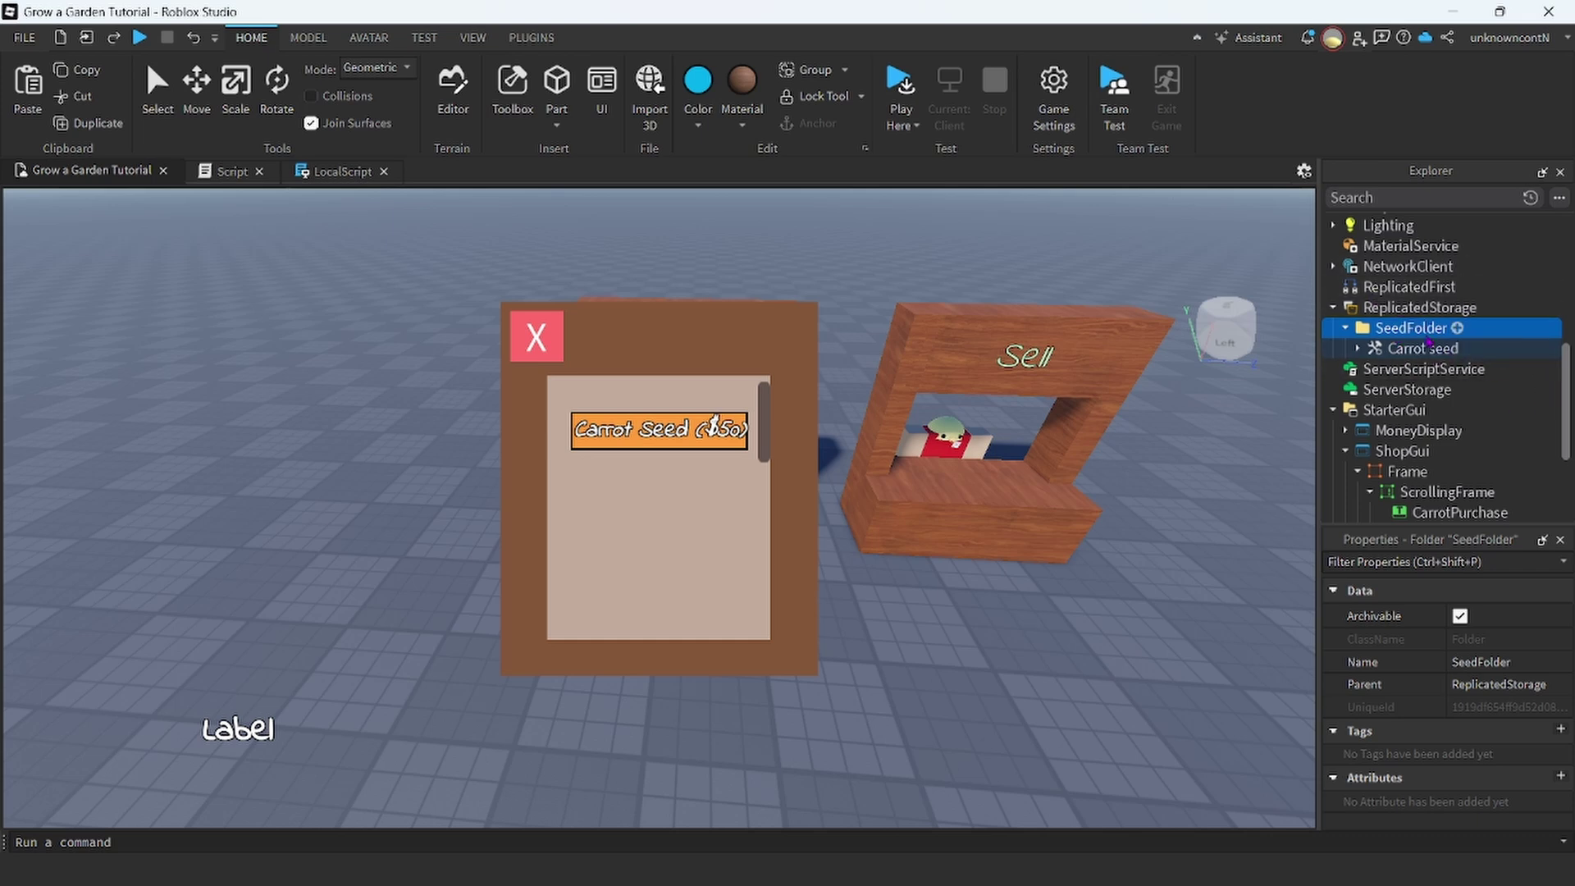
Collapse SeedFolder, then add a RemoteEvent to ReplicatedStorage and name it PurchaseEvent.
scroll(1488, 439, down, 3)
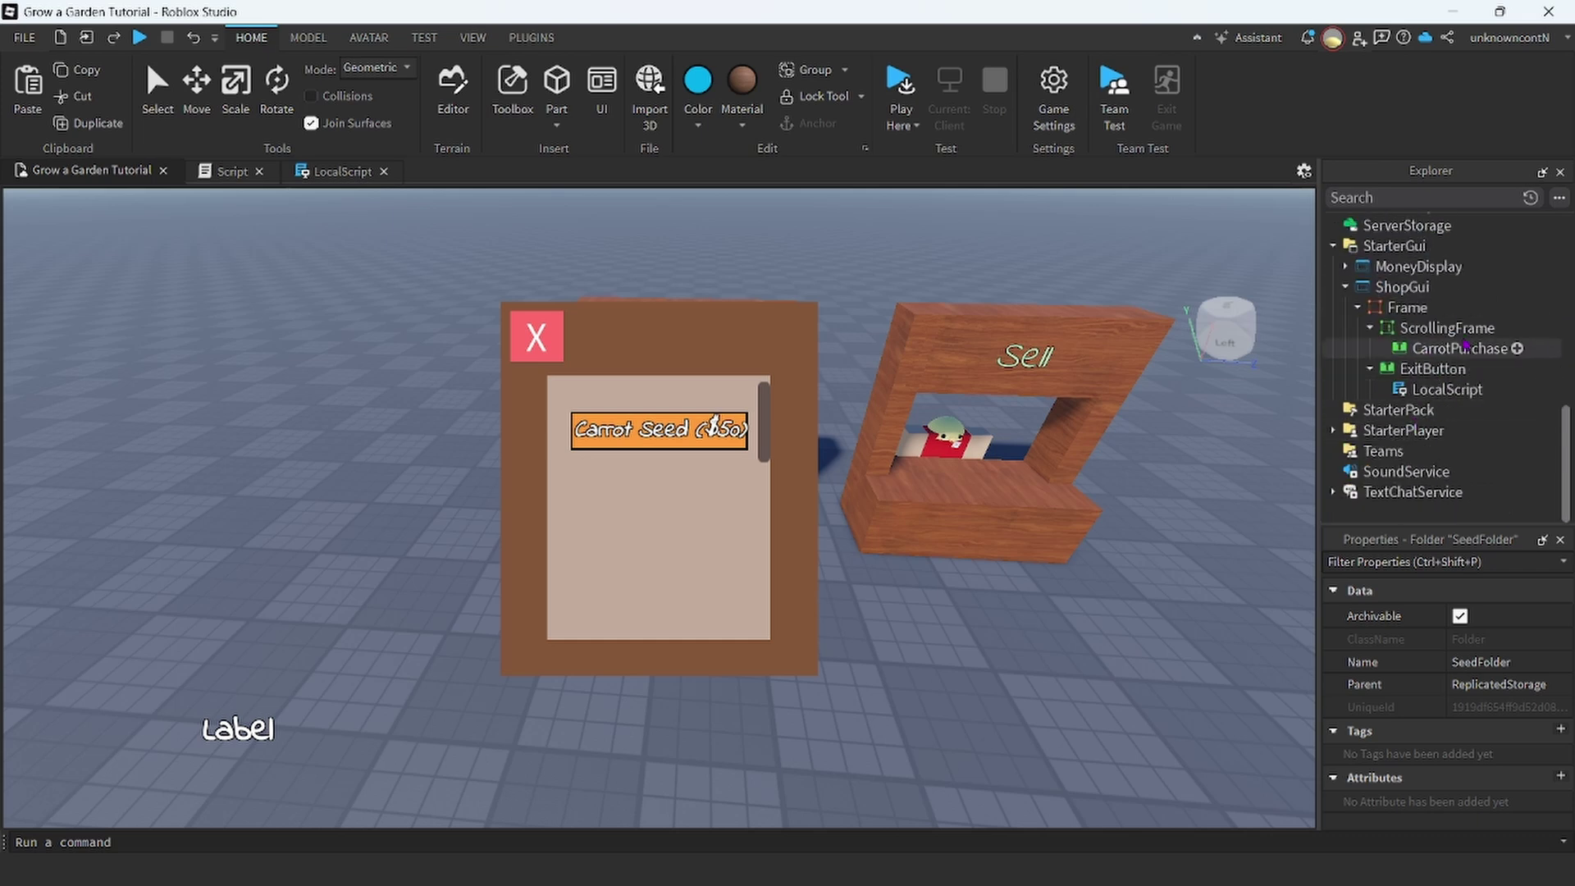
scroll(1472, 379, up, 3)
click(1346, 349)
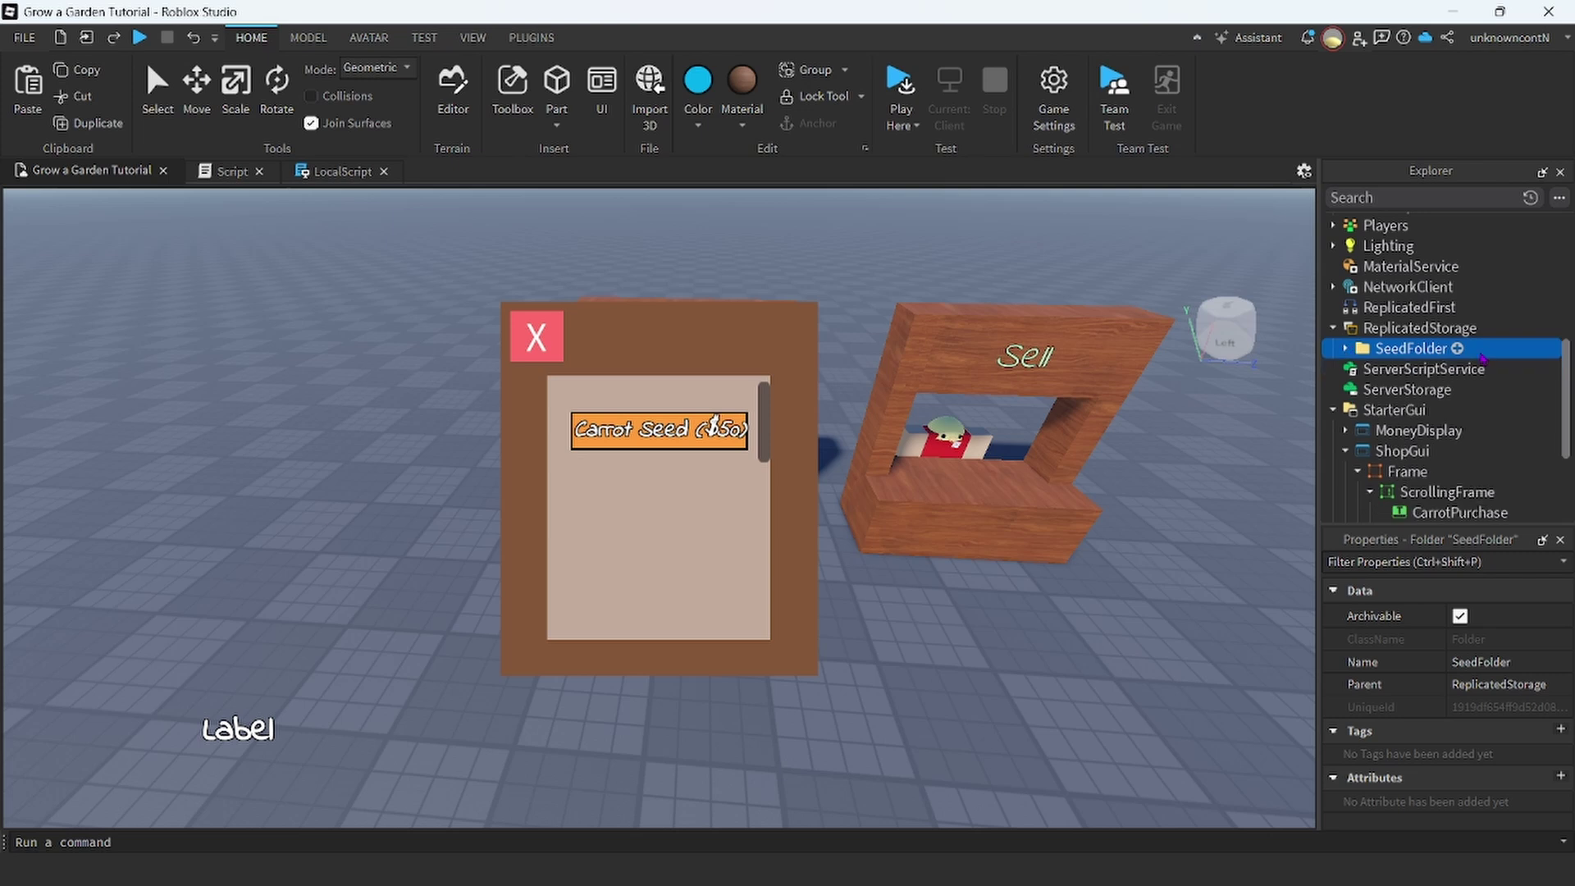
click(1487, 328)
click(1394, 434)
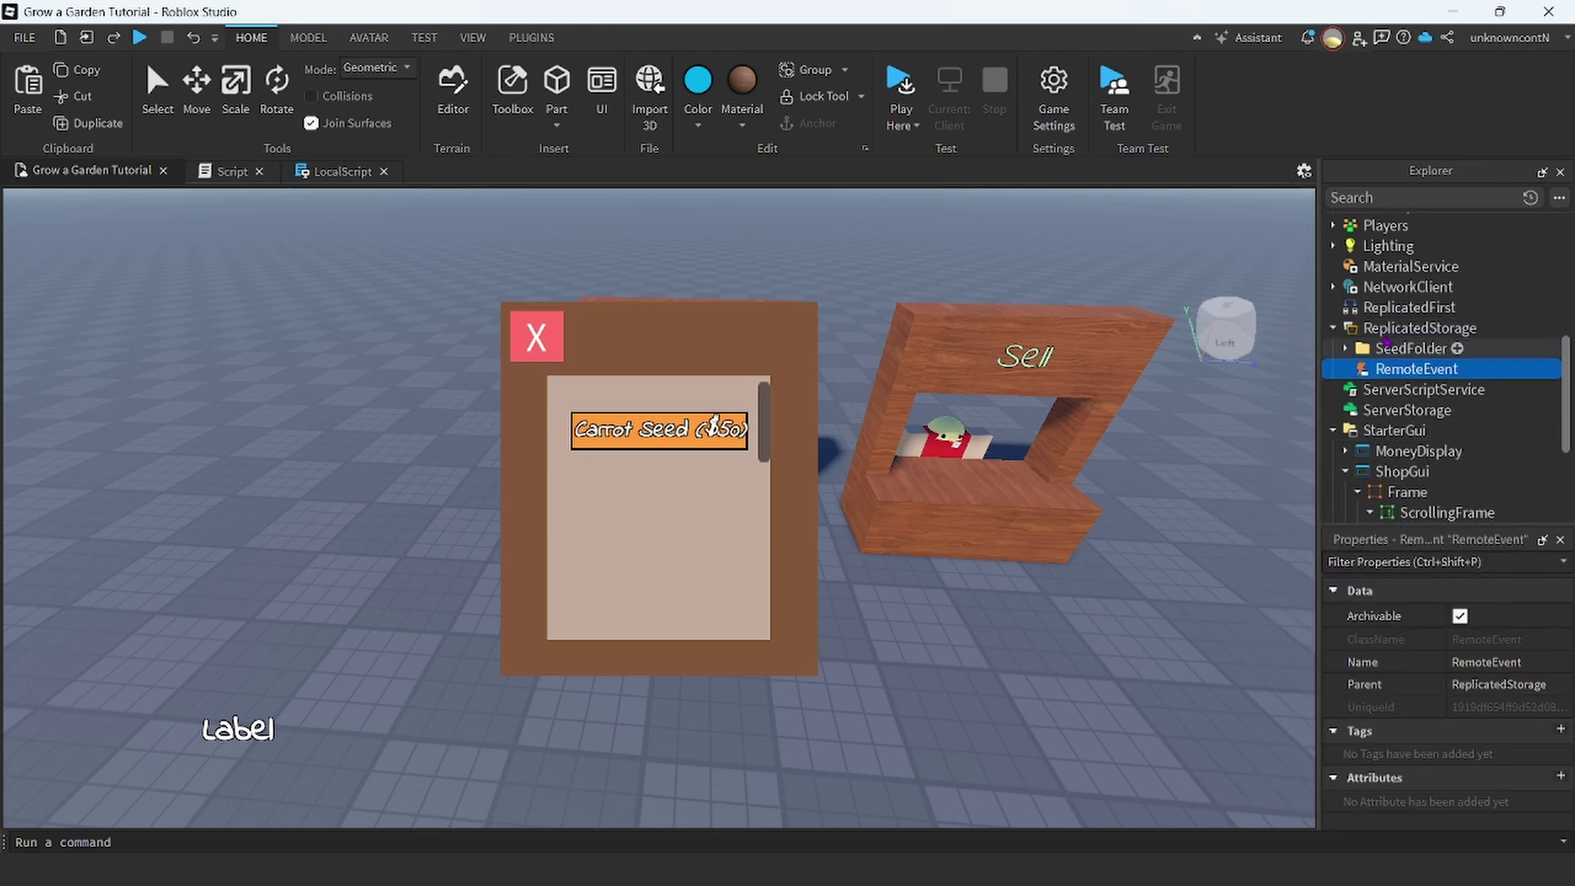
click(1421, 376)
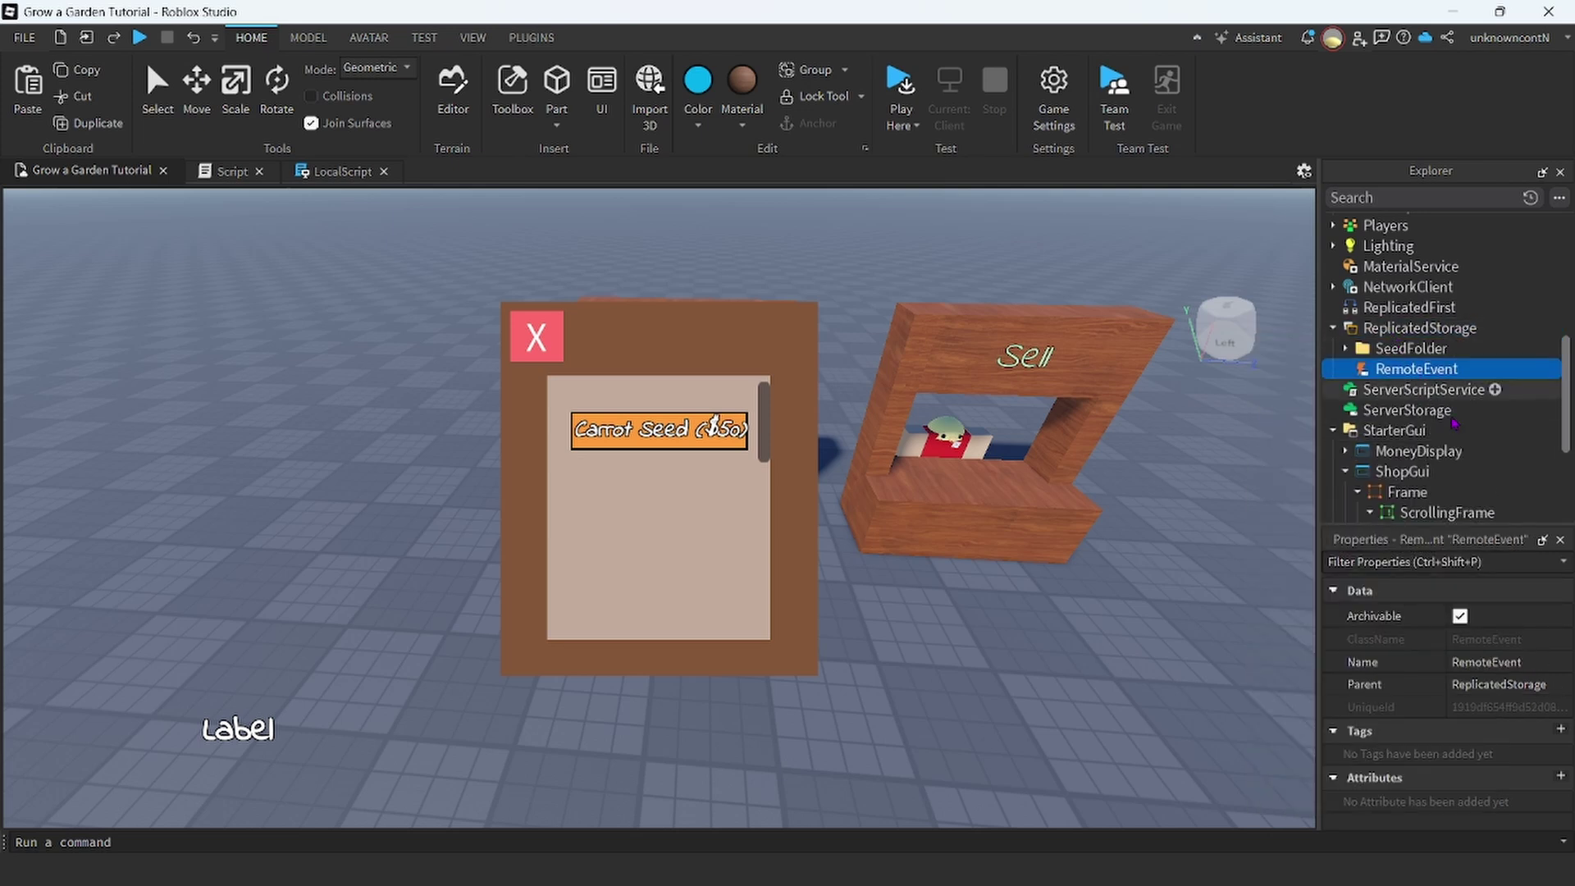
text(Purchas)
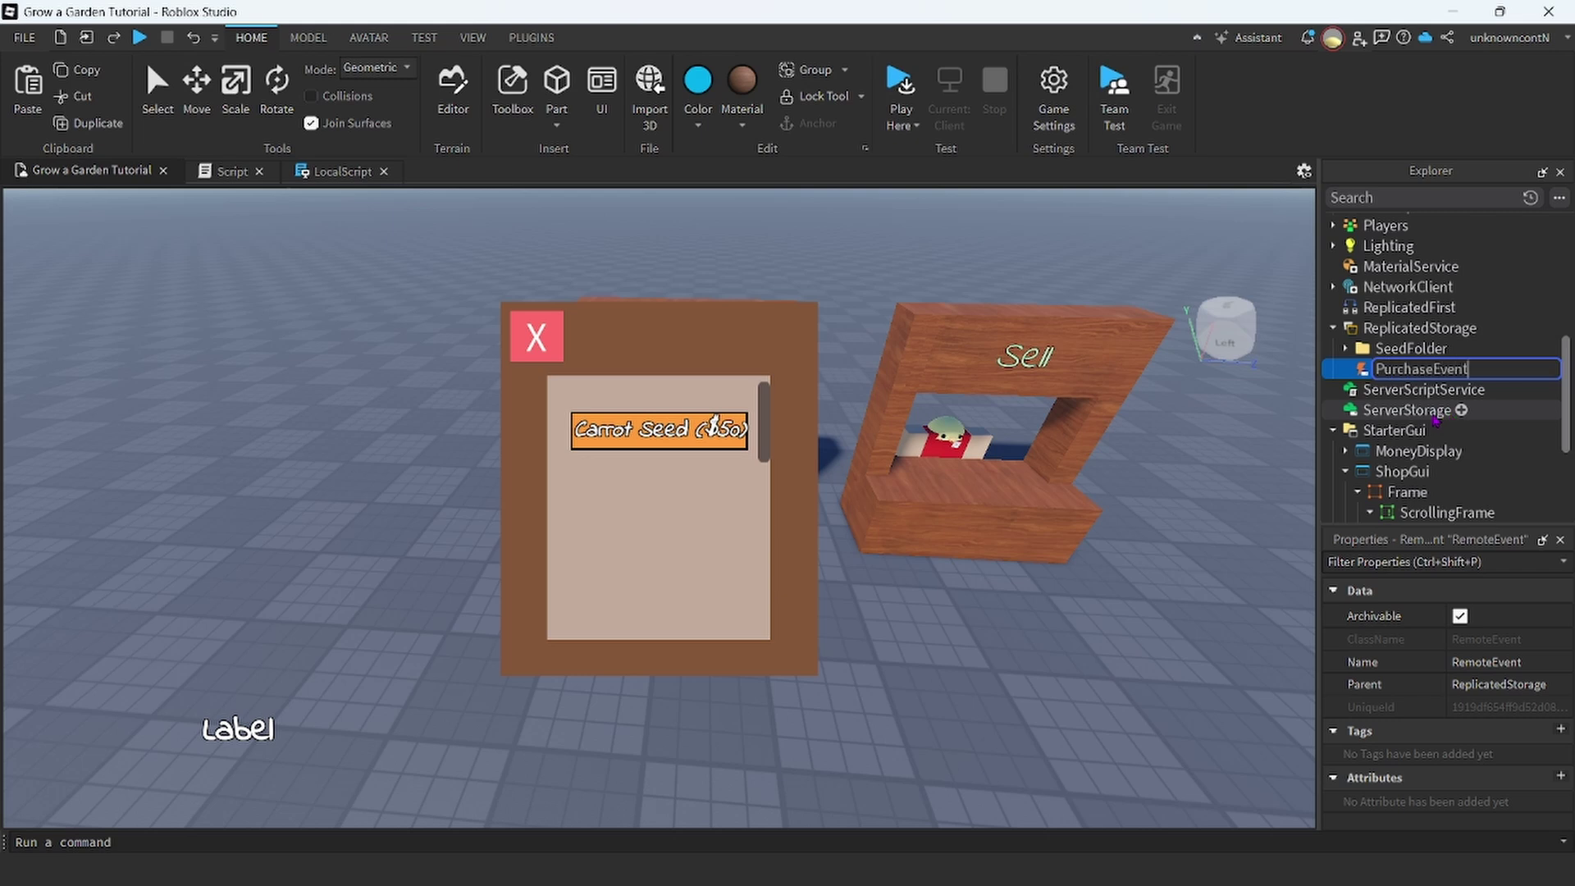
key(Return)
Open the list of insertable objects for the ScrollingFrame in ShopGui.
scroll(1435, 414, down, 3)
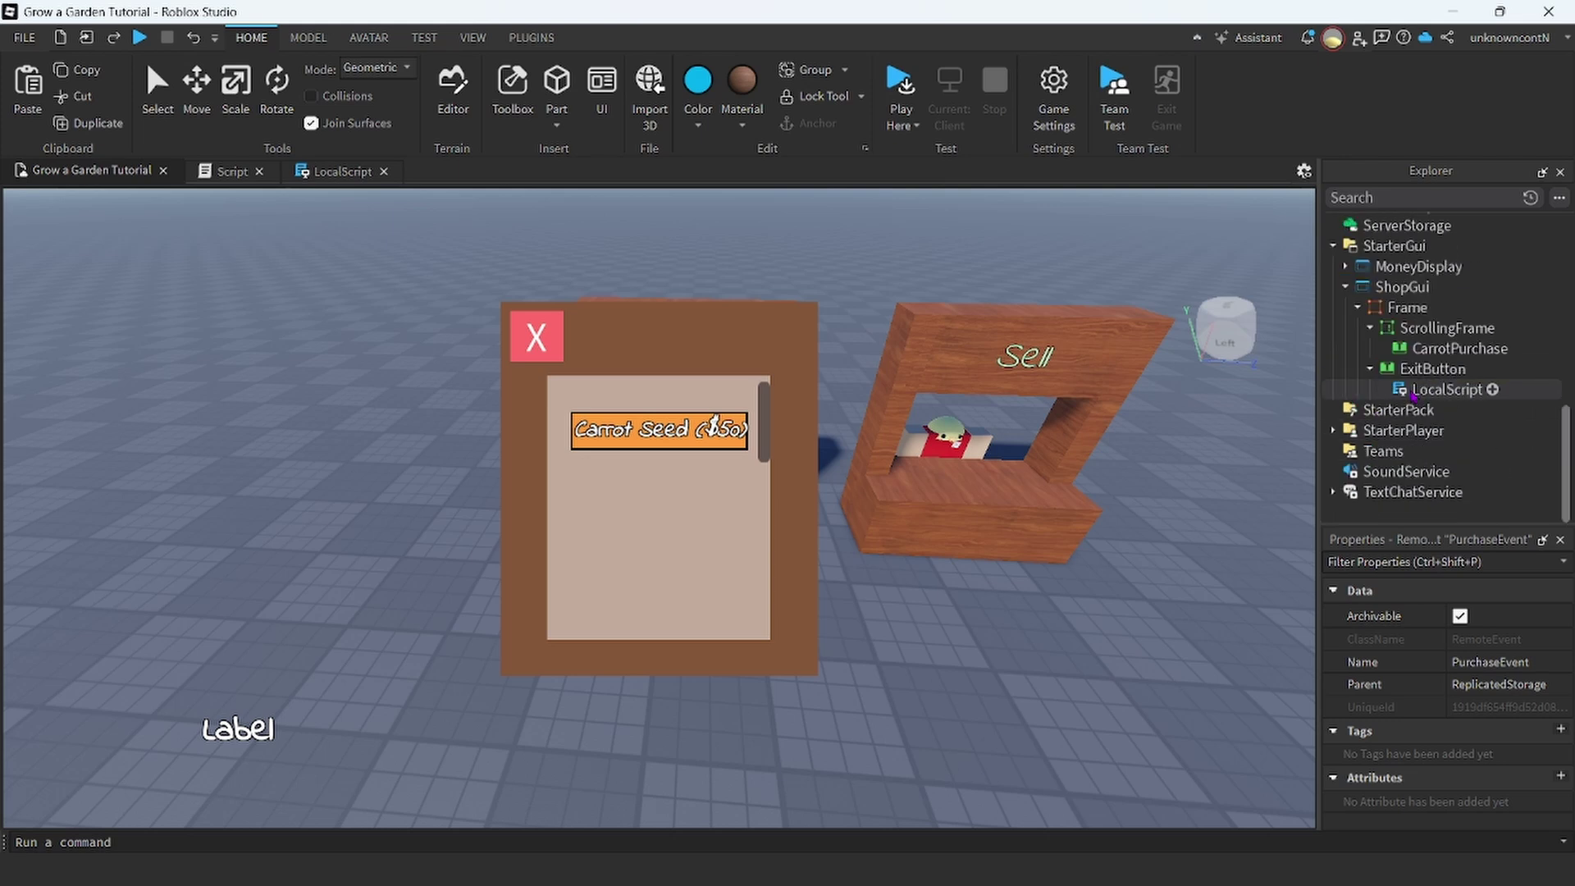
click(1506, 327)
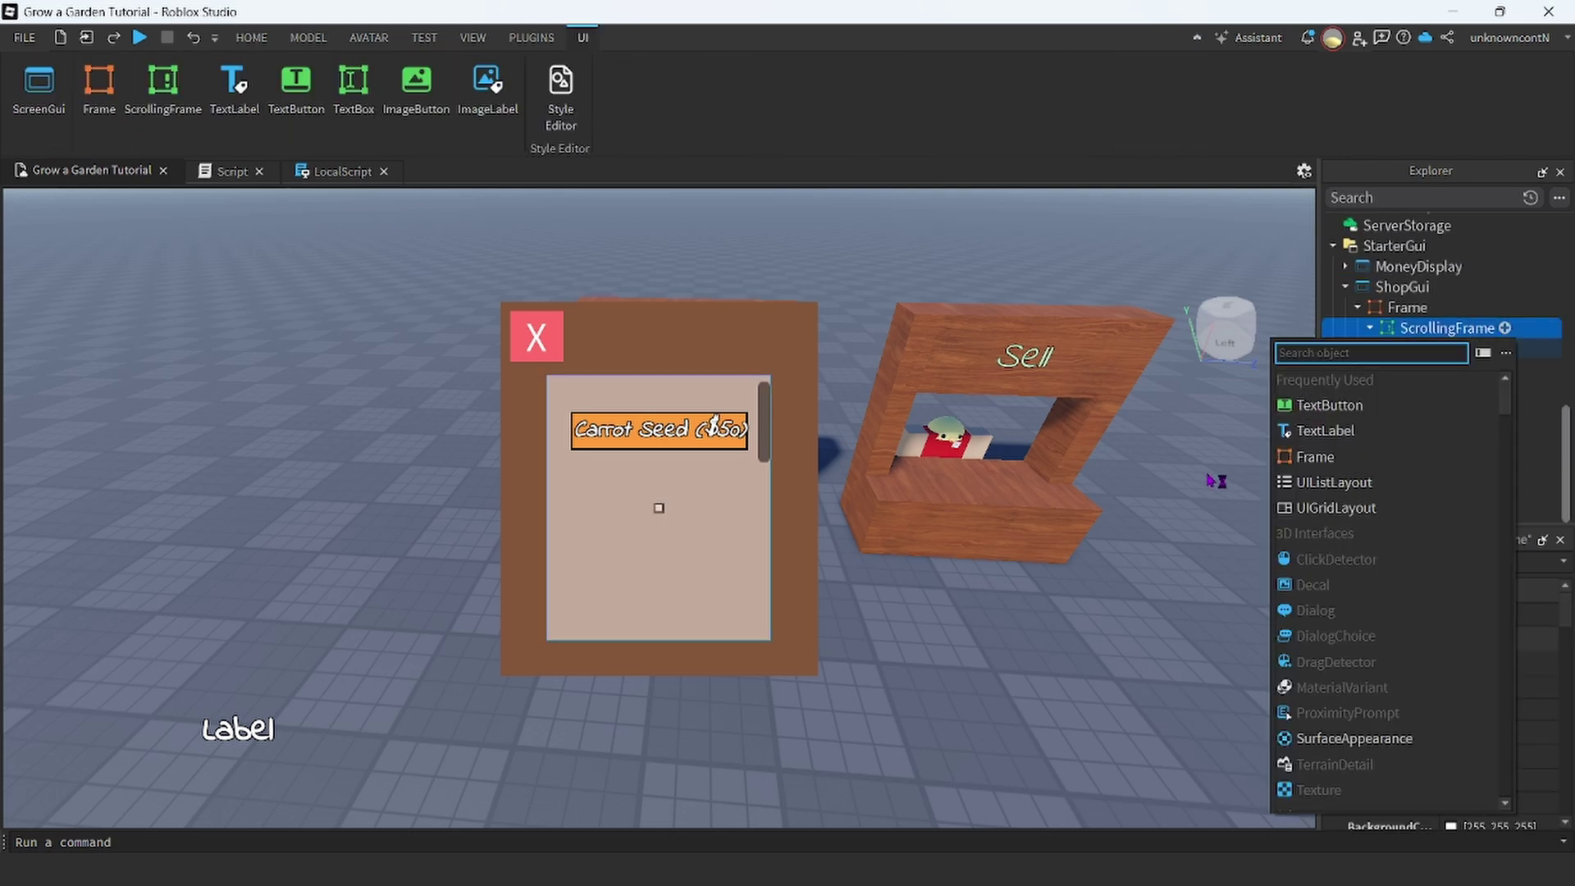